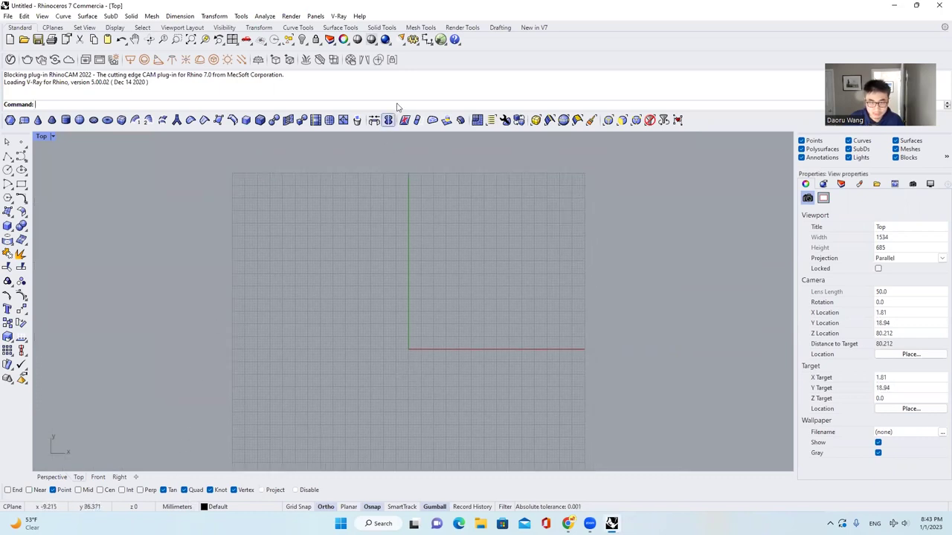
# Step: Set the document's absolute tolerance to 0.00001 units
pyautogui.click(413, 39)
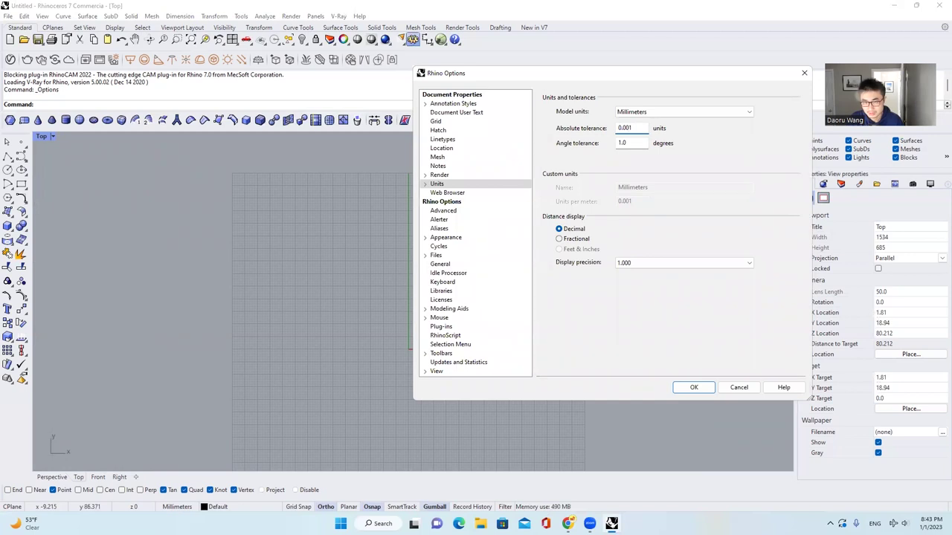
pyautogui.write('00')
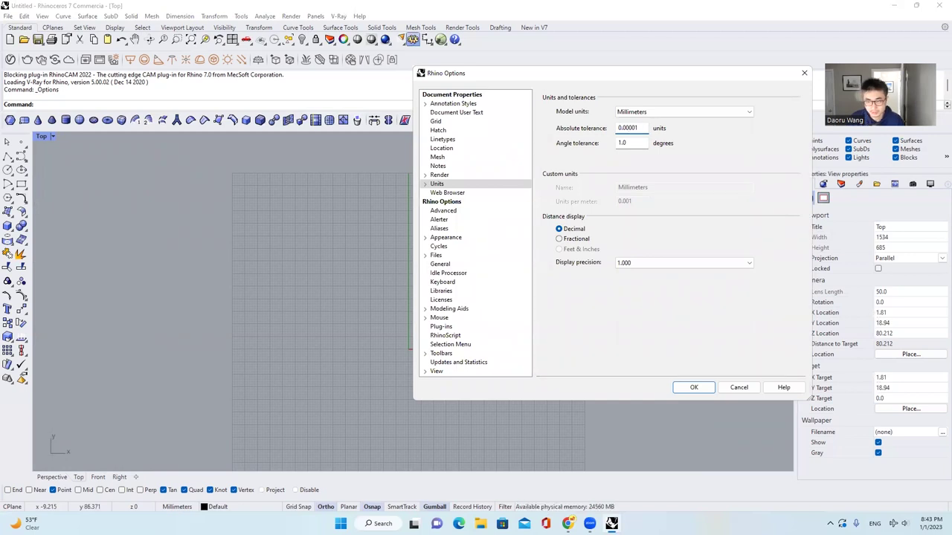
pyautogui.click(695, 387)
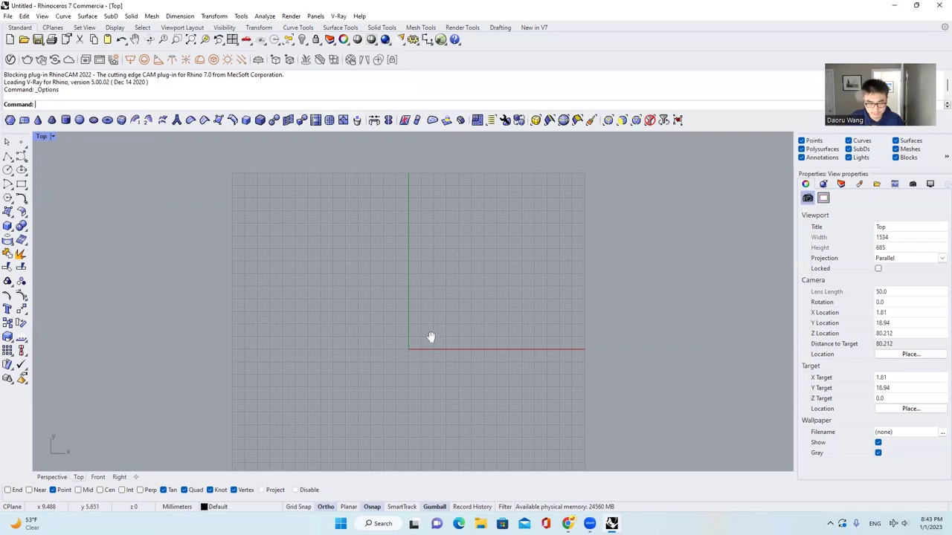
# Step: Insert the camera.png picture in the Right view, with its first corner at the origin and a width of about 40 mm
pyautogui.write('Picture')
pyautogui.press('Return')
pyautogui.click(119, 111)
pyautogui.click(385, 264)
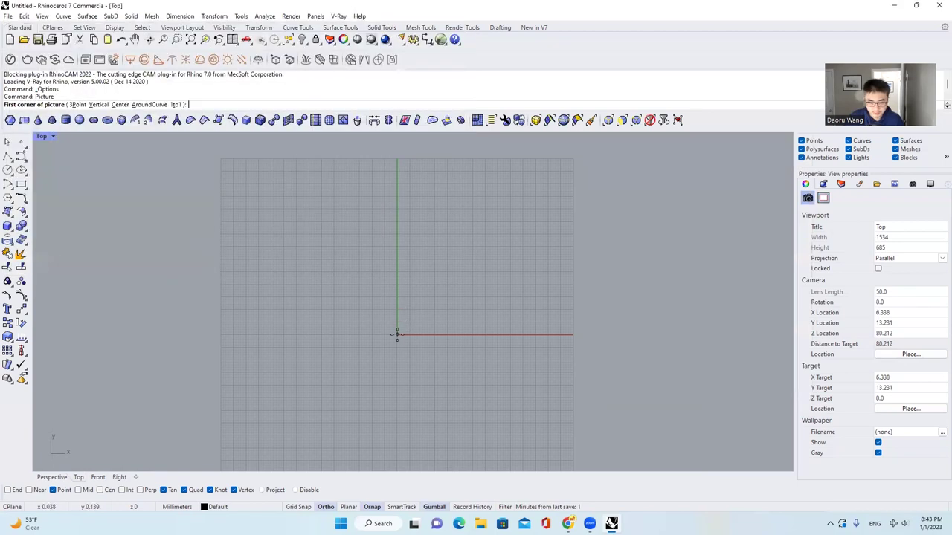
pyautogui.click(118, 476)
pyautogui.scroll(-3, 444, 308)
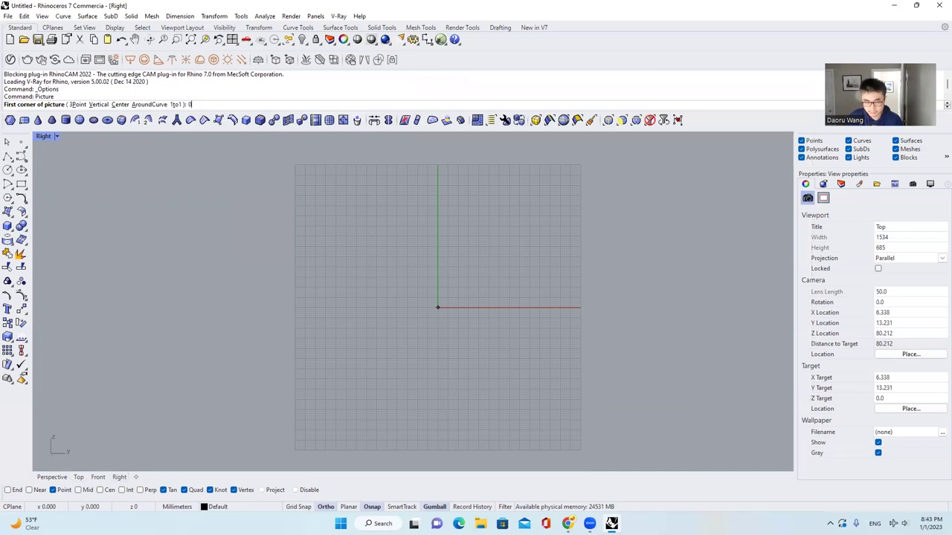
pyautogui.write('0')
pyautogui.press('Return')
pyautogui.scroll(3, 484, 319)
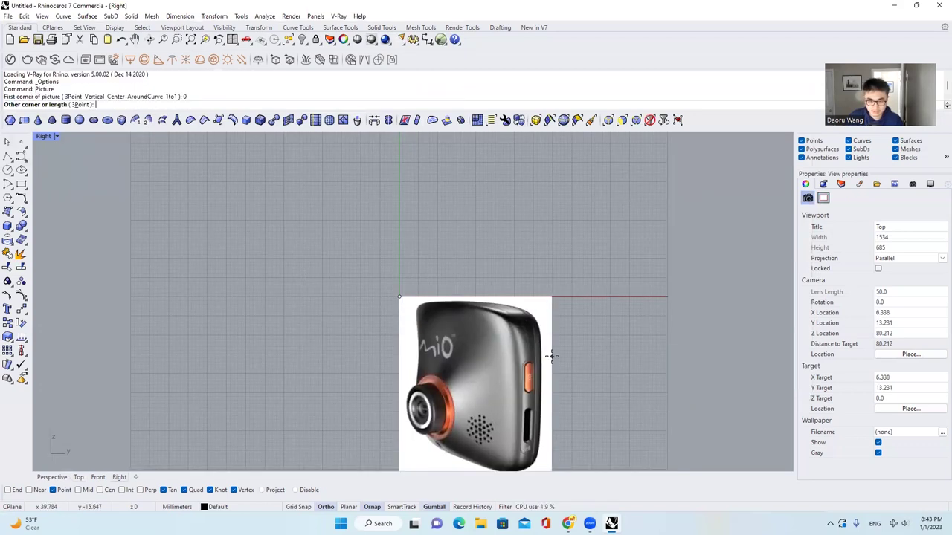
pyautogui.click(548, 354)
# Step: Move the camera picture so it is centred on the origin in the Right view
pyautogui.scroll(-3, 490, 268)
pyautogui.moveTo(502, 322); pyautogui.dragTo(439, 252)
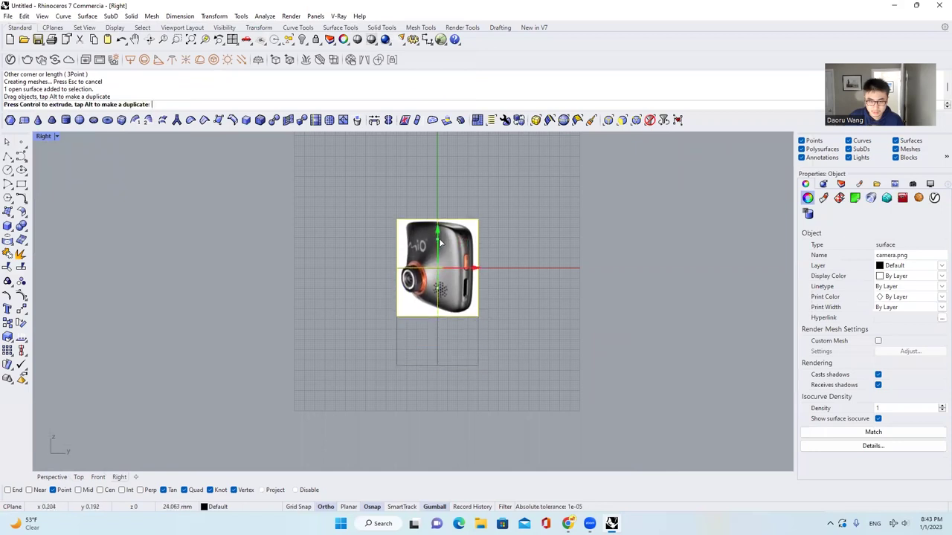
pyautogui.scroll(3, 440, 297)
pyautogui.scroll(-6, 439, 303)
pyautogui.click(525, 268)
pyautogui.moveTo(513, 271); pyautogui.dragTo(467, 272, button='right')
pyautogui.scroll(4, 384, 246)
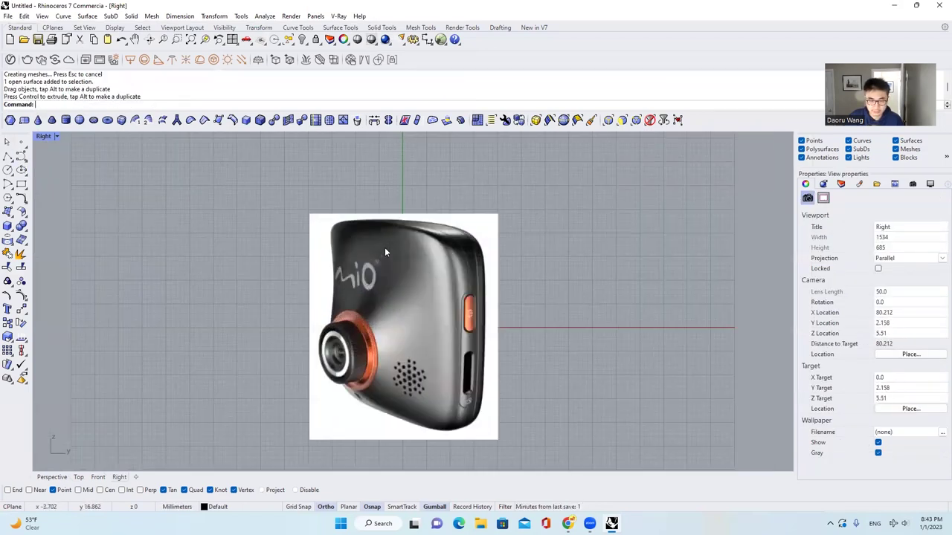
pyautogui.scroll(-2, 412, 266)
pyautogui.scroll(2, 430, 249)
pyautogui.moveTo(441, 266); pyautogui.dragTo(451, 244, button='right')
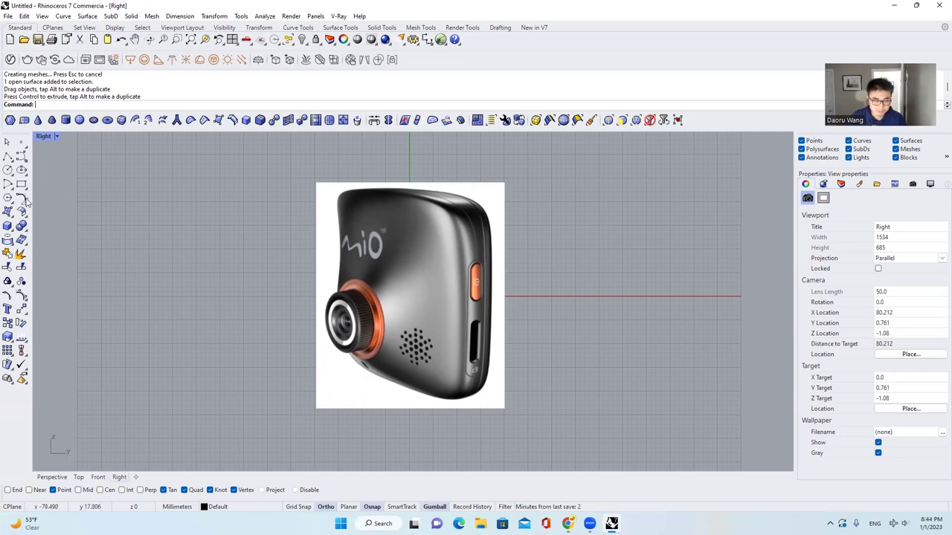
# Step: Draw a vertical line from its midpoint at the origin, extending 50 mm to each side
pyautogui.click(9, 159)
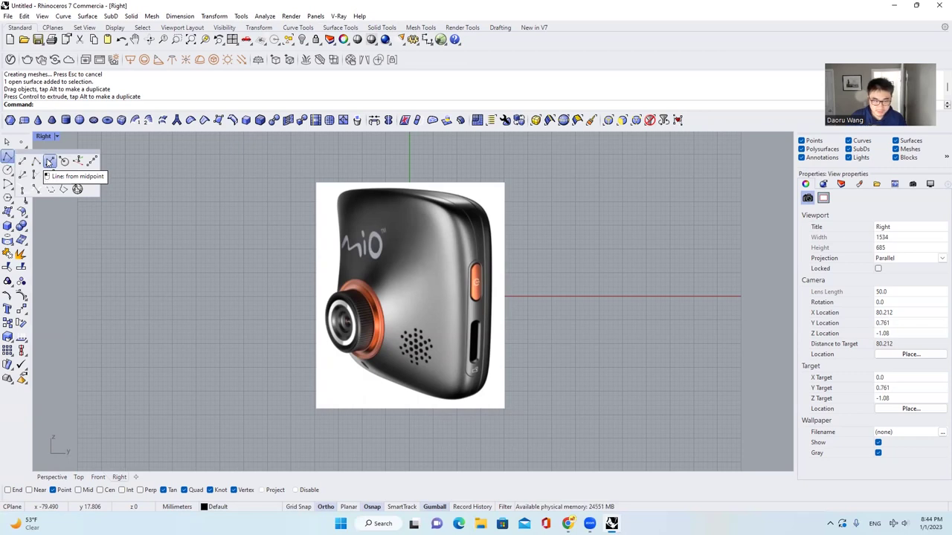
pyautogui.click(49, 162)
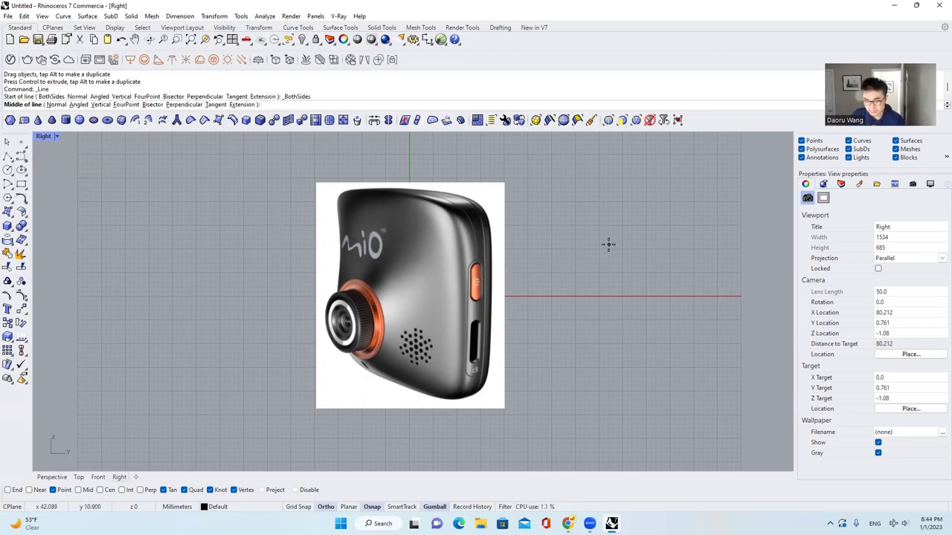
pyautogui.write('0')
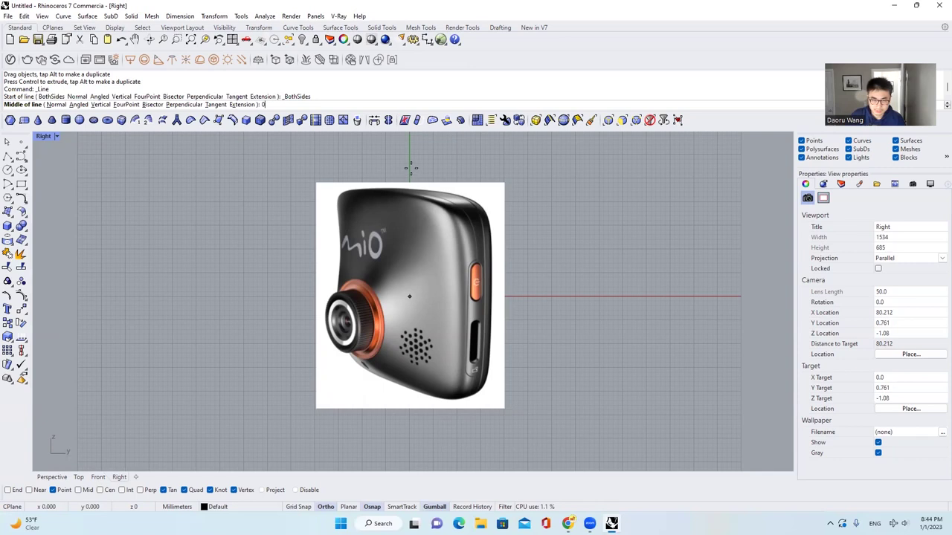
pyautogui.press('Return')
pyautogui.write('50')
pyautogui.scroll(-5, 450, 202)
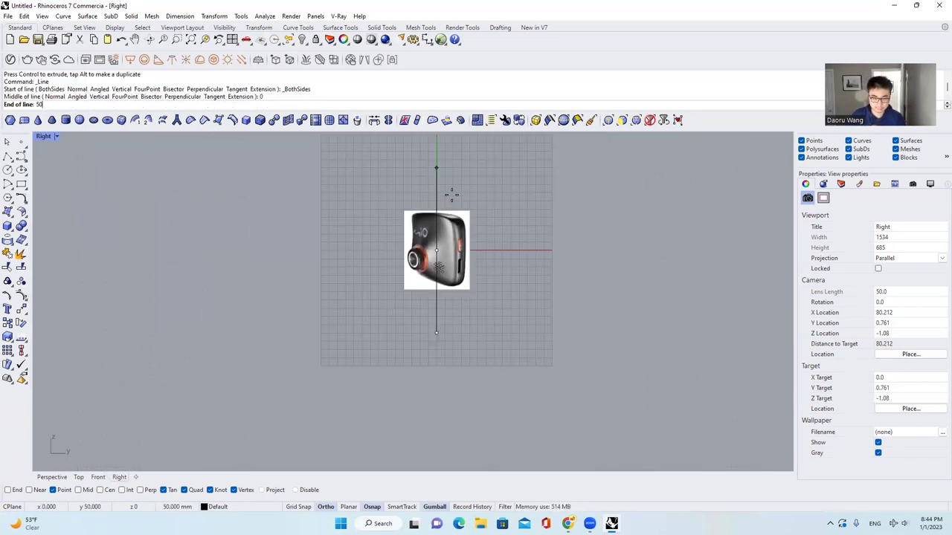
pyautogui.press('Return')
pyautogui.click(452, 194)
pyautogui.scroll(3, 465, 179)
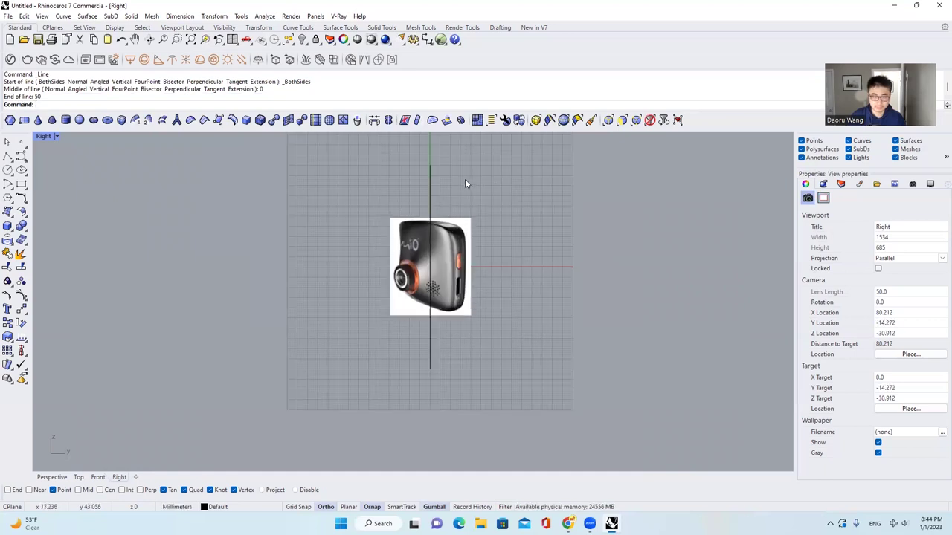
# Step: Draw a horizontal line from its midpoint at the origin, extending 15 mm to each side
pyautogui.press('Return')
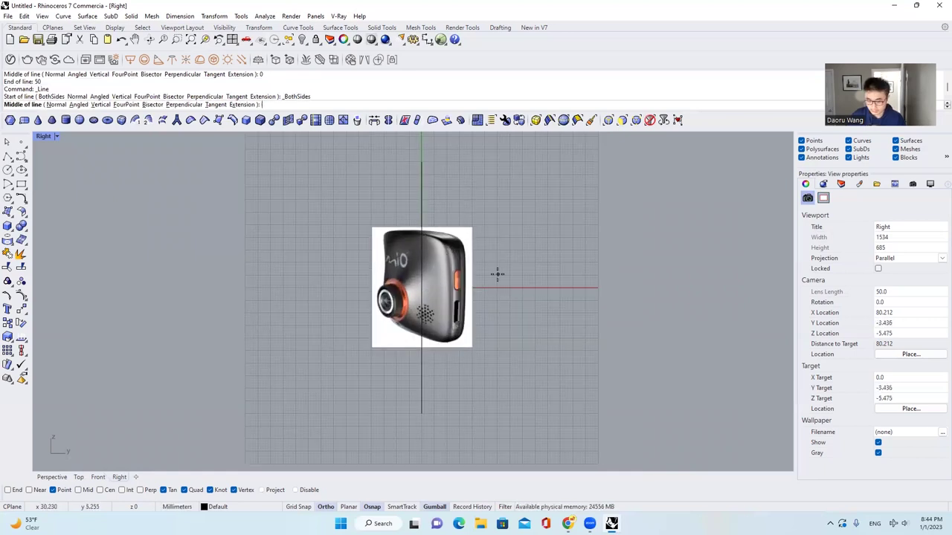
pyautogui.write('0')
pyautogui.press('Return')
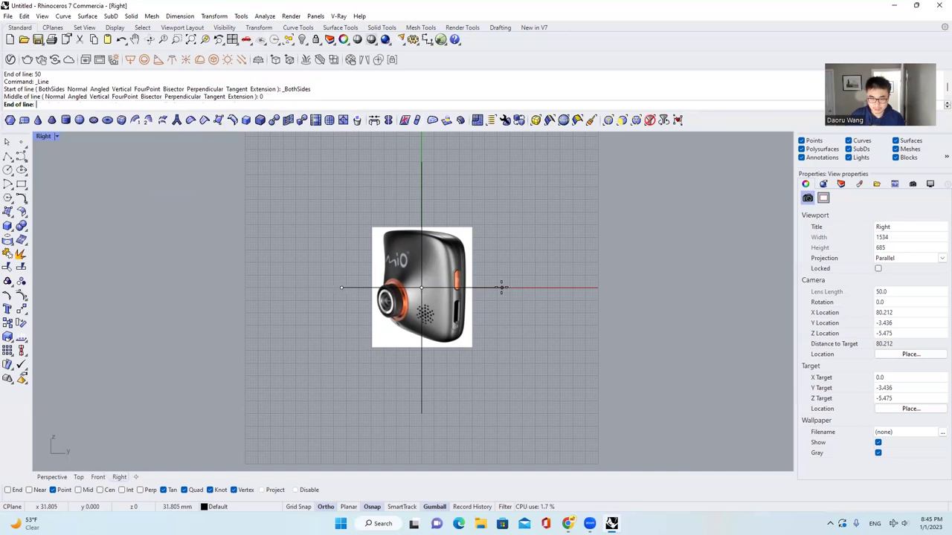
pyautogui.write('15')
pyautogui.press('Return')
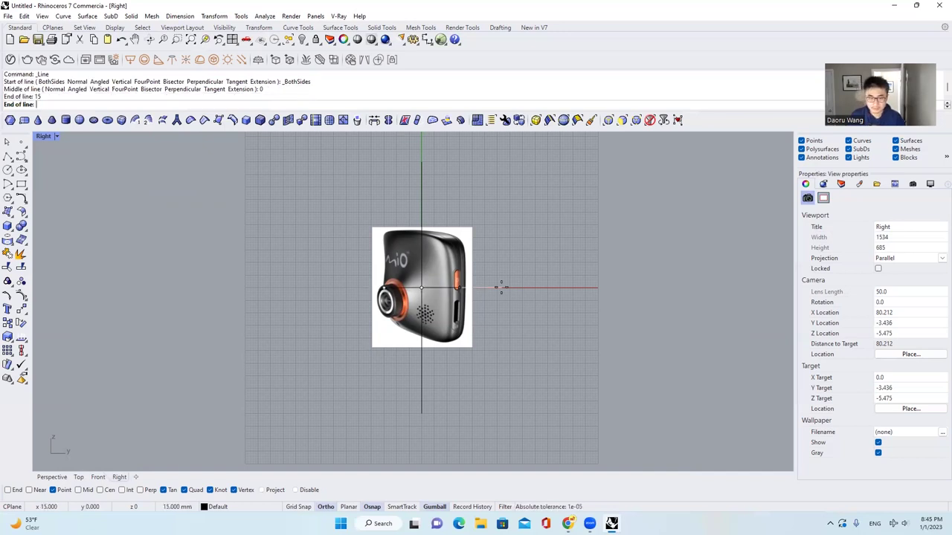
pyautogui.scroll(-4, 538, 306)
pyautogui.scroll(6, 456, 298)
pyautogui.click(465, 299)
pyautogui.press('Escape')
# Step: Create a red layer named ref_crv and put the vertical and horizontal reference lines on it
pyautogui.scroll(-4, 462, 298)
pyautogui.click(465, 239)
pyautogui.click(469, 306)
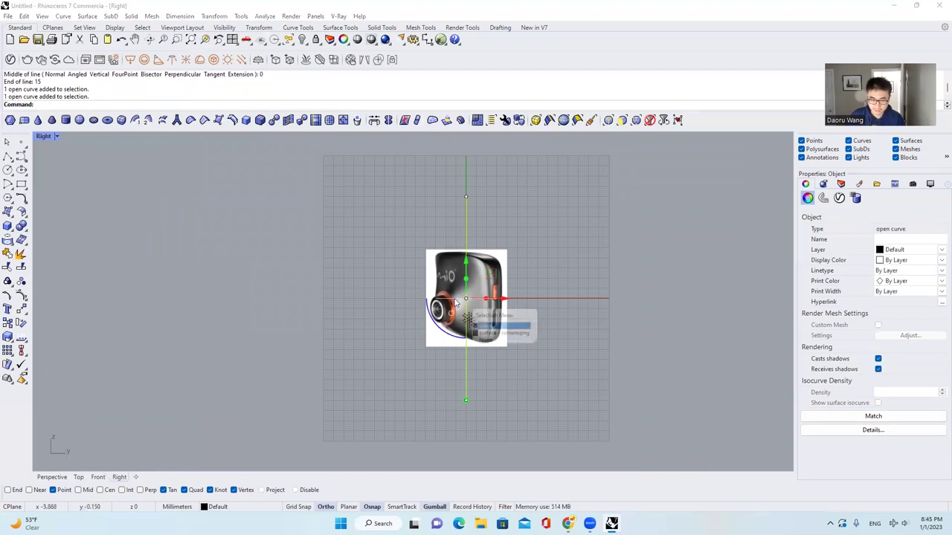
pyautogui.click(482, 326)
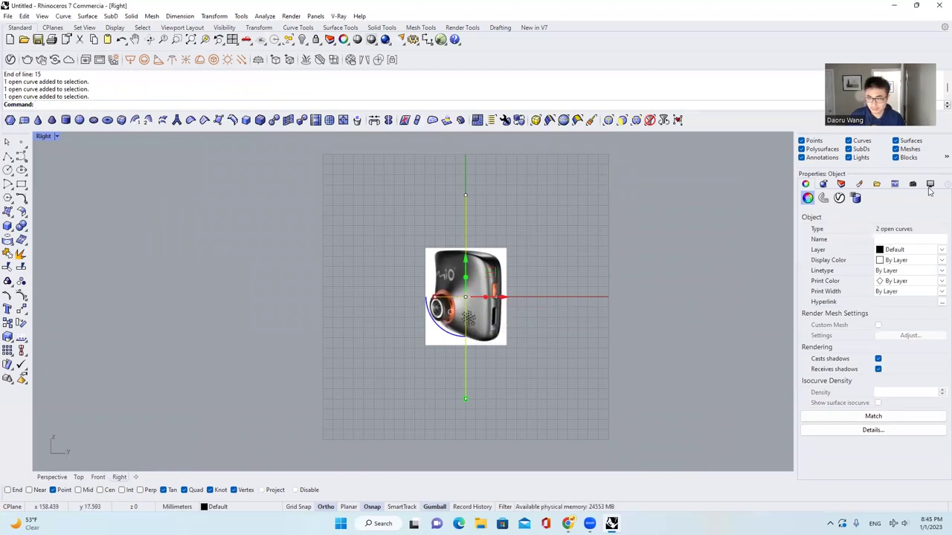
pyautogui.click(841, 184)
pyautogui.click(806, 197)
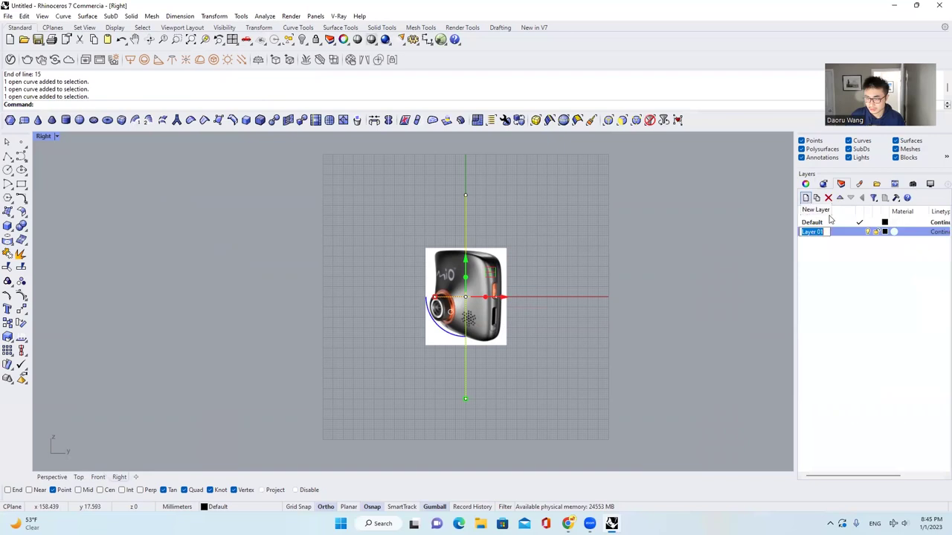
pyautogui.write('ref_')
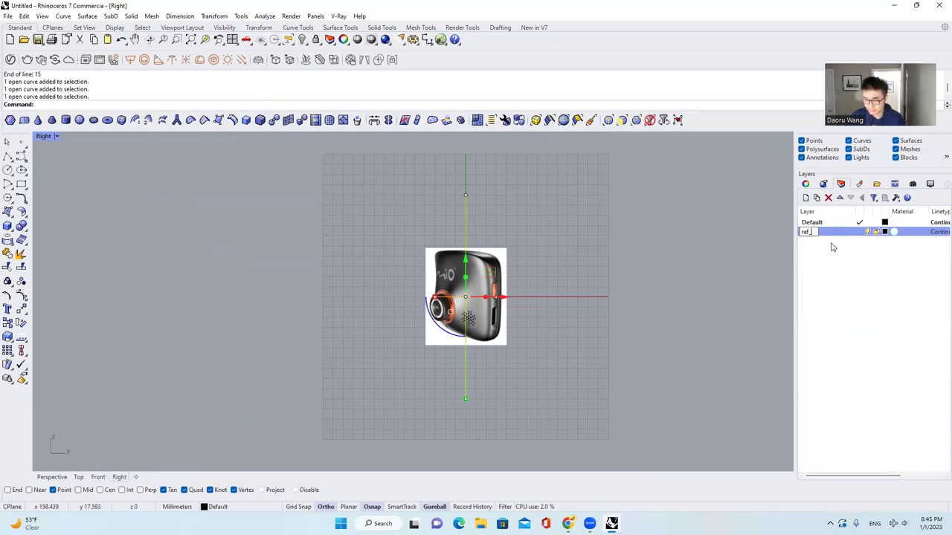
pyautogui.press('Return')
pyautogui.click(884, 231)
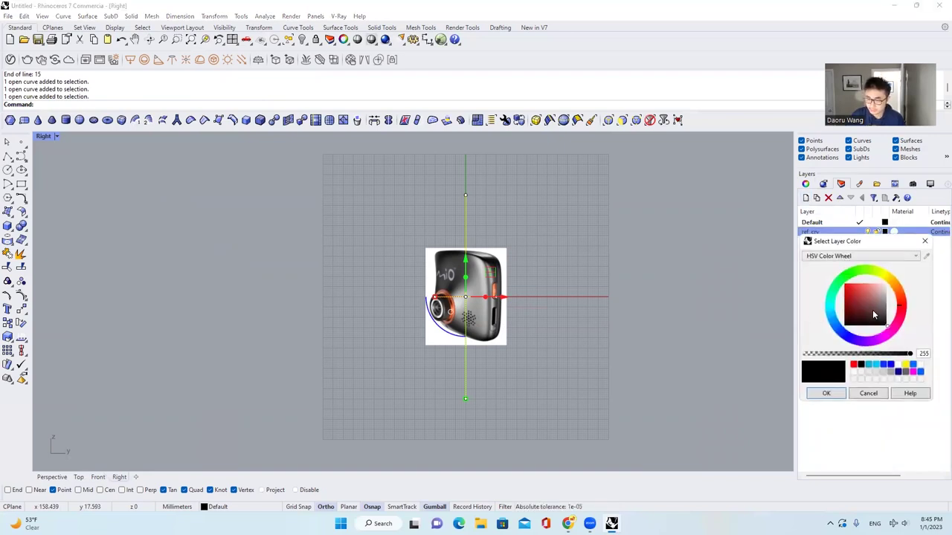
pyautogui.click(836, 392)
pyautogui.click(215, 506)
pyautogui.click(223, 497)
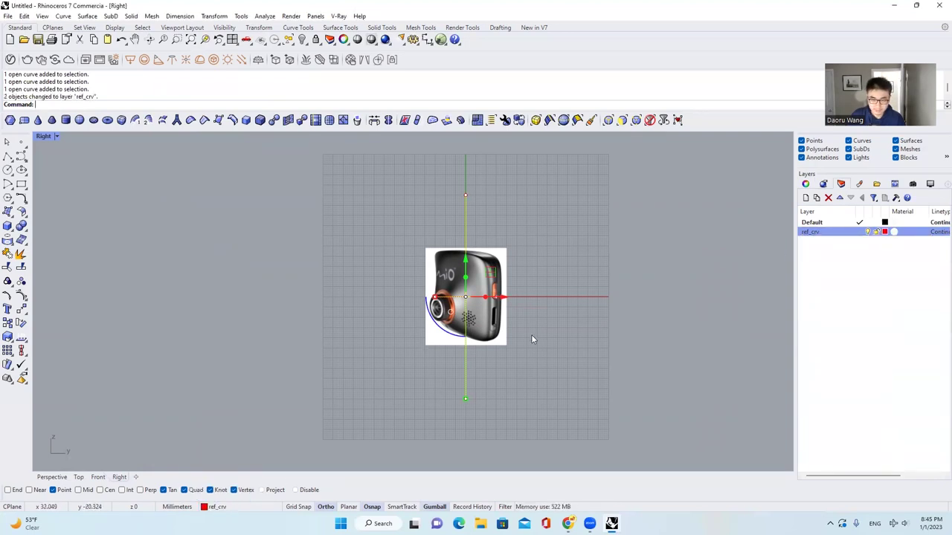
# Step: Move the camera picture so the camera's bottom edge meets the lower end of the vertical reference line
pyautogui.click(530, 335)
pyautogui.scroll(4, 468, 316)
pyautogui.click(470, 325)
pyautogui.click(472, 329)
pyautogui.scroll(8, 471, 346)
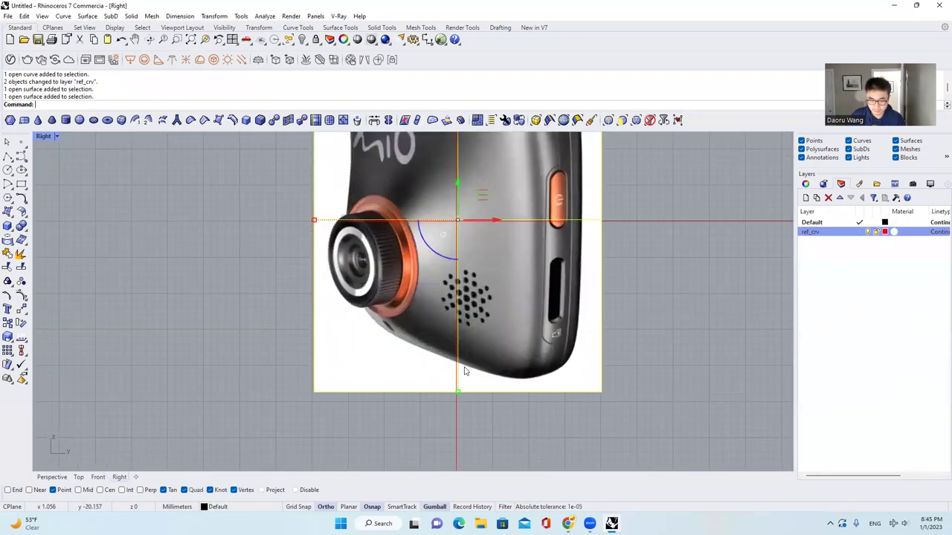
pyautogui.scroll(3, 465, 370)
pyautogui.write('M')
pyautogui.press('Return')
pyautogui.scroll(2, 451, 360)
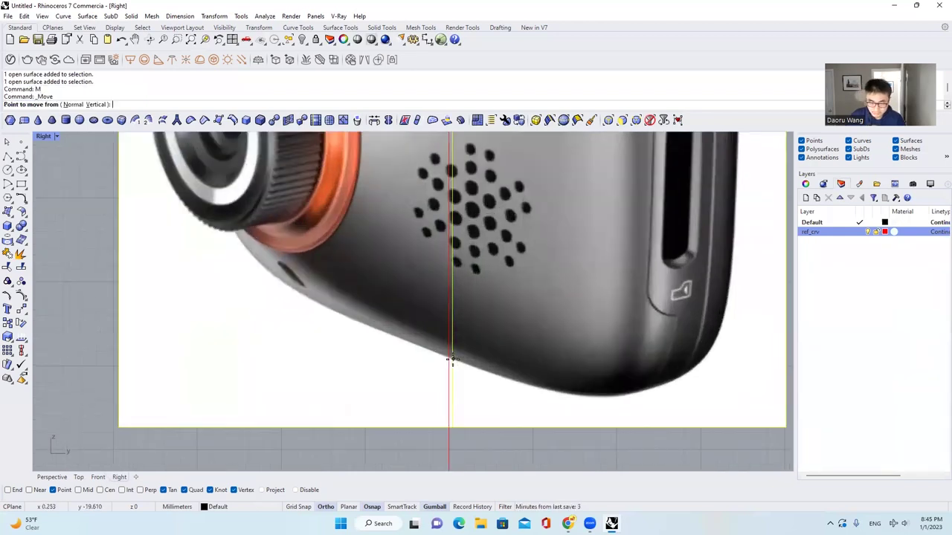
pyautogui.click(451, 359)
pyautogui.scroll(-8, 451, 360)
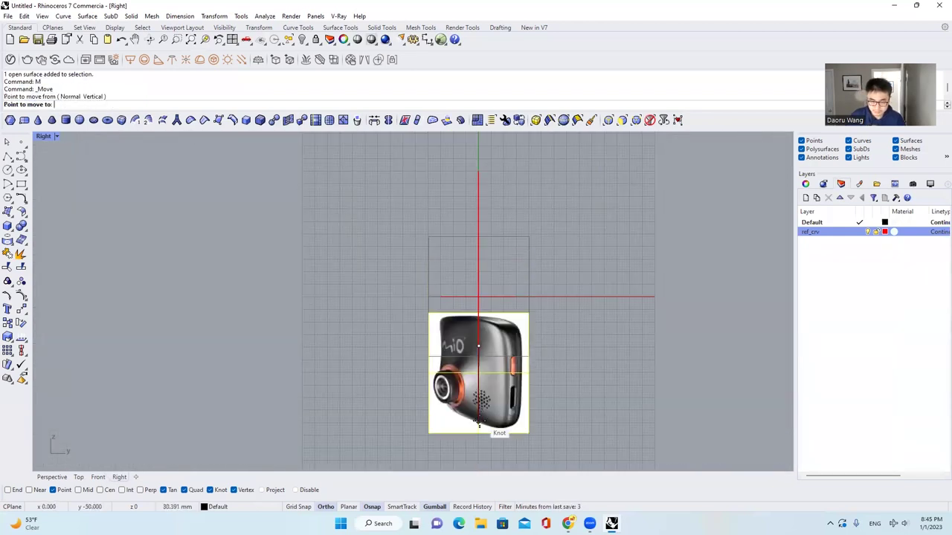
pyautogui.click(479, 424)
# Step: Scale the camera picture from the line's lower end so the camera's top edge reaches the line's upper end
pyautogui.write('Scale')
pyautogui.press('Return')
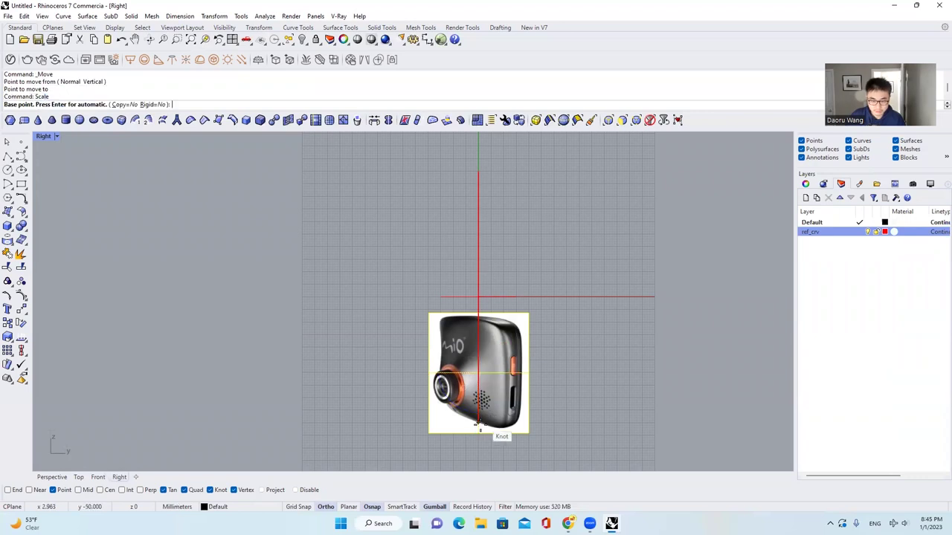
pyautogui.click(479, 425)
pyautogui.scroll(8, 477, 323)
pyautogui.click(478, 317)
pyautogui.scroll(-10, 478, 320)
pyautogui.click(484, 251)
pyautogui.scroll(6, 509, 288)
pyautogui.press('Escape')
pyautogui.scroll(-4, 510, 289)
pyautogui.moveTo(510, 290); pyautogui.dragTo(509, 266, button='right')
pyautogui.scroll(4, 509, 266)
# Step: Move the camera picture back along the X axis, behind the reference lines, and lock it
pyautogui.doubleClick(543, 285)
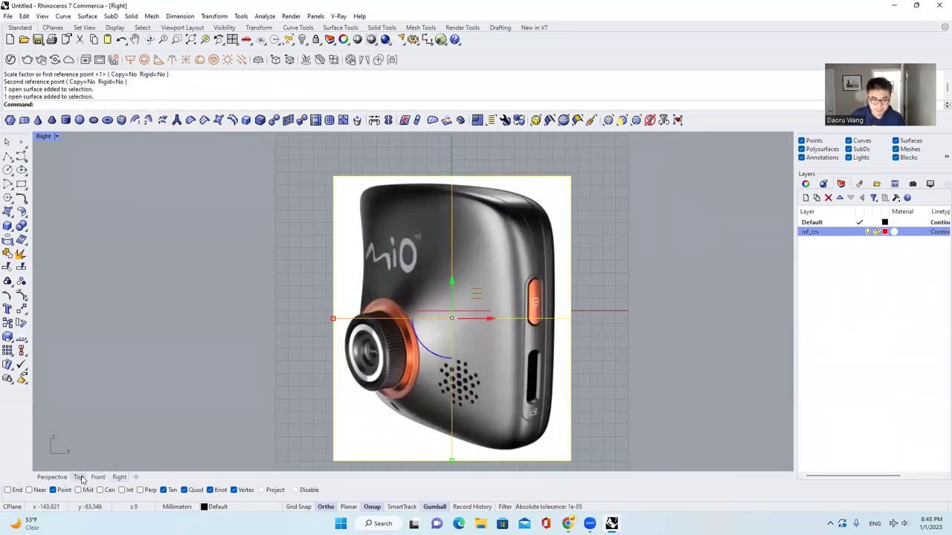
pyautogui.click(52, 476)
pyautogui.scroll(-3, 483, 324)
pyautogui.moveTo(480, 321); pyautogui.dragTo(353, 286)
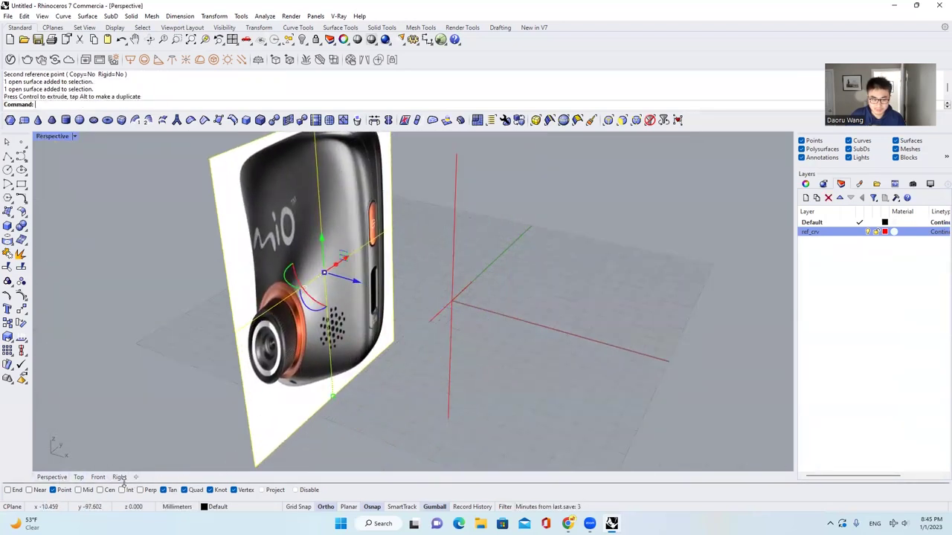
pyautogui.click(315, 38)
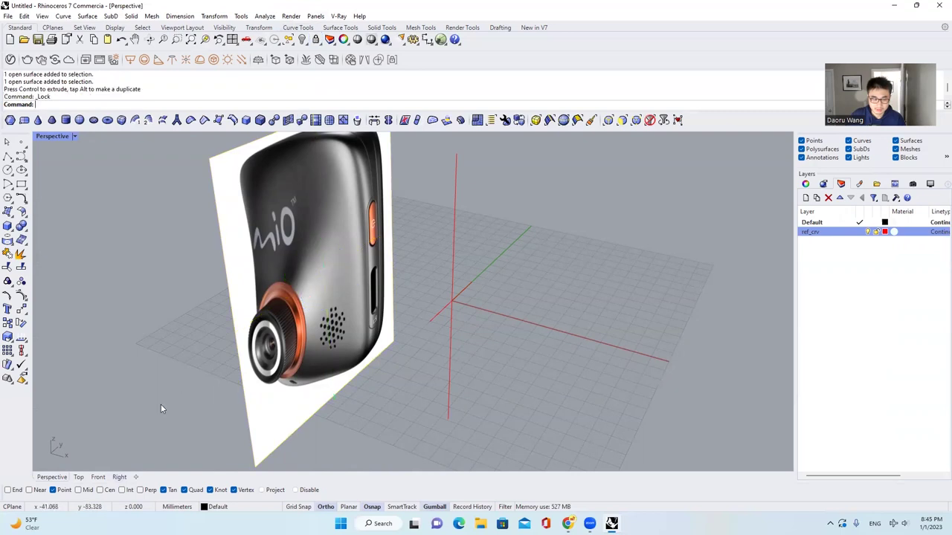
# Step: Switch to the Right view to face the camera picture and reference lines
pyautogui.click(119, 477)
pyautogui.scroll(2, 485, 327)
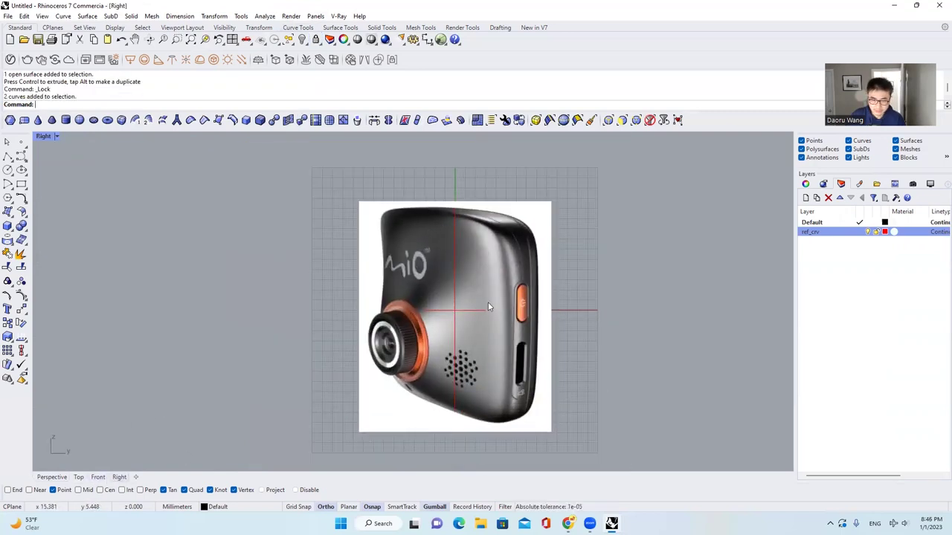
pyautogui.scroll(3, 458, 269)
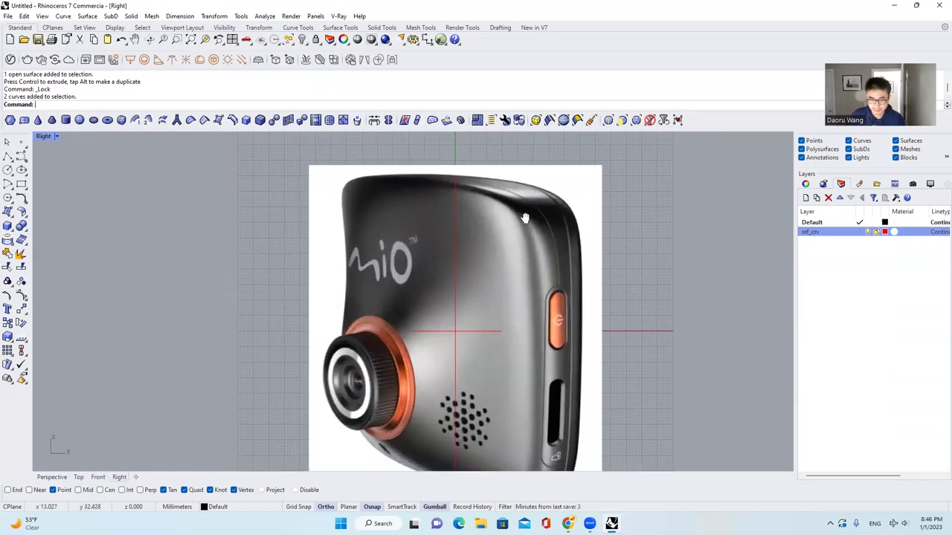
pyautogui.scroll(-3, 498, 231)
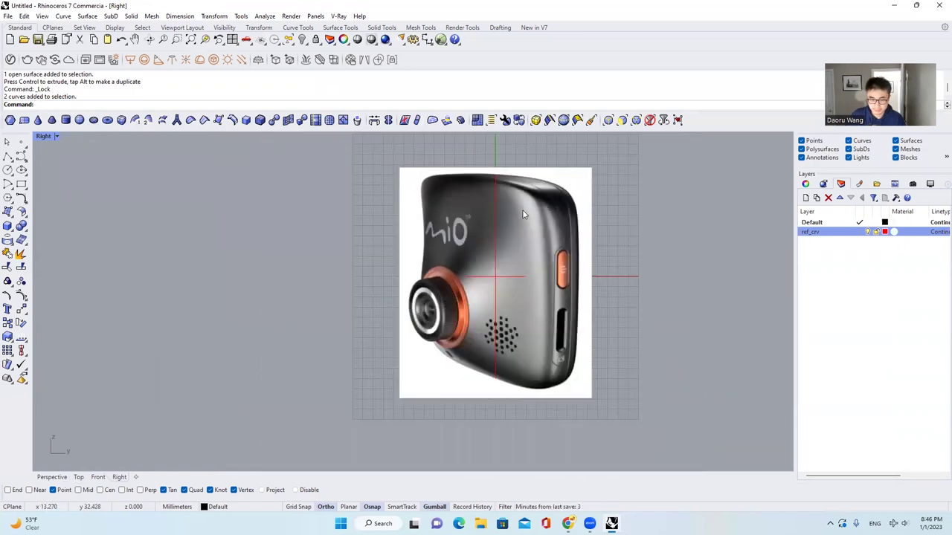
pyautogui.click(22, 155)
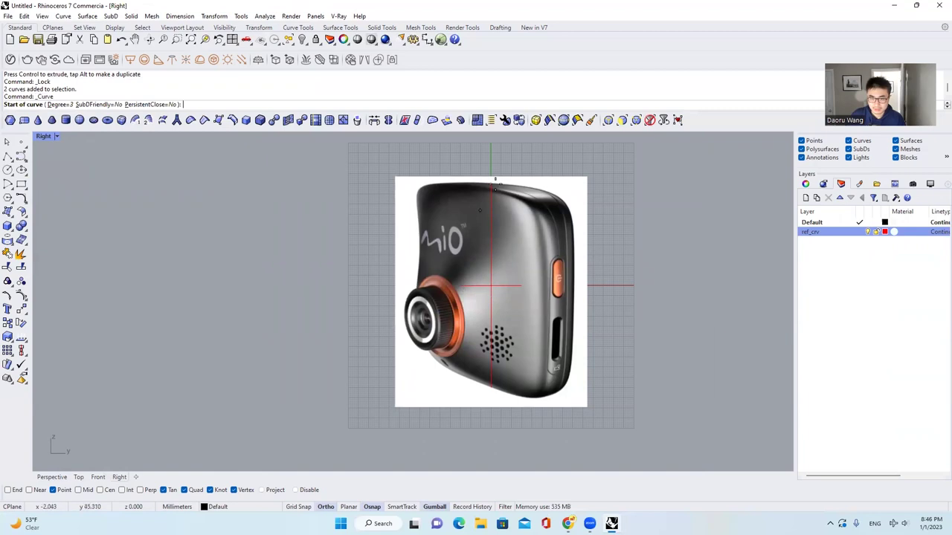
pyautogui.scroll(2, 504, 245)
pyautogui.scroll(1, 455, 312)
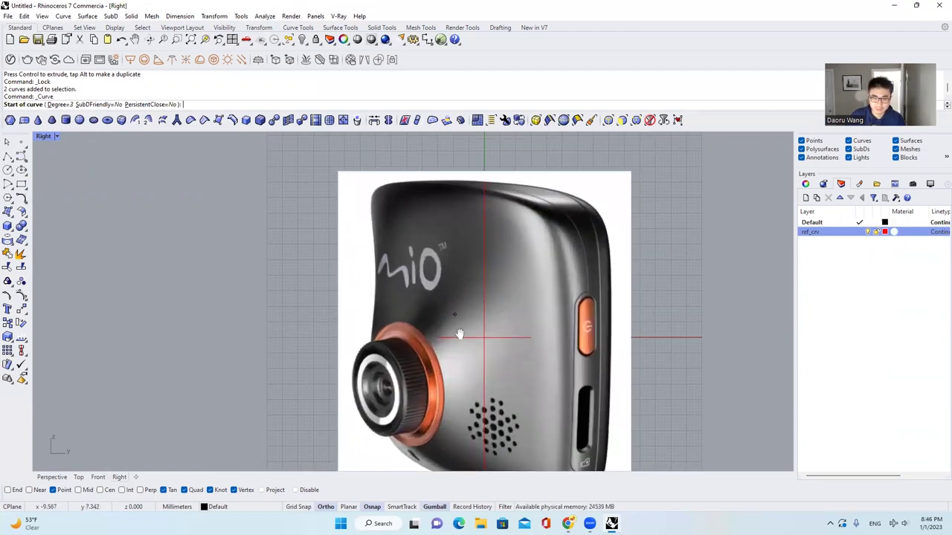
pyautogui.click(437, 360)
pyautogui.press('Escape')
# Step: Make ref_crv the current layer and draw a degree 3 control point curve from the horizontal line's left end to the vertical line's upper end
pyautogui.click(855, 233)
pyautogui.click(857, 232)
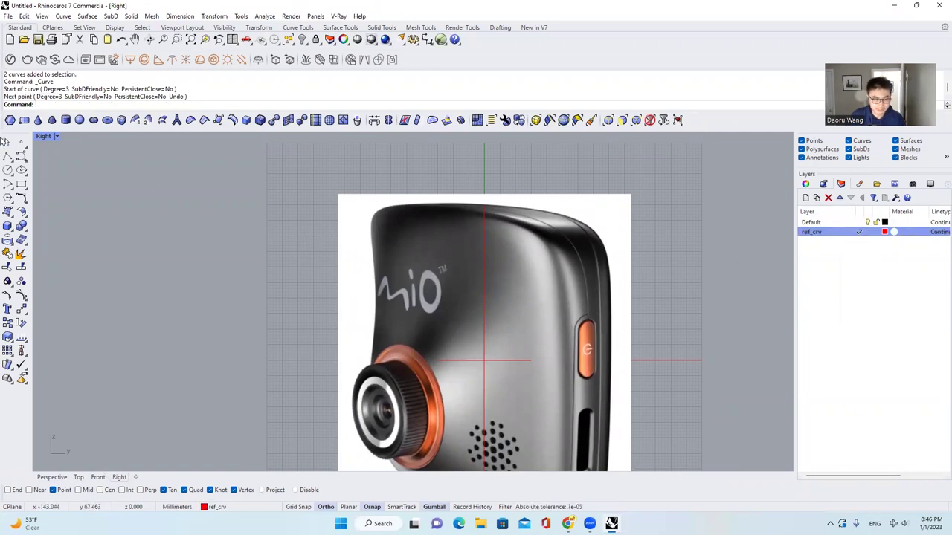
pyautogui.click(21, 156)
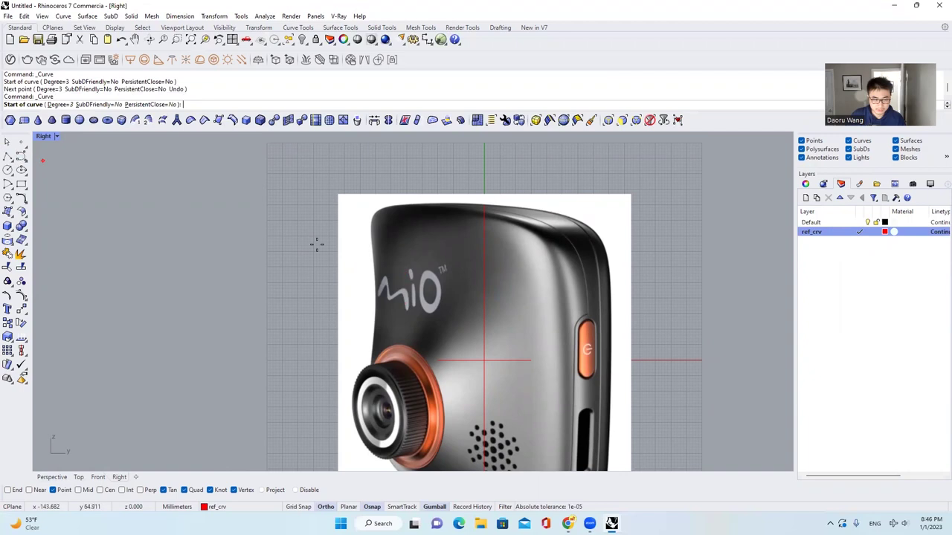
pyautogui.click(437, 361)
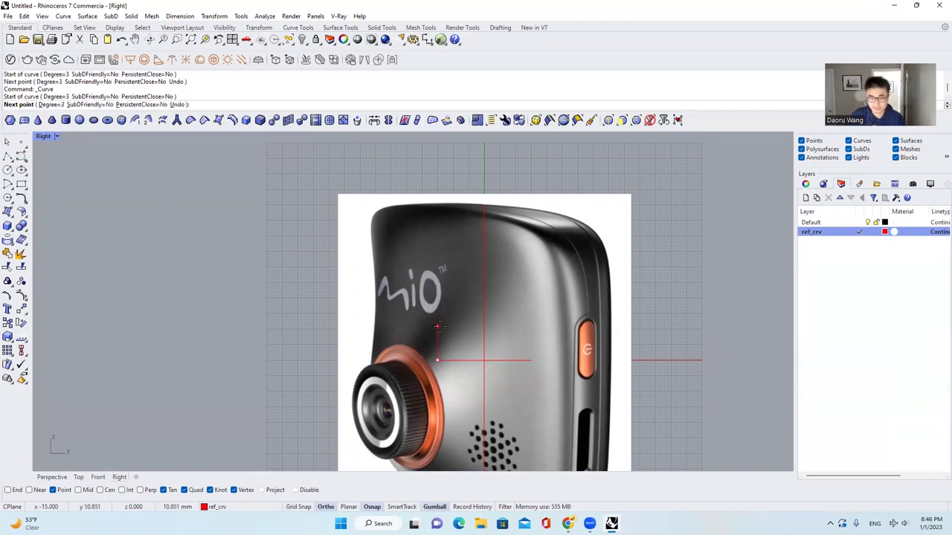
pyautogui.click(437, 318)
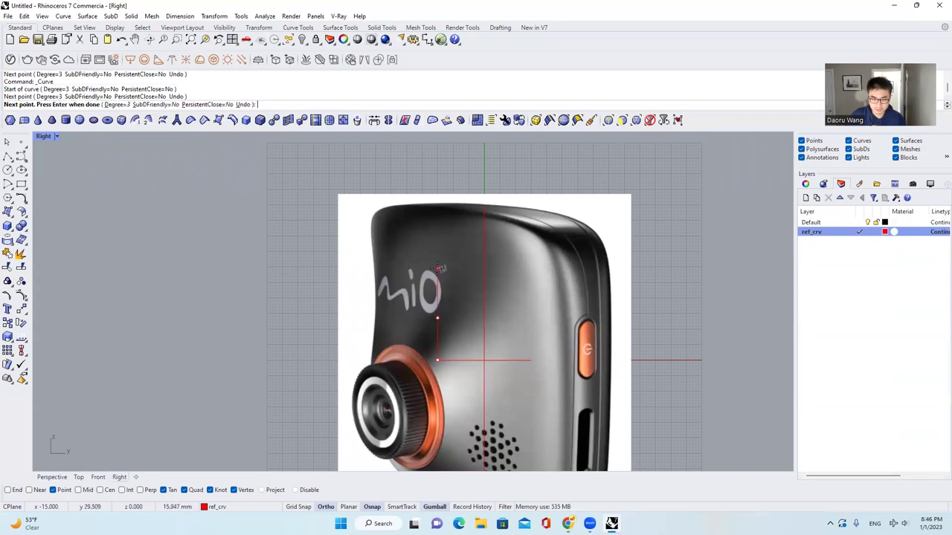
pyautogui.click(437, 272)
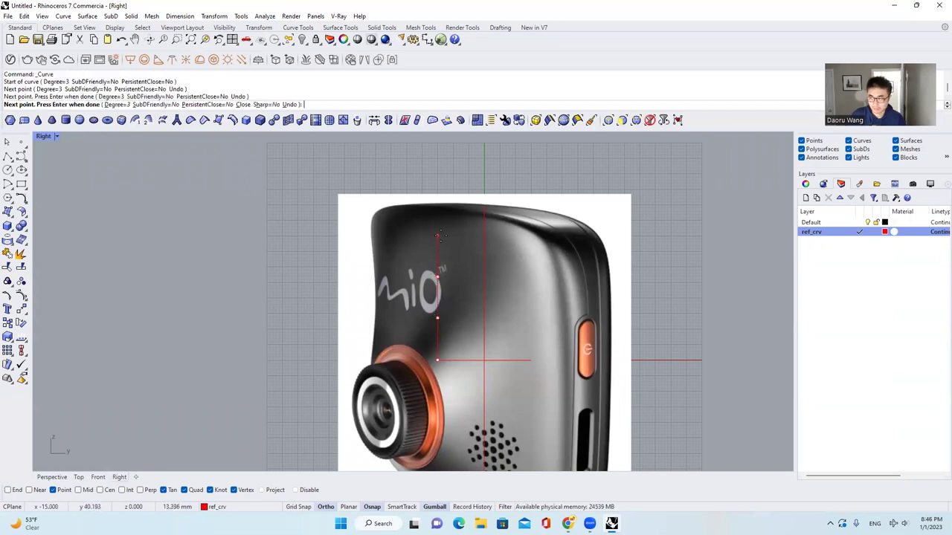
pyautogui.click(438, 233)
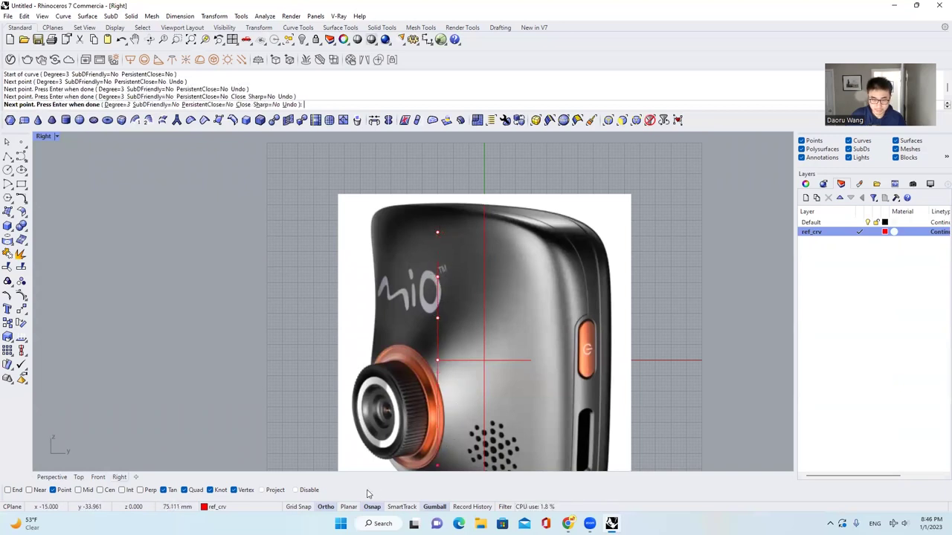
pyautogui.scroll(3, 448, 213)
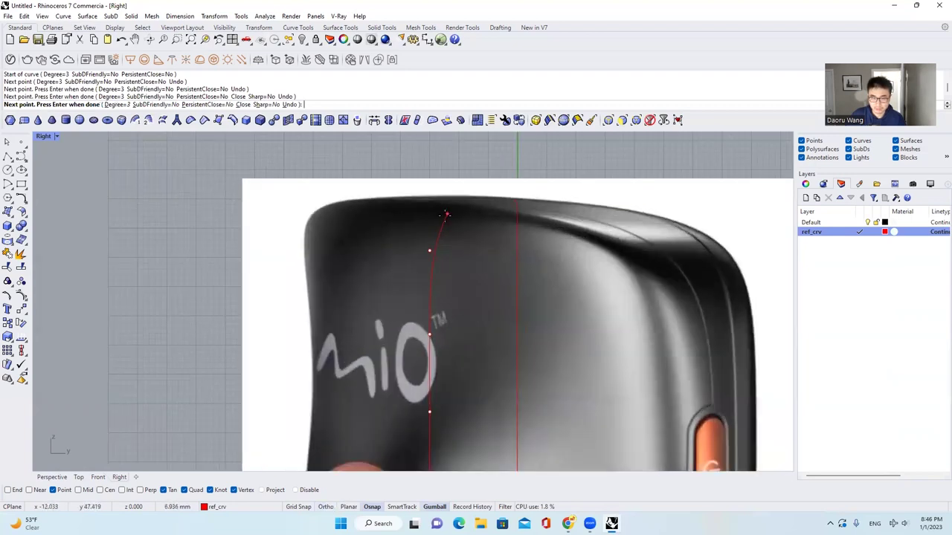
pyautogui.click(440, 222)
pyautogui.click(470, 198)
pyautogui.click(518, 199)
pyautogui.press('Return')
pyautogui.scroll(-2, 477, 199)
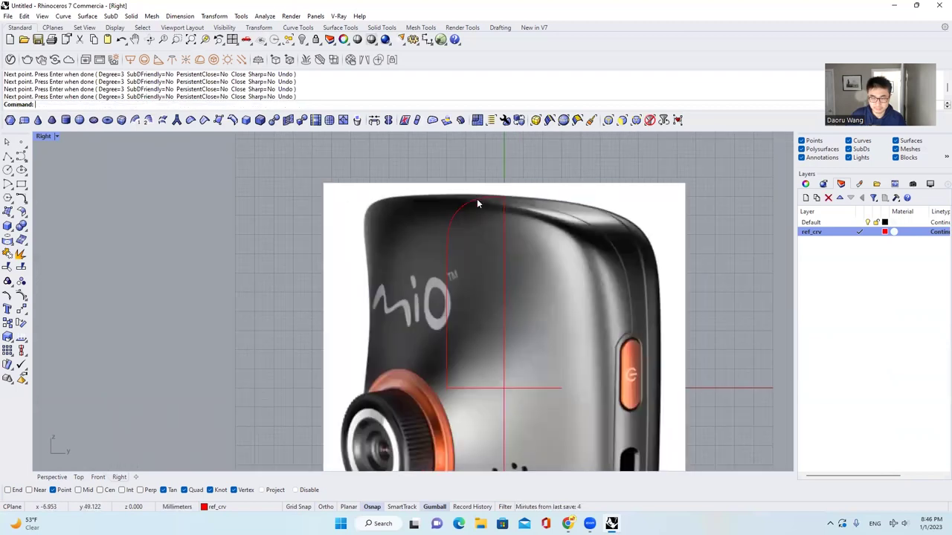
# Step: Move the two control points at the curve's upper corner slightly upward to tighten the rounding
pyautogui.scroll(1, 478, 218)
pyautogui.click(446, 214)
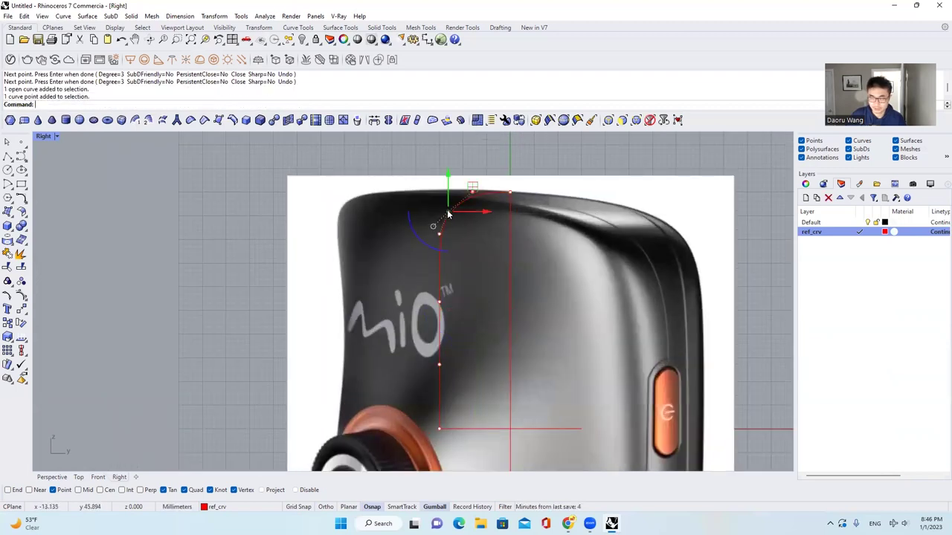
pyautogui.scroll(2, 446, 213)
pyautogui.moveTo(447, 187); pyautogui.dragTo(448, 180)
pyautogui.click(434, 247)
pyautogui.moveTo(435, 216); pyautogui.dragTo(436, 205)
pyautogui.scroll(-4, 485, 180)
pyautogui.press('Escape')
# Step: Mirror a copy of the curve across the vertical centre line, starting the mirror plane at 0
pyautogui.click(487, 190)
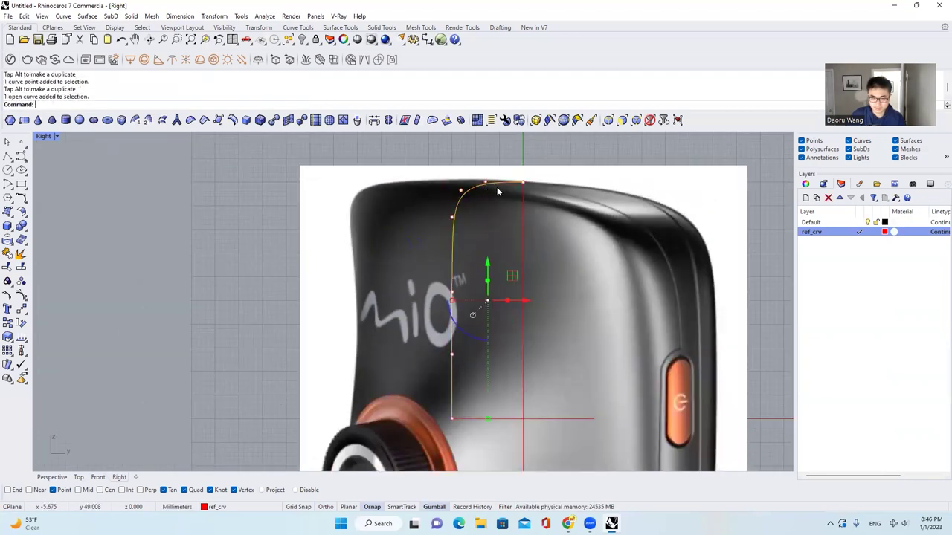
pyautogui.write('Mi')
pyautogui.press('Return')
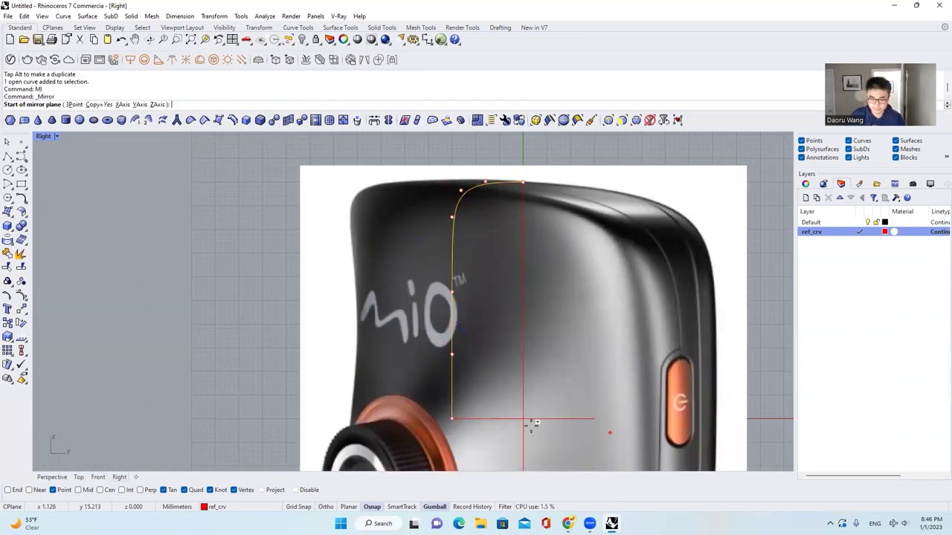
pyautogui.write('0')
pyautogui.press('Return')
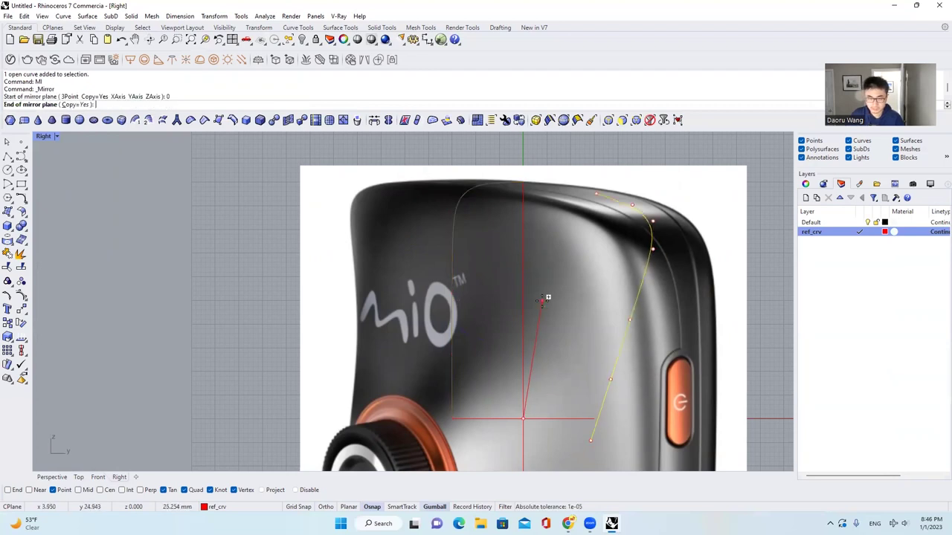
pyautogui.click(539, 284)
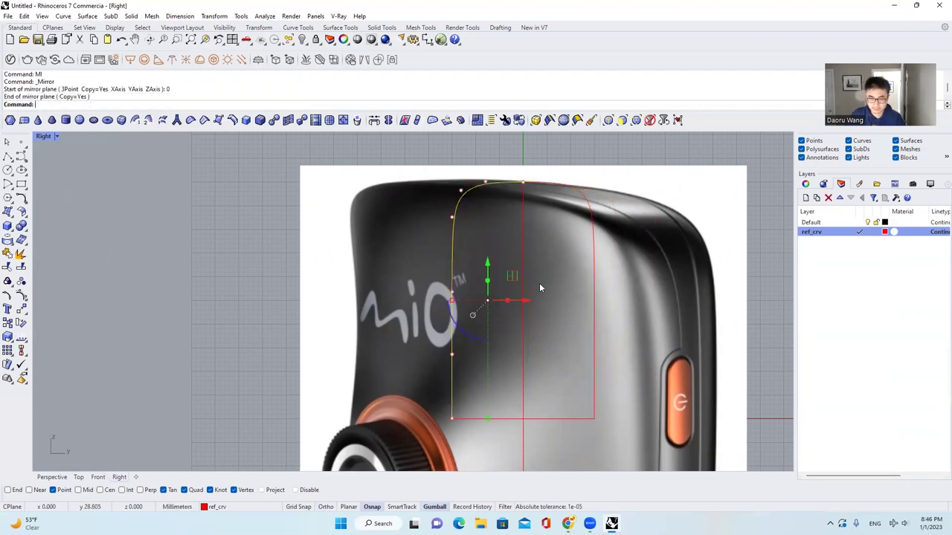
# Step: Join the curve with its mirrored copy and turn on the joined curve's control points
pyautogui.click(591, 215)
pyautogui.click(465, 198)
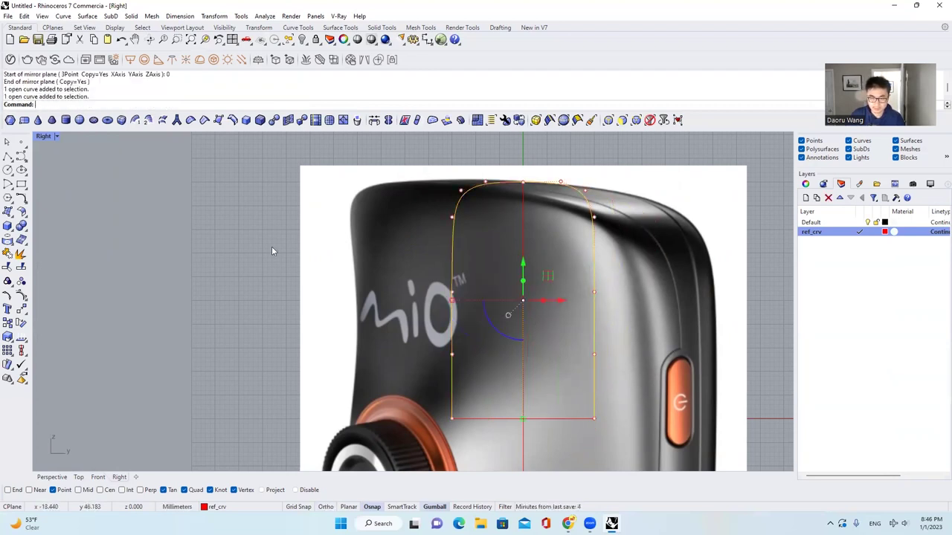
pyautogui.click(8, 254)
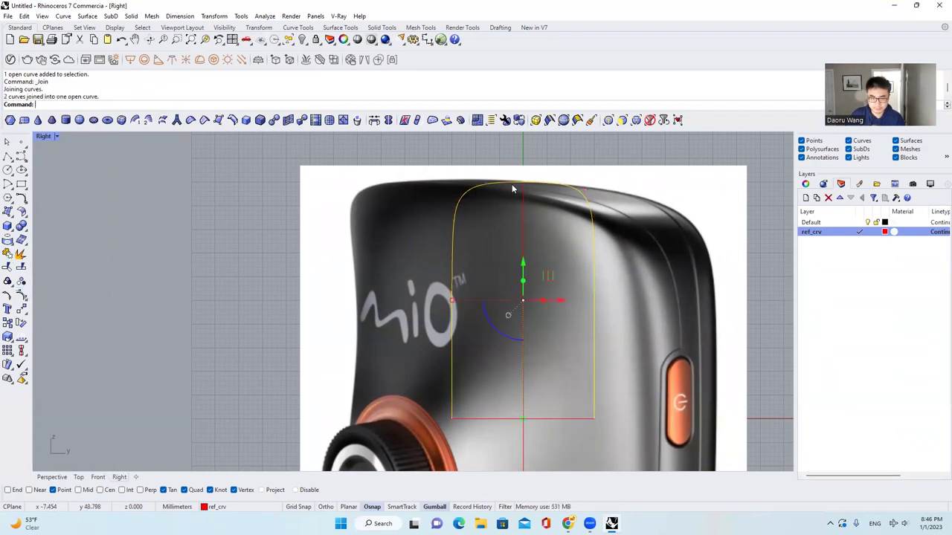
pyautogui.scroll(3, 491, 185)
pyautogui.click(486, 186)
pyautogui.scroll(-2, 483, 190)
pyautogui.scroll(2, 482, 210)
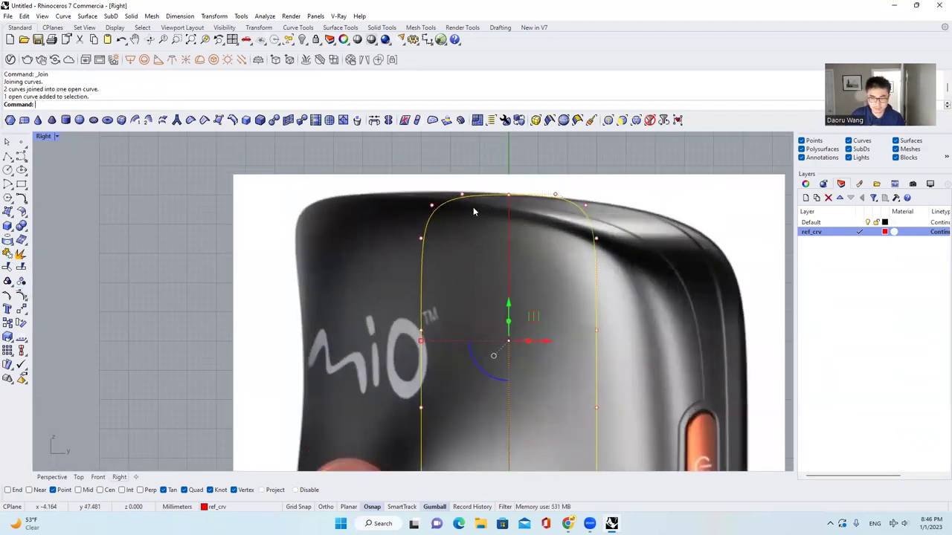
pyautogui.click(22, 295)
pyautogui.scroll(2, 384, 175)
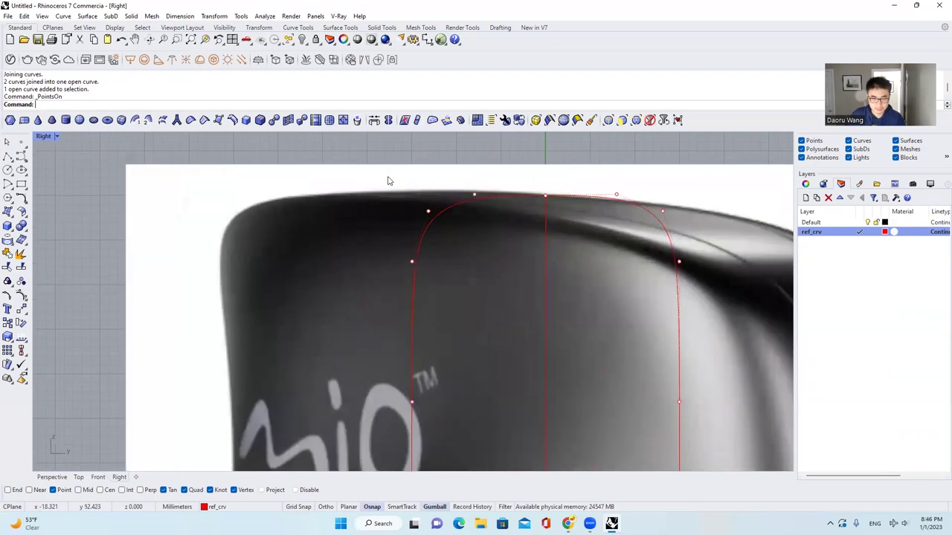
# Step: Refine the joined curve's two upper corner points symmetrically, bringing them slightly closer together and a little lower
pyautogui.click(427, 213)
pyautogui.keyDown('shift'); pyautogui.click(662, 212); pyautogui.keyUp('shift')
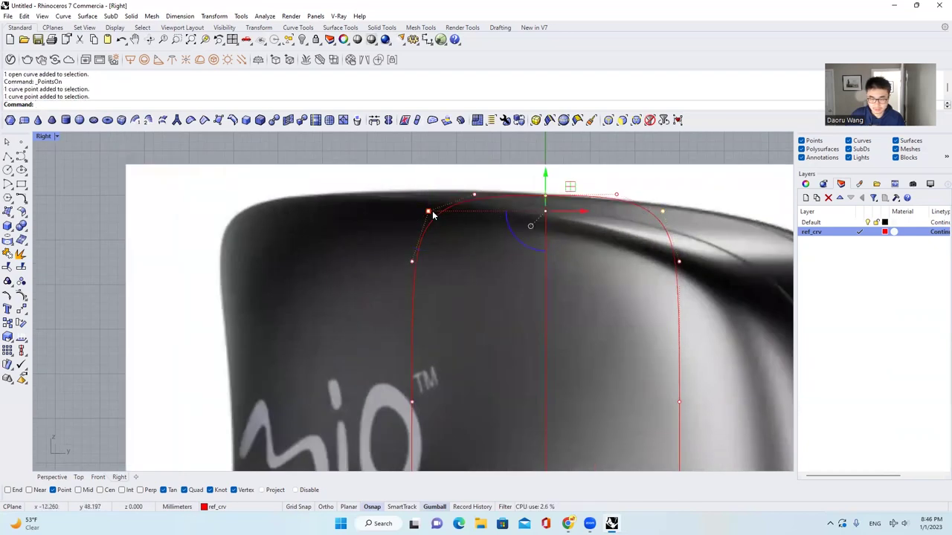
pyautogui.moveTo(428, 214); pyautogui.dragTo(438, 211)
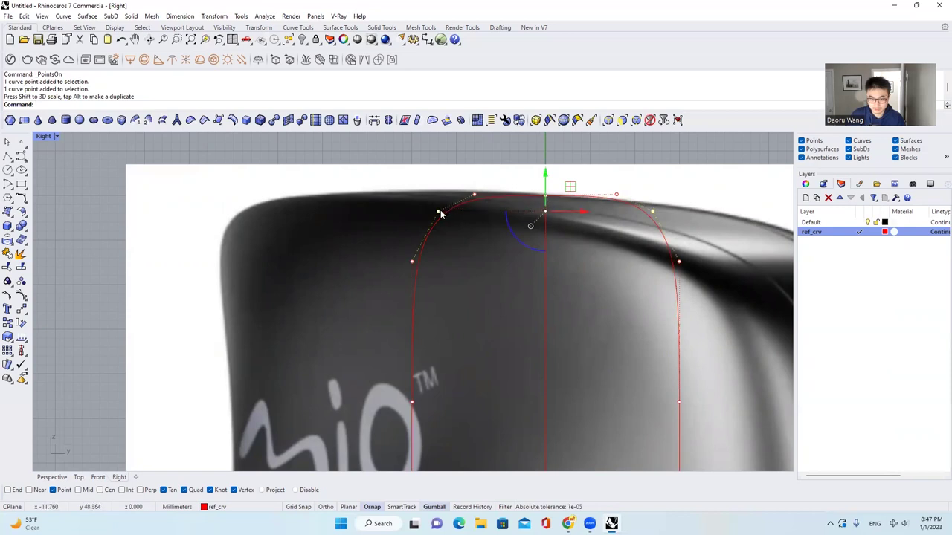
pyautogui.scroll(2, 439, 213)
pyautogui.moveTo(439, 213)
pyautogui.mouseDown()
pyautogui.moveTo(457, 214)
pyautogui.moveTo(436, 213)
pyautogui.mouseUp()
pyautogui.scroll(-2, 452, 215)
pyautogui.hotkey('ctrl', 'z')
pyautogui.scroll(-2, 469, 208)
pyautogui.moveTo(531, 177); pyautogui.dragTo(533, 184)
pyautogui.press('Escape')
pyautogui.press('Escape')
pyautogui.scroll(-4, 528, 173)
# Step: Select the joined outline curve so its control points can guide tracing
pyautogui.click(548, 190)
pyautogui.keyDown('shift'); pyautogui.click(512, 191); pyautogui.keyUp('shift')
pyautogui.click(509, 196)
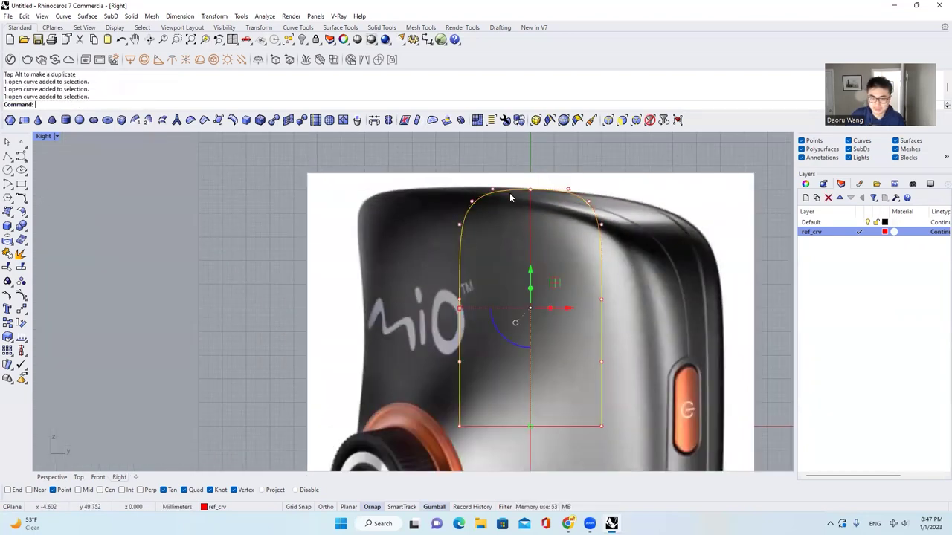
pyautogui.moveTo(508, 209); pyautogui.dragTo(491, 209, button='right')
pyautogui.scroll(-2, 489, 207)
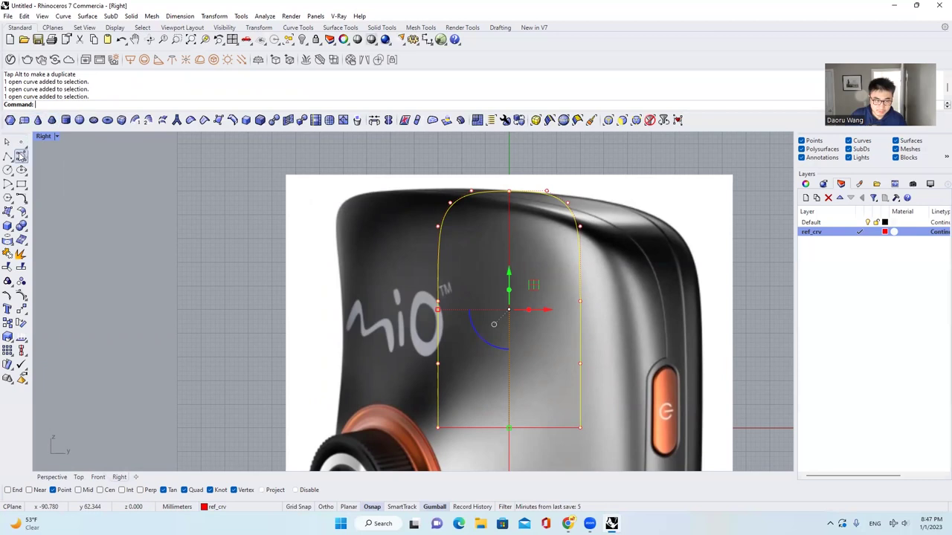
pyautogui.click(21, 156)
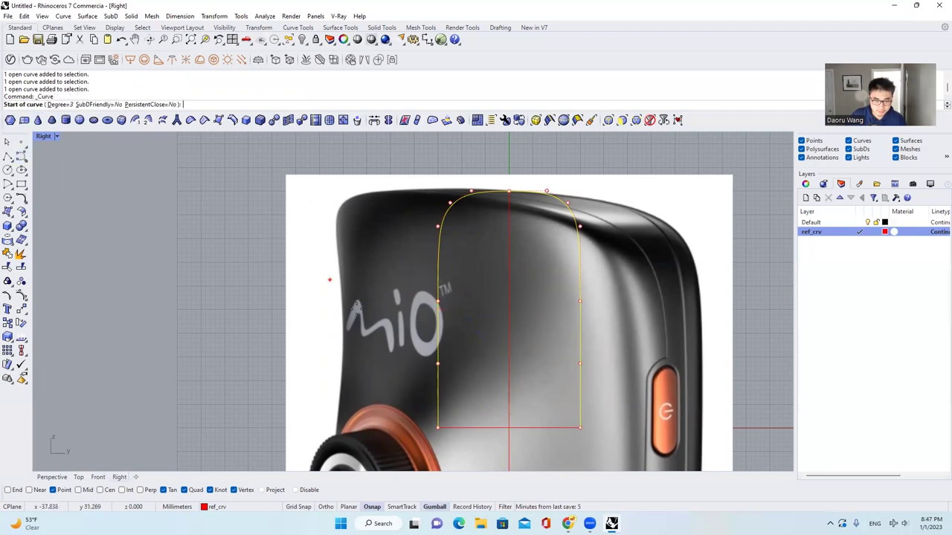
pyautogui.click(438, 428)
pyautogui.press('Escape')
# Step: Trace a new degree 3 curve through the outline's left-half control points, from the horizontal line's left end to the top midpoint
pyautogui.press('Return')
pyautogui.click(438, 428)
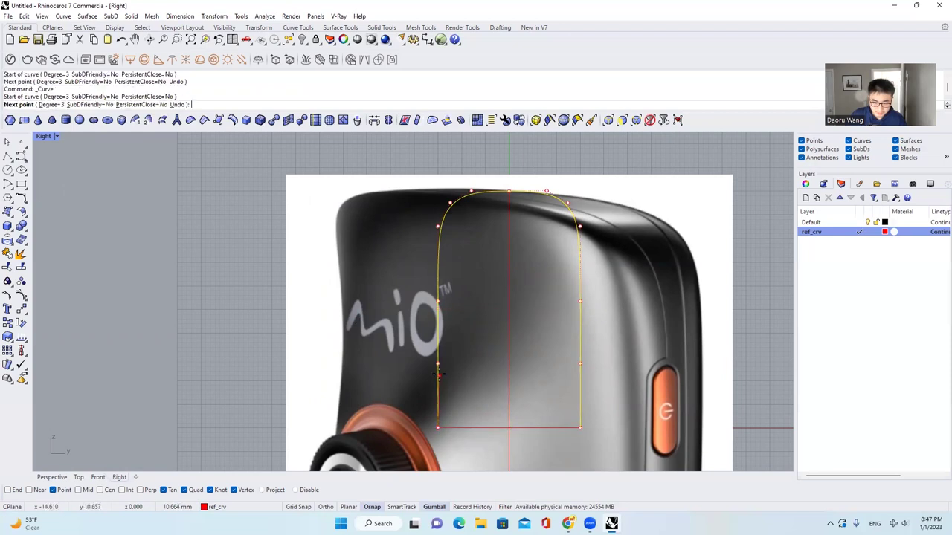
pyautogui.click(438, 362)
pyautogui.click(438, 301)
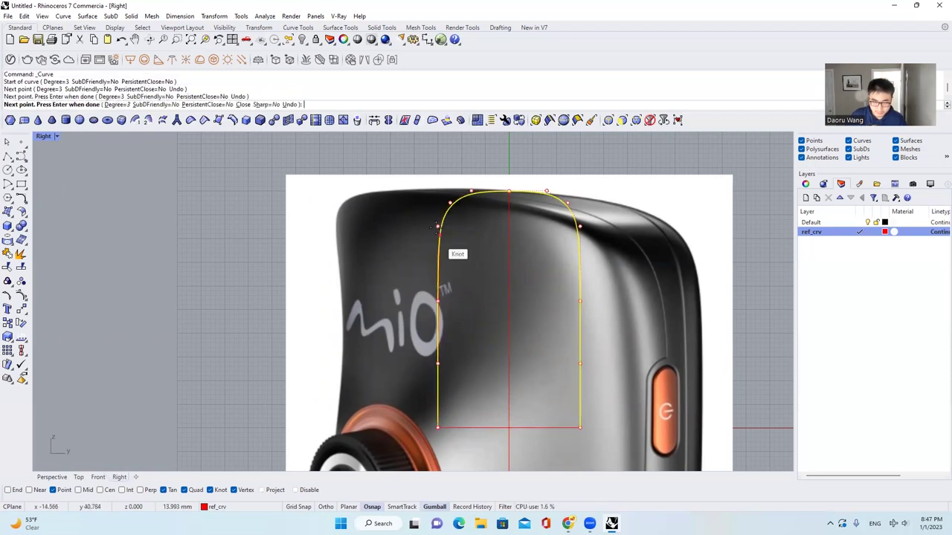
pyautogui.click(435, 225)
pyautogui.click(450, 203)
pyautogui.scroll(2, 468, 186)
pyautogui.click(472, 194)
pyautogui.scroll(4, 528, 195)
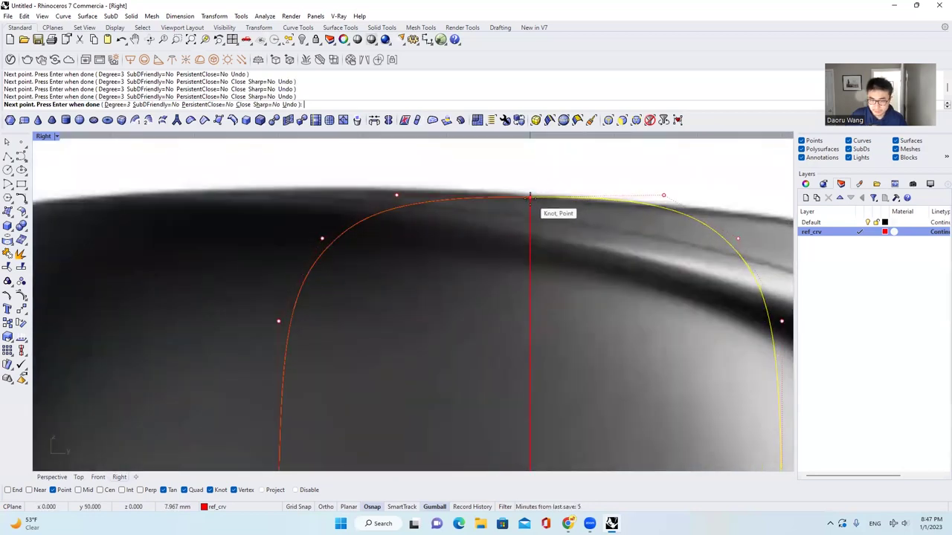
pyautogui.click(530, 194)
pyautogui.scroll(-3, 530, 195)
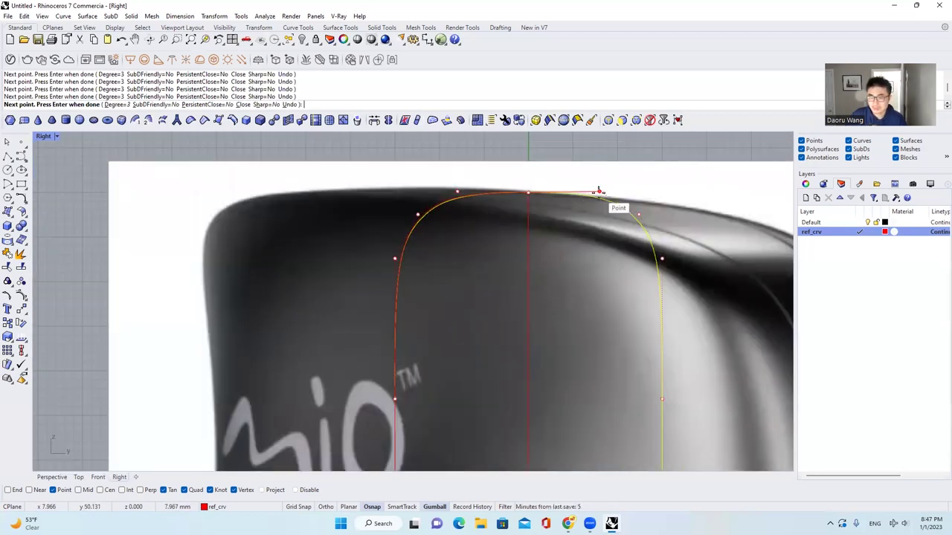
# Step: Continue the new curve through the outline's right-half control points and finish it at the horizontal line's right end
pyautogui.click(599, 191)
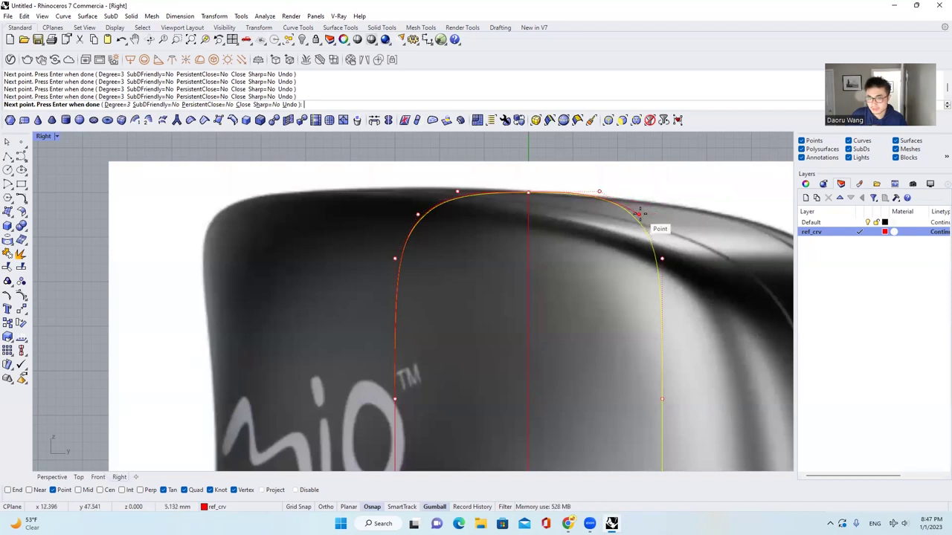
pyautogui.scroll(-5, 558, 208)
pyautogui.scroll(4, 591, 281)
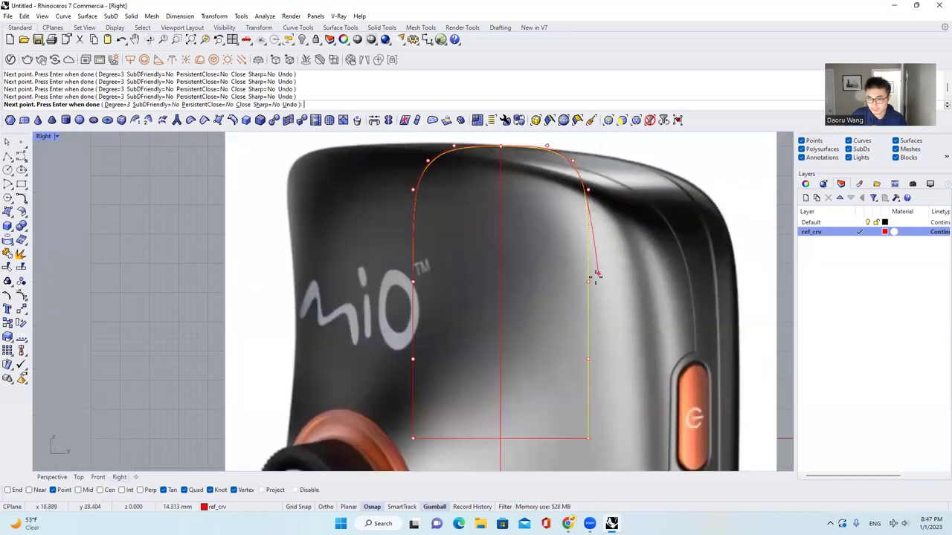
pyautogui.click(589, 282)
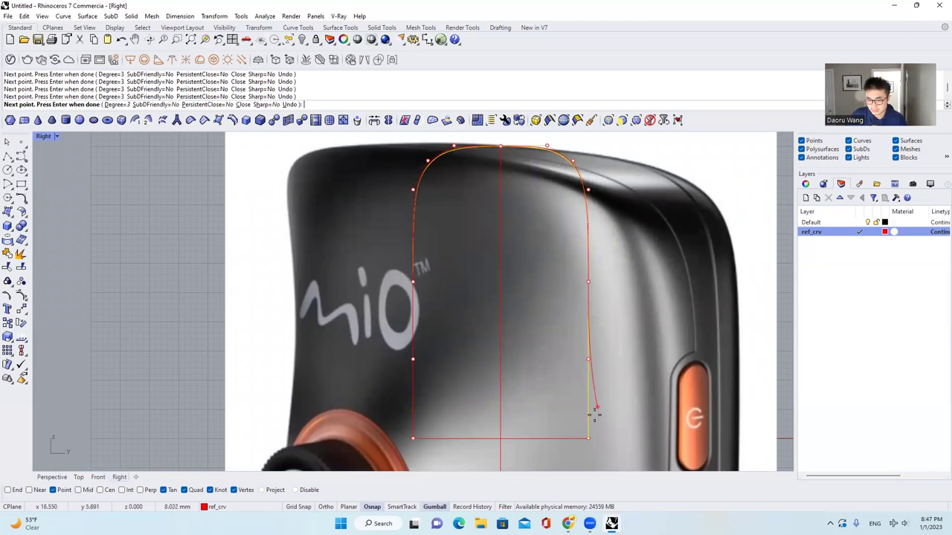
pyautogui.click(588, 436)
pyautogui.press('Return')
pyautogui.press('Escape')
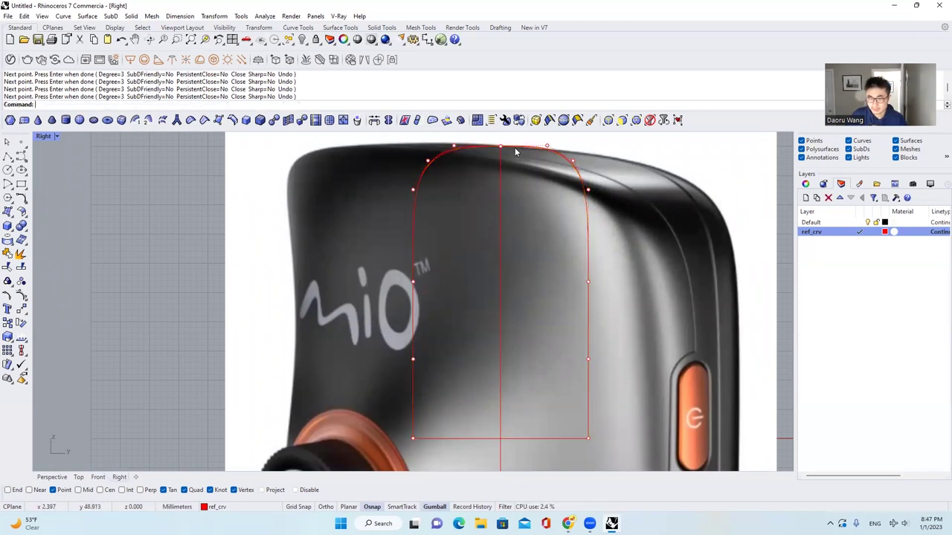
# Step: Delete the old joined outline curve lying underneath the newly traced curve
pyautogui.scroll(6, 514, 147)
pyautogui.scroll(2, 513, 145)
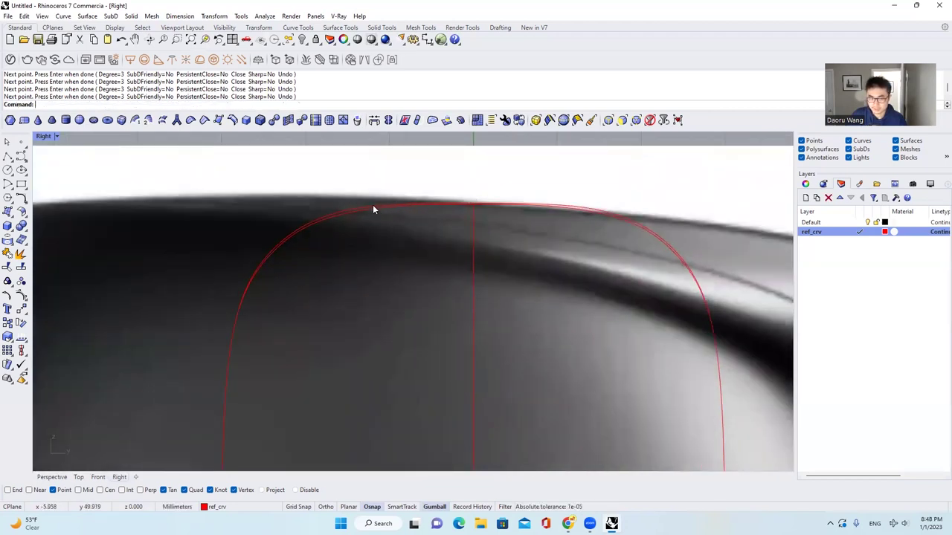
pyautogui.click(373, 205)
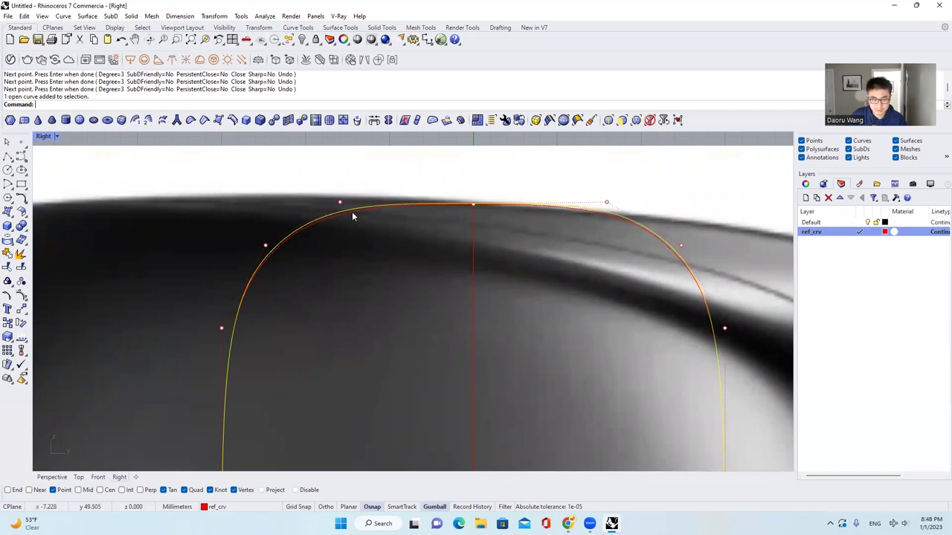
pyautogui.click(21, 254)
pyautogui.press('Escape')
pyautogui.click(369, 208)
pyautogui.click(369, 208)
pyautogui.rightClick(368, 204)
pyautogui.scroll(2, 427, 205)
pyautogui.scroll(-1, 427, 205)
pyautogui.write('E')
pyautogui.press('Return')
pyautogui.press('Delete')
pyautogui.click(565, 215)
pyautogui.scroll(-1, 425, 189)
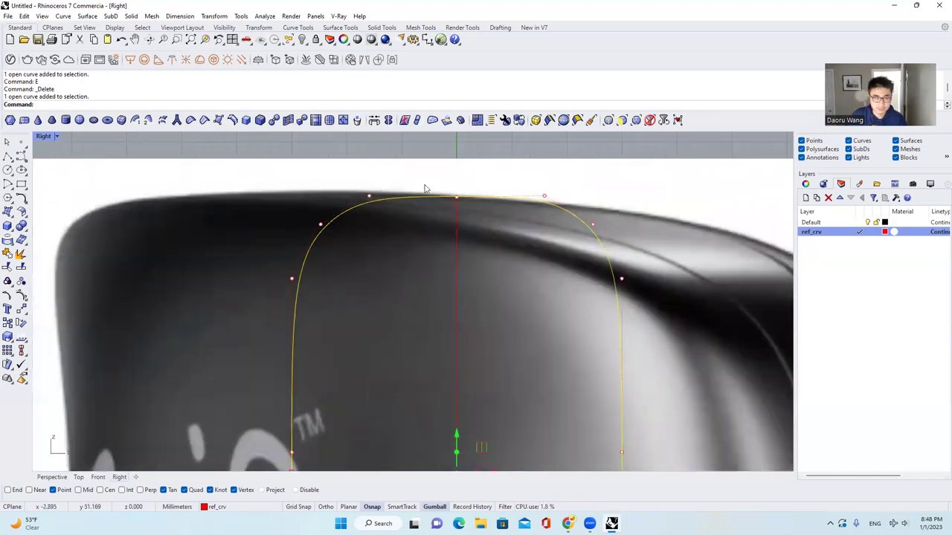
pyautogui.scroll(-4, 346, 186)
pyautogui.moveTo(387, 199); pyautogui.dragTo(410, 162, button='right')
pyautogui.write('Re')
pyautogui.press('Return')
pyautogui.press('Escape')
pyautogui.press('Escape')
pyautogui.click(485, 157)
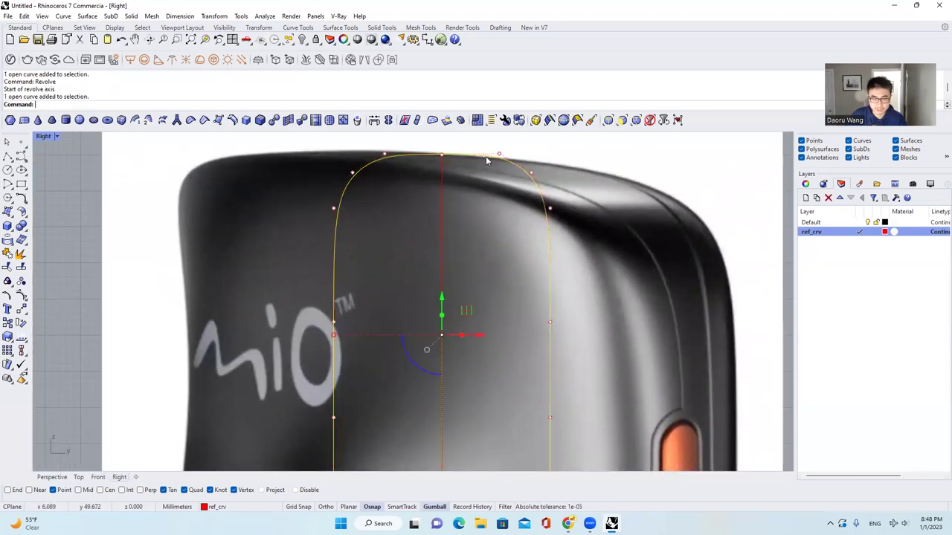
pyautogui.moveTo(523, 162); pyautogui.dragTo(510, 186, button='right')
pyautogui.write('Rerebuild')
pyautogui.press('Return')
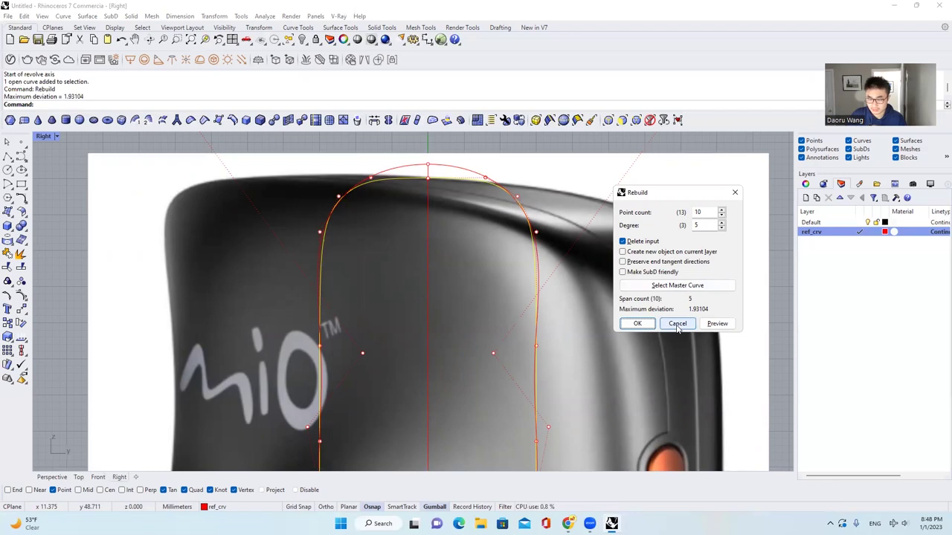
pyautogui.click(678, 325)
pyautogui.scroll(-1, 461, 186)
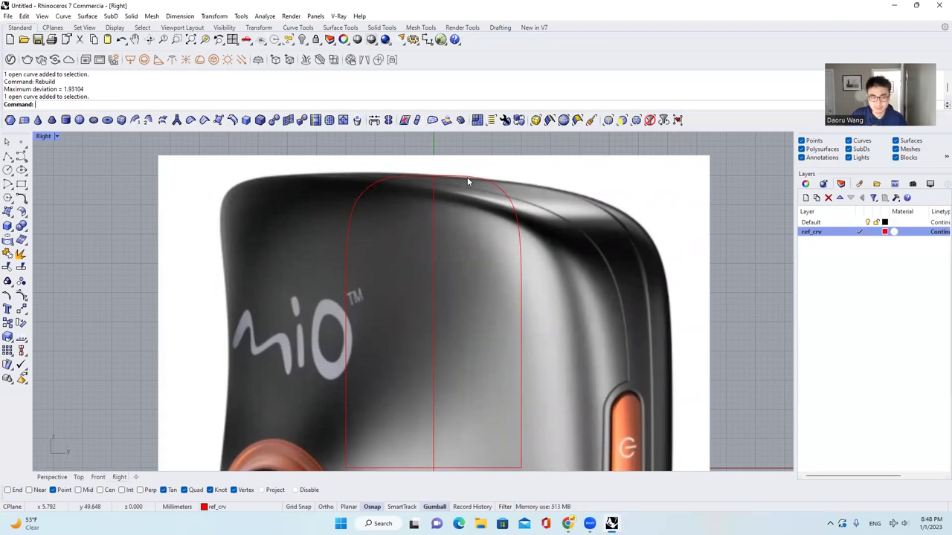
# Step: Change the traced outline curve to degree 5, keeping it deformable
pyautogui.click(467, 177)
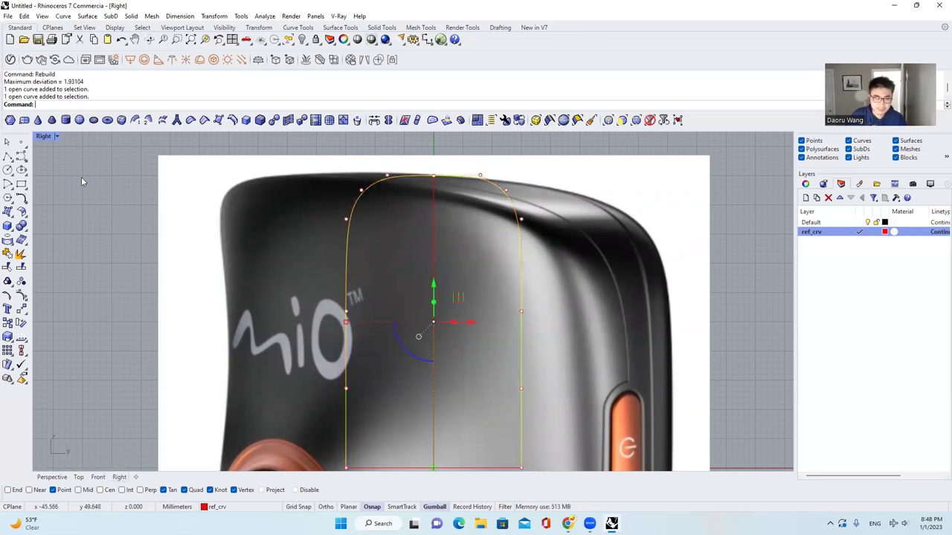
pyautogui.click(24, 199)
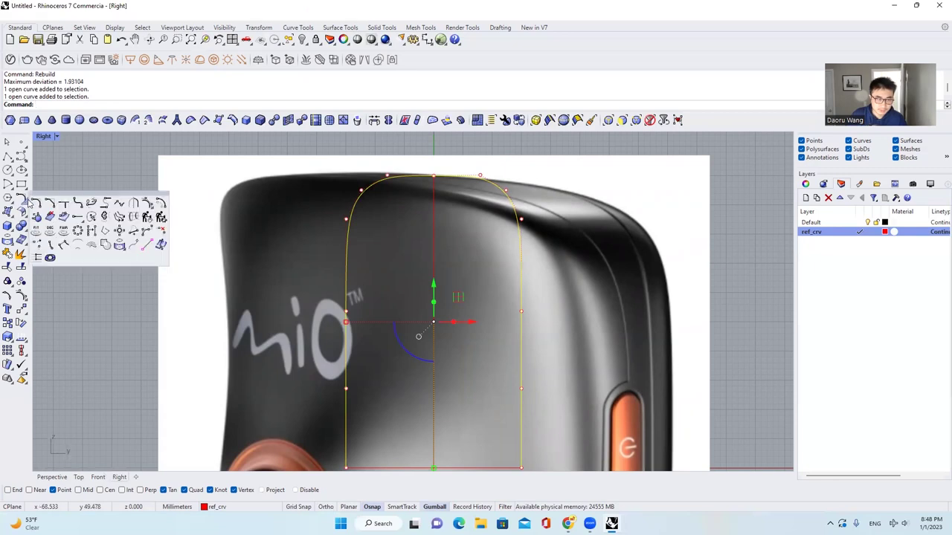
pyautogui.click(50, 233)
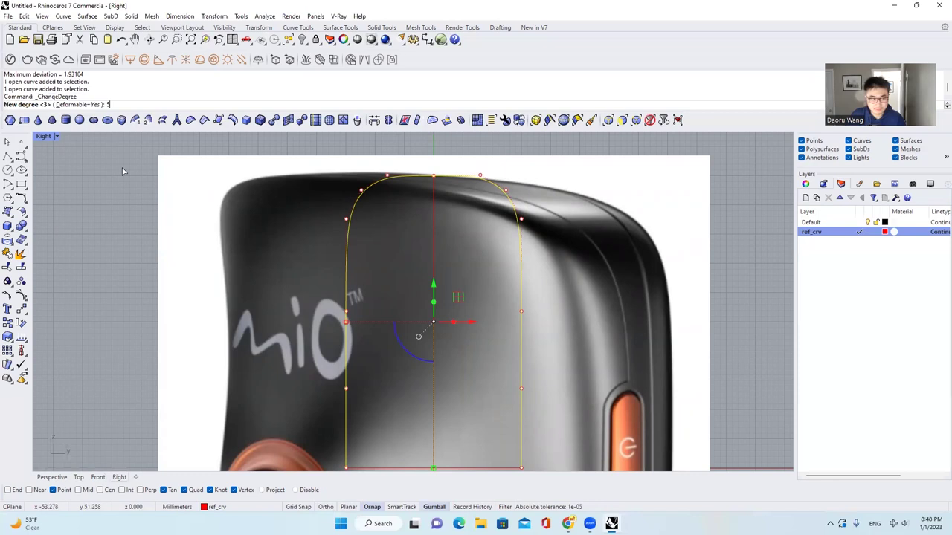
pyautogui.write('5')
pyautogui.press('Return')
pyautogui.press('Return')
pyautogui.press('Escape')
# Step: Raise the degree 5 curve's top middle control point slightly so the crown of the outline is rounder
pyautogui.click(465, 181)
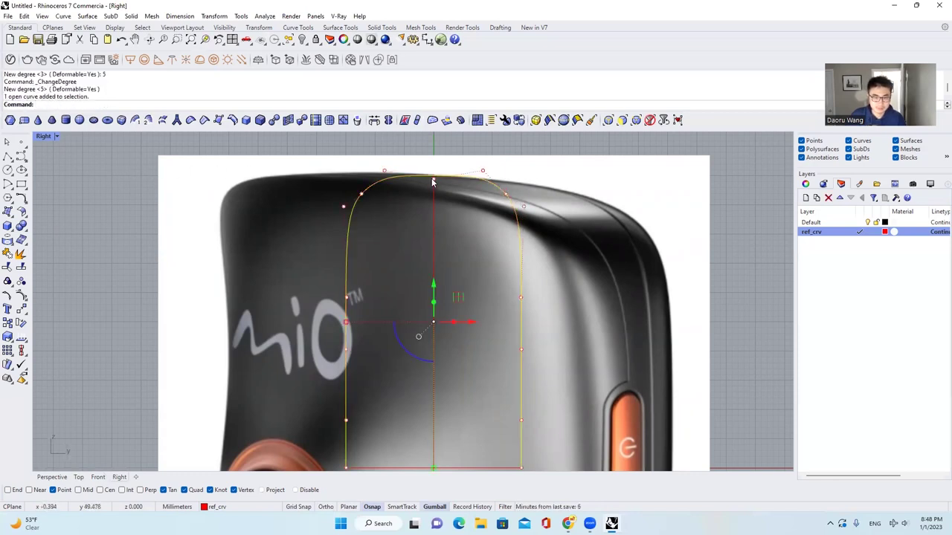
pyautogui.click(433, 178)
pyautogui.scroll(5, 433, 179)
pyautogui.press('Escape')
pyautogui.scroll(-5, 435, 167)
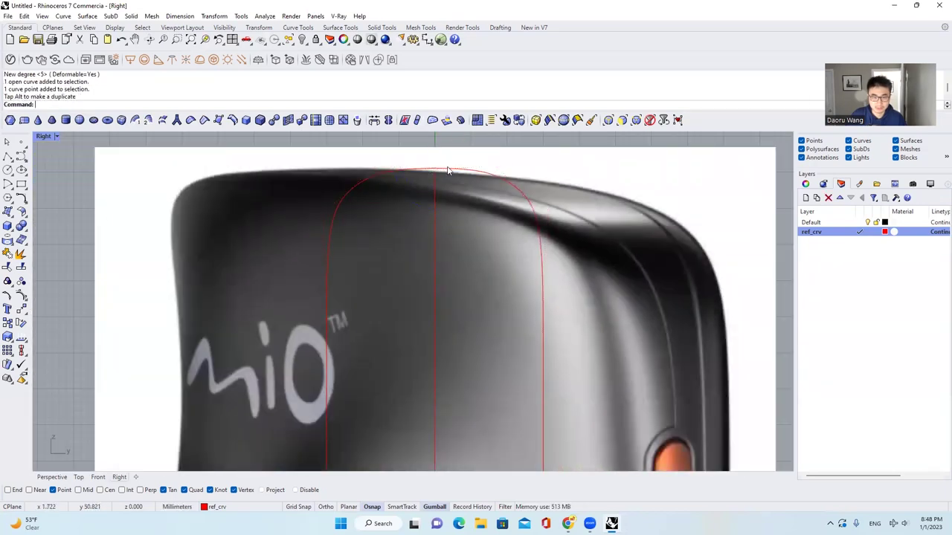
pyautogui.click(409, 171)
pyautogui.scroll(3, 413, 166)
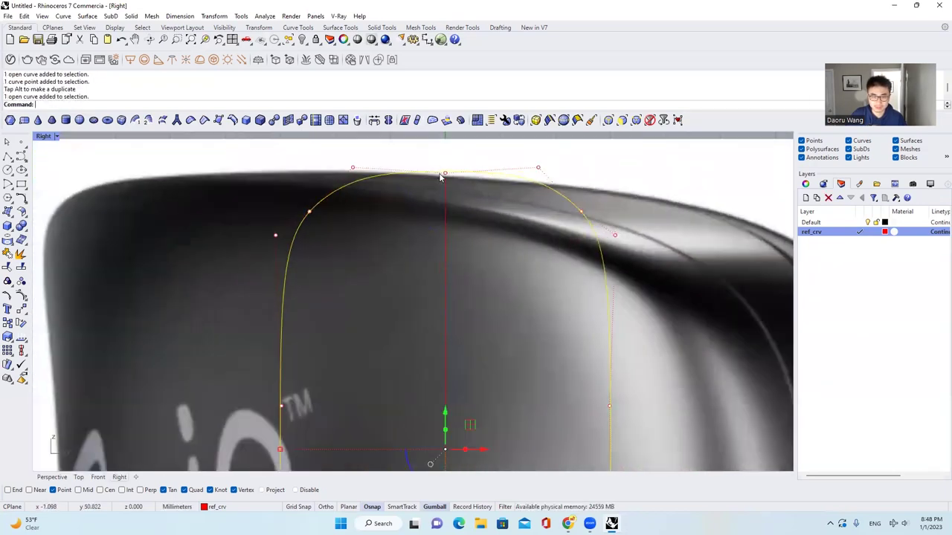
pyautogui.press('Escape')
pyautogui.scroll(-3, 441, 173)
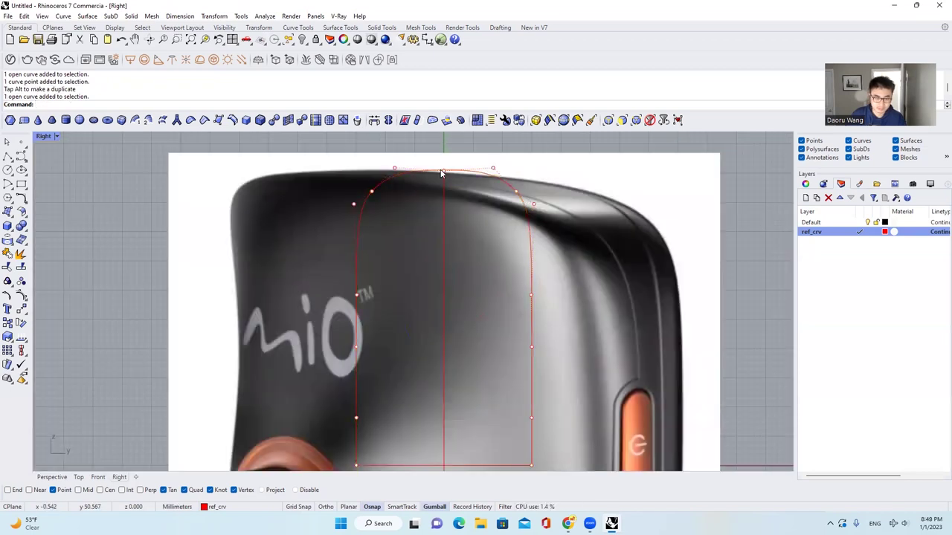
# Step: Begin a polar array of the outline curve in the perspective view, with the horizontal line between its two ends as the axis
pyautogui.click(444, 172)
pyautogui.moveTo(444, 174); pyautogui.dragTo(440, 217, button='right')
pyautogui.click(52, 477)
pyautogui.moveTo(441, 254); pyautogui.dragTo(458, 241, button='right')
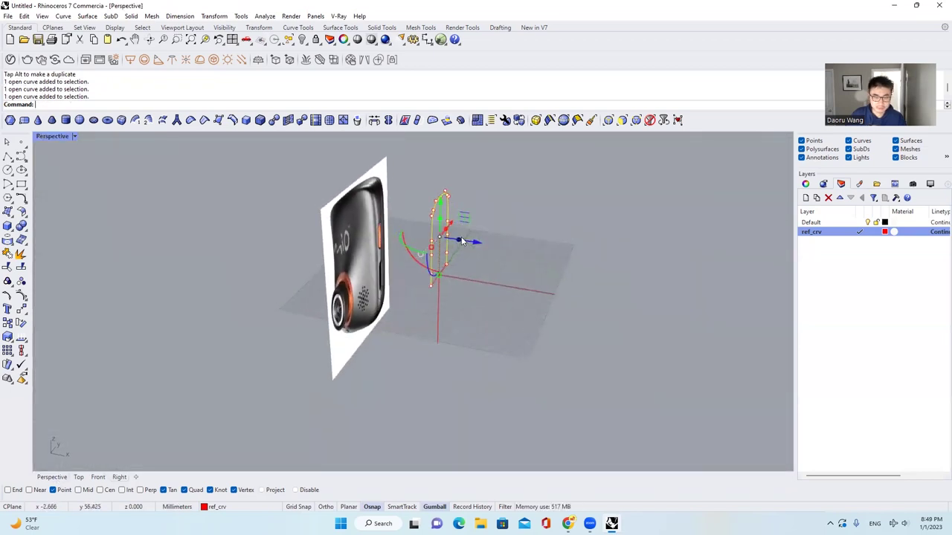
pyautogui.scroll(3, 457, 241)
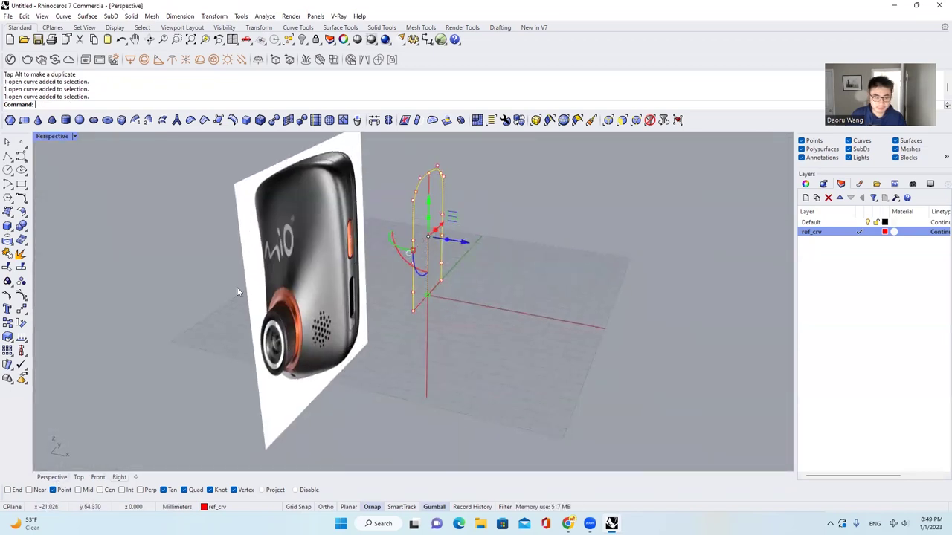
pyautogui.click(9, 352)
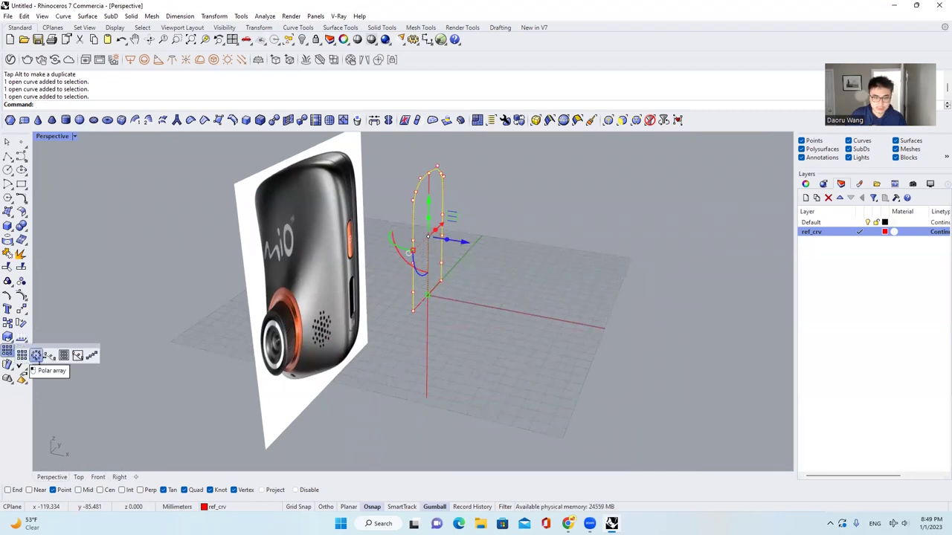
pyautogui.click(36, 355)
pyautogui.scroll(3, 425, 294)
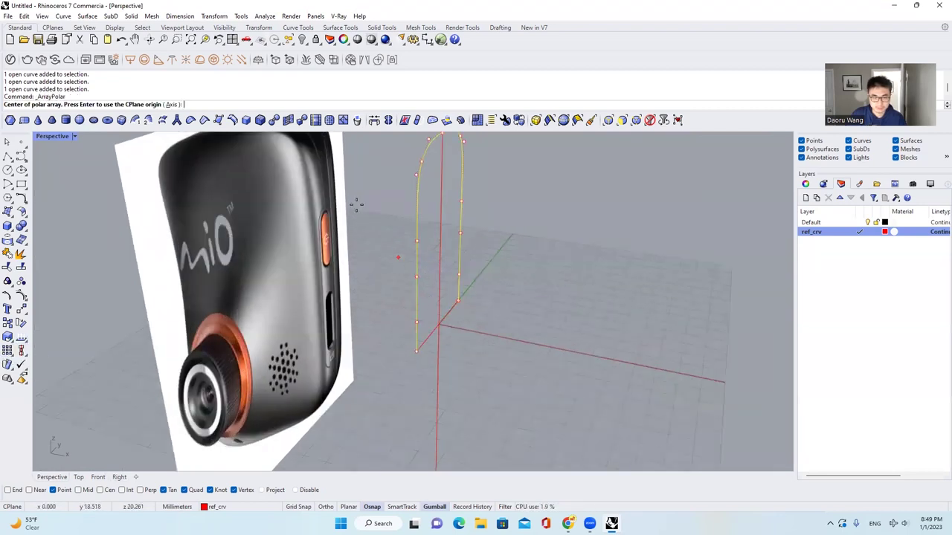
pyautogui.click(173, 105)
pyautogui.scroll(-3, 432, 292)
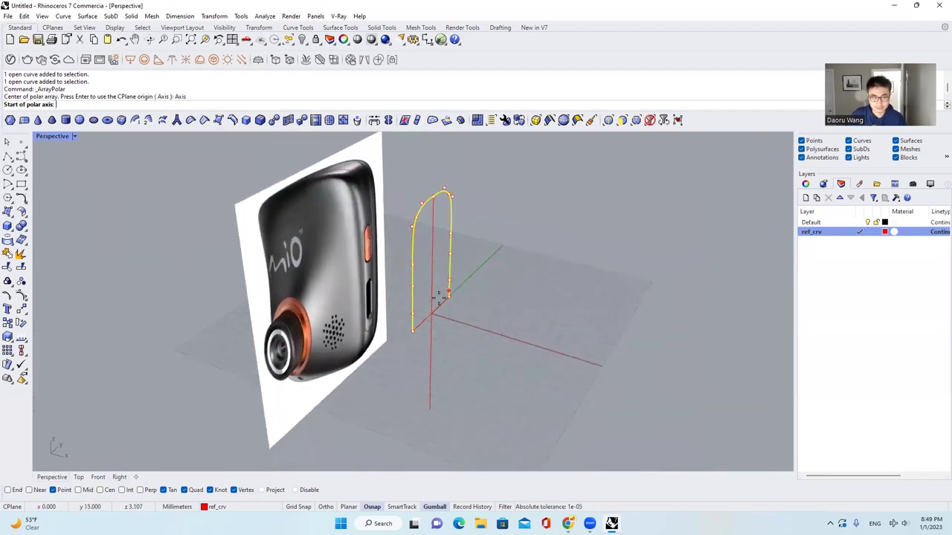
pyautogui.scroll(2, 438, 296)
pyautogui.click(401, 343)
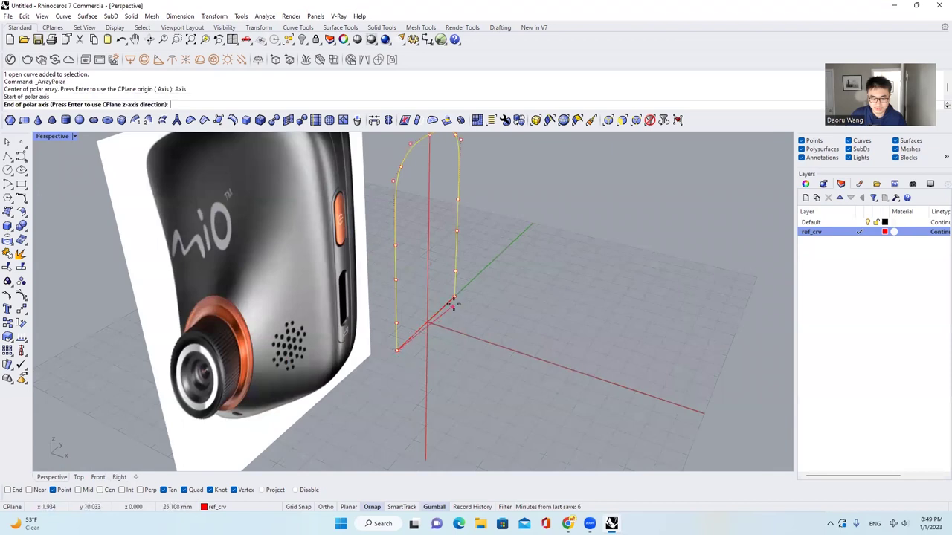
pyautogui.press('Return')
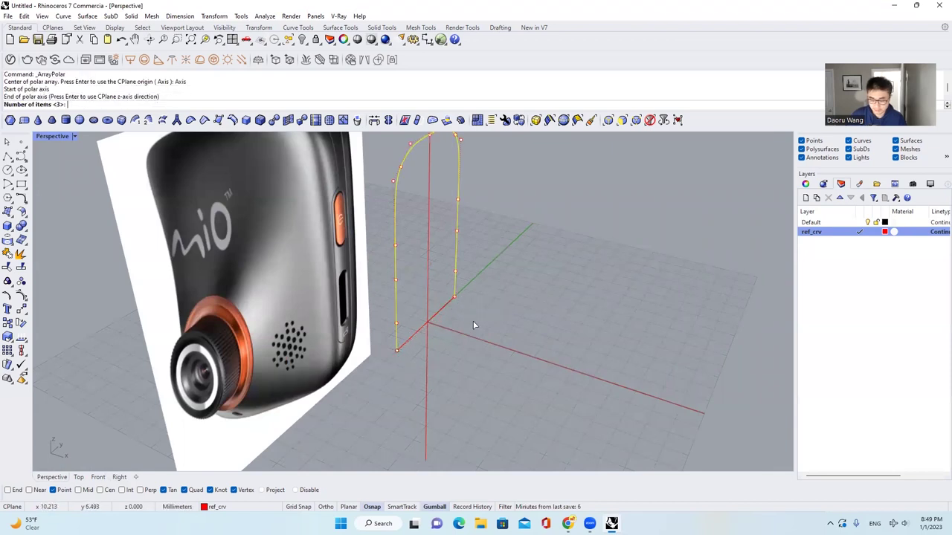
# Step: Complete the polar array with 10 items filling 360 degrees
pyautogui.press('Return')
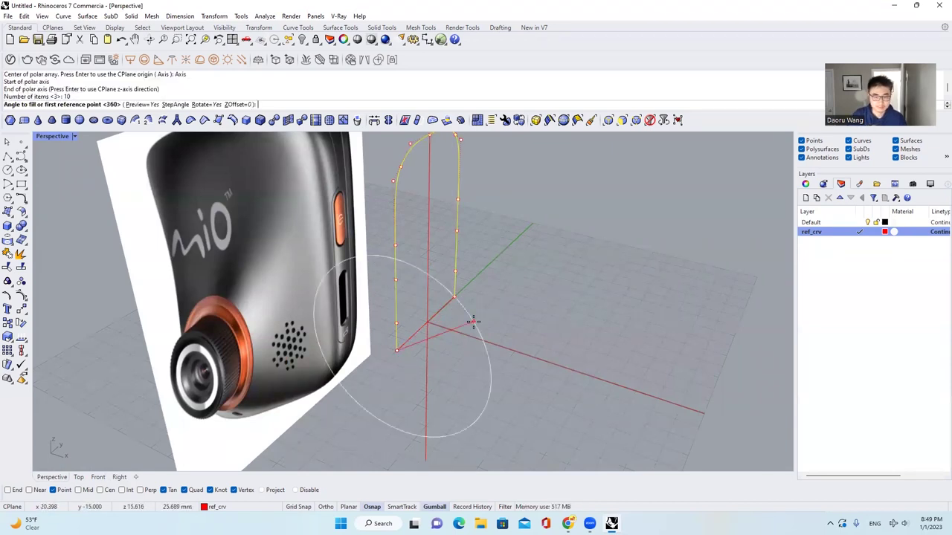
pyautogui.scroll(2, 473, 321)
pyautogui.press('Return')
pyautogui.scroll(-5, 474, 323)
pyautogui.press('Return')
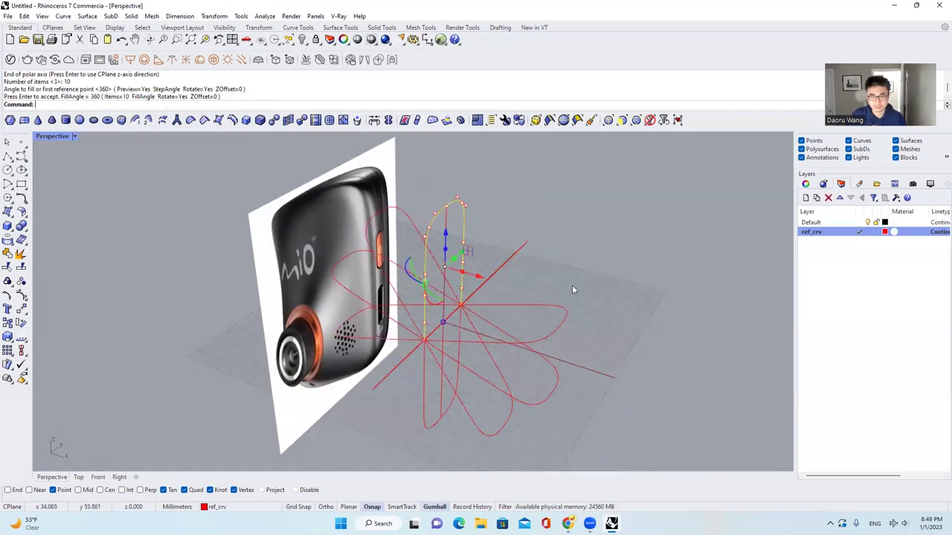
# Step: Examine the arrayed profile curves and the original outline from several viewing angles
pyautogui.click(572, 285)
pyautogui.click(462, 263)
pyautogui.moveTo(416, 338); pyautogui.dragTo(441, 325, button='right')
pyautogui.scroll(3, 441, 325)
pyautogui.press('Escape')
pyautogui.click(412, 231)
pyautogui.scroll(4, 425, 324)
pyautogui.scroll(-4, 473, 292)
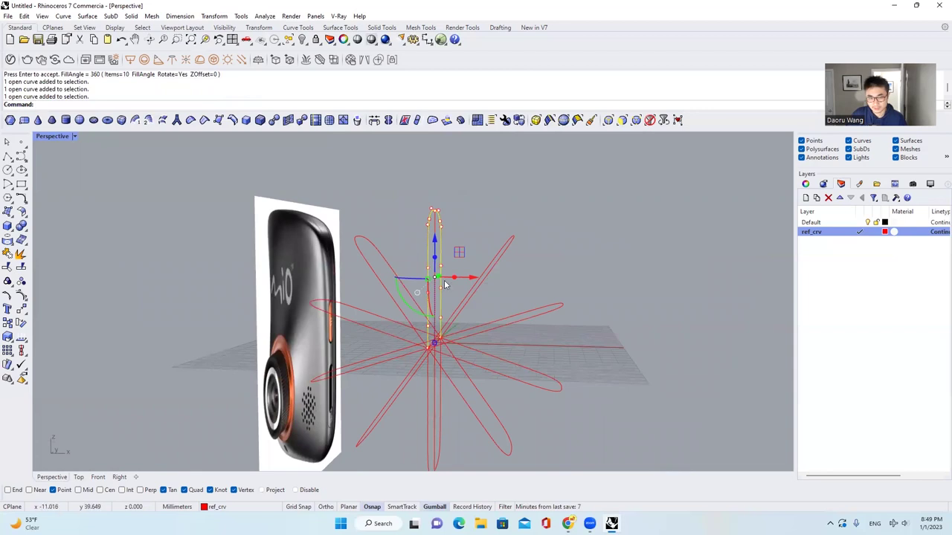
pyautogui.moveTo(436, 290); pyautogui.dragTo(512, 279, button='right')
pyautogui.moveTo(457, 309); pyautogui.dragTo(673, 380, button='right')
pyautogui.press('Escape')
pyautogui.scroll(3, 452, 247)
pyautogui.click(435, 239)
pyautogui.moveTo(435, 238); pyautogui.dragTo(496, 244, button='right')
pyautogui.press('Escape')
# Step: Start a Loft and pick all the arrayed profile curves in order around the axis
pyautogui.write('Loft')
pyautogui.press('Return')
pyautogui.scroll(2, 496, 249)
pyautogui.click(432, 342)
pyautogui.moveTo(434, 341); pyautogui.dragTo(435, 371, button='right')
pyautogui.click(436, 386)
pyautogui.click(433, 388)
pyautogui.click(427, 397)
pyautogui.click(419, 401)
pyautogui.click(411, 406)
pyautogui.moveTo(405, 394); pyautogui.dragTo(410, 376, button='right')
pyautogui.click(412, 371)
pyautogui.click(418, 370)
# Step: Create the loft as a closed loft with the Normal style and unsimplified cross-section curves
pyautogui.scroll(-8, 513, 320)
pyautogui.scroll(3, 540, 311)
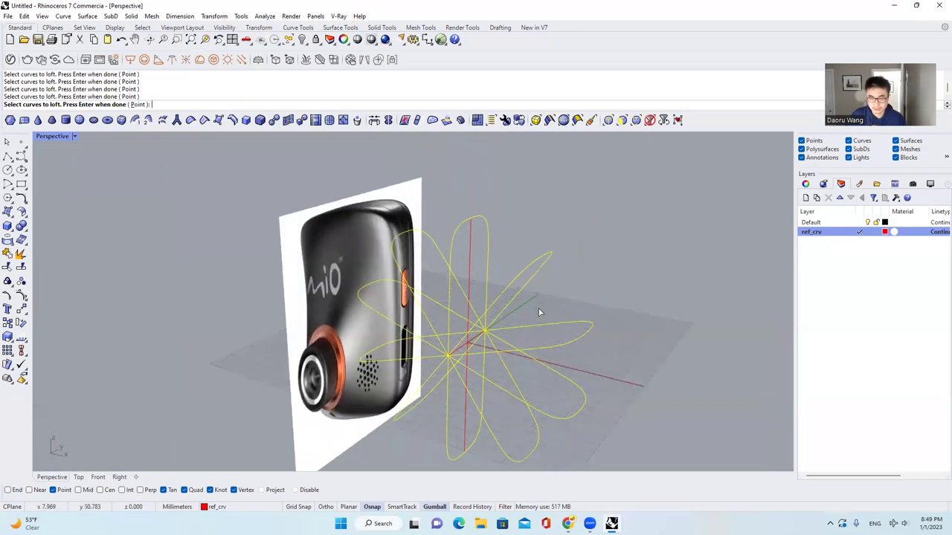
pyautogui.rightClick(550, 305)
pyautogui.click(442, 217)
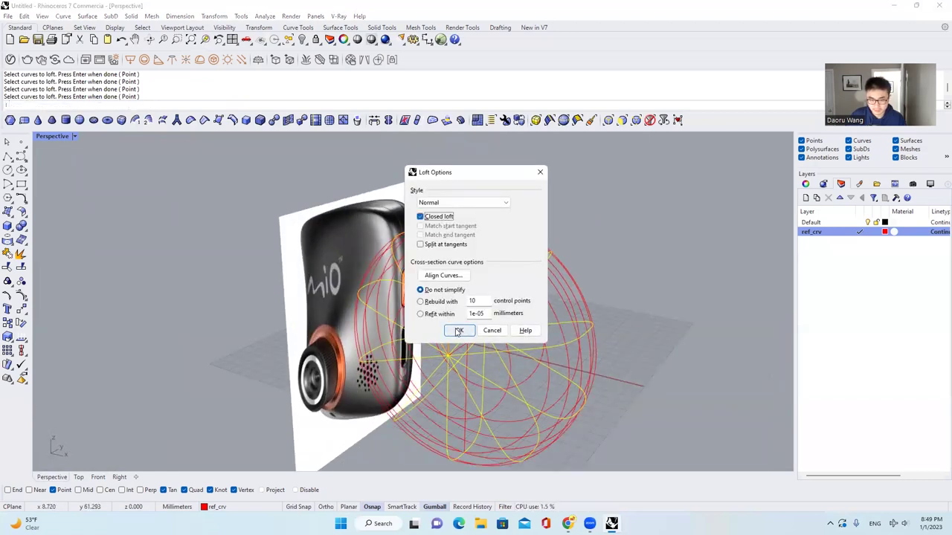
pyautogui.click(458, 332)
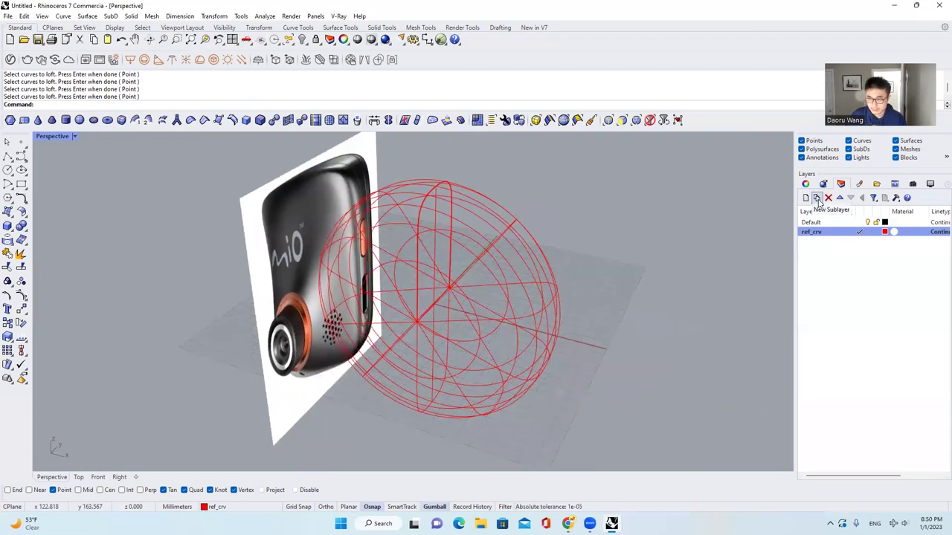
# Step: Create a new layer named surf and make it the current layer
pyautogui.click(817, 198)
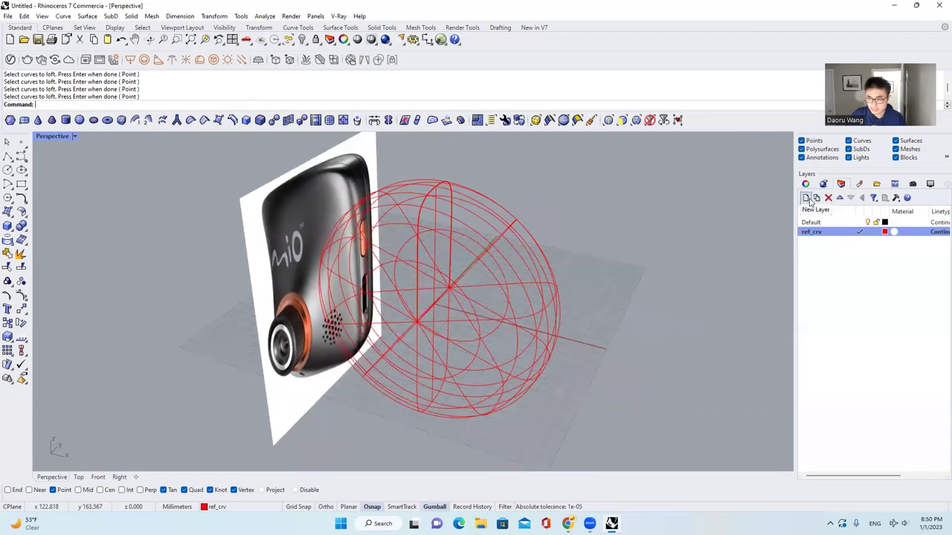
pyautogui.write('s')
pyautogui.press('BackSpace')
pyautogui.write('urf')
pyautogui.press('Return')
pyautogui.click(861, 243)
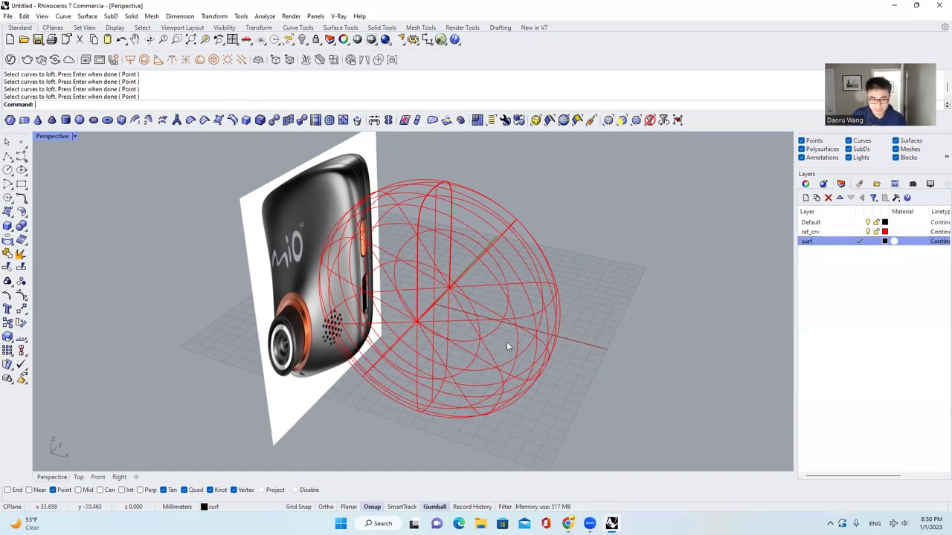
# Step: Move the lofted surface to the surf layer and hide the ref_crv layer
pyautogui.click(506, 364)
pyautogui.click(216, 506)
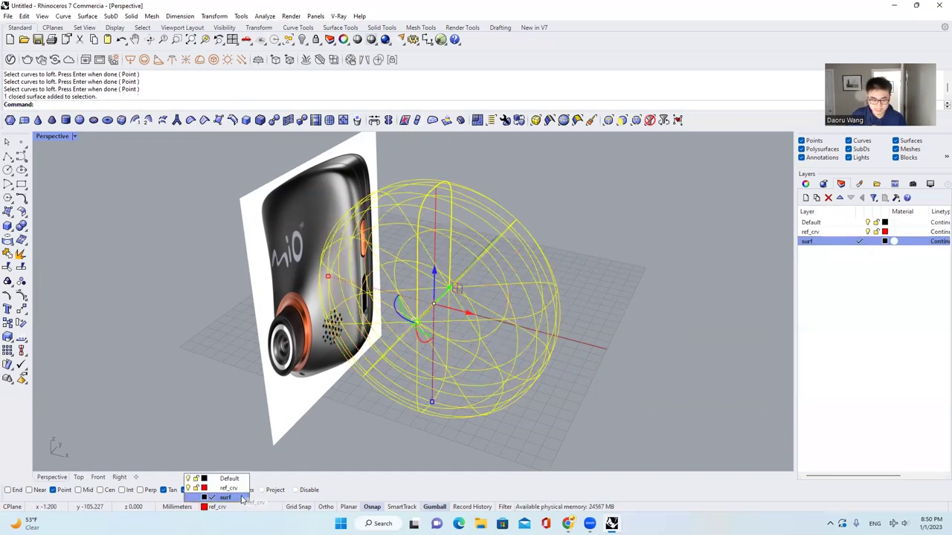
pyautogui.click(238, 497)
pyautogui.click(657, 362)
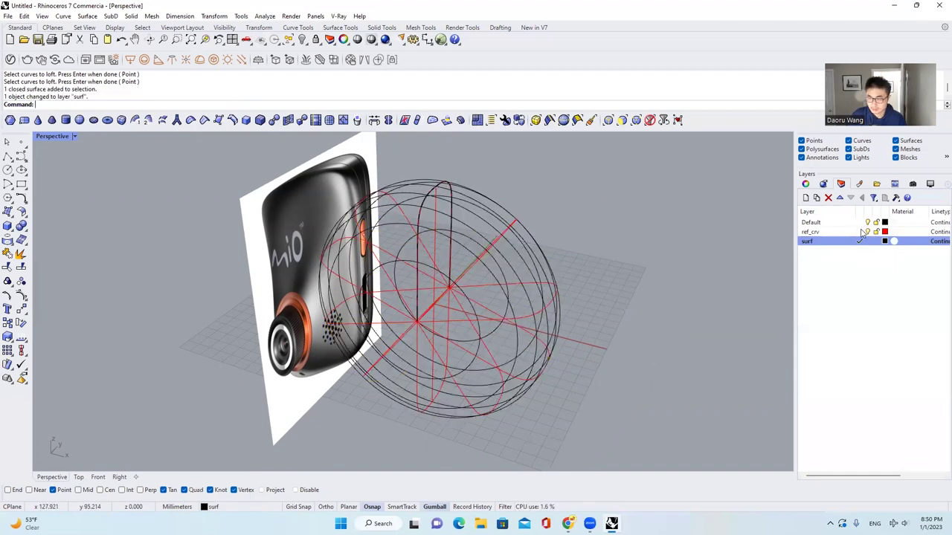
pyautogui.click(867, 232)
pyautogui.moveTo(408, 334); pyautogui.dragTo(489, 270, button='right')
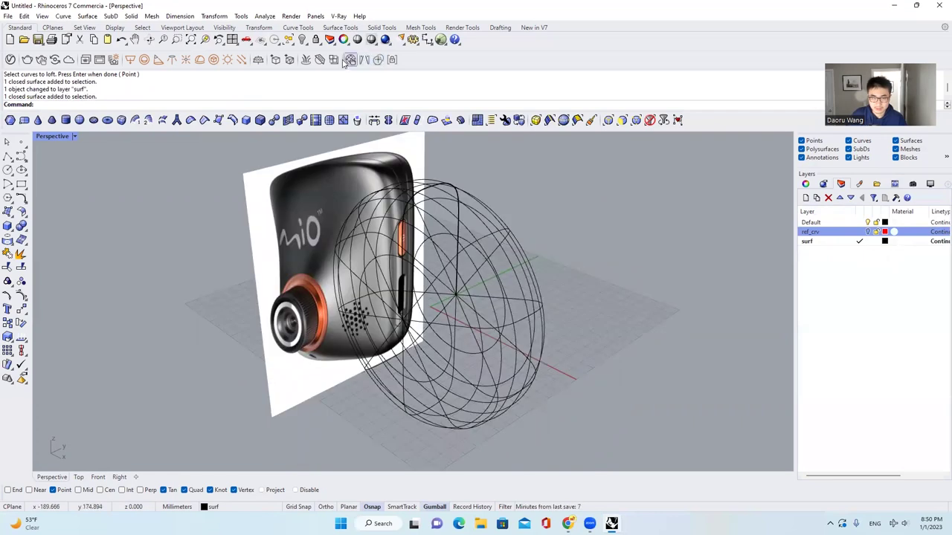
# Step: Move the camera reference picture farther away from the lofted surface and lock it
pyautogui.click(350, 60)
pyautogui.moveTo(476, 215); pyautogui.dragTo(379, 270, button='right')
pyautogui.moveTo(379, 270); pyautogui.dragTo(311, 272)
pyautogui.click(349, 59)
pyautogui.moveTo(470, 223); pyautogui.dragTo(433, 251, button='right')
# Step: Turn on the control points of the lofted surface in the front view
pyautogui.click(98, 477)
pyautogui.scroll(-5, 420, 296)
pyautogui.click(420, 295)
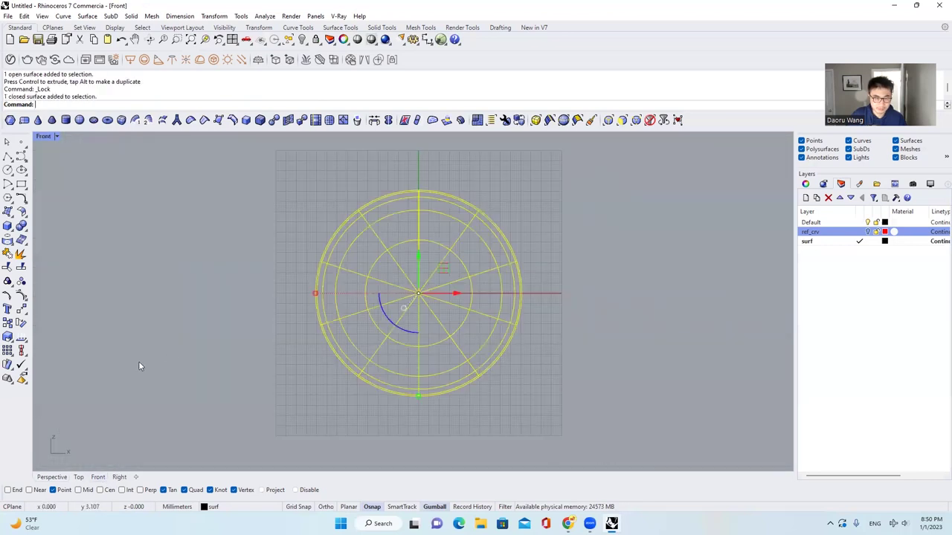
pyautogui.click(21, 282)
pyautogui.scroll(3, 399, 195)
pyautogui.scroll(3, 304, 195)
pyautogui.scroll(-2, 321, 197)
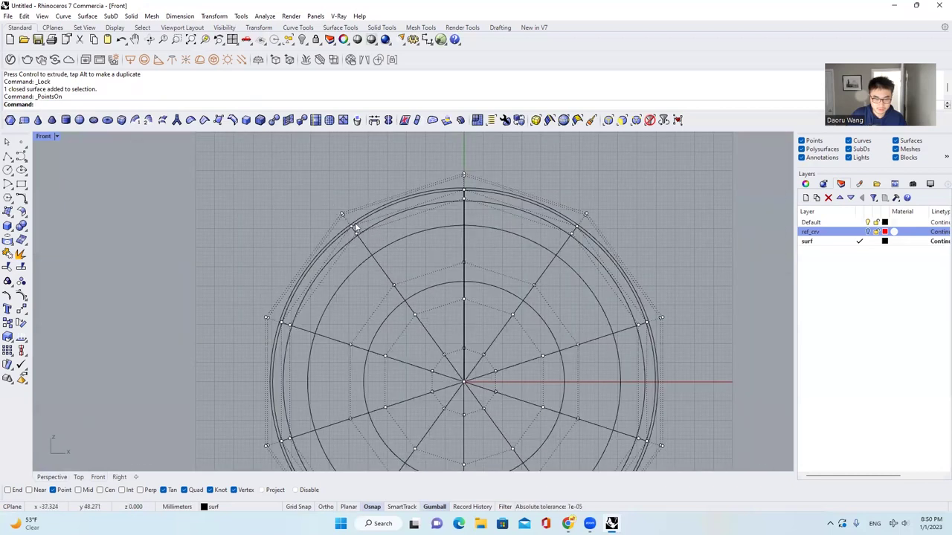
# Step: Scale the outer control points of the four diagonal corners outward horizontally and slightly vertically, turning the round outline into a rounded square
pyautogui.moveTo(319, 195); pyautogui.dragTo(355, 228)
pyautogui.moveTo(354, 227); pyautogui.dragTo(237, 211, button='right')
pyautogui.moveTo(209, 182); pyautogui.dragTo(252, 228)
pyautogui.keyDown('shift'); pyautogui.moveTo(443, 173); pyautogui.dragTo(482, 226); pyautogui.keyUp('shift')
pyautogui.scroll(-4, 475, 178)
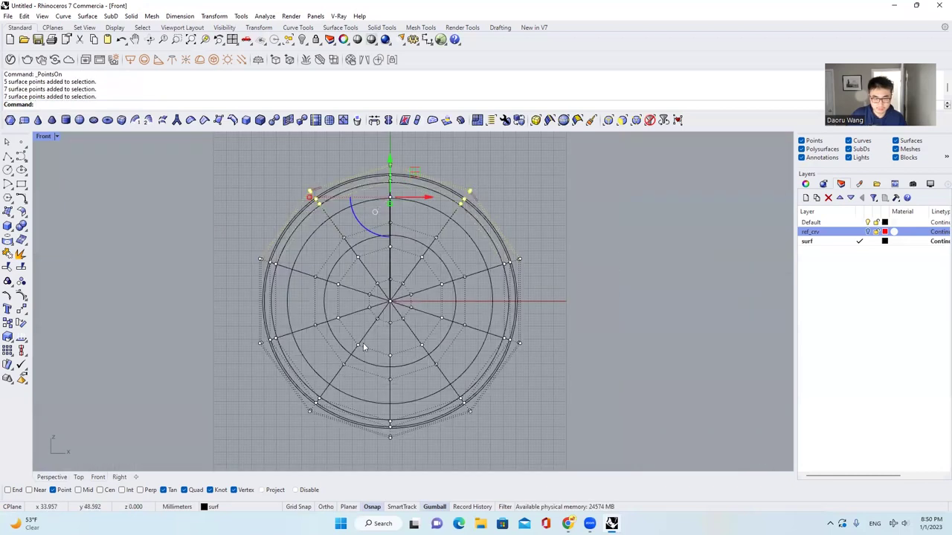
pyautogui.scroll(2, 312, 419)
pyautogui.moveTo(311, 419); pyautogui.dragTo(333, 389, button='right')
pyautogui.keyDown('shift'); pyautogui.moveTo(289, 351); pyautogui.dragTo(360, 402); pyautogui.keyUp('shift')
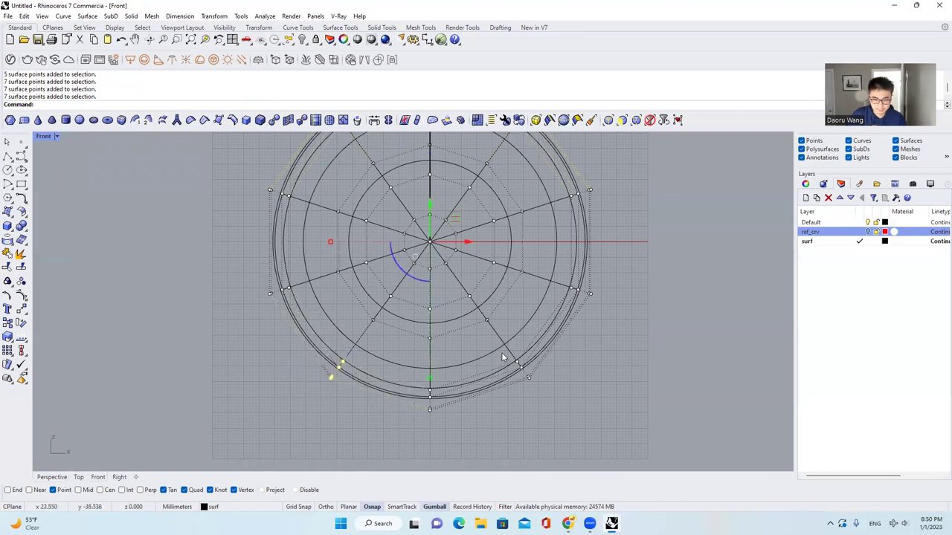
pyautogui.keyDown('shift'); pyautogui.moveTo(553, 387); pyautogui.dragTo(554, 387); pyautogui.keyUp('shift')
pyautogui.scroll(-6, 431, 338)
pyautogui.moveTo(414, 315); pyautogui.dragTo(413, 344, button='right')
pyautogui.scroll(2, 413, 343)
pyautogui.hotkey('ctrl', 'z')
pyautogui.moveTo(366, 310); pyautogui.dragTo(333, 311)
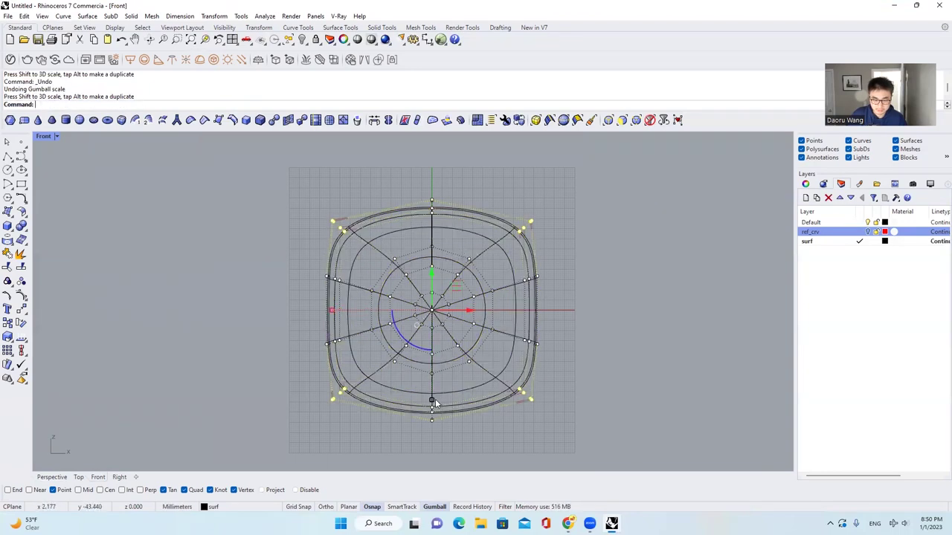
pyautogui.moveTo(433, 403); pyautogui.dragTo(432, 414)
pyautogui.press('Escape')
pyautogui.press('Escape')
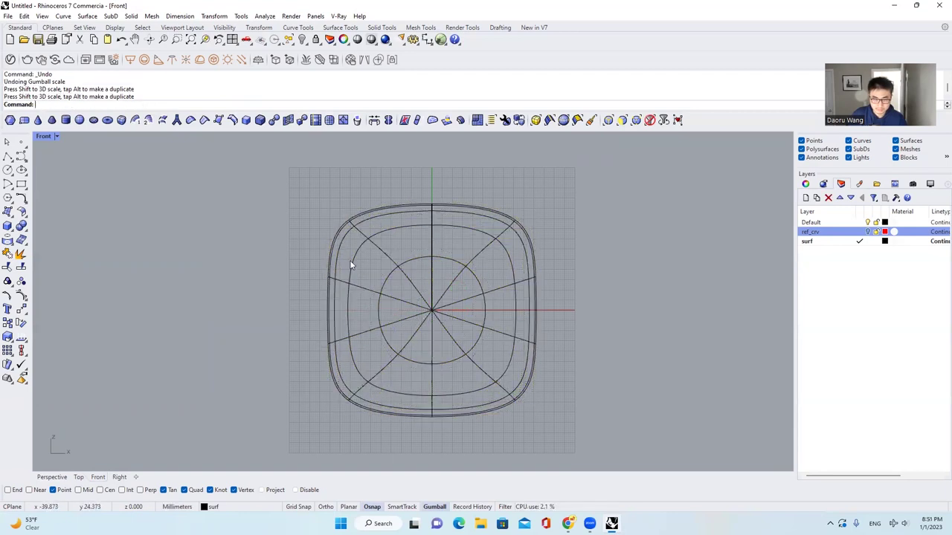
# Step: Turn the surface's control points back on and spread the outer points of both vertical sides apart vertically toward the corners
pyautogui.click(351, 281)
pyautogui.click(8, 296)
pyautogui.scroll(4, 316, 269)
pyautogui.moveTo(360, 297); pyautogui.dragTo(321, 264)
pyautogui.scroll(-2, 360, 245)
pyautogui.scroll(6, 602, 266)
pyautogui.moveTo(529, 261); pyautogui.dragTo(446, 250, button='right')
pyautogui.scroll(2, 523, 274)
pyautogui.keyDown('shift'); pyautogui.moveTo(521, 303); pyautogui.dragTo(454, 236); pyautogui.keyUp('shift')
pyautogui.scroll(-2, 496, 208)
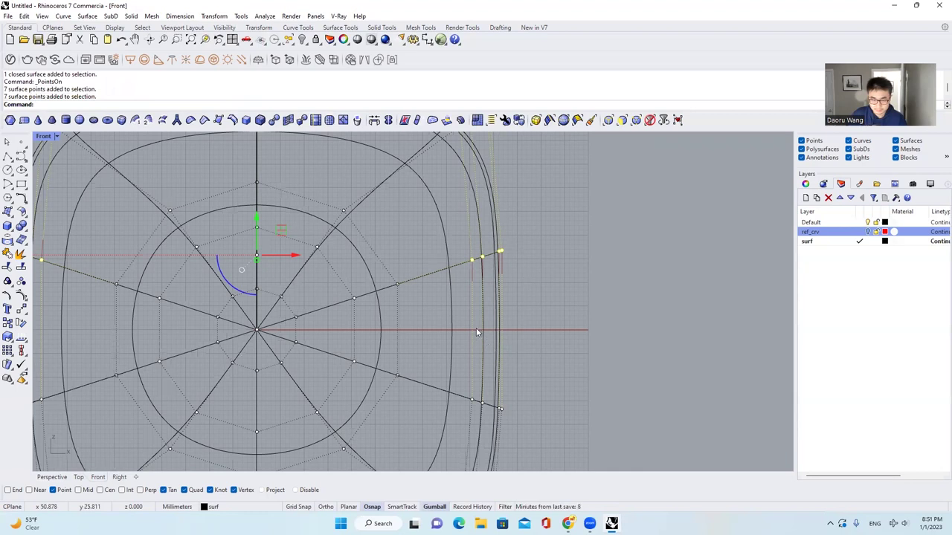
pyautogui.moveTo(476, 367); pyautogui.dragTo(463, 278, button='right')
pyautogui.scroll(2, 463, 280)
pyautogui.keyDown('shift'); pyautogui.moveTo(449, 302); pyautogui.dragTo(517, 342); pyautogui.keyUp('shift')
pyautogui.scroll(-6, 499, 306)
pyautogui.scroll(2, 154, 369)
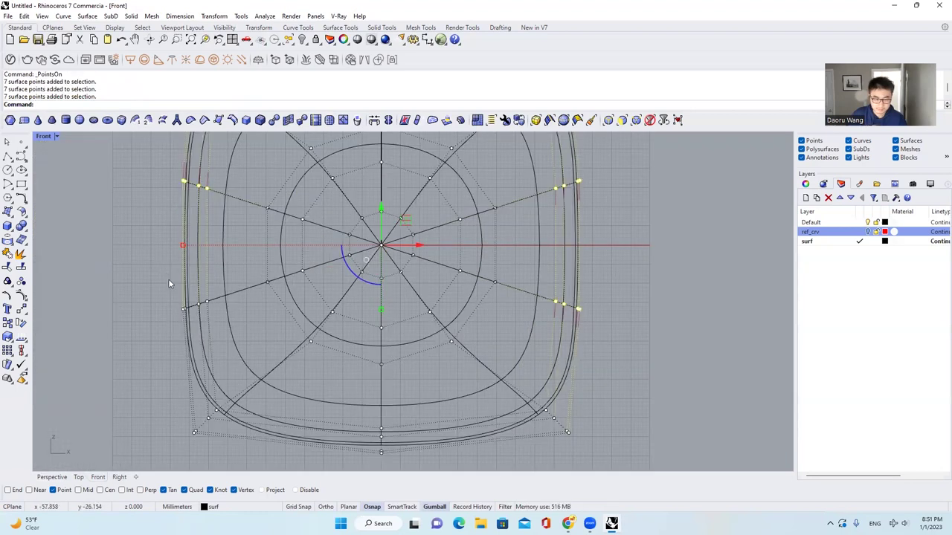
pyautogui.keyDown('shift'); pyautogui.moveTo(165, 272); pyautogui.dragTo(227, 340); pyautogui.keyUp('shift')
pyautogui.scroll(-6, 368, 266)
pyautogui.moveTo(375, 291); pyautogui.dragTo(373, 307, button='right')
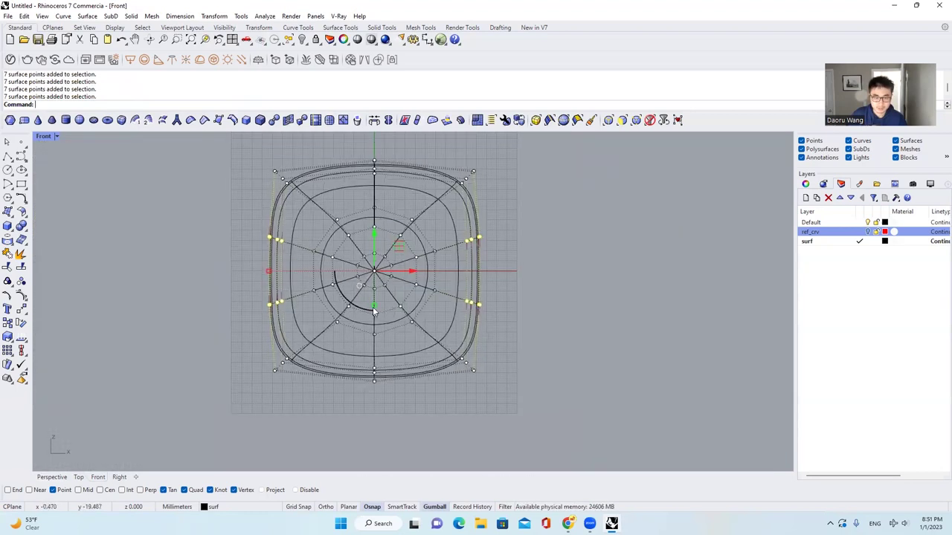
pyautogui.moveTo(375, 307); pyautogui.dragTo(376, 341)
pyautogui.scroll(4, 494, 190)
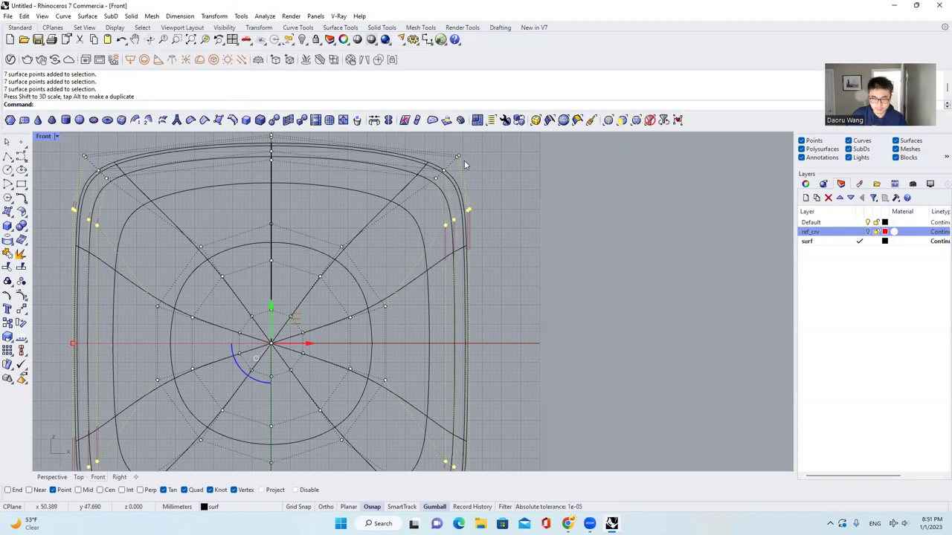
pyautogui.scroll(-3, 509, 159)
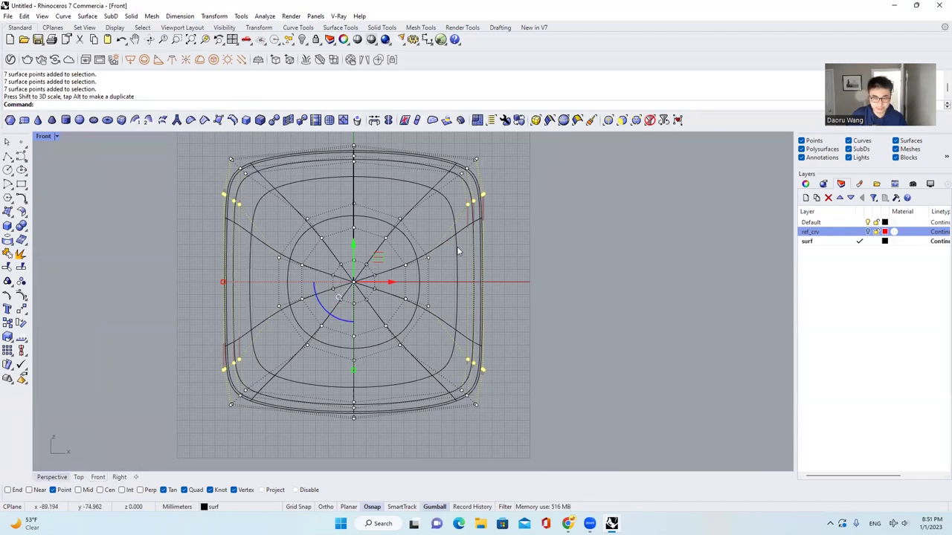
# Step: Turn off the control points and show the perspective view in Shaded display mode
pyautogui.hotkey('ctrl', 'F4')
pyautogui.scroll(4, 455, 253)
pyautogui.press('Escape')
pyautogui.press('Escape')
pyautogui.moveTo(453, 253); pyautogui.dragTo(521, 256, button='right')
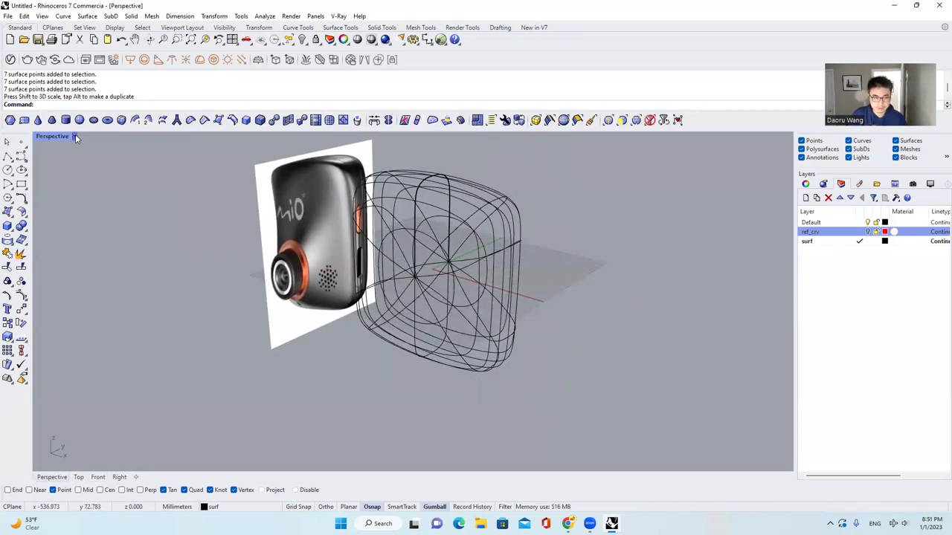
pyautogui.click(74, 137)
pyautogui.click(112, 141)
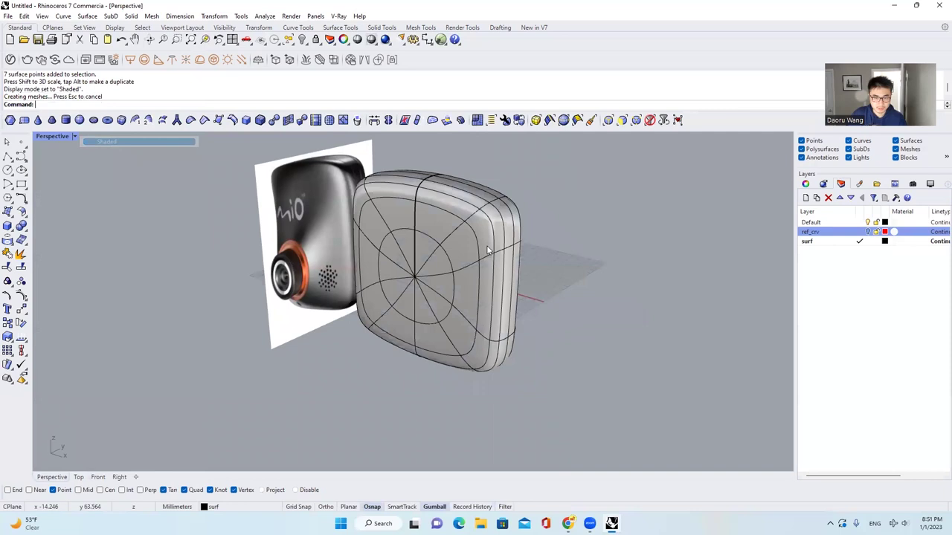
# Step: Turn on the body surface's control points in the perspective view and focus on the rings around the front face's centre
pyautogui.scroll(3, 470, 249)
pyautogui.moveTo(469, 248)
pyautogui.mouseDown(button='right')
pyautogui.moveTo(495, 233)
pyautogui.moveTo(476, 241)
pyautogui.moveTo(491, 254)
pyautogui.moveTo(466, 266)
pyautogui.mouseUp(button='right')
pyautogui.click(423, 262)
pyautogui.press('Escape')
pyautogui.scroll(-3, 464, 266)
pyautogui.press('F10')
pyautogui.scroll(5, 465, 267)
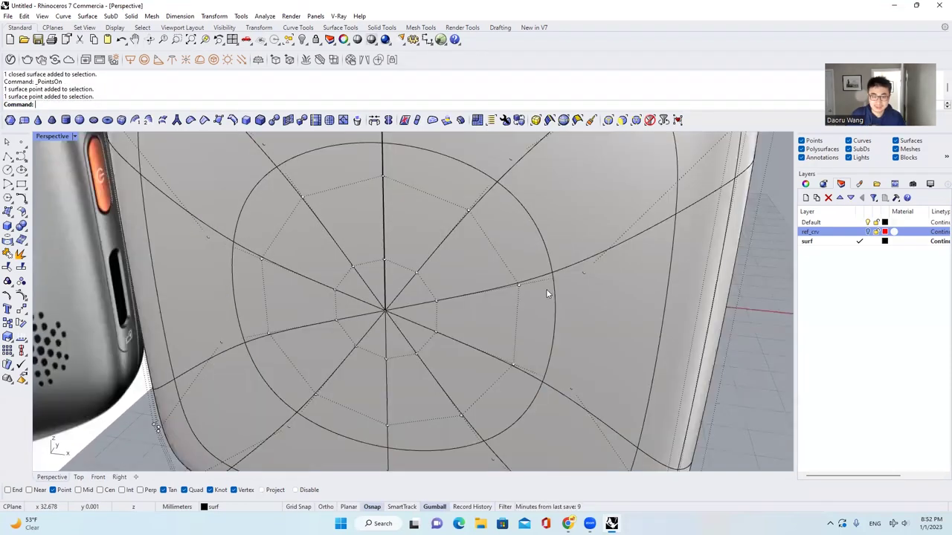
pyautogui.scroll(-2, 546, 290)
pyautogui.moveTo(530, 292); pyautogui.dragTo(476, 278, button='right')
pyautogui.scroll(2, 437, 270)
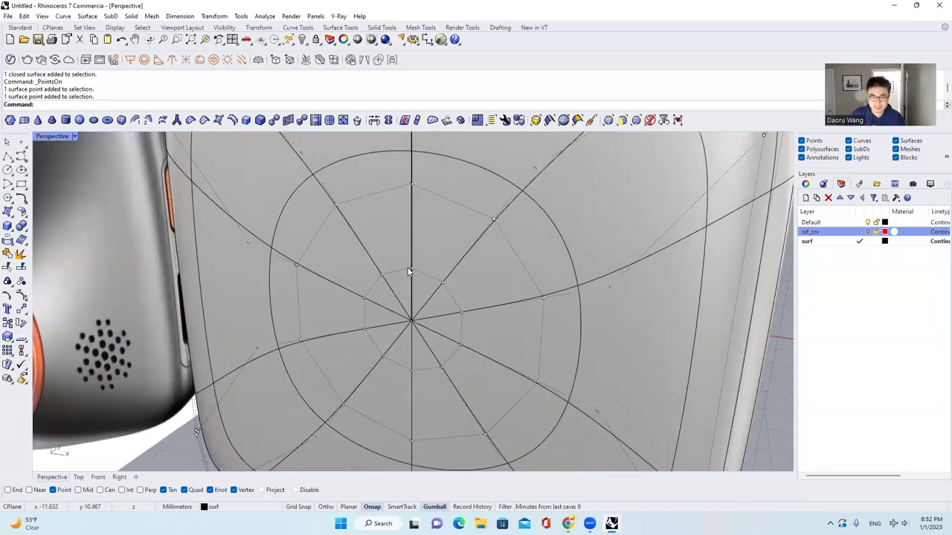
pyautogui.click(408, 272)
pyautogui.click(440, 292)
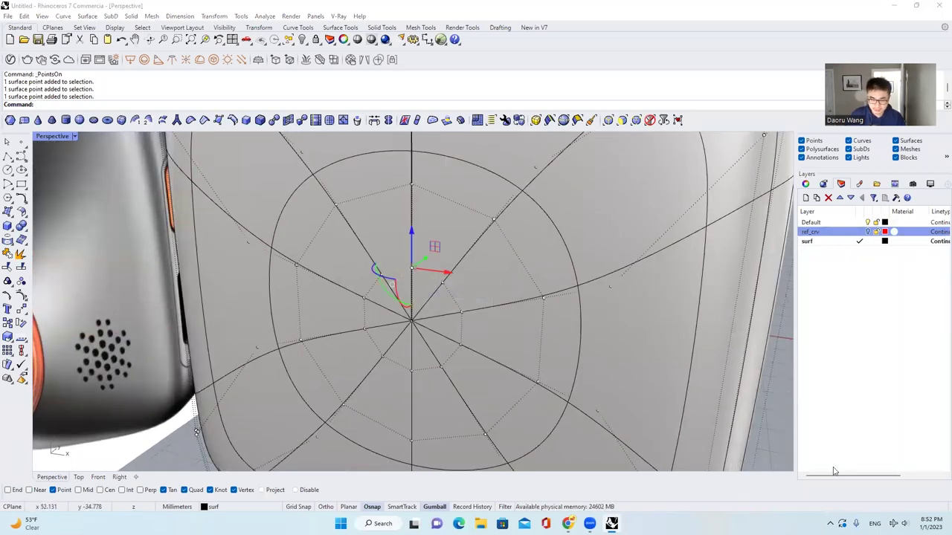
pyautogui.moveTo(379, 320); pyautogui.dragTo(412, 268)
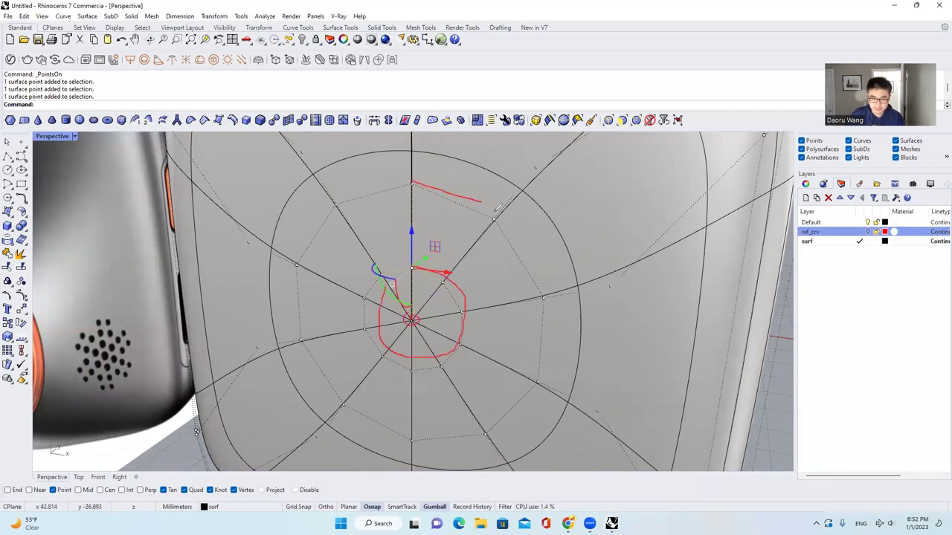
pyautogui.moveTo(548, 329); pyautogui.dragTo(507, 420)
pyautogui.moveTo(368, 421); pyautogui.dragTo(325, 384)
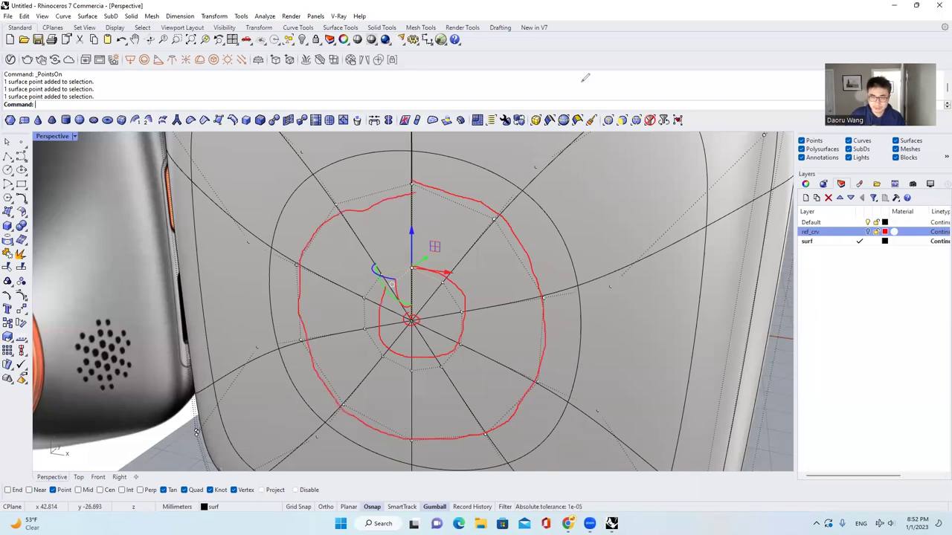
pyautogui.click(582, 81)
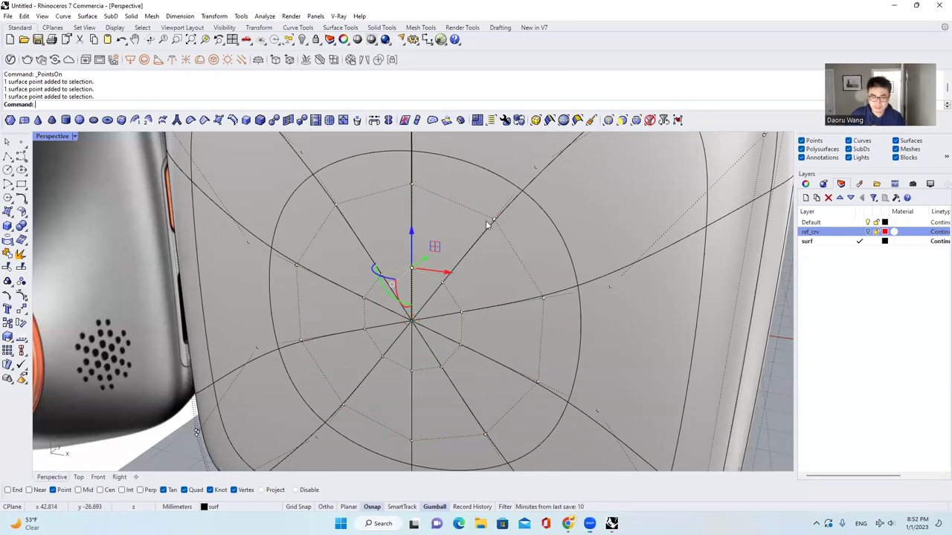
# Step: Select only the front face's centre point and three inner control-point rings, and move them left and down in the front view
pyautogui.scroll(-5, 486, 226)
pyautogui.click(97, 477)
pyautogui.scroll(3, 268, 194)
pyautogui.moveTo(270, 189); pyautogui.dragTo(530, 442)
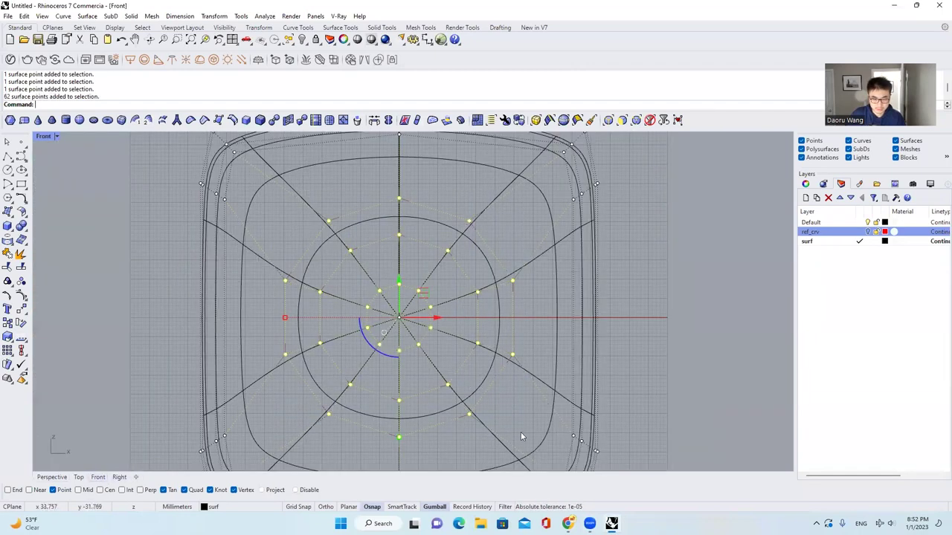
pyautogui.click(61, 479)
pyautogui.scroll(-4, 387, 282)
pyautogui.moveTo(390, 291); pyautogui.dragTo(539, 193, button='right')
pyautogui.moveTo(538, 193); pyautogui.dragTo(300, 260)
pyautogui.moveTo(348, 259); pyautogui.dragTo(446, 265, button='right')
pyautogui.scroll(4, 446, 265)
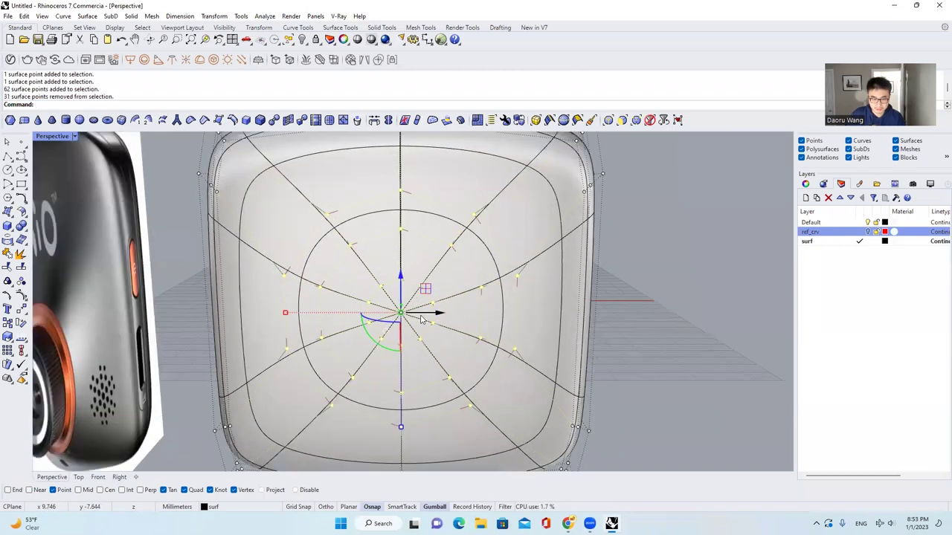
pyautogui.click(98, 477)
pyautogui.scroll(-4, 370, 305)
pyautogui.scroll(2, 410, 313)
pyautogui.moveTo(402, 312); pyautogui.dragTo(378, 310)
pyautogui.moveTo(347, 277); pyautogui.dragTo(351, 323)
pyautogui.scroll(-4, 167, 455)
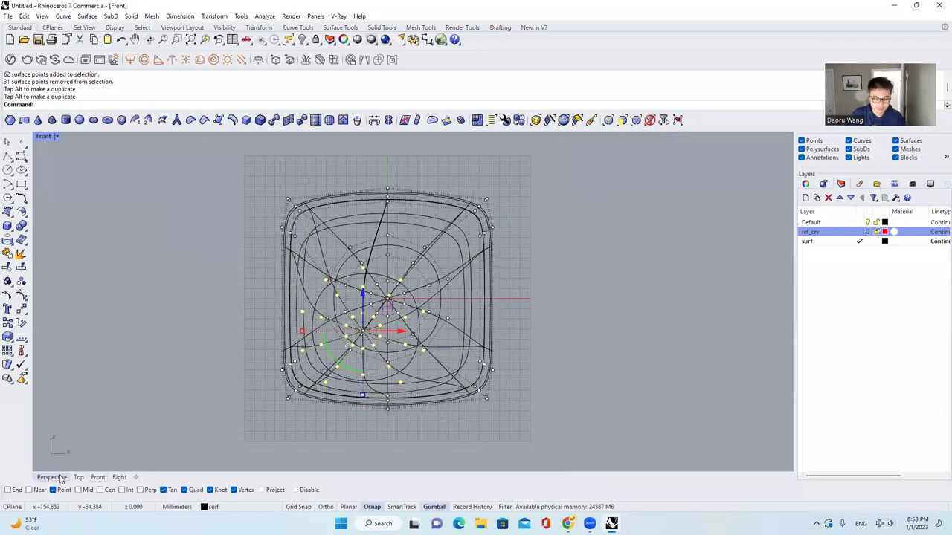
pyautogui.click(60, 478)
pyautogui.moveTo(419, 321)
pyautogui.mouseDown(button='right')
pyautogui.moveTo(347, 317)
pyautogui.moveTo(334, 306)
pyautogui.mouseUp(button='right')
pyautogui.moveTo(368, 357); pyautogui.dragTo(449, 310, button='right')
pyautogui.scroll(-6, 449, 311)
pyautogui.scroll(3, 449, 310)
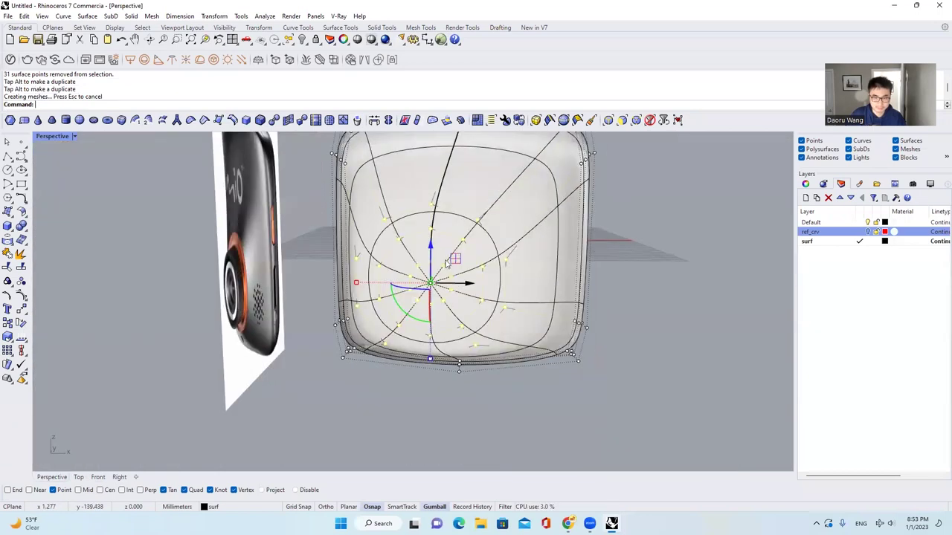
# Step: Create a new layer named new_ref_crv
pyautogui.hotkey('ctrl', 'z')
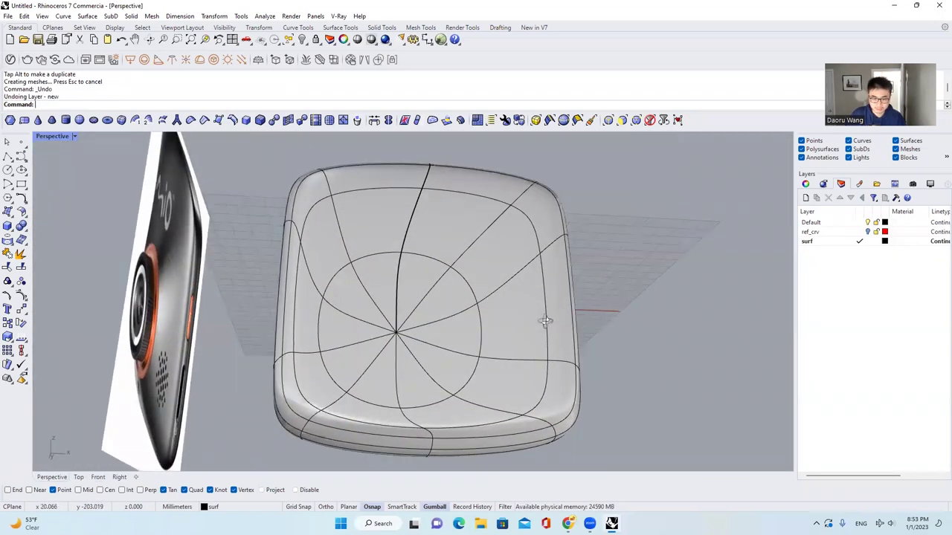
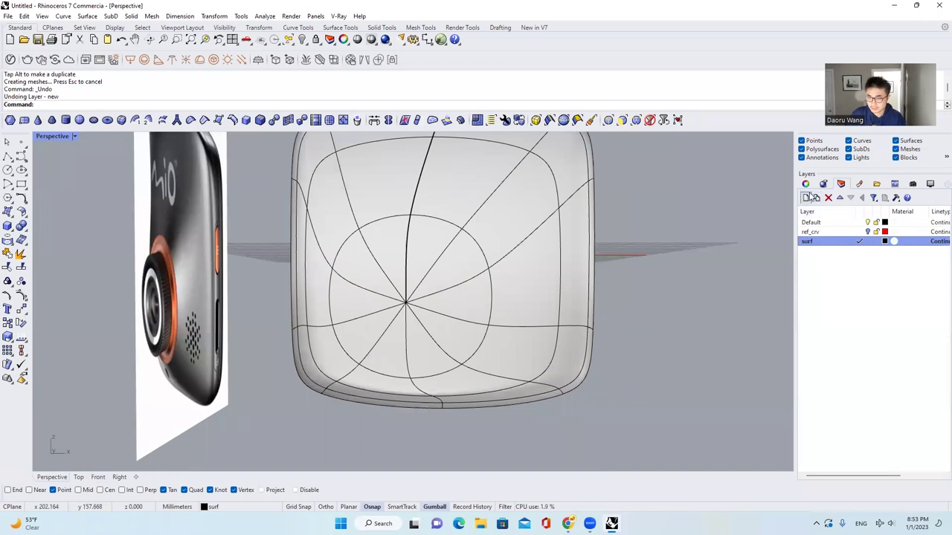
pyautogui.click(805, 197)
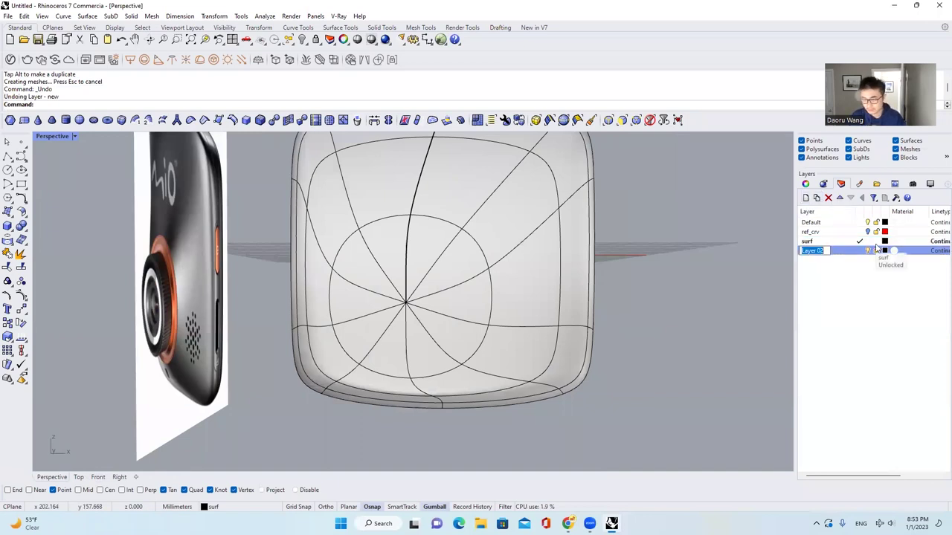
pyautogui.write('new_ref')
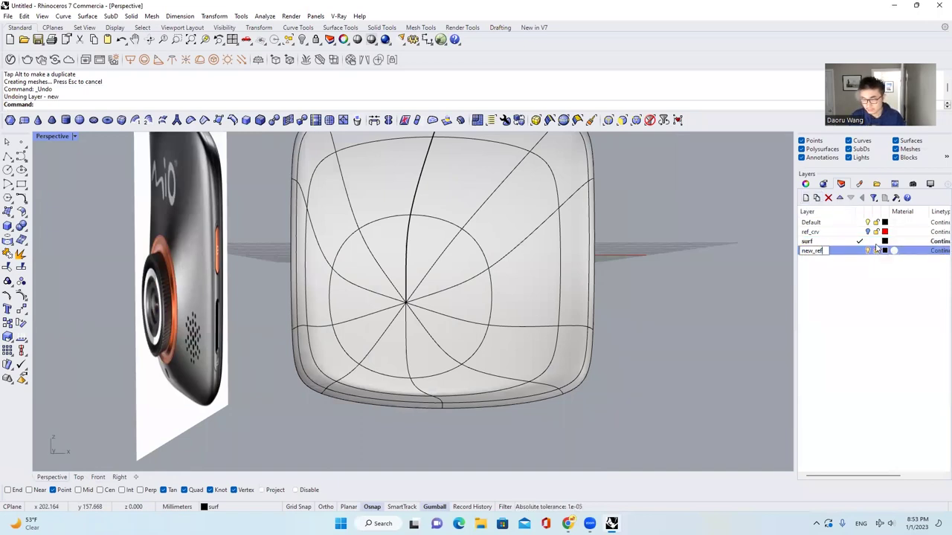
pyautogui.write('_crv')
pyautogui.press('Return')
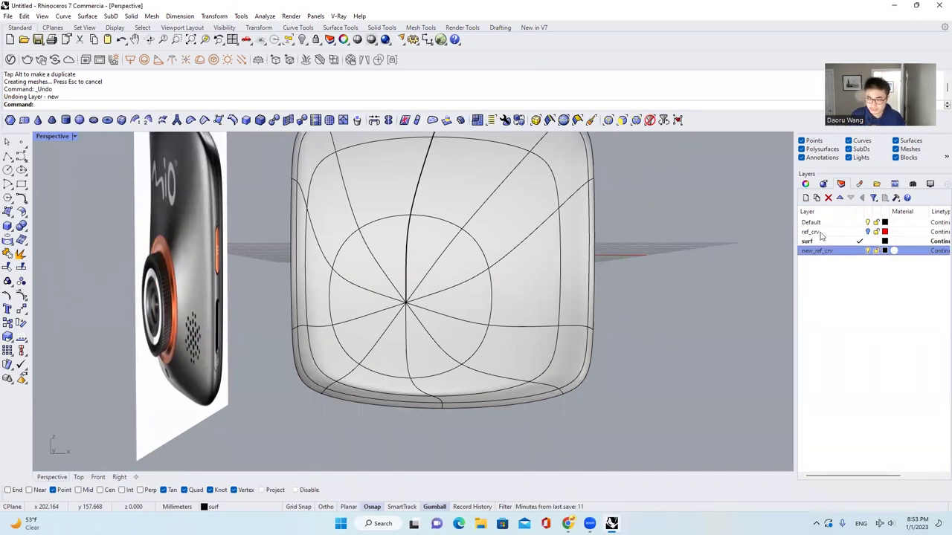
# Step: Rename the ref_crv layer as trash
pyautogui.doubleClick(820, 235)
pyautogui.click(821, 232)
pyautogui.write('tras')
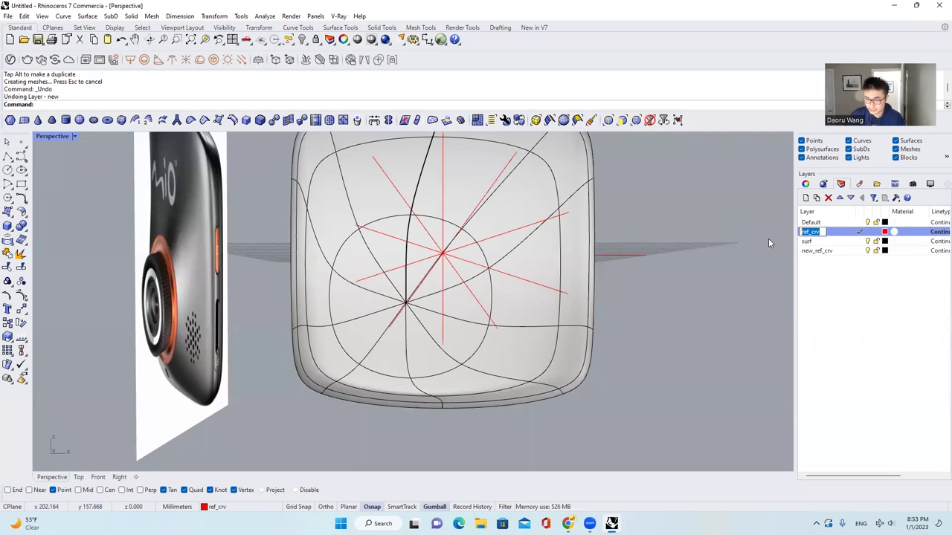
pyautogui.write('h')
pyautogui.press('Return')
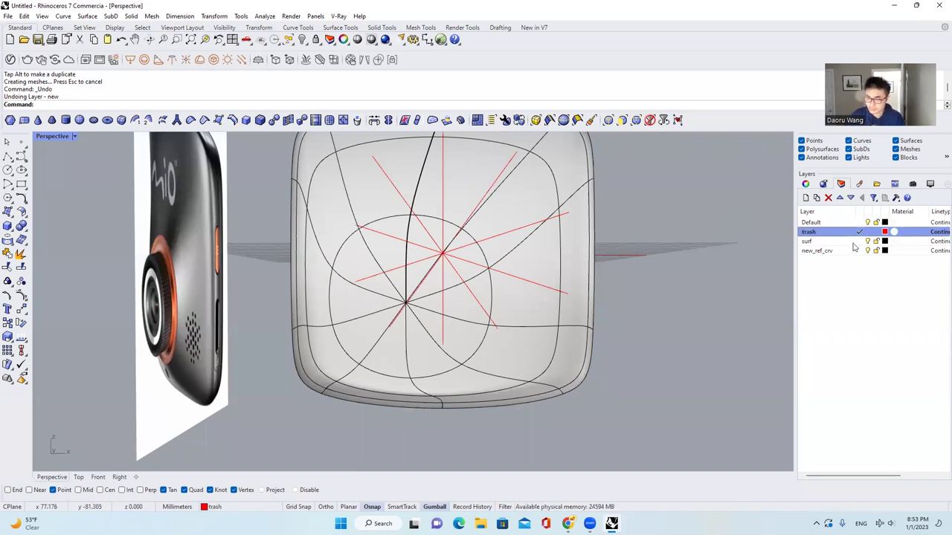
# Step: Make new_ref_crv the current layer with a red layer colour, and hide the trash layer
pyautogui.doubleClick(846, 251)
pyautogui.click(867, 232)
pyautogui.scroll(-4, 509, 319)
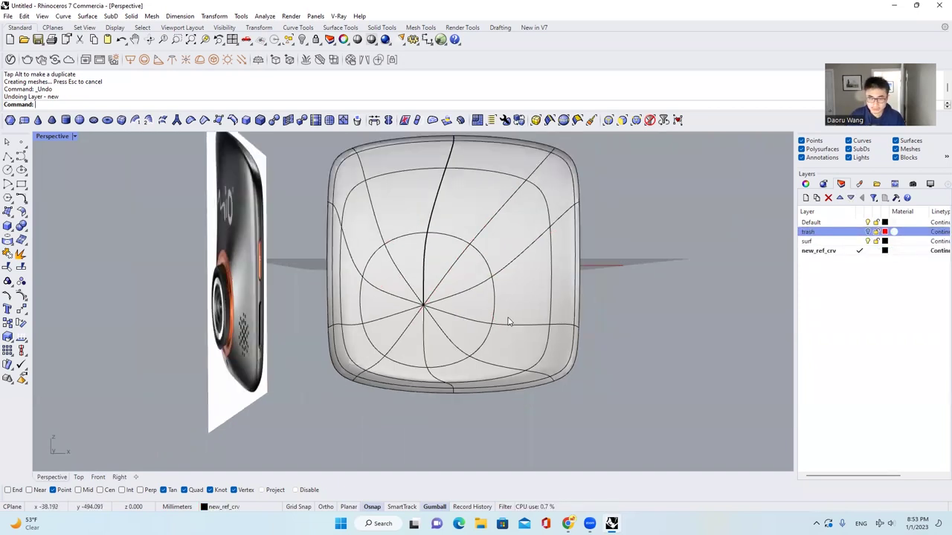
pyautogui.click(884, 251)
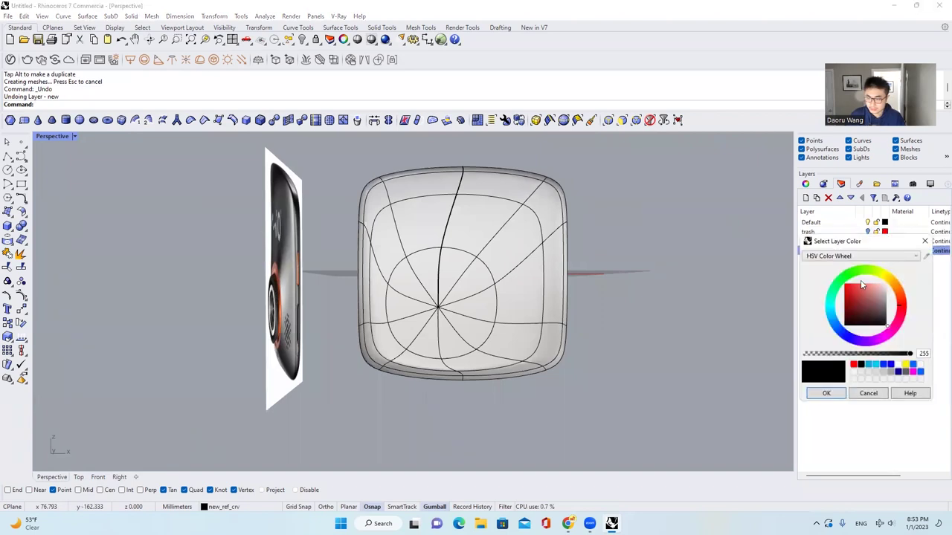
pyautogui.click(852, 364)
pyautogui.click(829, 393)
# Step: Draw a circle with a radius of 15 mm in the front view, beside the body on its right
pyautogui.moveTo(601, 324); pyautogui.dragTo(573, 322, button='right')
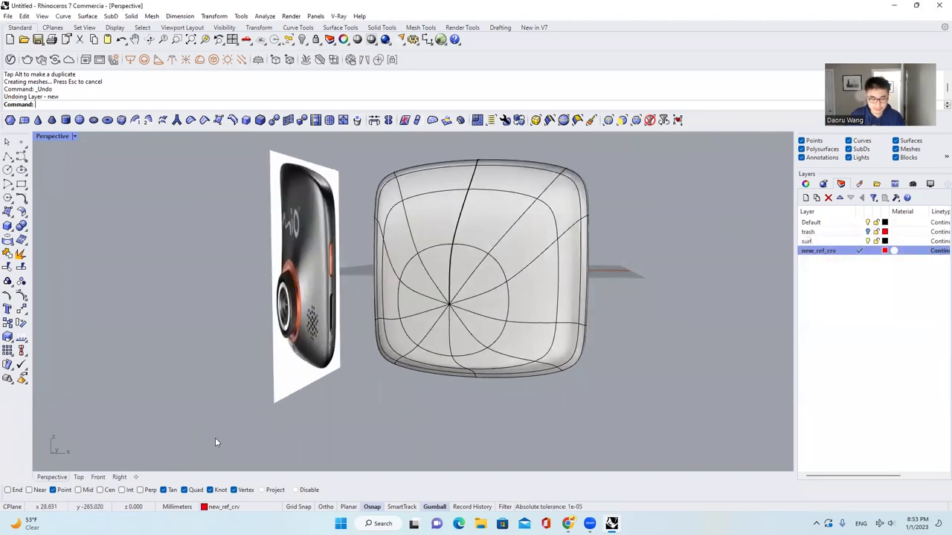
pyautogui.click(99, 478)
pyautogui.scroll(5, 375, 353)
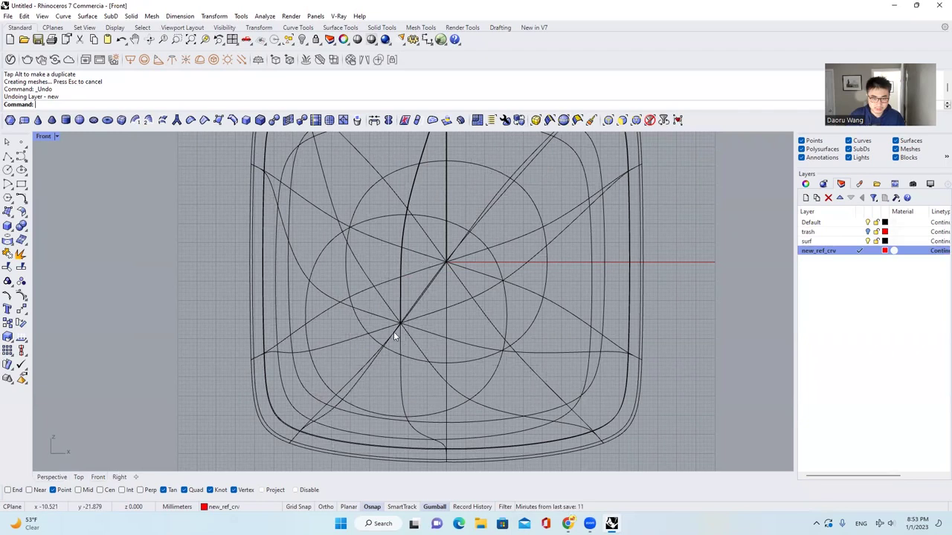
pyautogui.write('c')
pyautogui.press('Return')
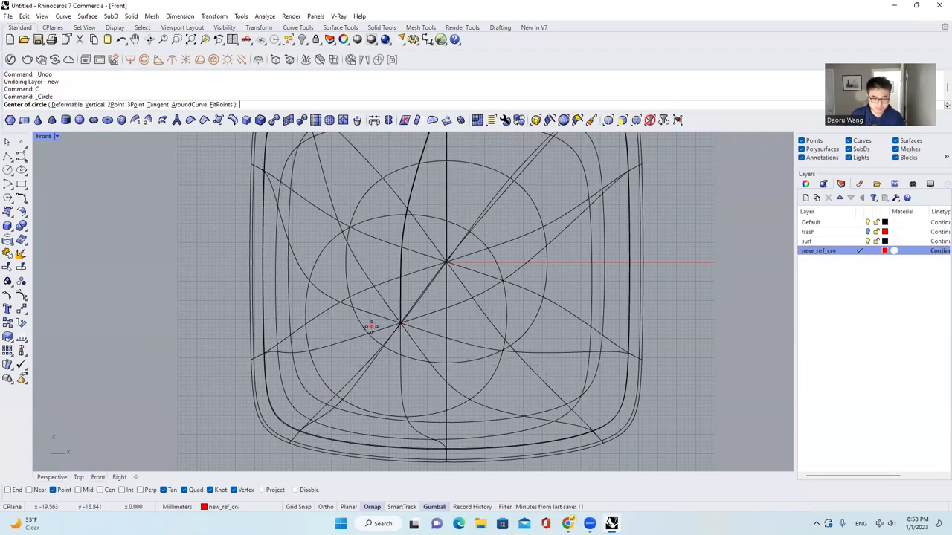
pyautogui.scroll(-4, 372, 326)
pyautogui.moveTo(578, 321); pyautogui.dragTo(542, 319, button='right')
pyautogui.click(552, 302)
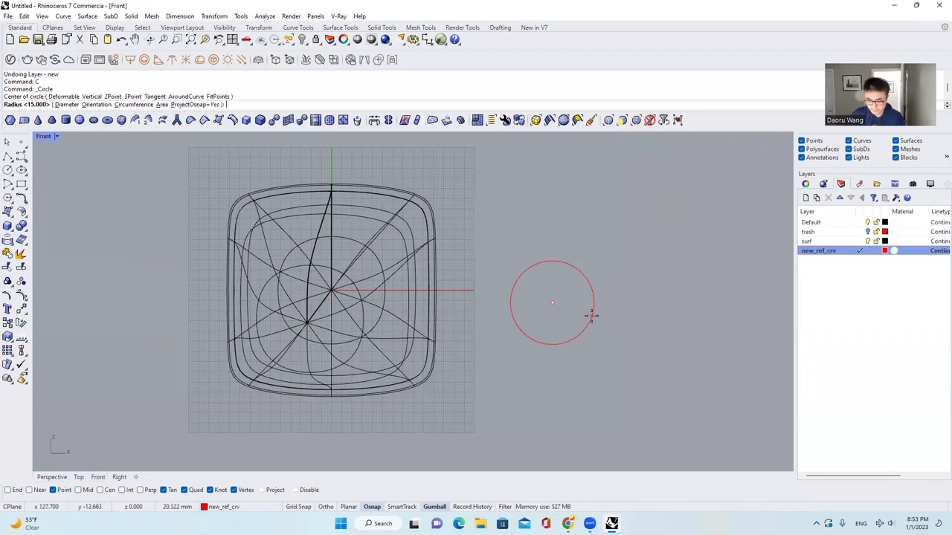
pyautogui.write('15')
pyautogui.press('Return')
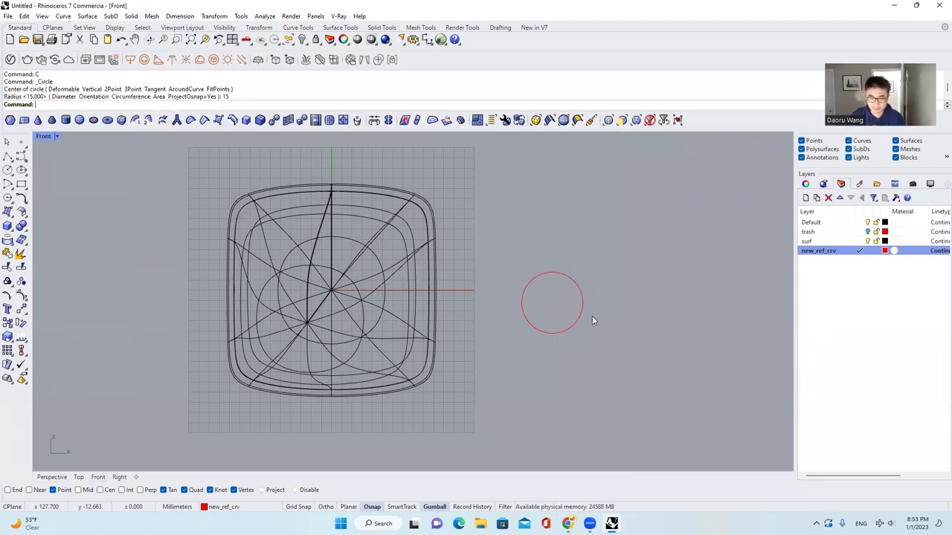
# Step: Draw a straight 22 mm polyline vertically down from the circle's bottom quadrant, with Ortho on
pyautogui.click(7, 156)
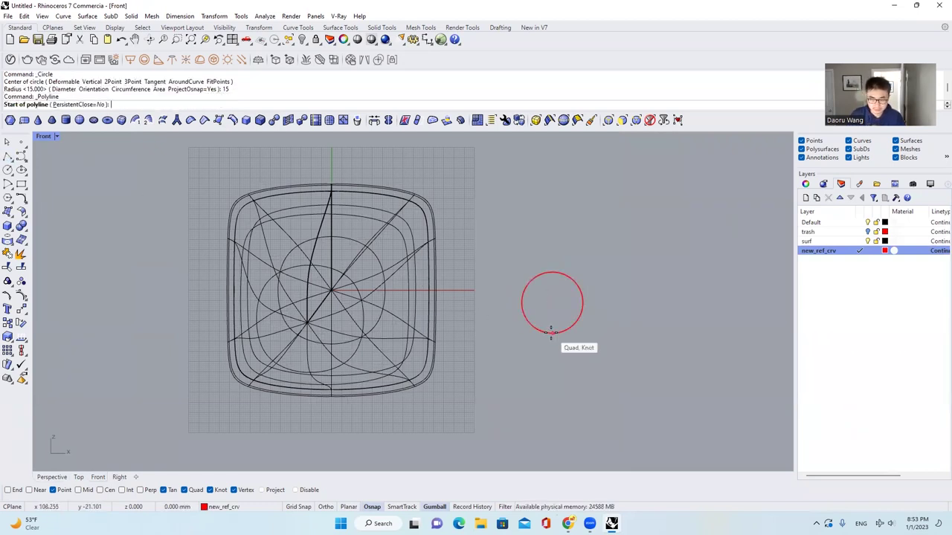
pyautogui.click(552, 333)
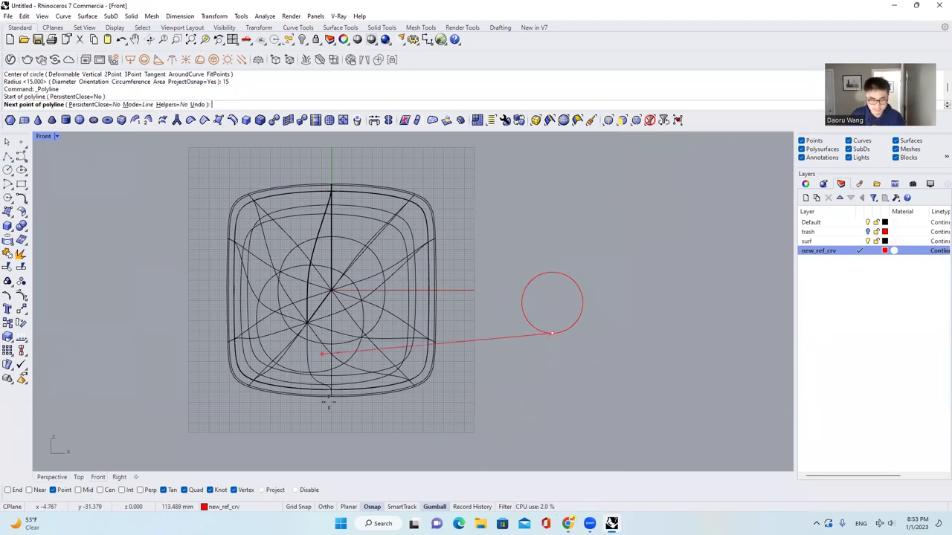
pyautogui.click(326, 507)
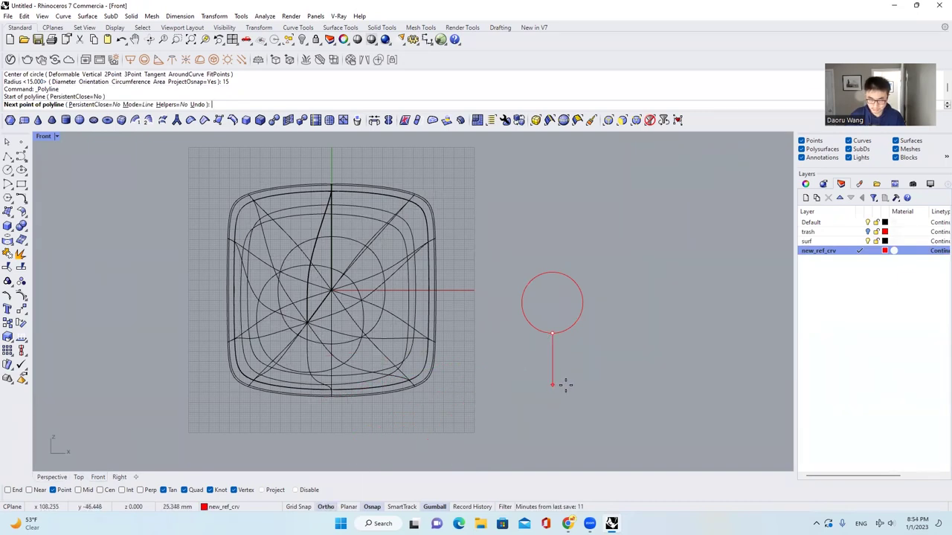
pyautogui.write('22')
pyautogui.press('Return')
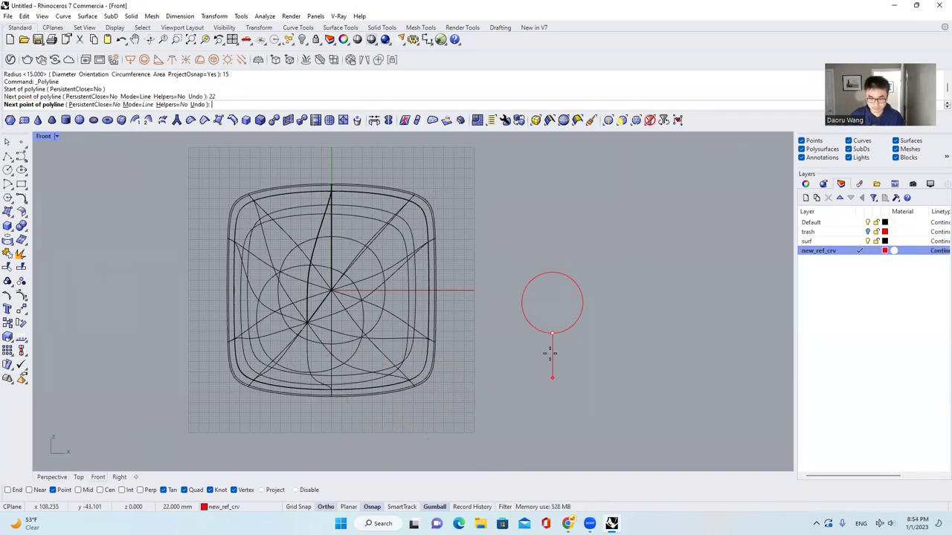
pyautogui.hotkey('ctrl', 'z')
pyautogui.write('22')
pyautogui.press('Return')
pyautogui.press('Return')
# Step: Draw a straight 20 mm polyline horizontally outward from the circle's left quadrant
pyautogui.press('Return')
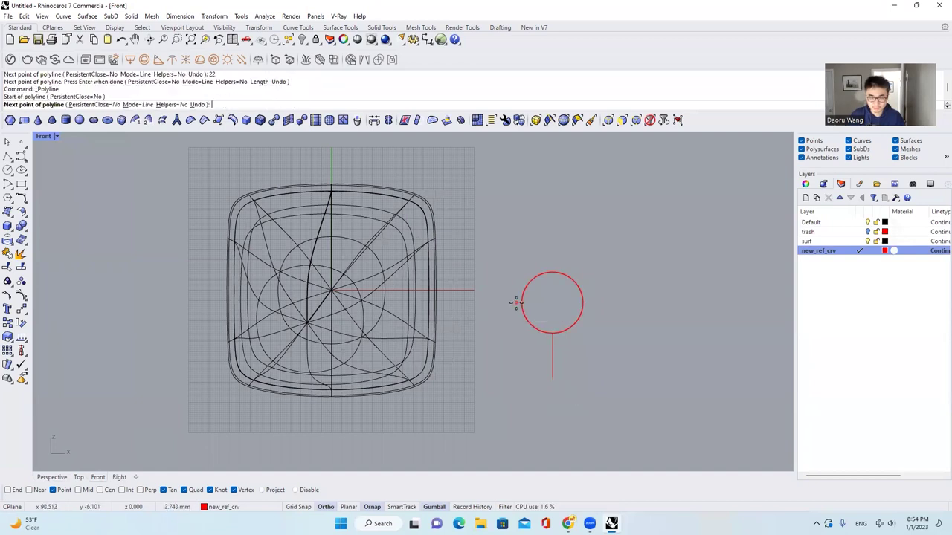
pyautogui.click(520, 302)
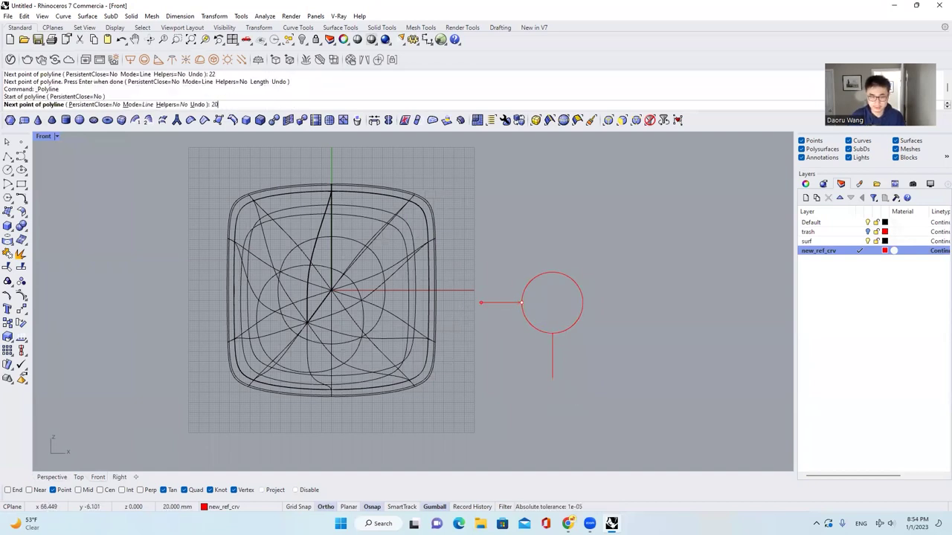
pyautogui.press('Return')
pyautogui.press('Return')
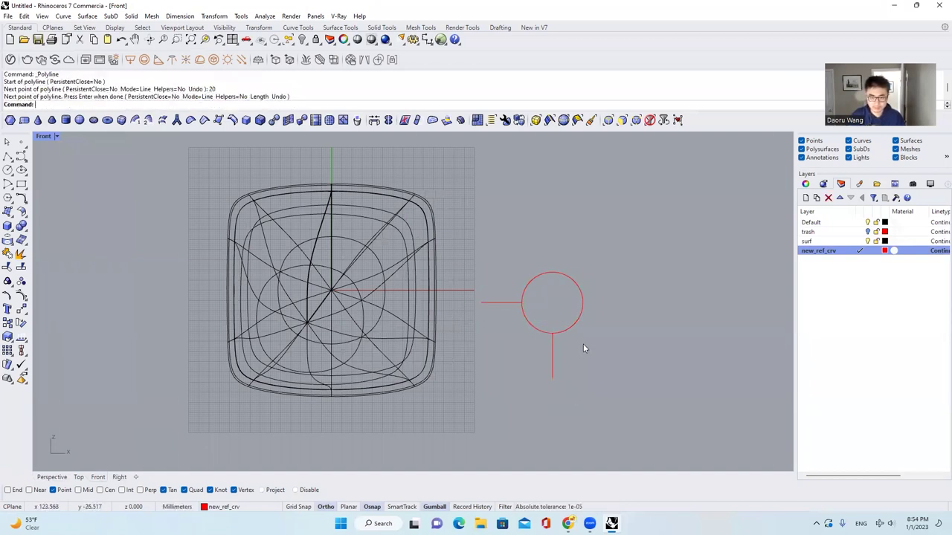
# Step: Move the circle and its two lines onto the body's lower left, with the line ends meeting the body's left and bottom edges
pyautogui.moveTo(583, 348); pyautogui.dragTo(517, 293)
pyautogui.moveTo(564, 330); pyautogui.dragTo(309, 330)
pyautogui.scroll(1, 248, 336)
pyautogui.scroll(2, 248, 337)
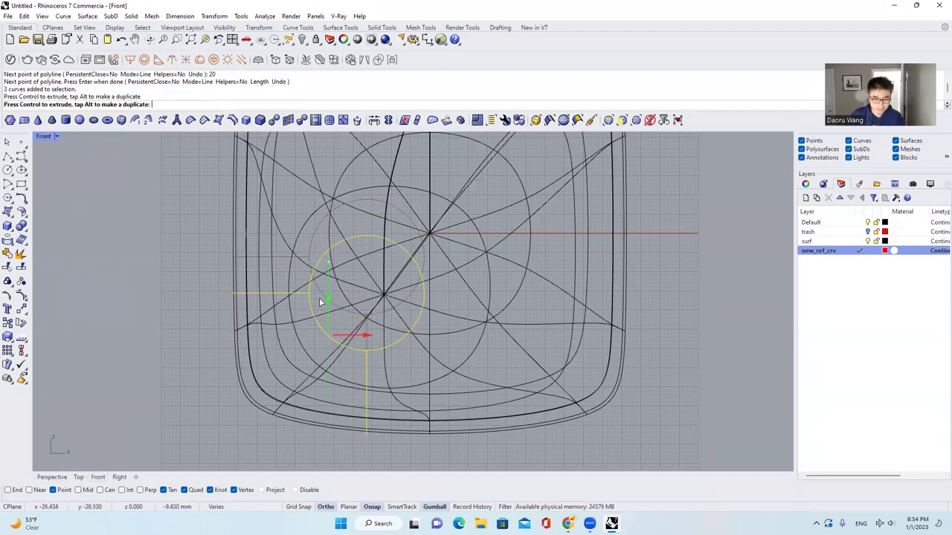
pyautogui.click(319, 297)
# Step: Show the control points of the closed body surface in the perspective view
pyautogui.click(247, 358)
pyautogui.click(52, 476)
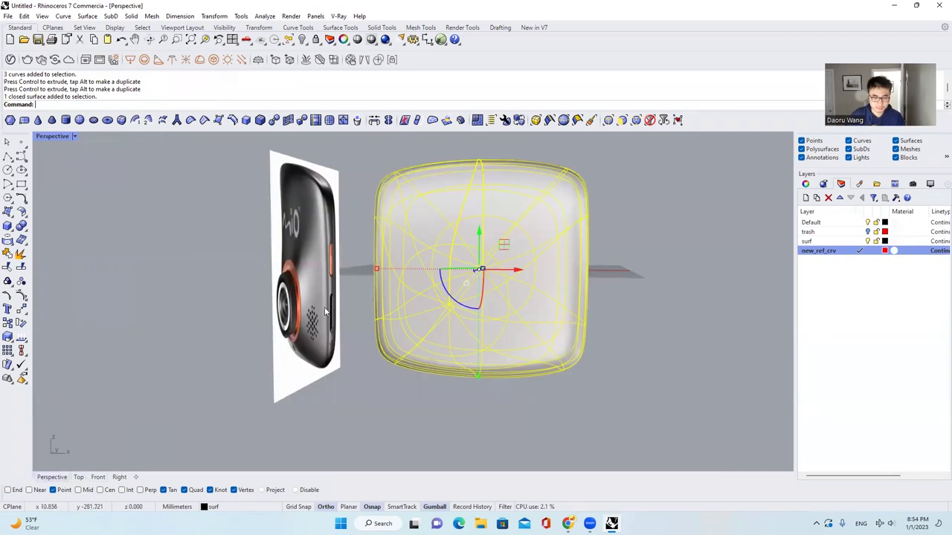
pyautogui.scroll(4, 346, 311)
pyautogui.click(347, 311)
pyautogui.scroll(3, 346, 311)
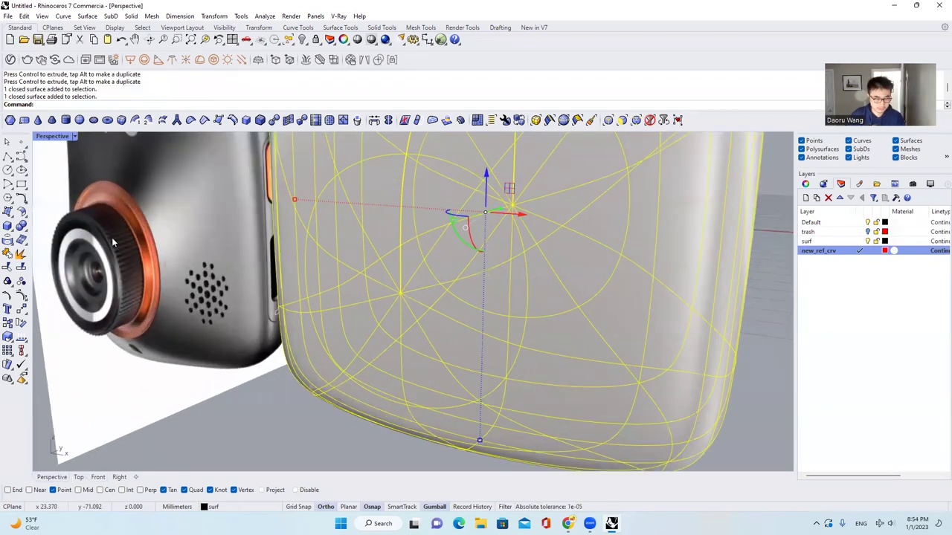
pyautogui.click(21, 295)
pyautogui.scroll(-1, 411, 273)
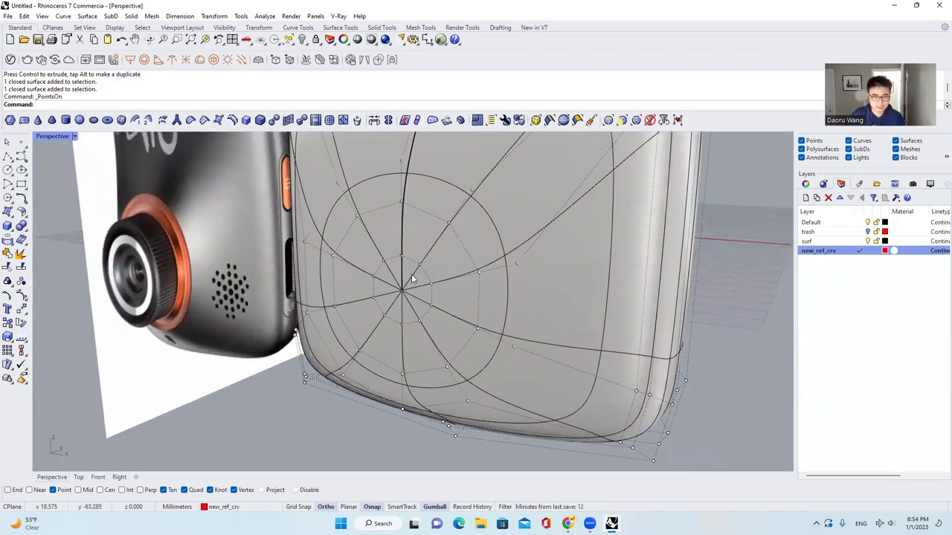
pyautogui.moveTo(413, 276); pyautogui.dragTo(439, 280, button='right')
pyautogui.scroll(5, 359, 294)
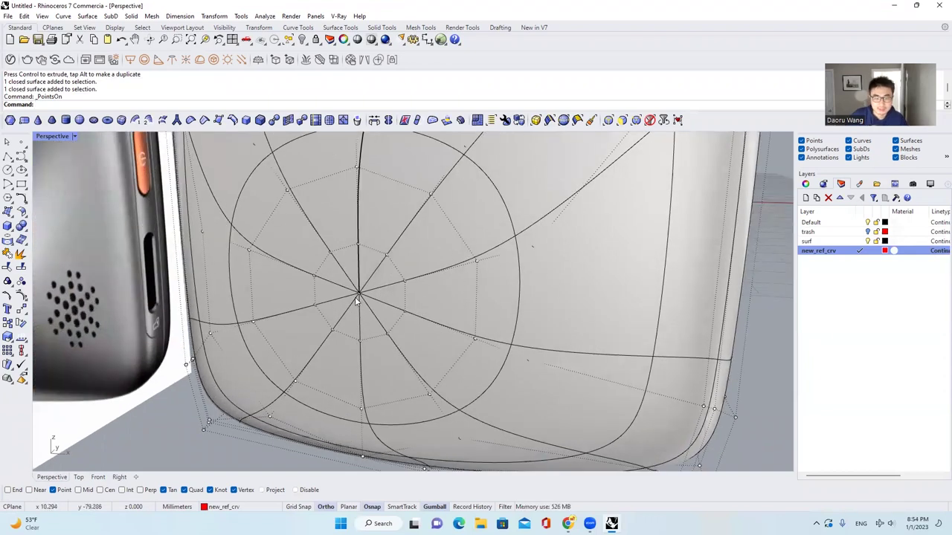
# Step: Select the pole point at the lens and one adjacent point, and extend the selection in the U direction to the whole inner ring
pyautogui.click(360, 293)
pyautogui.moveTo(360, 293); pyautogui.dragTo(370, 245, button='right')
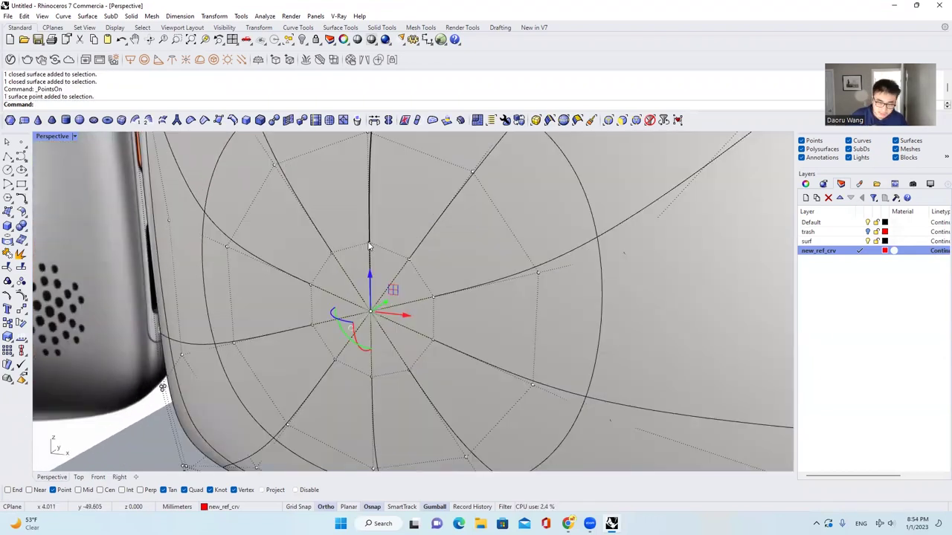
pyautogui.keyDown('shift'); pyautogui.click(370, 245); pyautogui.keyUp('shift')
pyautogui.scroll(-3, 381, 235)
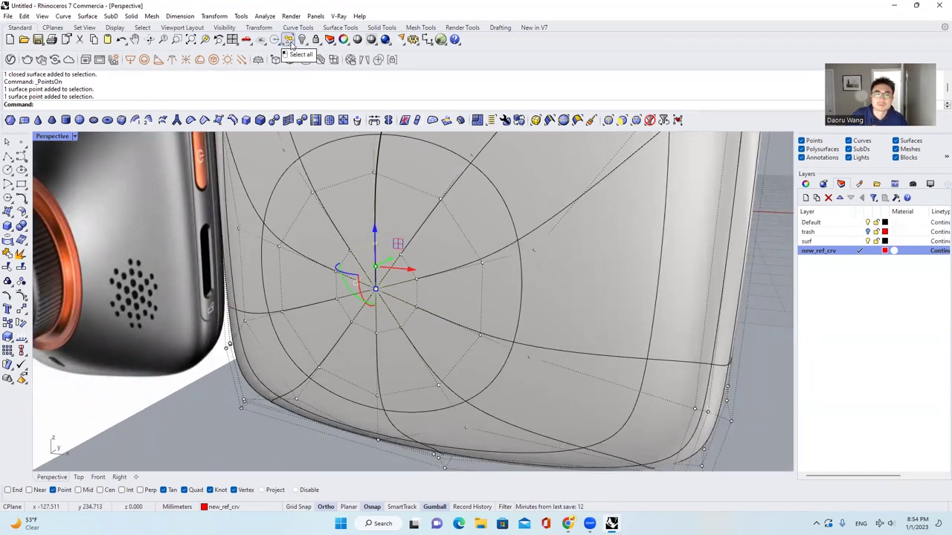
pyautogui.click(291, 47)
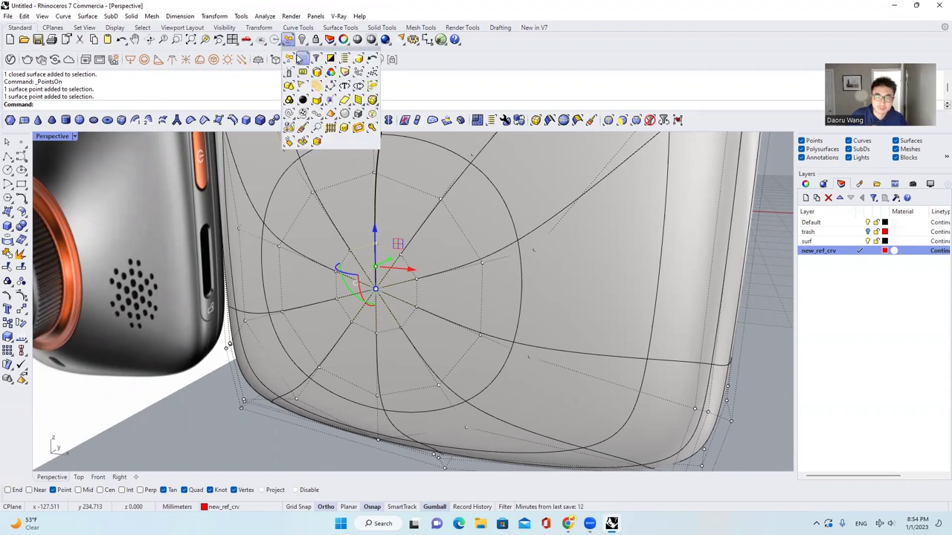
pyautogui.click(308, 119)
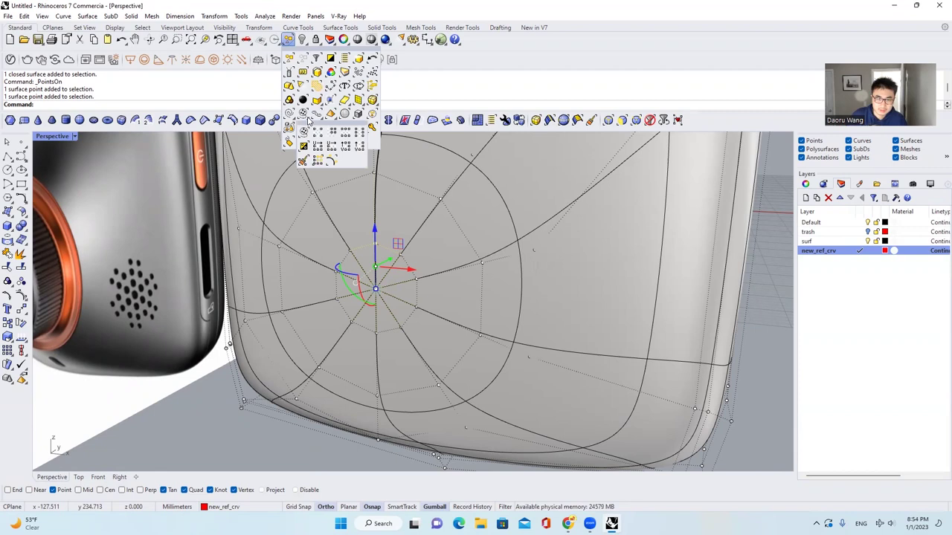
pyautogui.click(347, 135)
pyautogui.scroll(3, 410, 257)
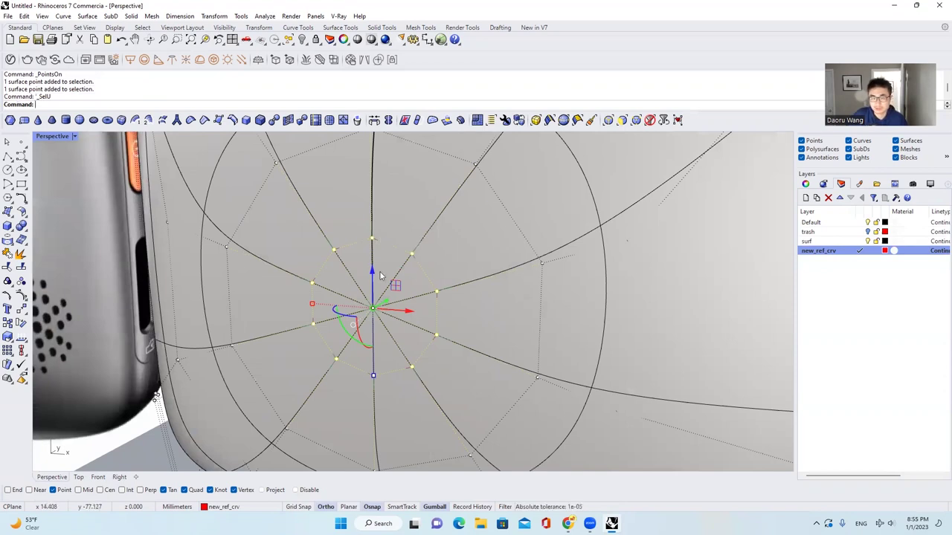
# Step: Dock the Select Points tool set above the command history
pyautogui.click(287, 40)
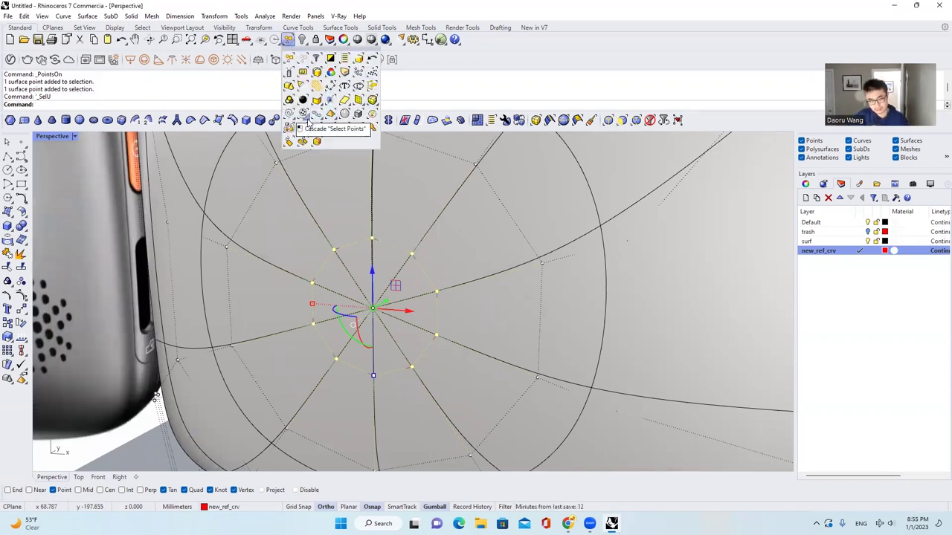
pyautogui.click(308, 121)
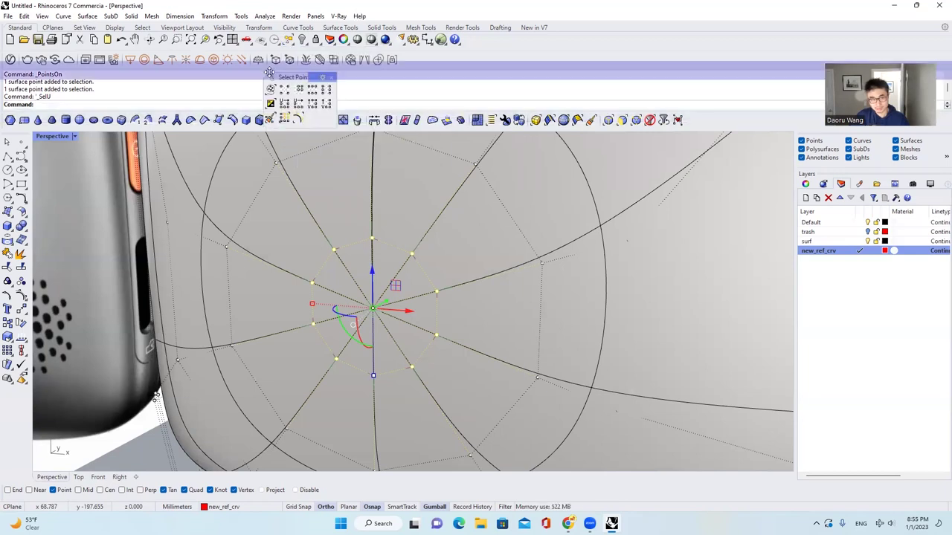
pyautogui.moveTo(270, 72); pyautogui.dragTo(169, 121)
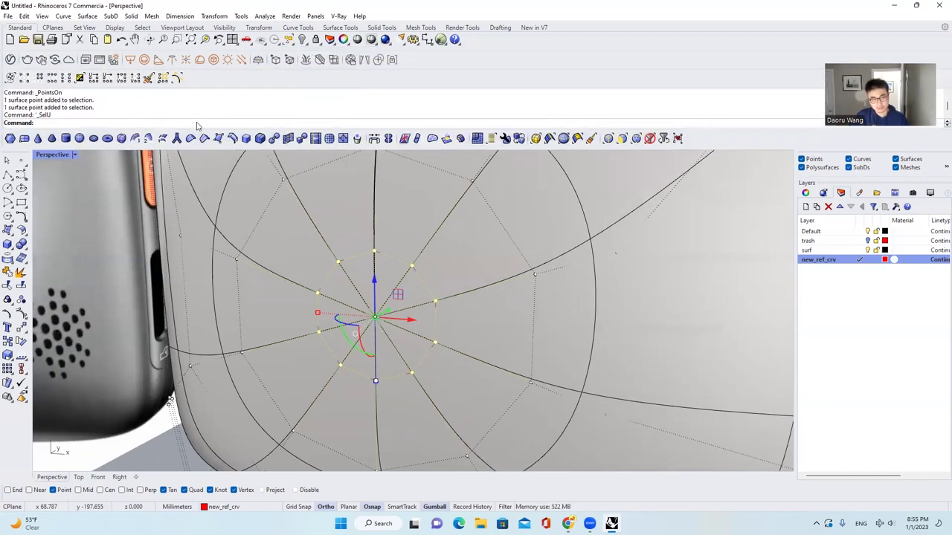
pyautogui.scroll(-3, 414, 287)
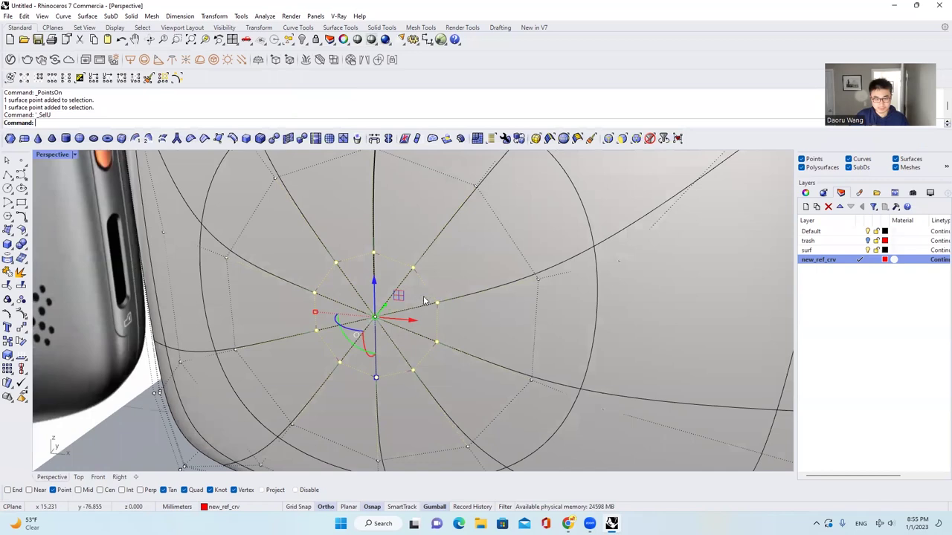
# Step: Add a point of the second ring around the lens pole and extend the selection in the U direction to that whole ring
pyautogui.click(97, 476)
pyautogui.scroll(1, 366, 300)
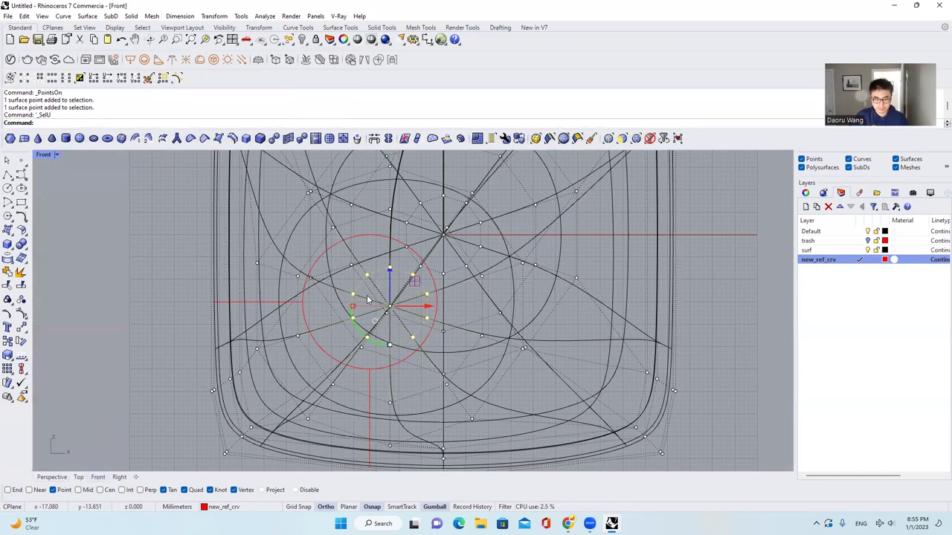
pyautogui.click(59, 476)
pyautogui.moveTo(405, 291); pyautogui.dragTo(408, 292, button='right')
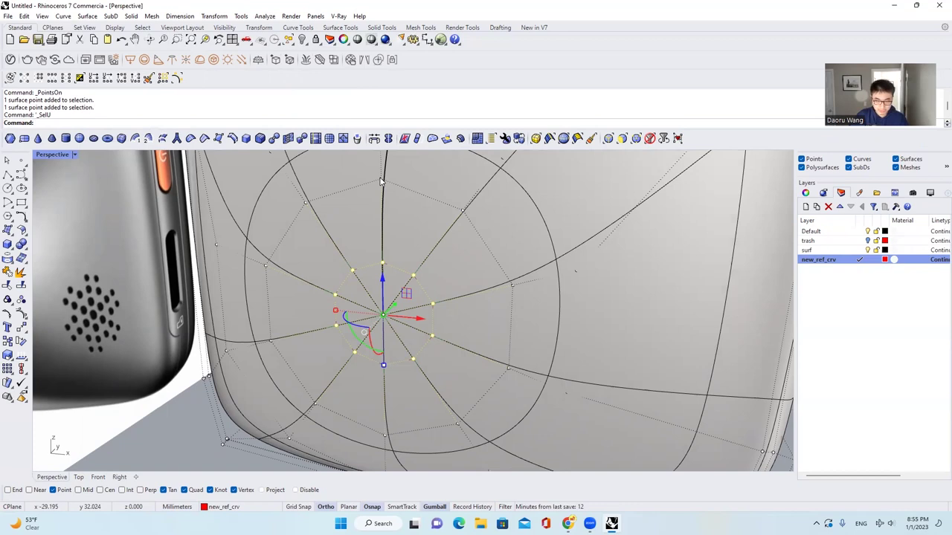
pyautogui.click(381, 180)
pyautogui.click(416, 205)
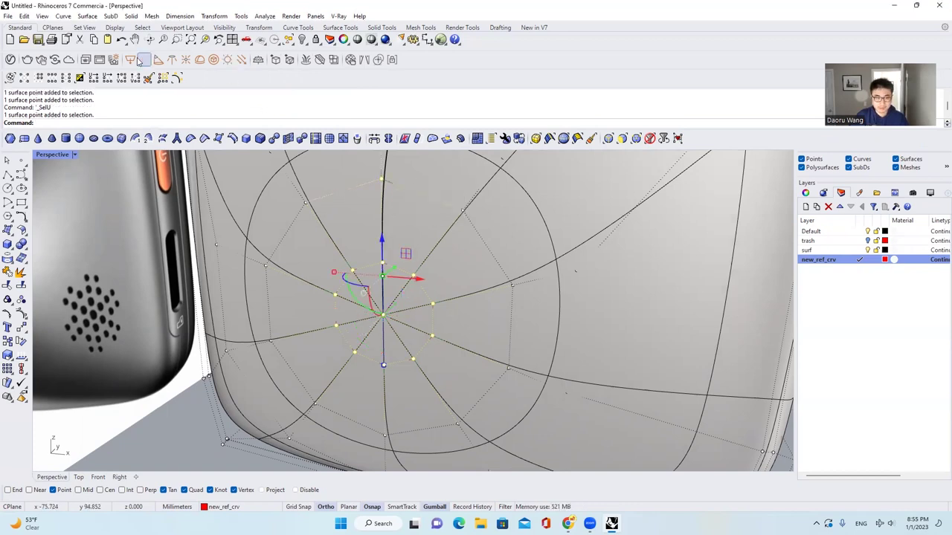
pyautogui.click(51, 80)
pyautogui.scroll(-2, 442, 270)
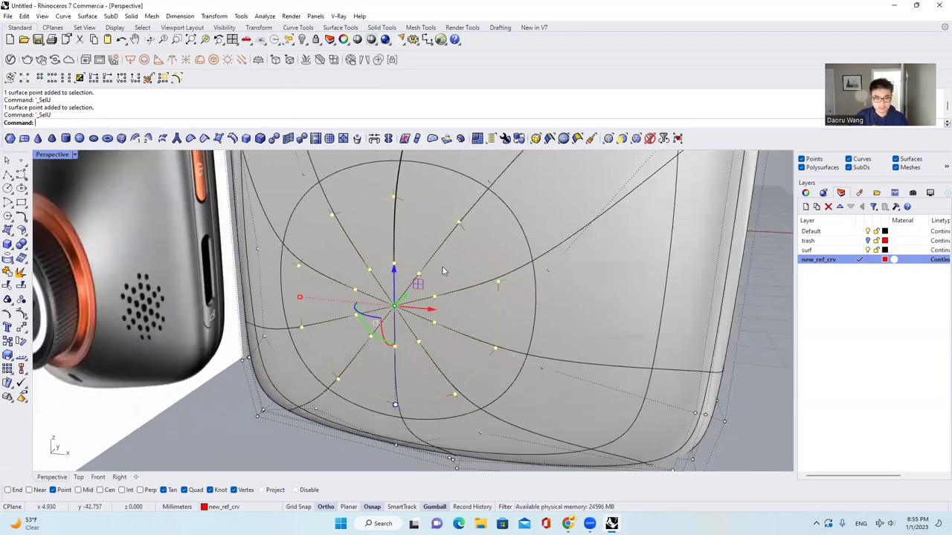
pyautogui.scroll(-4, 442, 271)
# Step: Move the selected pole and control-point rings in the front view to centre them on the red reference circle
pyautogui.click(98, 478)
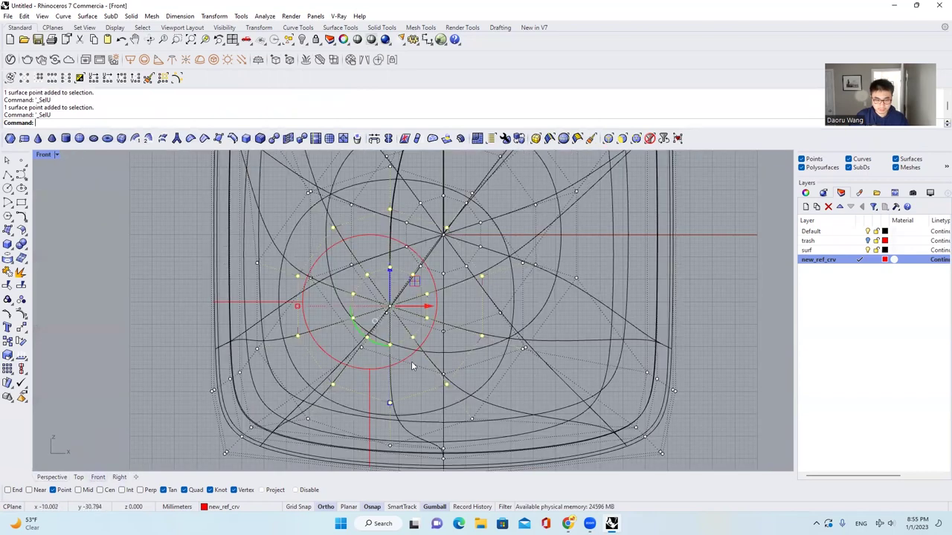
pyautogui.moveTo(426, 306); pyautogui.dragTo(392, 306)
pyautogui.scroll(2, 367, 301)
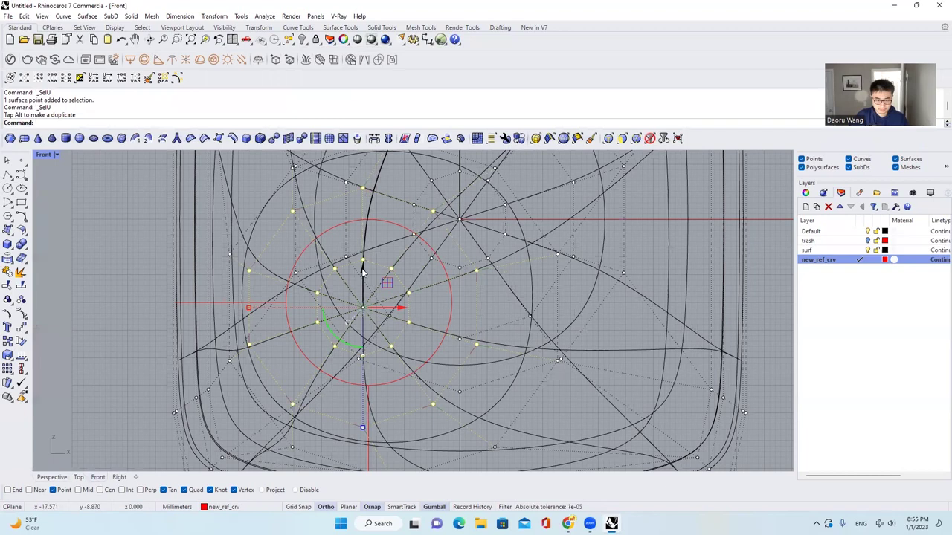
pyautogui.moveTo(363, 272); pyautogui.dragTo(363, 270)
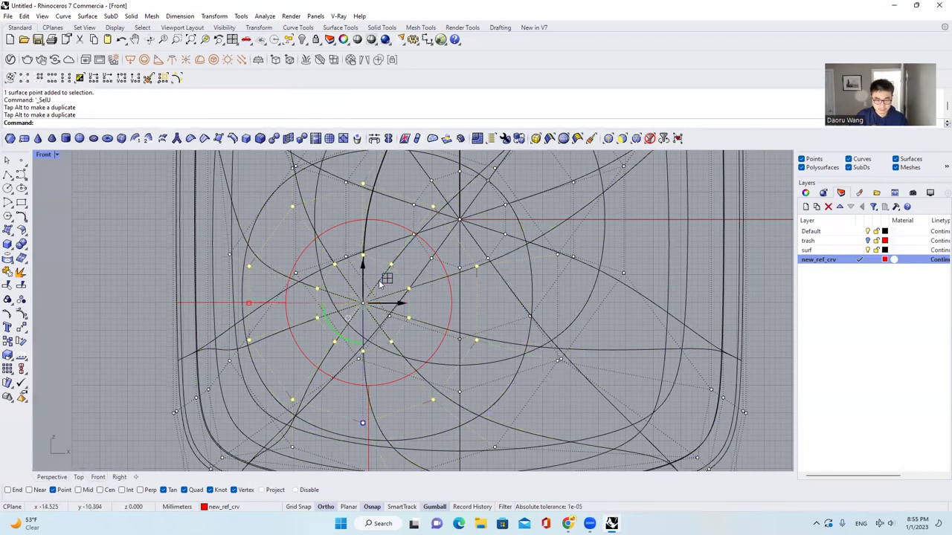
pyautogui.moveTo(395, 303); pyautogui.dragTo(395, 308)
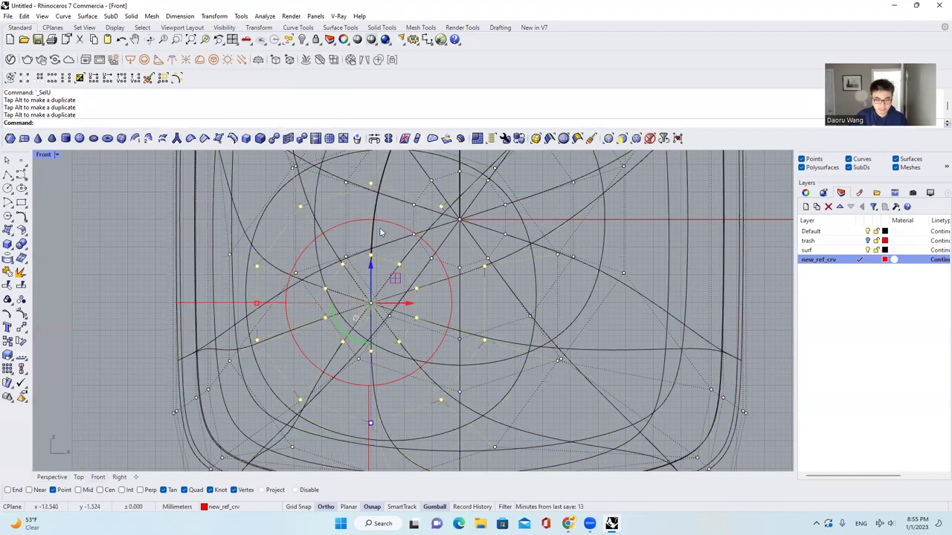
pyautogui.scroll(1, 381, 279)
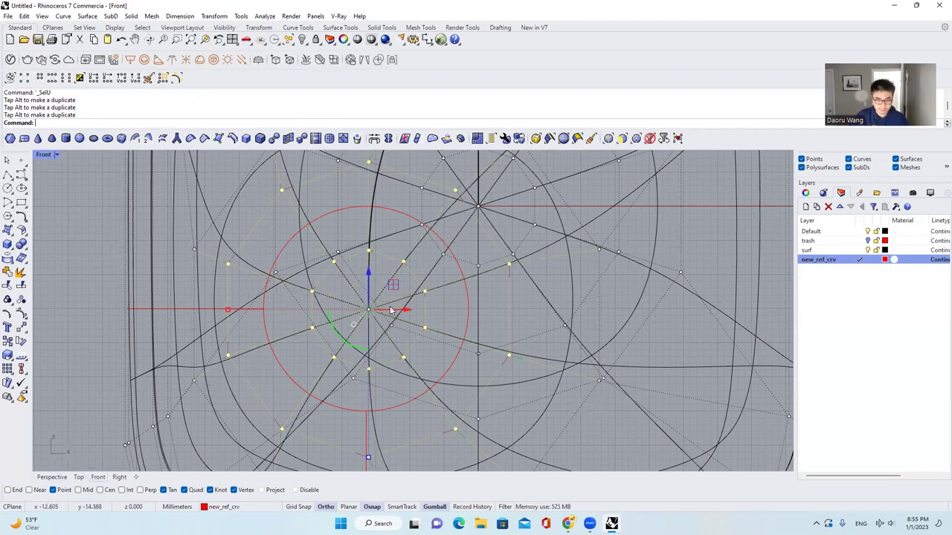
pyautogui.moveTo(390, 310)
pyautogui.mouseDown()
pyautogui.moveTo(376, 312)
pyautogui.moveTo(385, 313)
pyautogui.mouseUp()
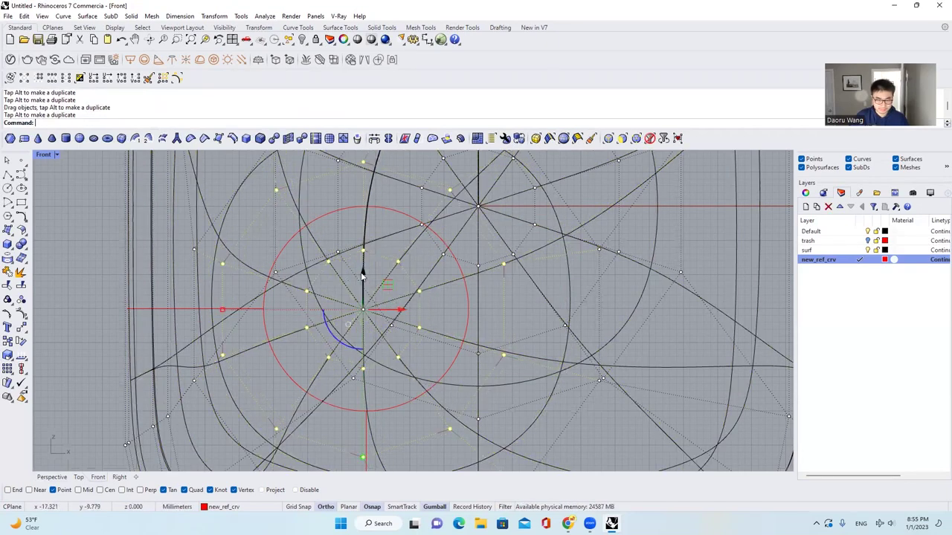
# Step: Inspect the reshaped lens area in the perspective view and turn off the body's control points
pyautogui.click(52, 477)
pyautogui.scroll(5, 381, 301)
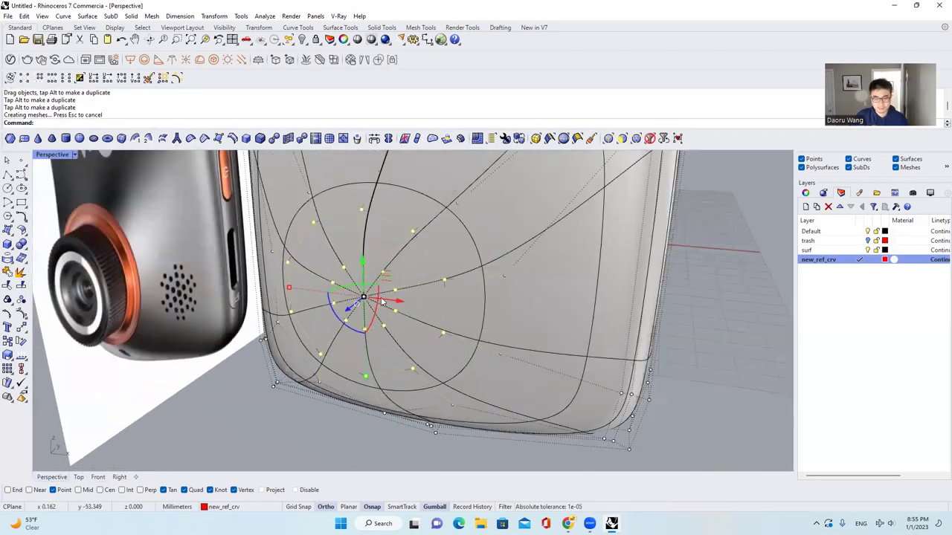
pyautogui.moveTo(382, 301); pyautogui.dragTo(407, 289, button='right')
pyautogui.press('Escape')
pyautogui.scroll(1, 407, 296)
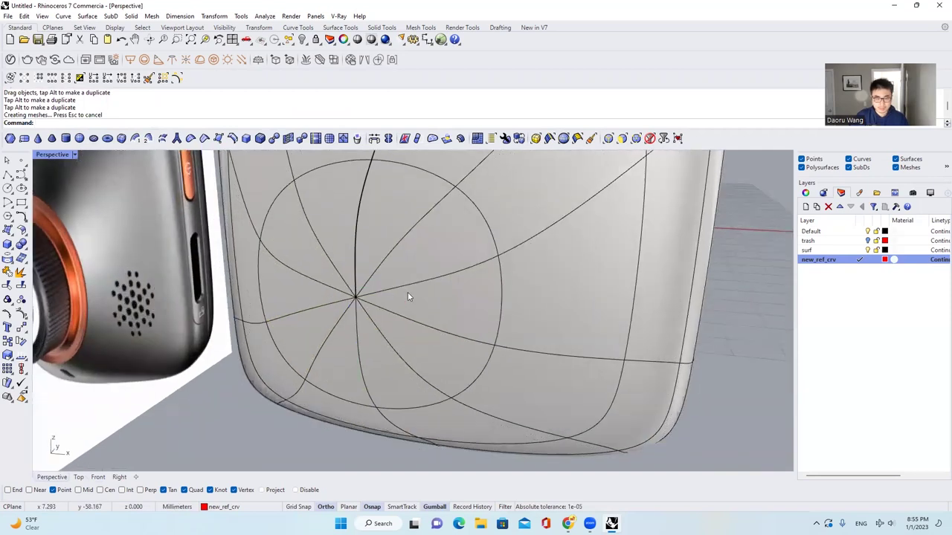
# Step: Split the body surface by a U-direction isocurve, with Shrink set to Yes, at the quadrant of the red lens reference circle
pyautogui.click(409, 290)
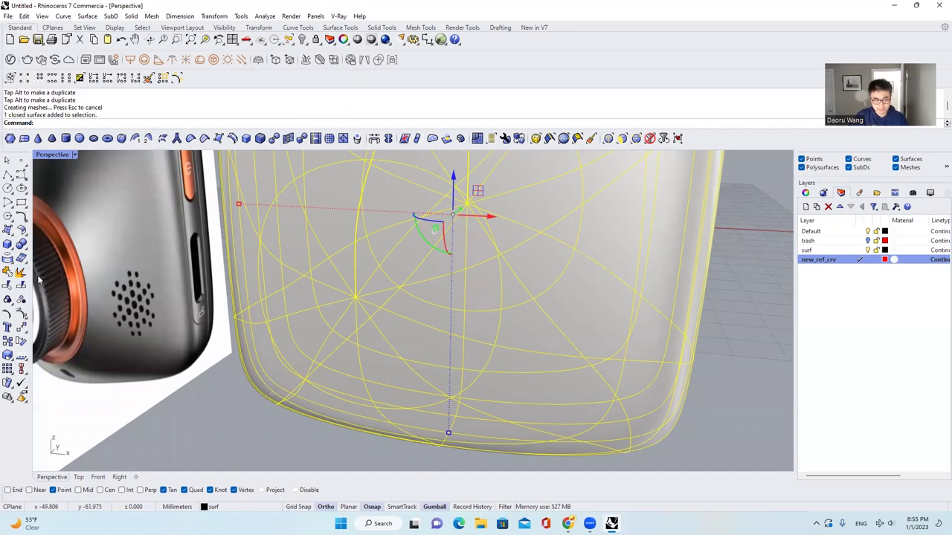
pyautogui.click(23, 287)
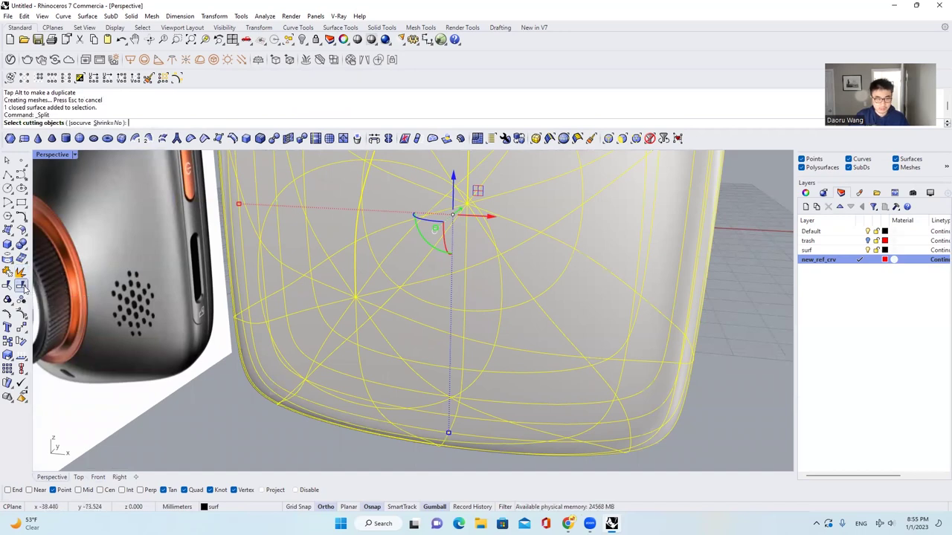
pyautogui.click(79, 123)
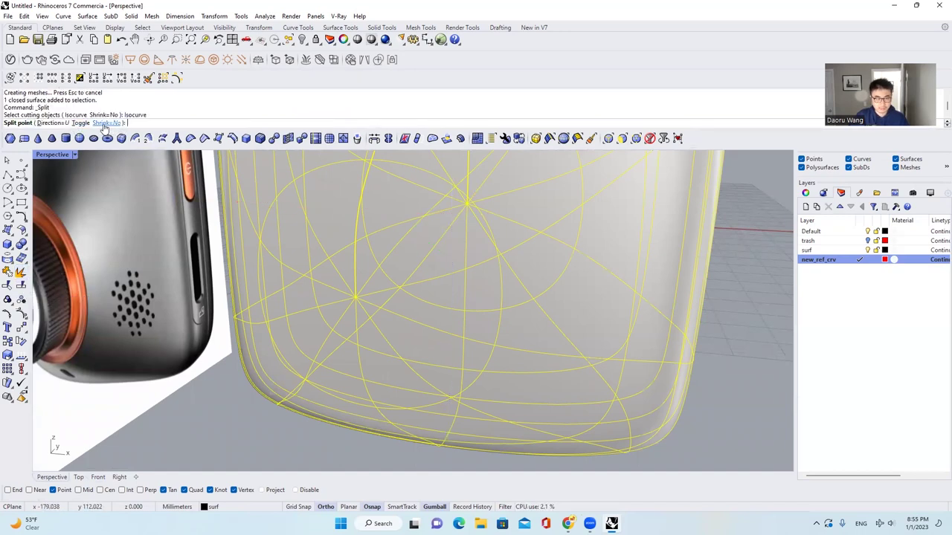
pyautogui.click(105, 124)
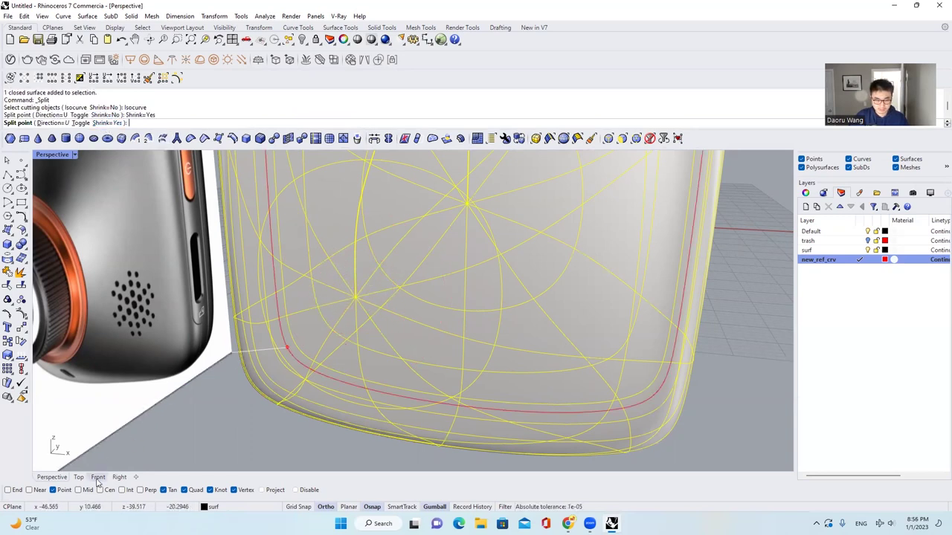
pyautogui.click(97, 477)
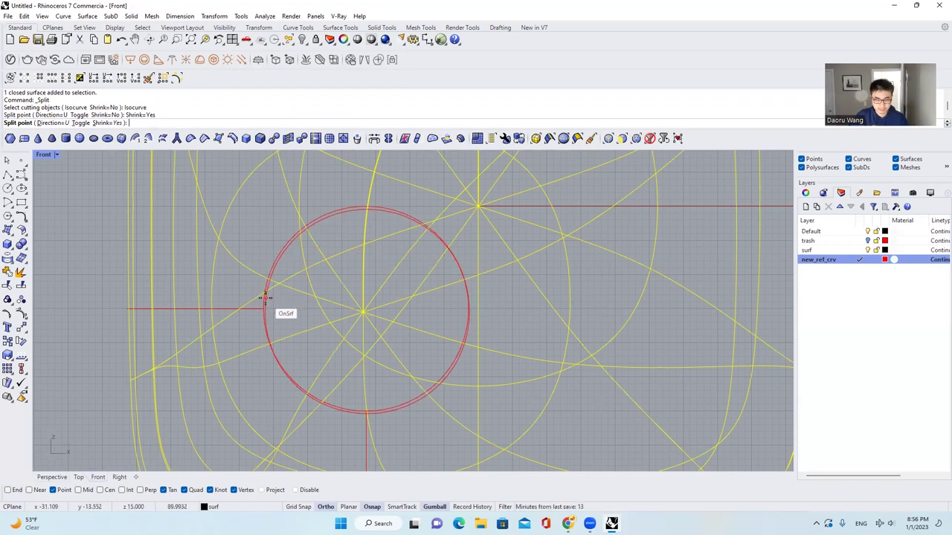
pyautogui.scroll(2, 266, 301)
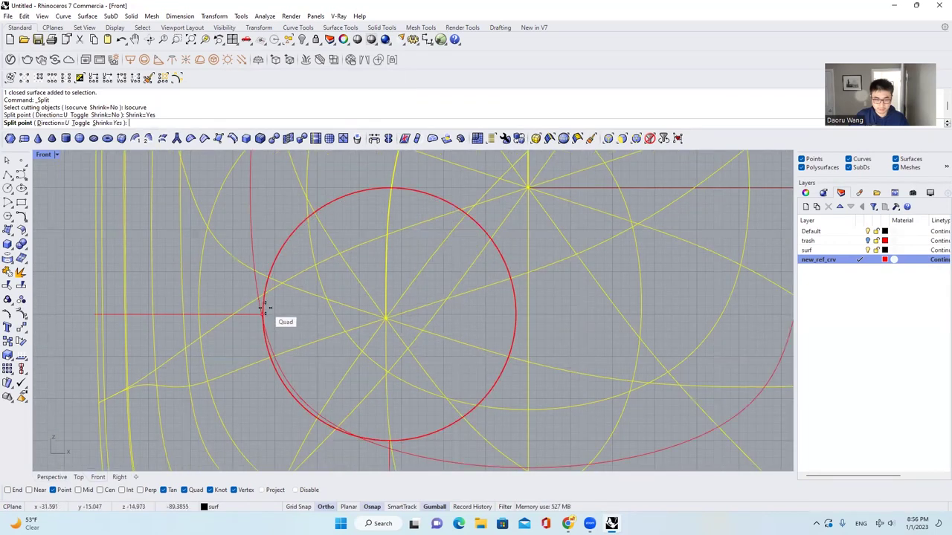
pyautogui.click(265, 308)
pyautogui.scroll(3, 275, 293)
pyautogui.hotkey('ctrl', 'F4')
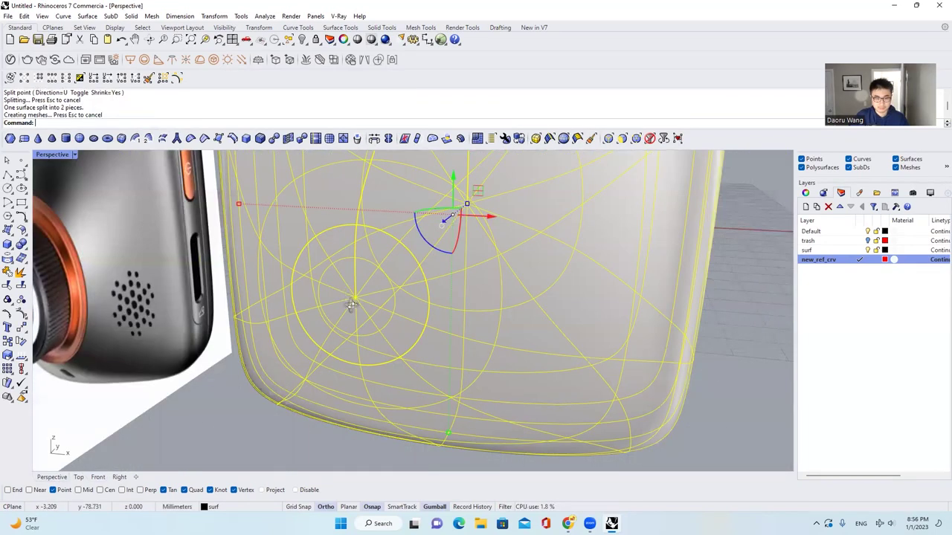
# Step: Delete the circular piece split from the body around the lens pole
pyautogui.press('Escape')
pyautogui.click(357, 300)
pyautogui.scroll(4, 358, 299)
pyautogui.moveTo(358, 299); pyautogui.dragTo(370, 288, button='right')
pyautogui.write('D')
pyautogui.press('Delete')
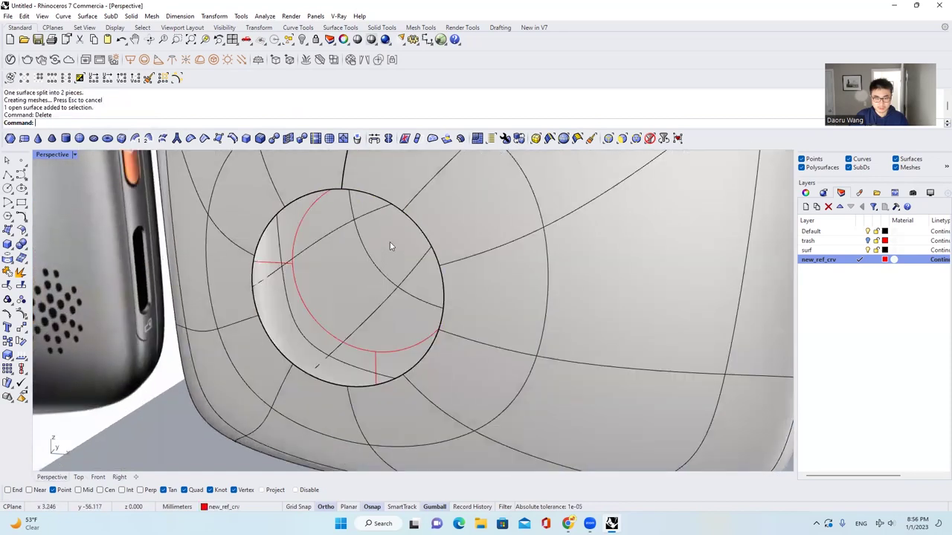
# Step: Compare the edge of the lens opening with the red reference circle in the front and perspective views
pyautogui.moveTo(390, 243); pyautogui.dragTo(418, 181, button='right')
pyautogui.click(93, 478)
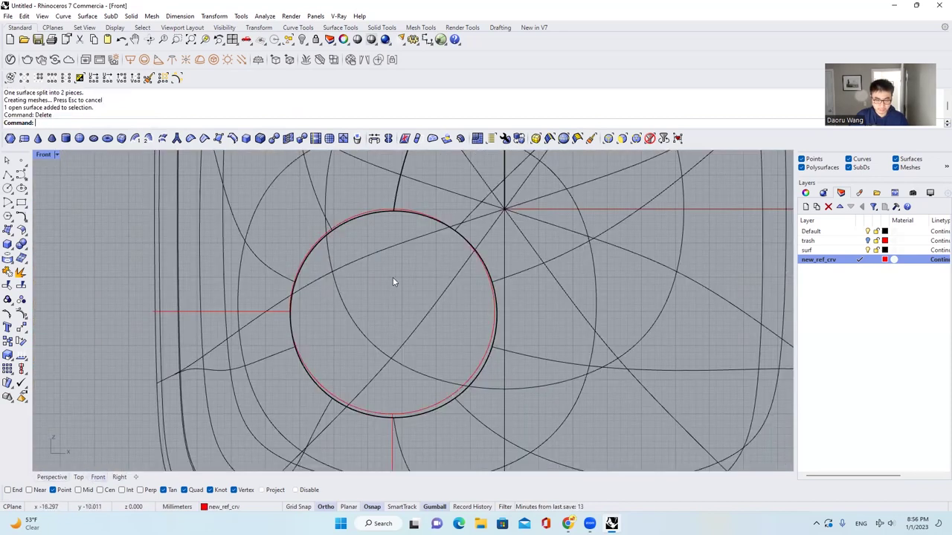
pyautogui.scroll(-2, 246, 350)
pyautogui.click(60, 478)
pyautogui.scroll(-3, 374, 294)
pyautogui.moveTo(374, 295); pyautogui.dragTo(370, 248, button='right')
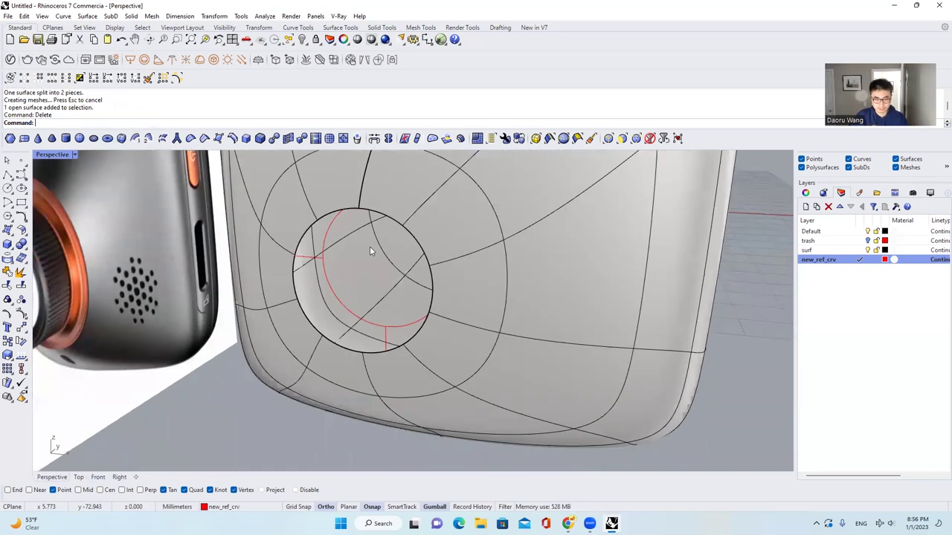
pyautogui.scroll(1, 371, 246)
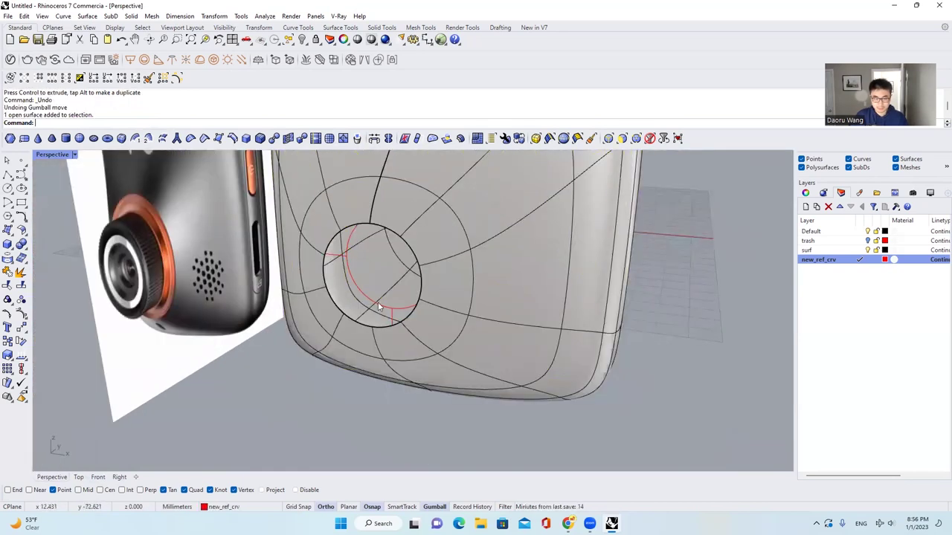
pyautogui.scroll(-2, 378, 303)
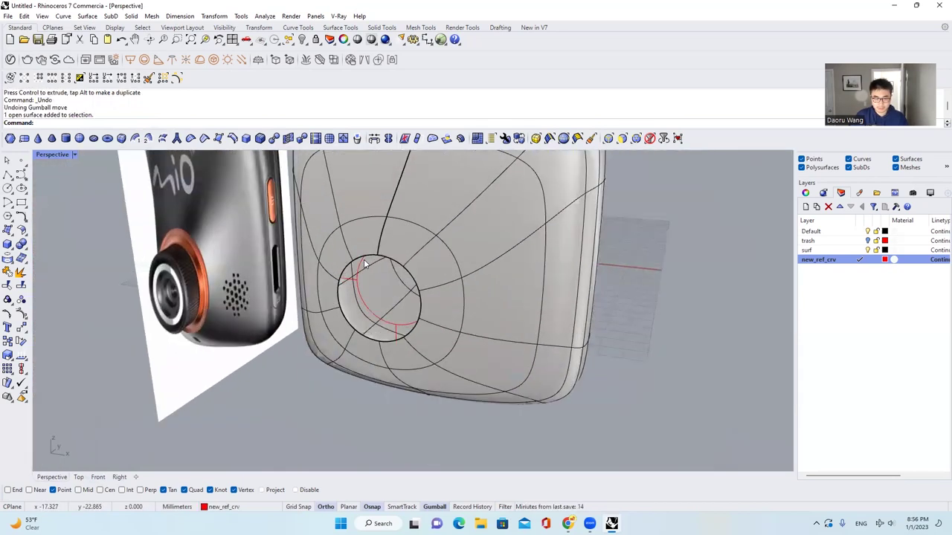
pyautogui.scroll(2, 356, 257)
# Step: Examine the body's control points around the lens opening and turn them off again
pyautogui.click(347, 251)
pyautogui.click(21, 317)
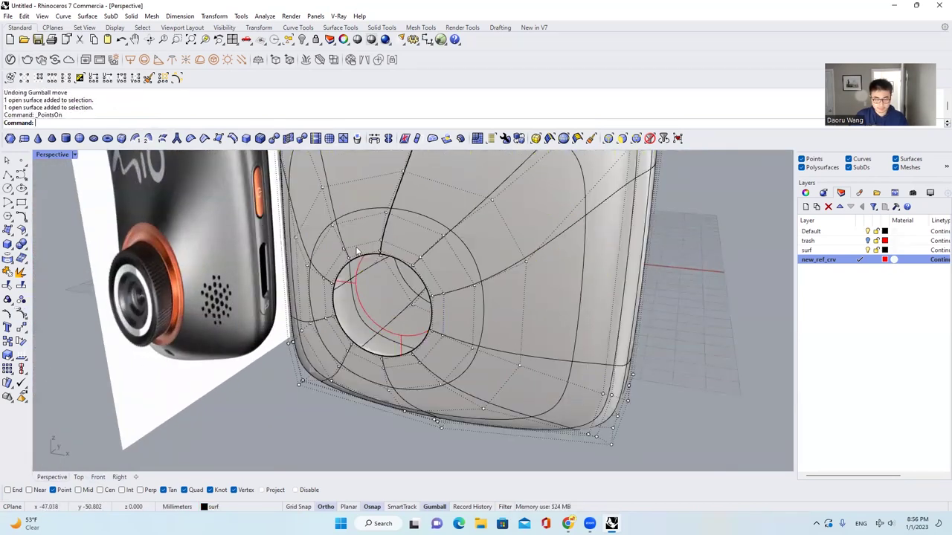
pyautogui.scroll(4, 357, 250)
pyautogui.press('Escape')
pyautogui.scroll(-5, 386, 301)
pyautogui.moveTo(387, 310); pyautogui.dragTo(386, 285, button='right')
pyautogui.click(386, 284)
pyautogui.press('Escape')
pyautogui.scroll(2, 385, 285)
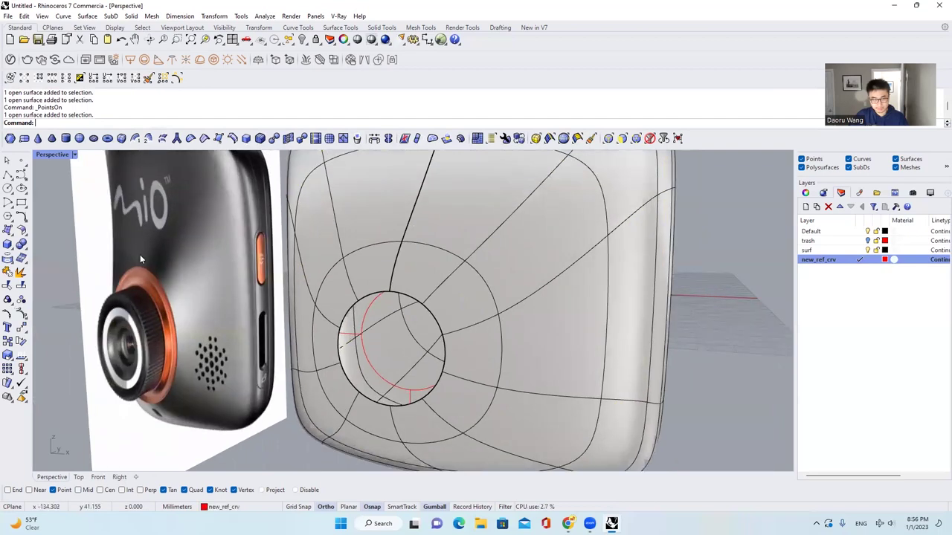
# Step: Try to shrink the trimmed body surface, then clear the selection
pyautogui.click(418, 255)
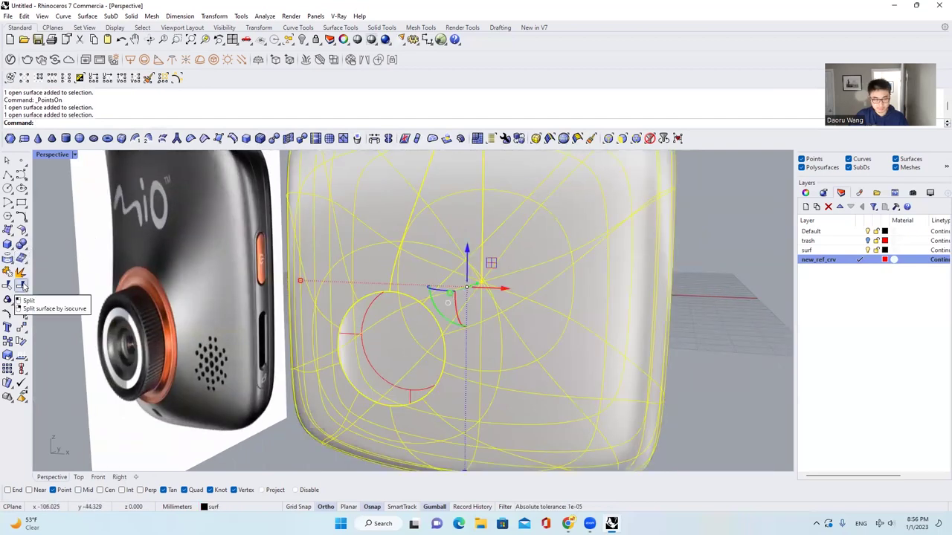
pyautogui.click(26, 234)
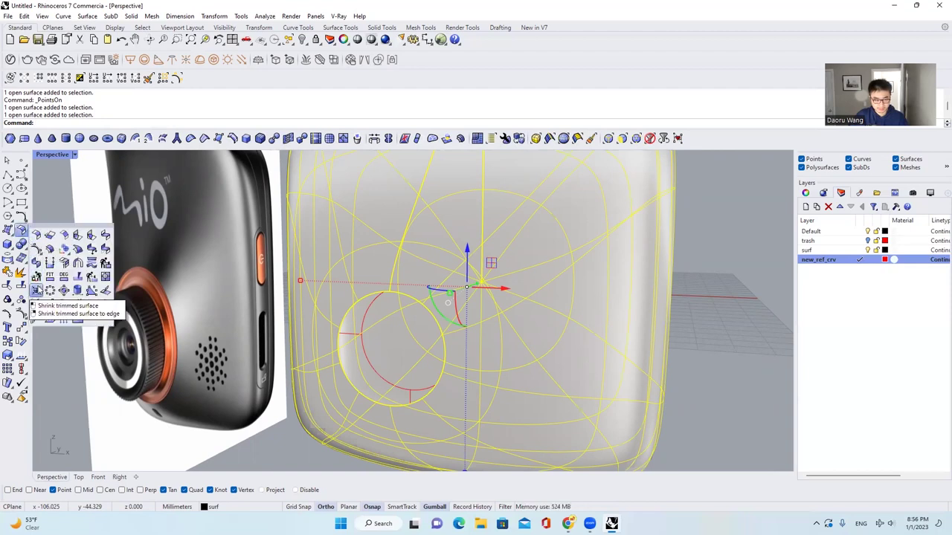
pyautogui.click(36, 290)
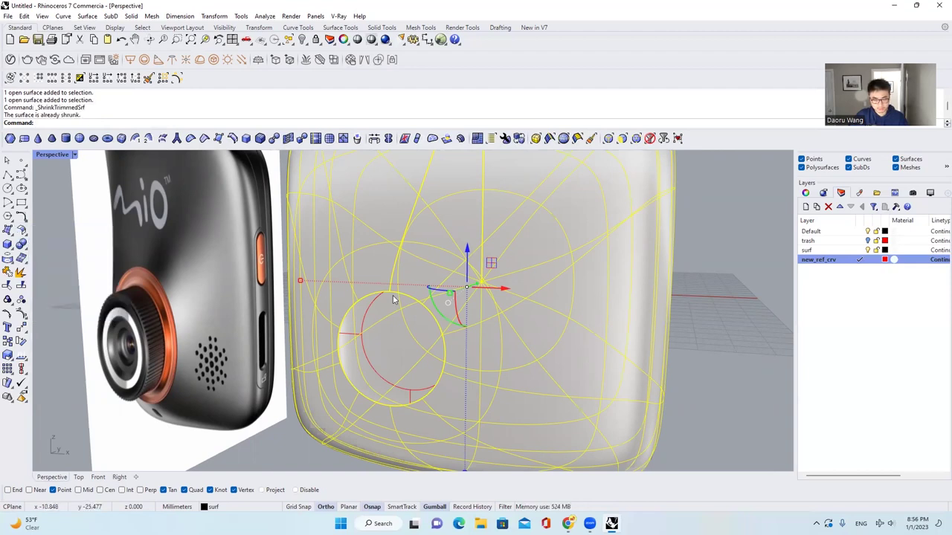
pyautogui.press('Escape')
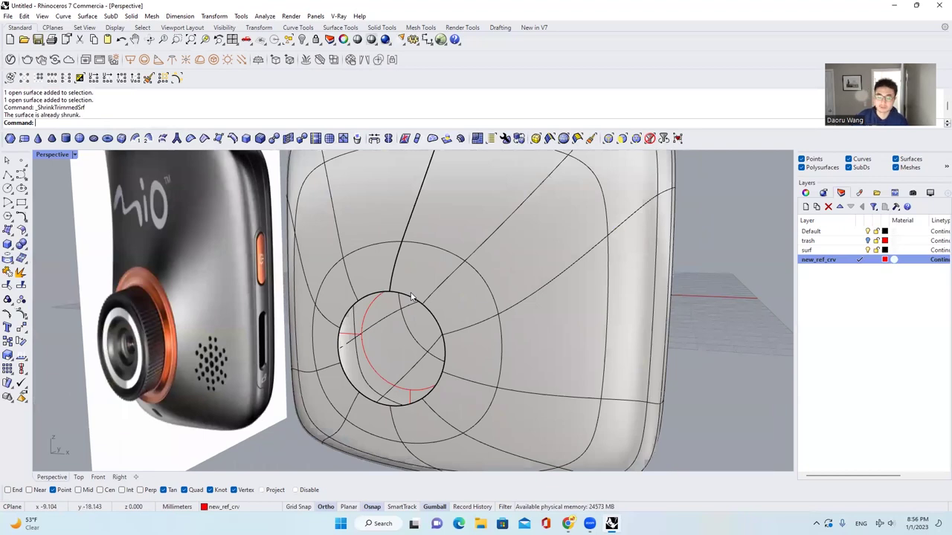
# Step: Show the body's control points and select the two innermost rings around the lens opening in the U direction
pyautogui.click(413, 299)
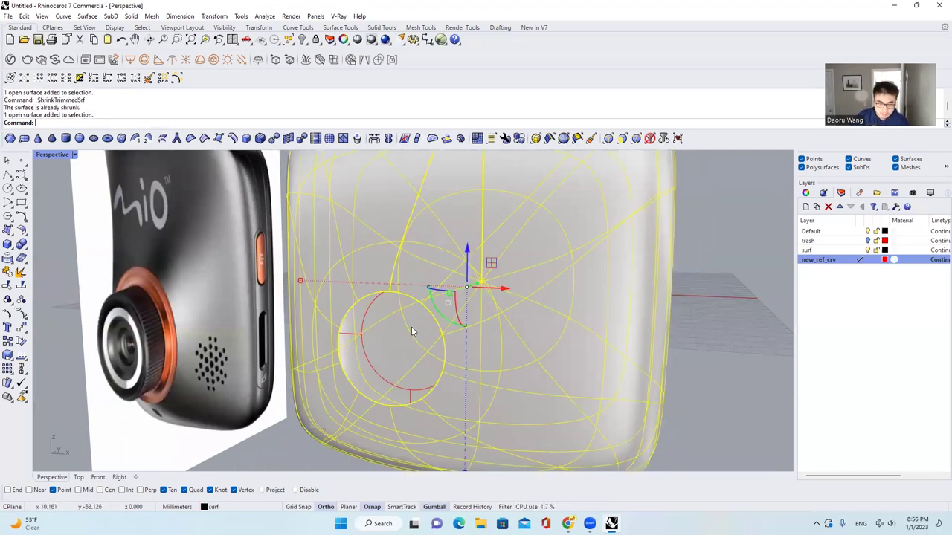
pyautogui.scroll(2, 402, 321)
pyautogui.click(23, 314)
pyautogui.scroll(4, 378, 293)
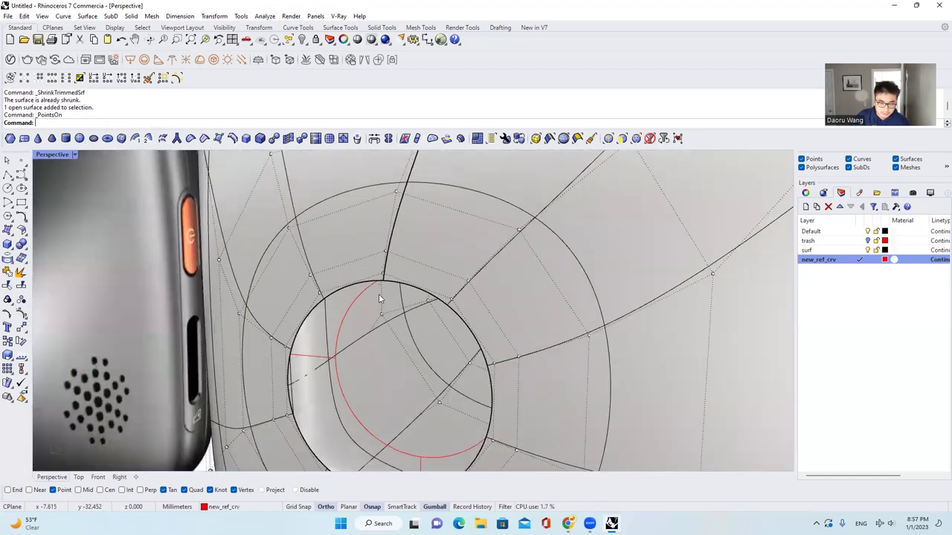
pyautogui.click(276, 321)
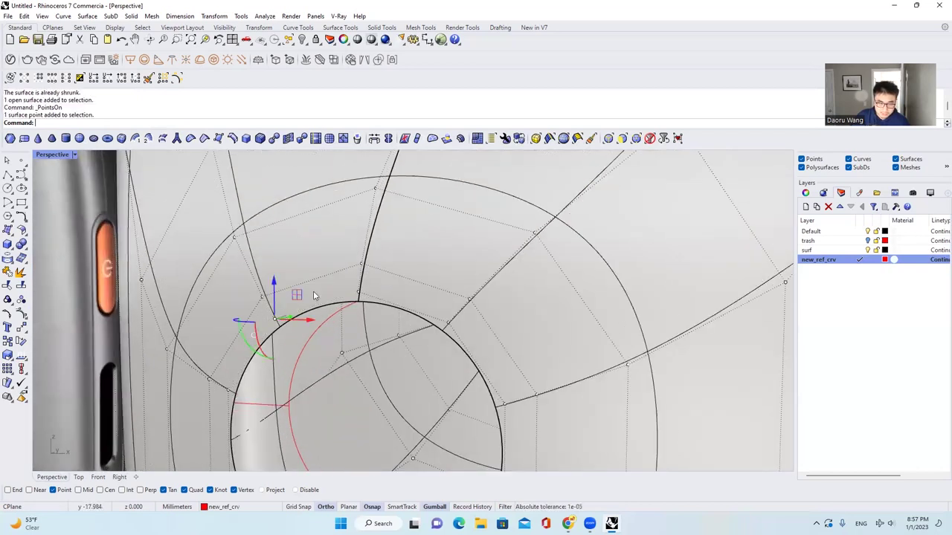
pyautogui.click(262, 302)
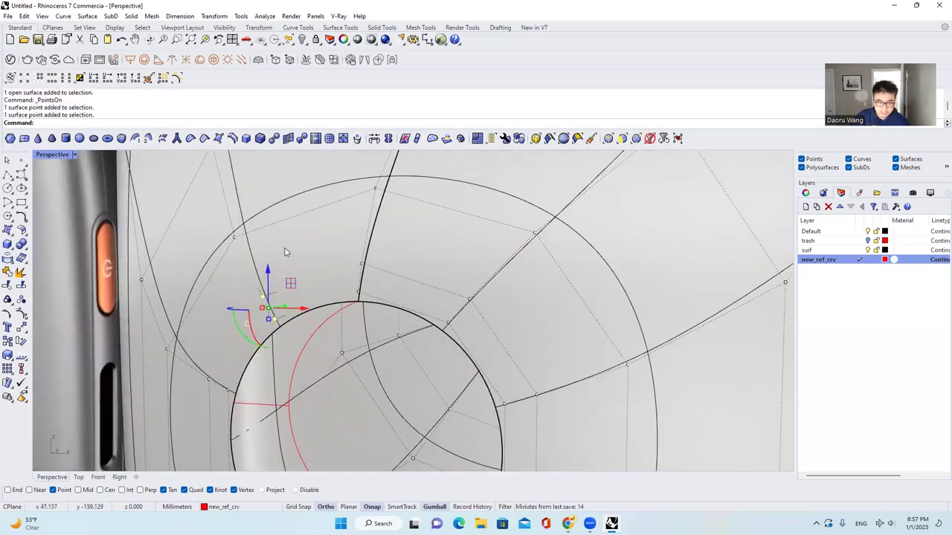
pyautogui.scroll(-5, 285, 252)
pyautogui.scroll(2, 296, 240)
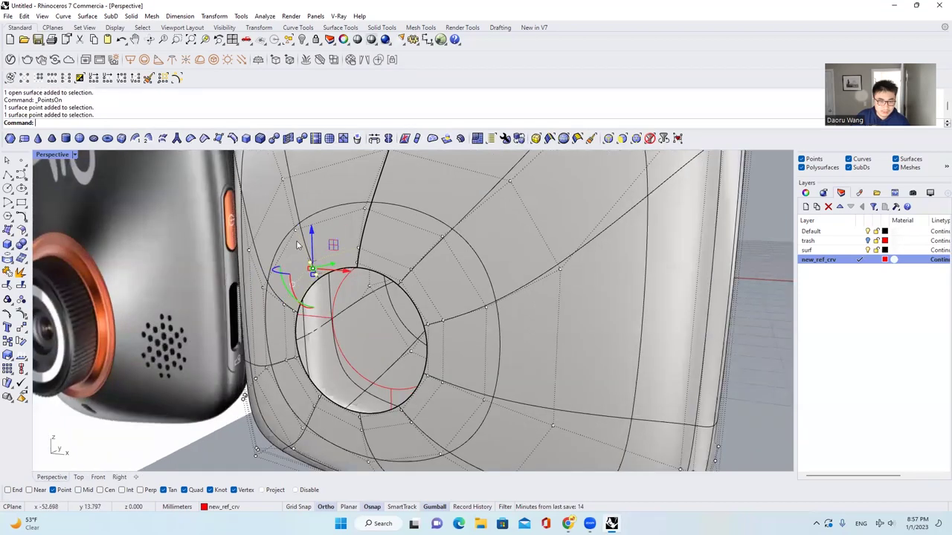
pyautogui.click(52, 78)
pyautogui.scroll(-6, 344, 251)
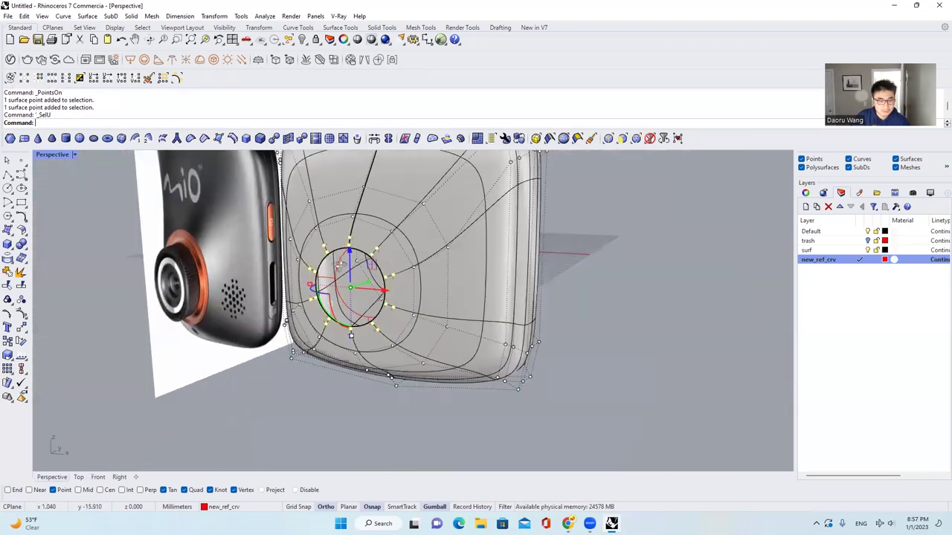
# Step: Pull the two selected point rings straight forward from the body to raise the lens opening
pyautogui.moveTo(475, 256); pyautogui.dragTo(373, 274, button='right')
pyautogui.moveTo(384, 284); pyautogui.dragTo(361, 285)
pyautogui.scroll(7, 344, 260)
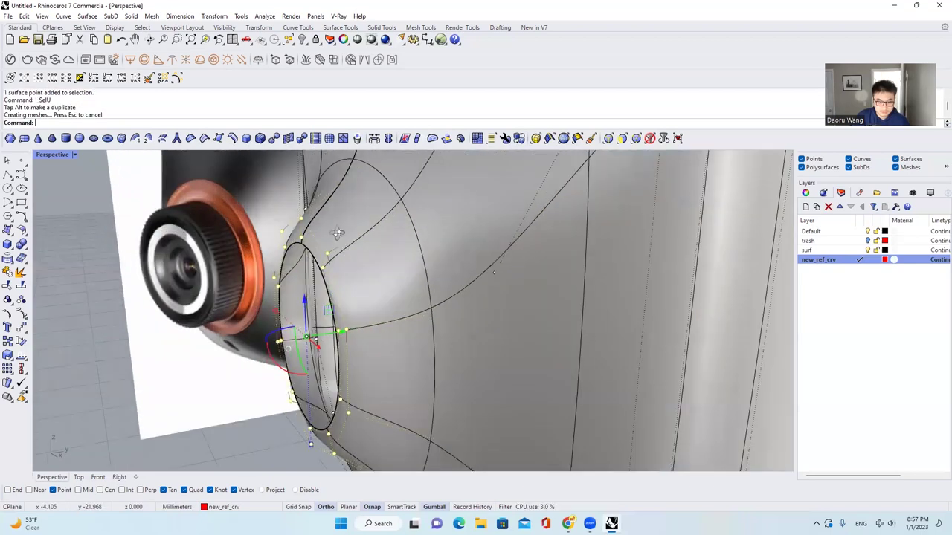
pyautogui.moveTo(336, 234); pyautogui.dragTo(386, 261, button='right')
pyautogui.scroll(4, 303, 240)
pyautogui.scroll(-4, 302, 241)
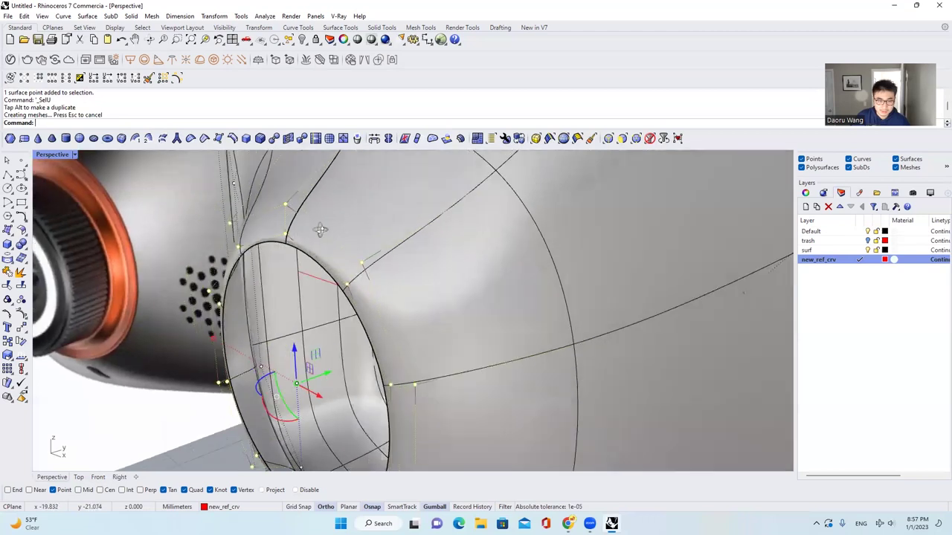
# Step: Turn the body's control points back on and select only the second ring around the lens opening in the U direction
pyautogui.press('Escape')
pyautogui.click(357, 202)
pyautogui.scroll(4, 249, 235)
pyautogui.keyDown('shift'); pyautogui.moveTo(249, 235); pyautogui.dragTo(167, 110, button='right'); pyautogui.keyUp('shift')
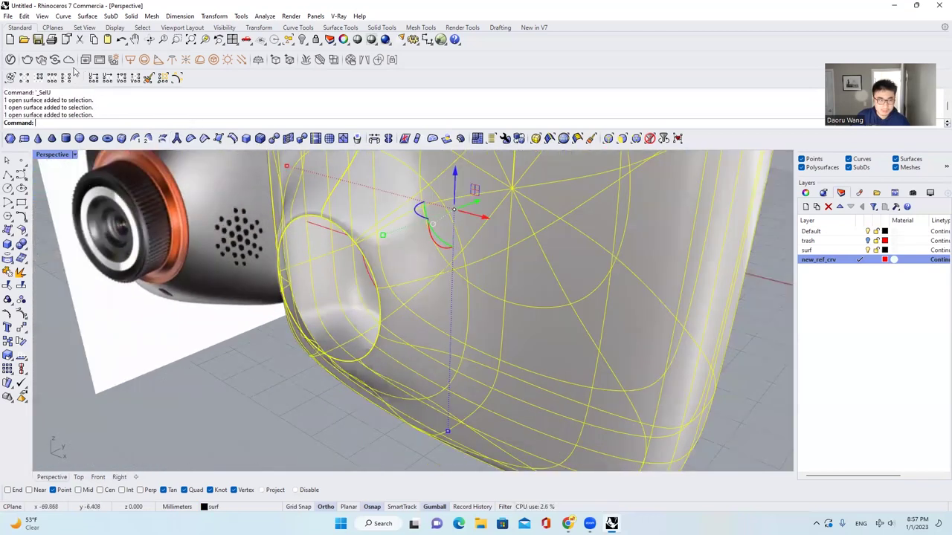
pyautogui.click(20, 314)
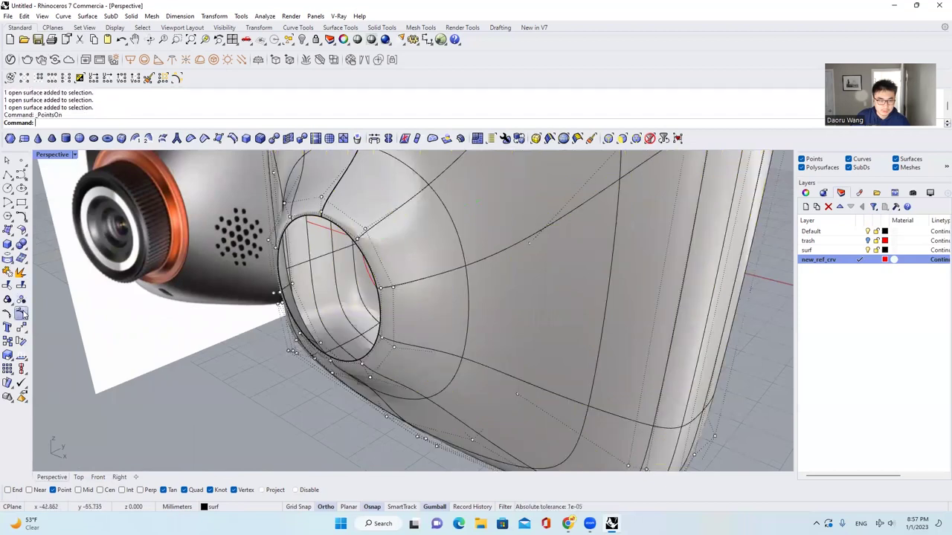
pyautogui.scroll(3, 309, 212)
pyautogui.click(325, 189)
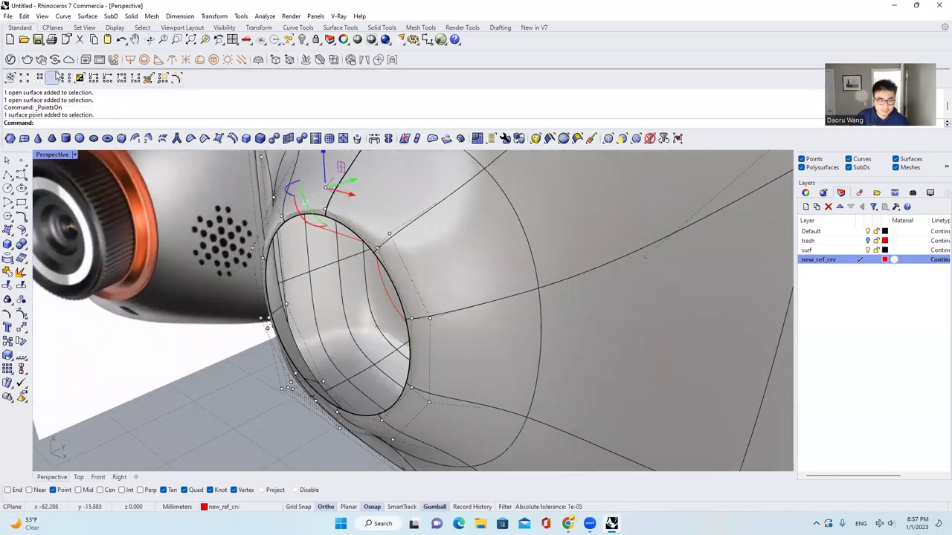
pyautogui.click(52, 78)
# Step: Move the second point ring straight back toward the body to shape the transition behind the lens opening
pyautogui.scroll(-4, 334, 248)
pyautogui.moveTo(353, 246); pyautogui.dragTo(372, 277, button='right')
pyautogui.moveTo(365, 278); pyautogui.dragTo(382, 275)
pyautogui.moveTo(382, 276); pyautogui.dragTo(347, 248, button='right')
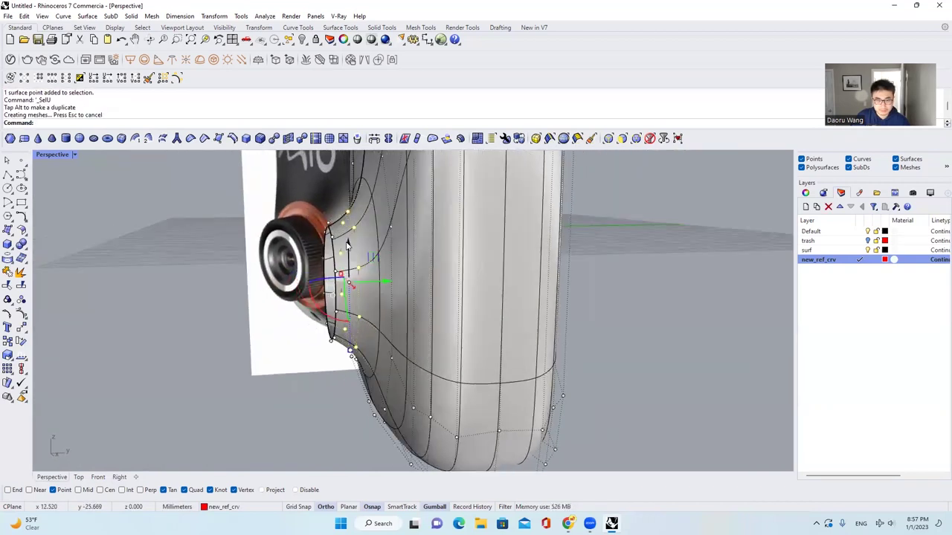
# Step: Try shifting the second point ring slightly forward and undo that move
pyautogui.moveTo(383, 282); pyautogui.dragTo(376, 281)
pyautogui.hotkey('ctrl', 'z')
pyautogui.moveTo(376, 281); pyautogui.dragTo(234, 198, button='right')
pyautogui.scroll(5, 233, 197)
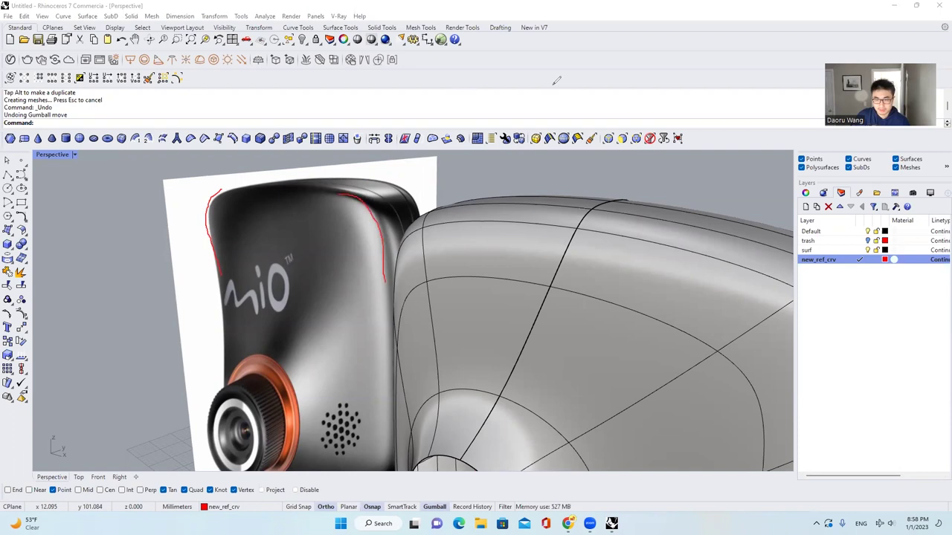
# Step: Show the body's control points and examine its upper corners and front edge against the reference photo
pyautogui.scroll(-4, 426, 183)
pyautogui.click(540, 228)
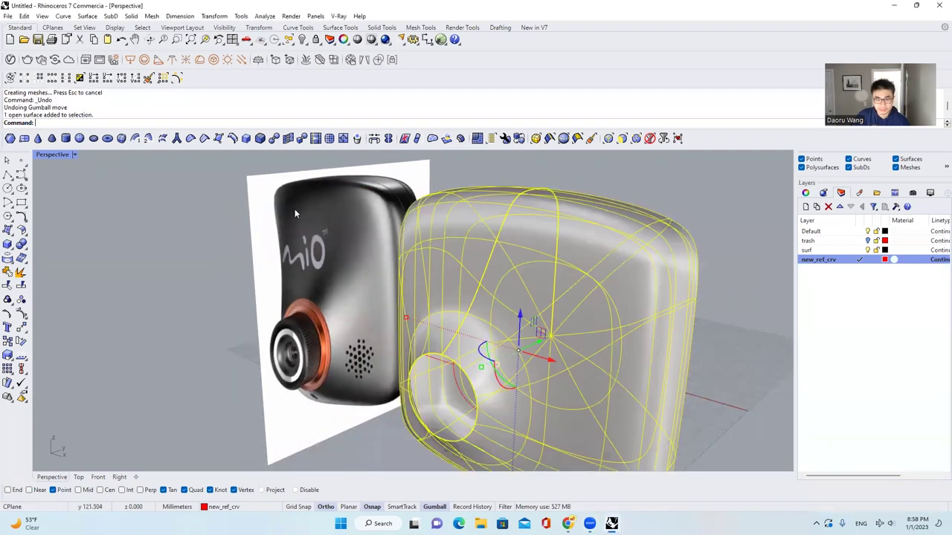
pyautogui.scroll(-6, 296, 211)
pyautogui.moveTo(273, 265); pyautogui.dragTo(191, 284, button='right')
pyautogui.click(21, 314)
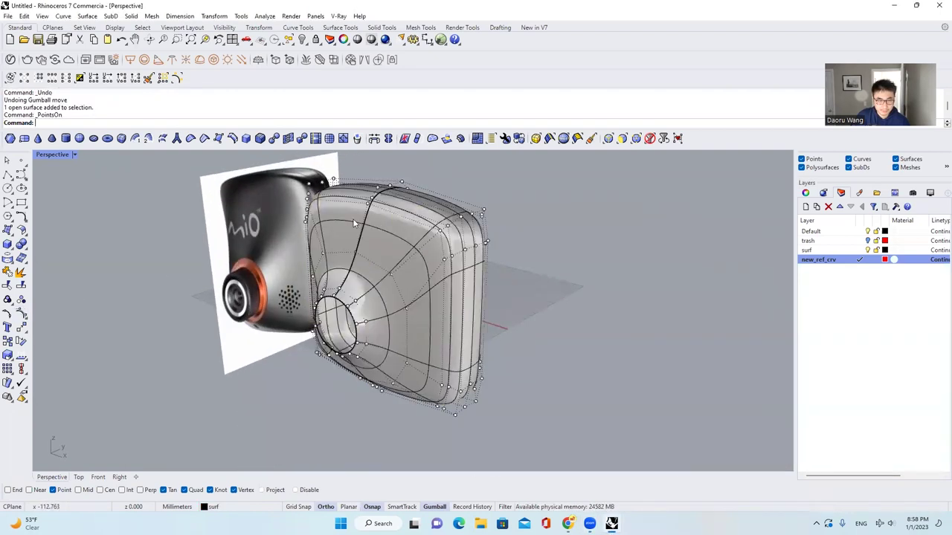
pyautogui.moveTo(377, 211); pyautogui.dragTo(447, 198, button='right')
pyautogui.scroll(3, 447, 229)
pyautogui.scroll(-3, 429, 221)
pyautogui.scroll(4, 480, 260)
pyautogui.scroll(-3, 468, 233)
pyautogui.scroll(-3, 469, 235)
pyautogui.press('Escape')
pyautogui.scroll(1, 452, 214)
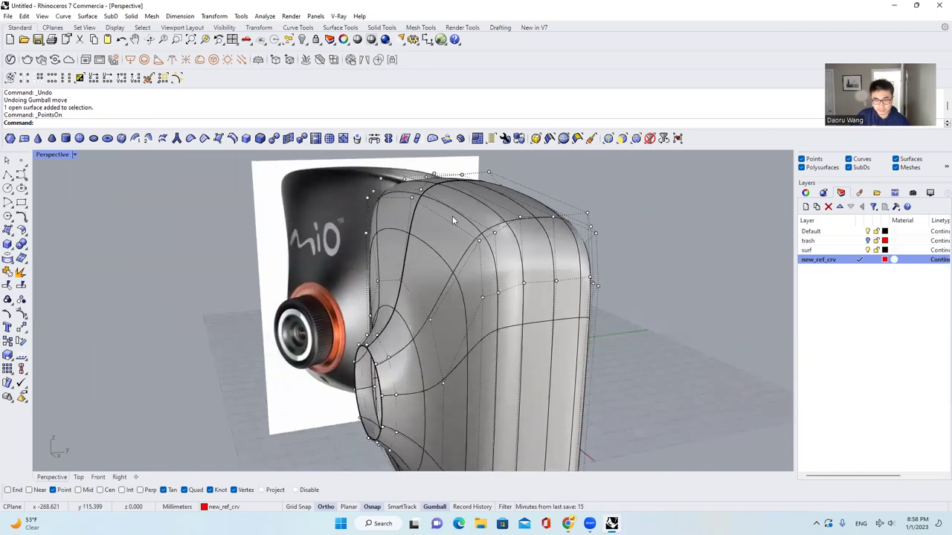
# Step: Show the body's control points and select the U-direction ring along the outer edge of the front face
pyautogui.scroll(1, 452, 219)
pyautogui.click(455, 231)
pyautogui.moveTo(455, 232); pyautogui.dragTo(102, 322, button='right')
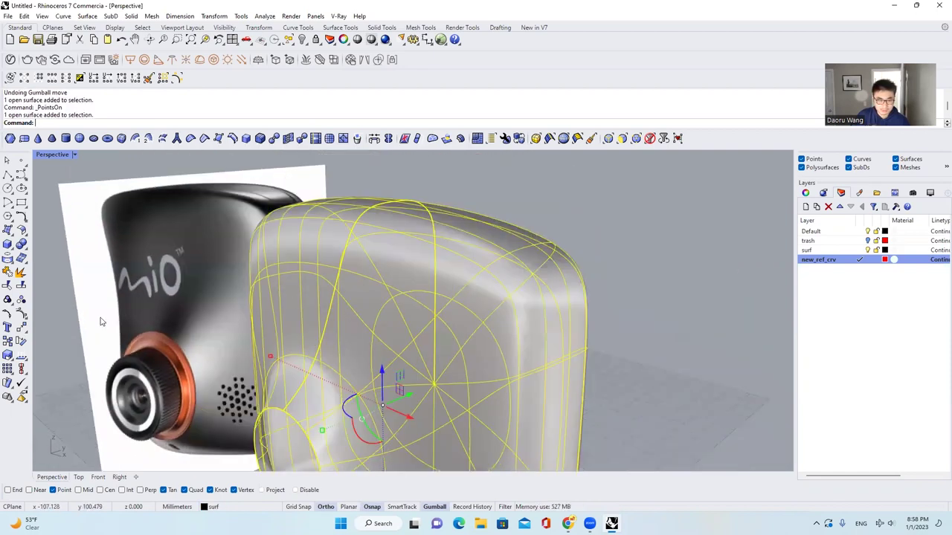
pyautogui.click(24, 315)
pyautogui.moveTo(307, 199); pyautogui.dragTo(318, 216, button='right')
pyautogui.scroll(2, 319, 214)
pyautogui.click(318, 212)
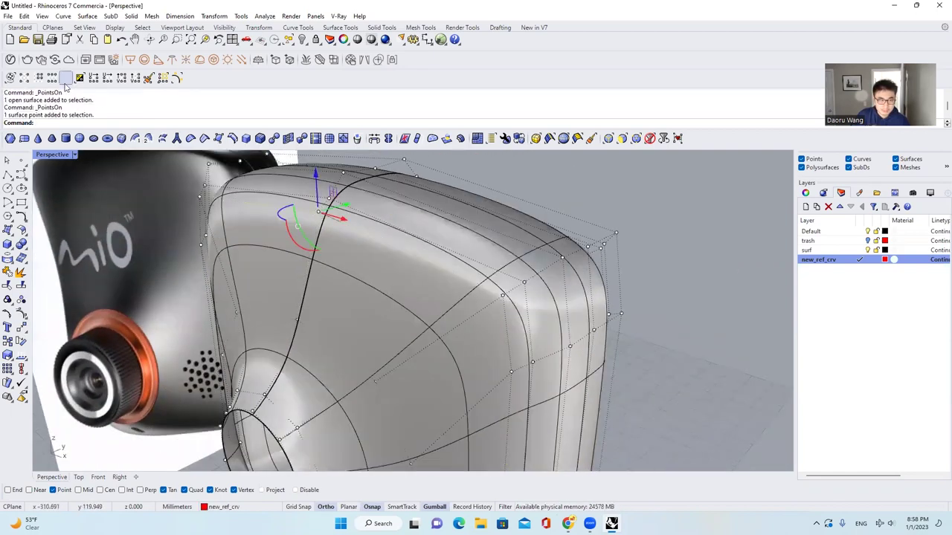
pyautogui.click(52, 80)
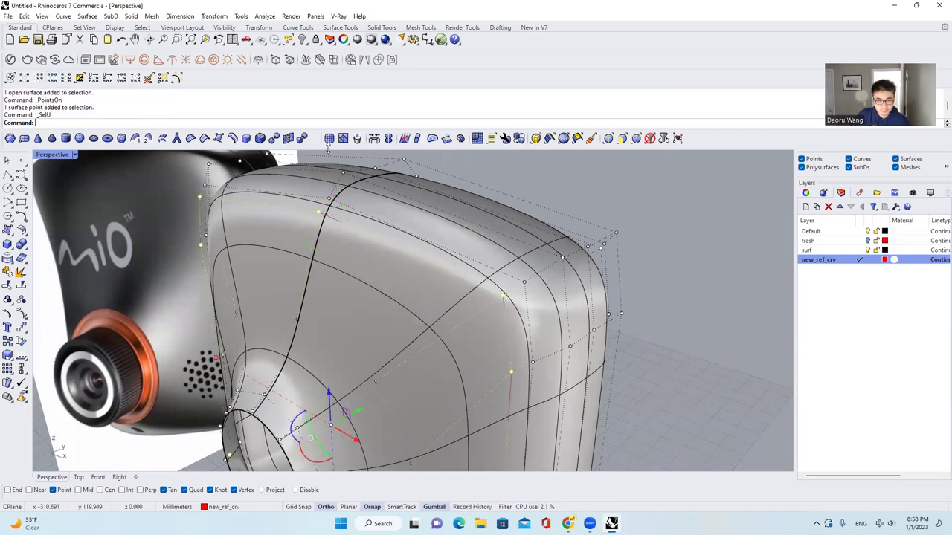
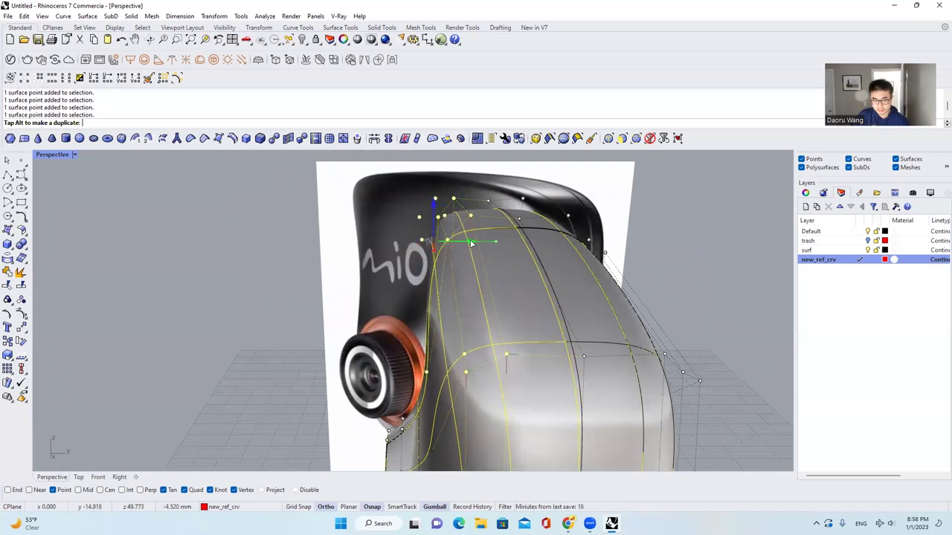
# Step: Raise the selected control points along the body's top edge slightly, then try shifting them forward and undo that shift
pyautogui.moveTo(487, 247); pyautogui.dragTo(542, 234, button='right')
pyautogui.scroll(4, 446, 262)
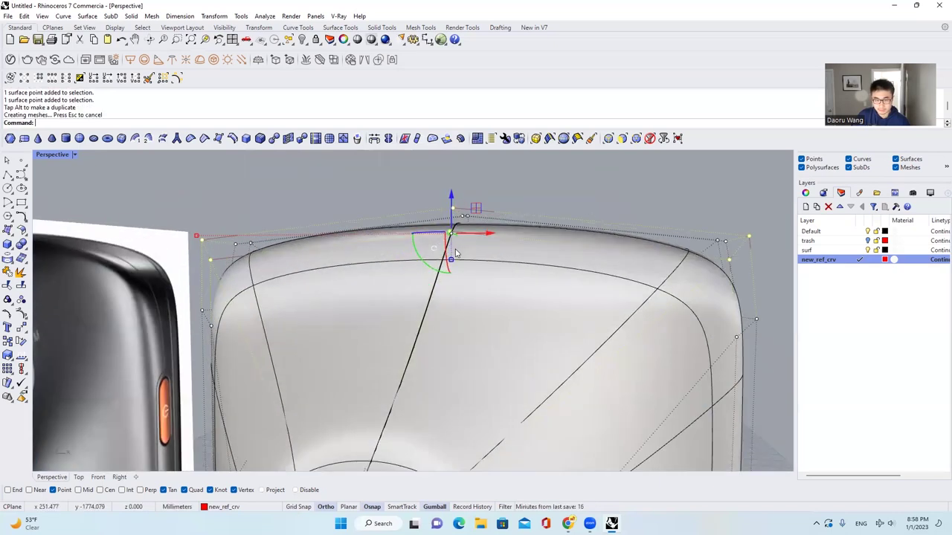
pyautogui.scroll(-2, 446, 262)
pyautogui.moveTo(443, 261); pyautogui.dragTo(446, 248)
pyautogui.moveTo(500, 209); pyautogui.dragTo(493, 231, button='right')
pyautogui.moveTo(494, 231); pyautogui.dragTo(481, 234)
pyautogui.moveTo(490, 216); pyautogui.dragTo(513, 221, button='right')
pyautogui.hotkey('ctrl', 'z')
# Step: Move the selected upper-edge control points slightly forward toward the lens side and clear the selection
pyautogui.moveTo(434, 200); pyautogui.dragTo(410, 205)
pyautogui.moveTo(444, 189)
pyautogui.mouseDown(button='right')
pyautogui.moveTo(501, 165)
pyautogui.moveTo(459, 195)
pyautogui.mouseUp(button='right')
pyautogui.moveTo(446, 209); pyautogui.dragTo(439, 209)
pyautogui.moveTo(441, 247); pyautogui.dragTo(441, 276, button='right')
pyautogui.press('Escape')
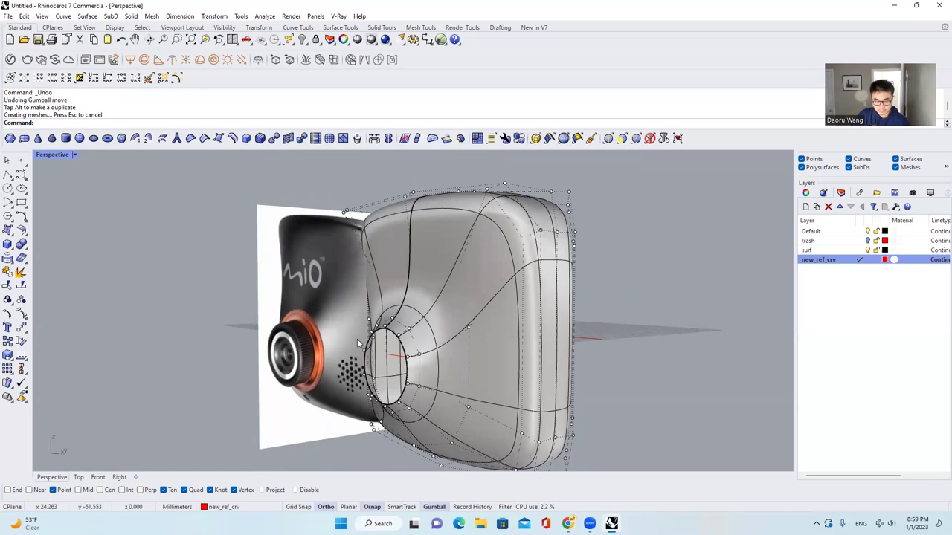
# Step: Select the control point ring on the rim of the lens opening in the U direction and move it slightly forward
pyautogui.moveTo(421, 332); pyautogui.dragTo(440, 331, button='right')
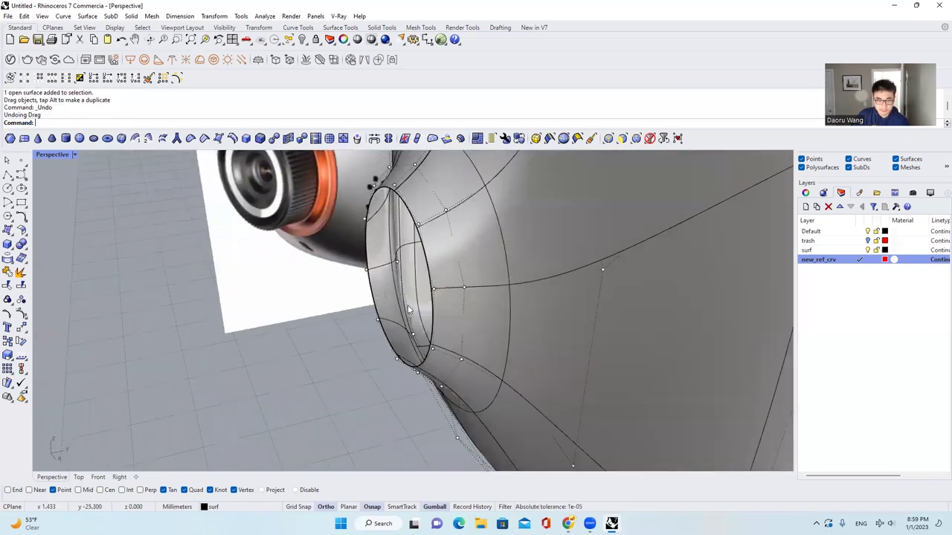
pyautogui.moveTo(408, 307); pyautogui.dragTo(402, 264, button='right')
pyautogui.click(379, 280)
pyautogui.scroll(5, 379, 281)
pyautogui.click(52, 78)
pyautogui.scroll(-9, 394, 240)
pyautogui.moveTo(412, 233); pyautogui.dragTo(393, 252, button='right')
pyautogui.moveTo(409, 279); pyautogui.dragTo(403, 284)
pyautogui.scroll(3, 396, 231)
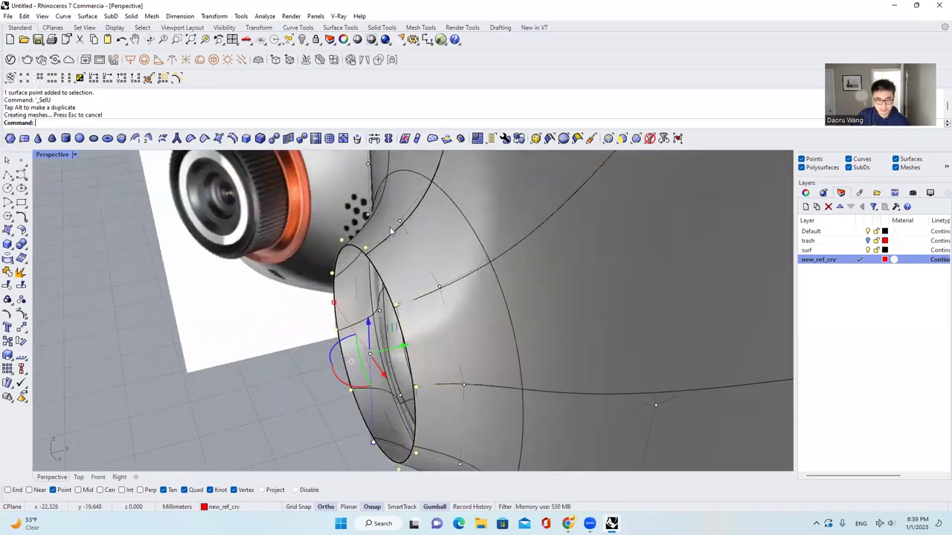
# Step: Select the second control point ring behind the lens opening in the U direction and move it slightly forward
pyautogui.click(400, 223)
pyautogui.click(52, 78)
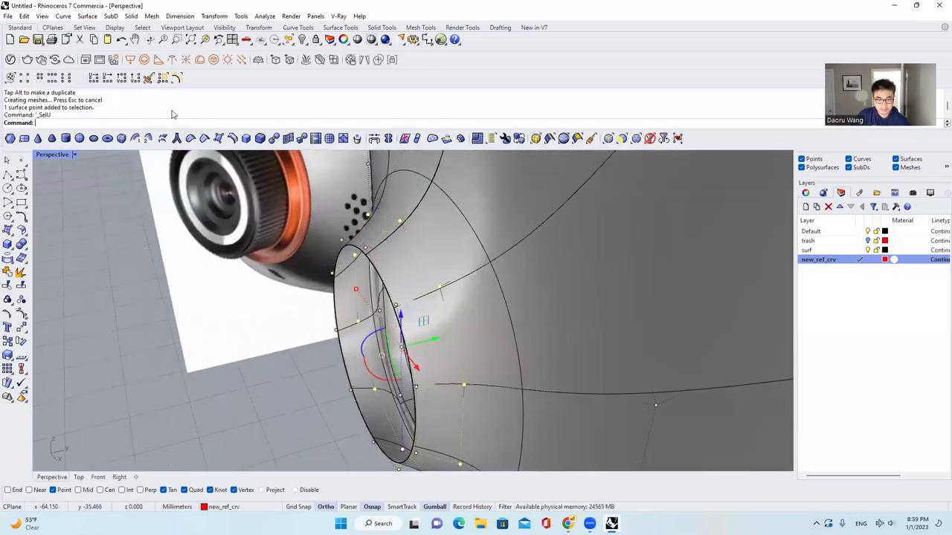
pyautogui.scroll(-7, 381, 196)
pyautogui.moveTo(381, 196); pyautogui.dragTo(360, 181, button='right')
pyautogui.moveTo(433, 277); pyautogui.dragTo(425, 277)
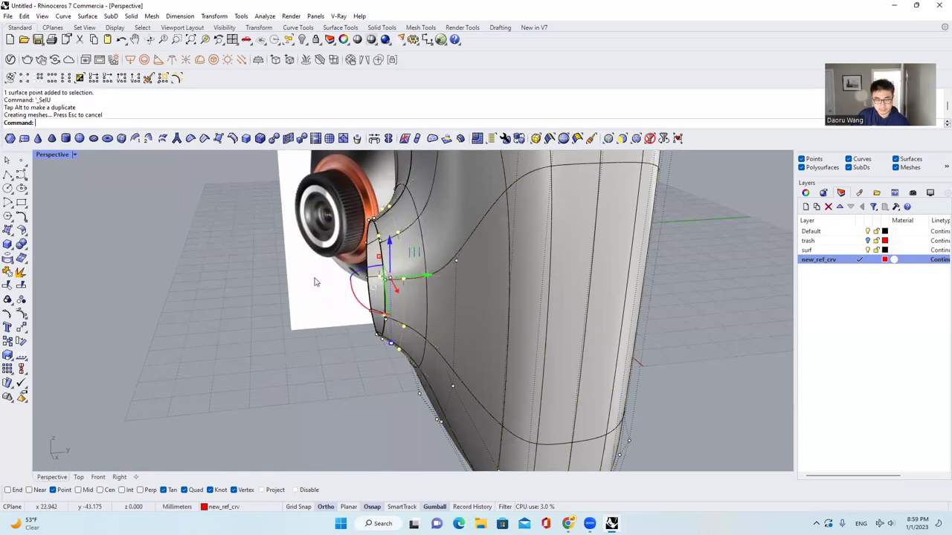
# Step: Select the control points on the body's side edge beside the lens opening and shift them outward along the X axis
pyautogui.moveTo(317, 280); pyautogui.dragTo(416, 275, button='right')
pyautogui.scroll(4, 357, 275)
pyautogui.keyDown('shift'); pyautogui.moveTo(305, 275); pyautogui.dragTo(294, 274); pyautogui.keyUp('shift')
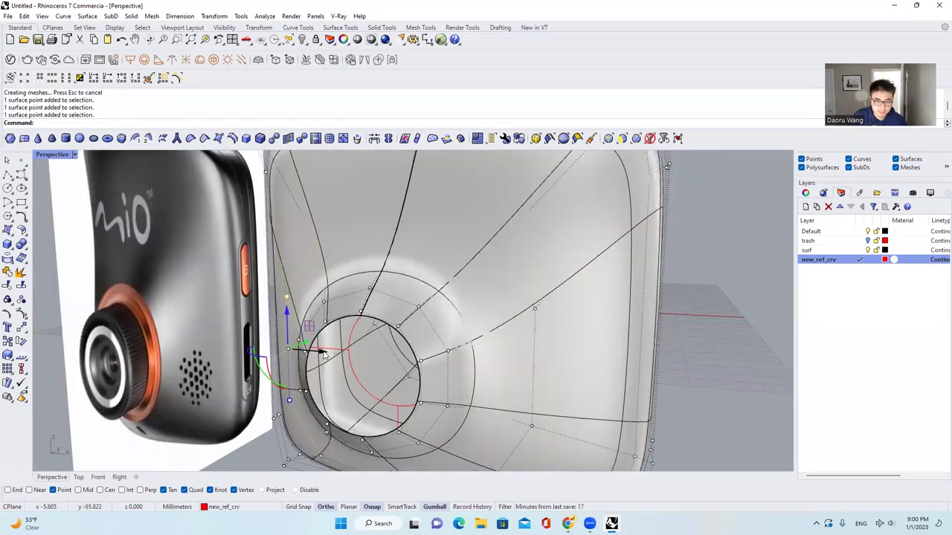
pyautogui.scroll(-4, 380, 311)
pyautogui.scroll(4, 367, 318)
pyautogui.moveTo(343, 340); pyautogui.dragTo(321, 337)
pyautogui.moveTo(326, 333); pyautogui.dragTo(338, 315, button='right')
pyautogui.scroll(3, 342, 314)
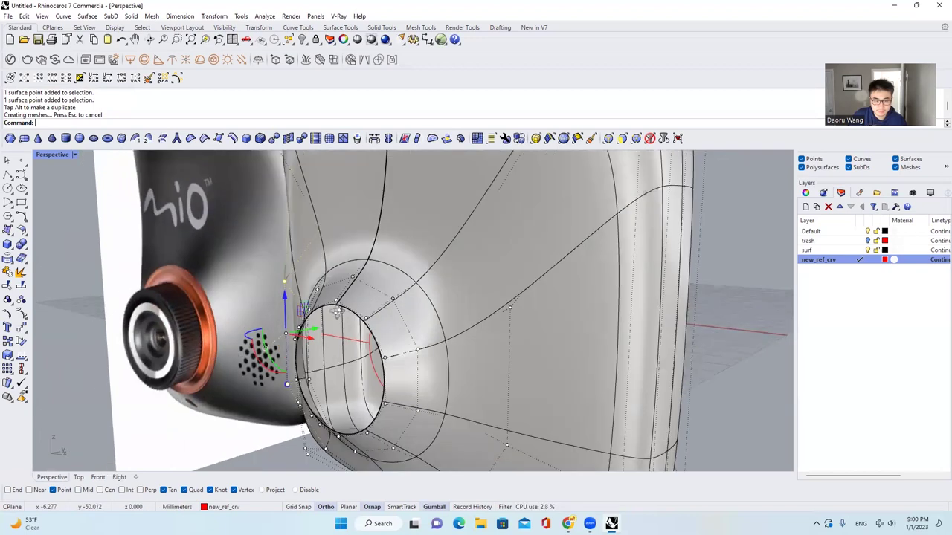
# Step: Undo the last point change, then raise the selected front-face control points above the lens opening and push them slightly back
pyautogui.scroll(-6, 346, 310)
pyautogui.scroll(6, 328, 276)
pyautogui.moveTo(329, 278); pyautogui.dragTo(388, 289, button='right')
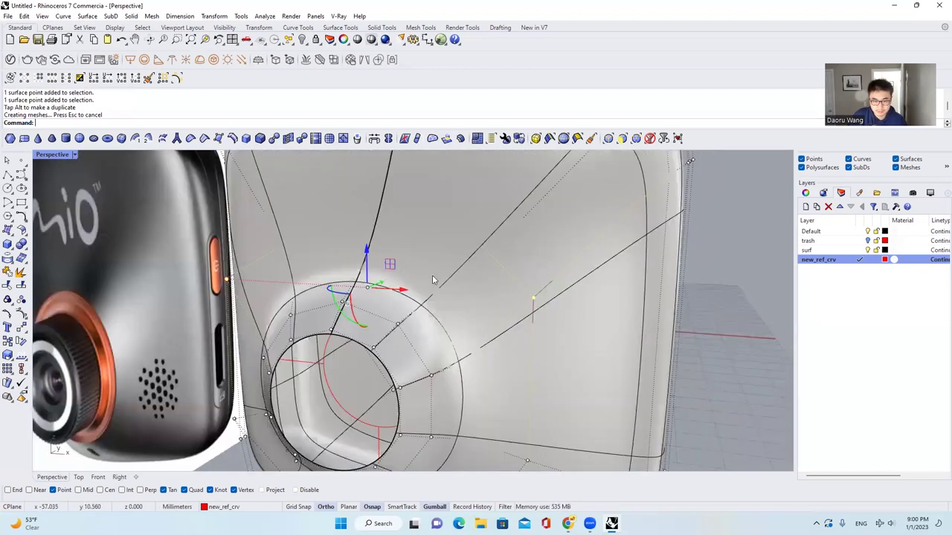
pyautogui.hotkey('ctrl', 'z')
pyautogui.moveTo(367, 290); pyautogui.dragTo(368, 268)
pyautogui.moveTo(379, 270); pyautogui.dragTo(380, 291, button='right')
pyautogui.moveTo(383, 291); pyautogui.dragTo(397, 286)
pyautogui.moveTo(361, 281); pyautogui.dragTo(340, 275, button='right')
# Step: Trace the side silhouettes of the reference camera and the model with red annotation lines to compare them, and clear the lines
pyautogui.scroll(-7, 341, 275)
pyautogui.scroll(2, 340, 275)
pyautogui.click(709, 389)
pyautogui.click(860, 472)
pyautogui.moveTo(204, 213); pyautogui.dragTo(213, 296)
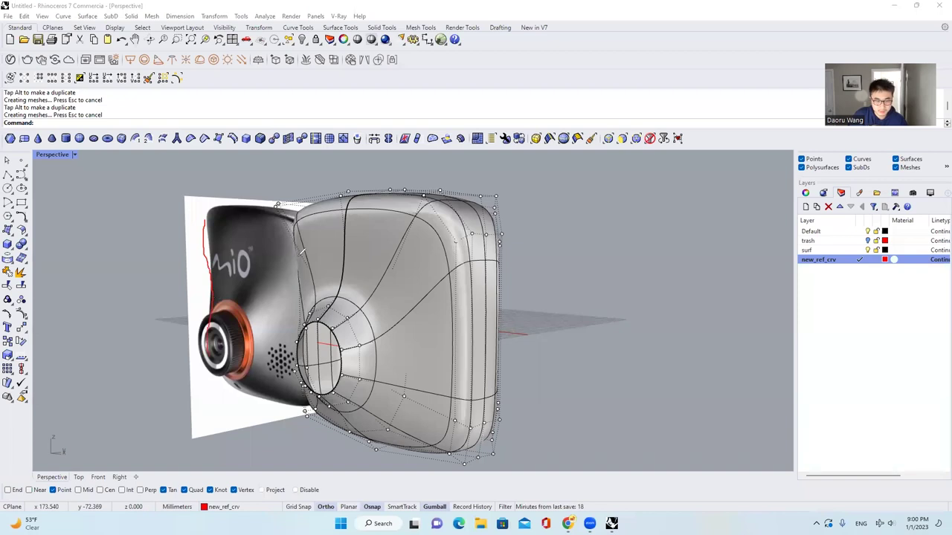
pyautogui.moveTo(300, 317); pyautogui.dragTo(296, 376)
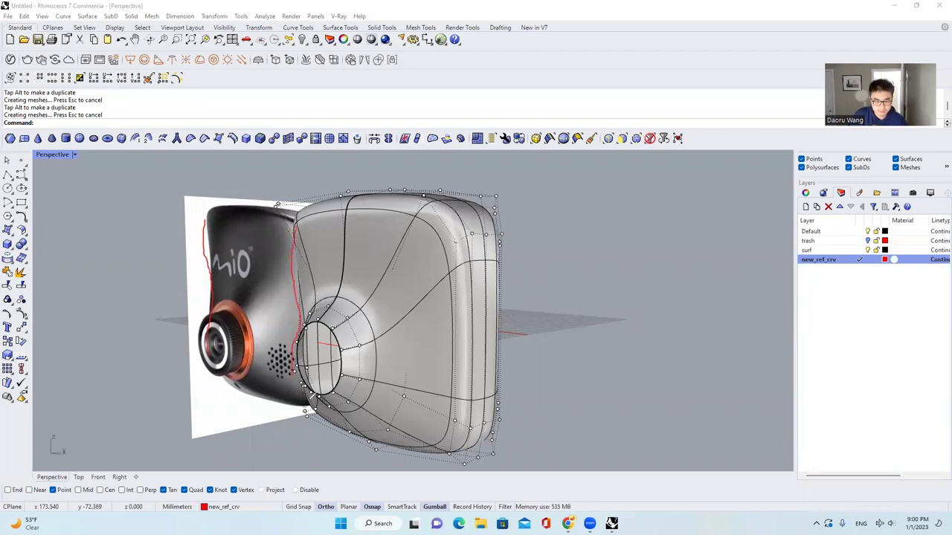
pyautogui.click(569, 114)
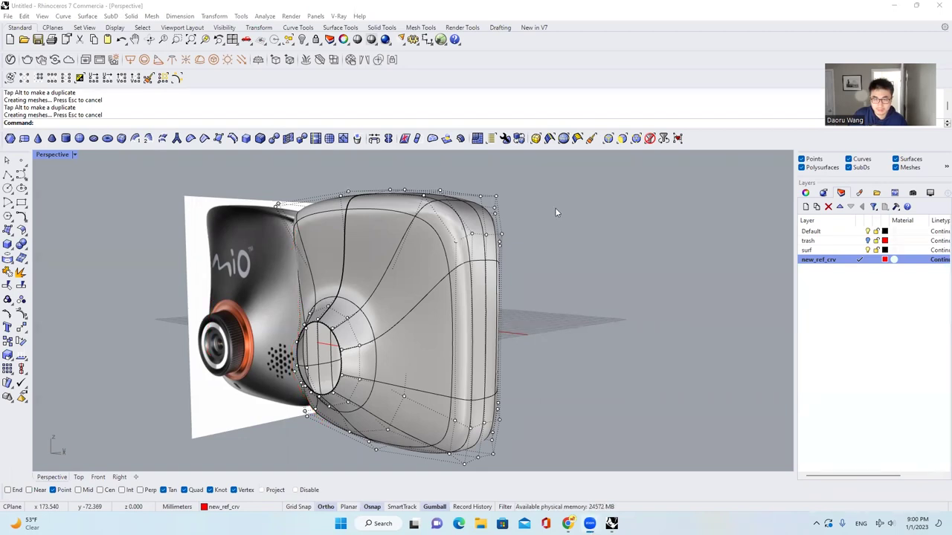
pyautogui.scroll(-2, 554, 213)
pyautogui.moveTo(554, 214); pyautogui.dragTo(632, 220, button='right')
pyautogui.scroll(4, 238, 297)
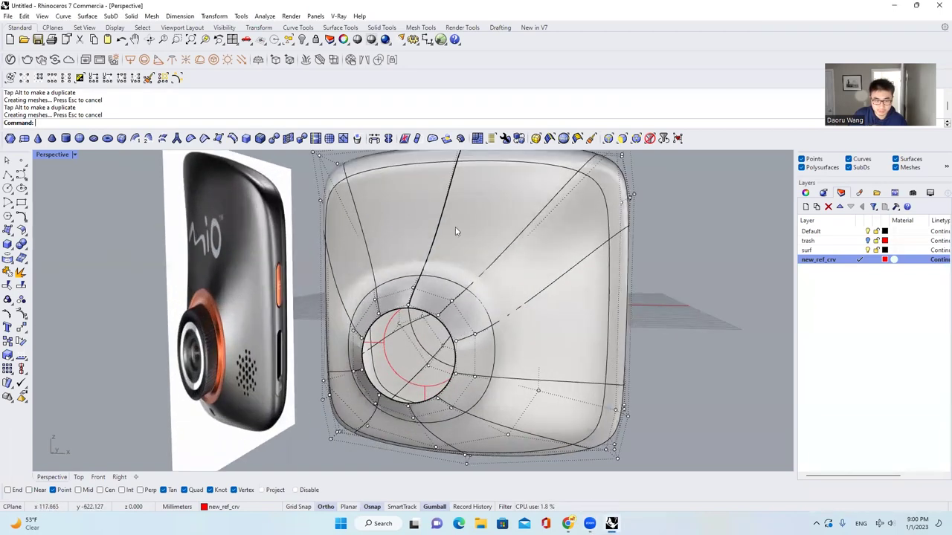
# Step: Select the red circle curve inside the lens opening and move it onto the opening's rim
pyautogui.scroll(-5, 455, 229)
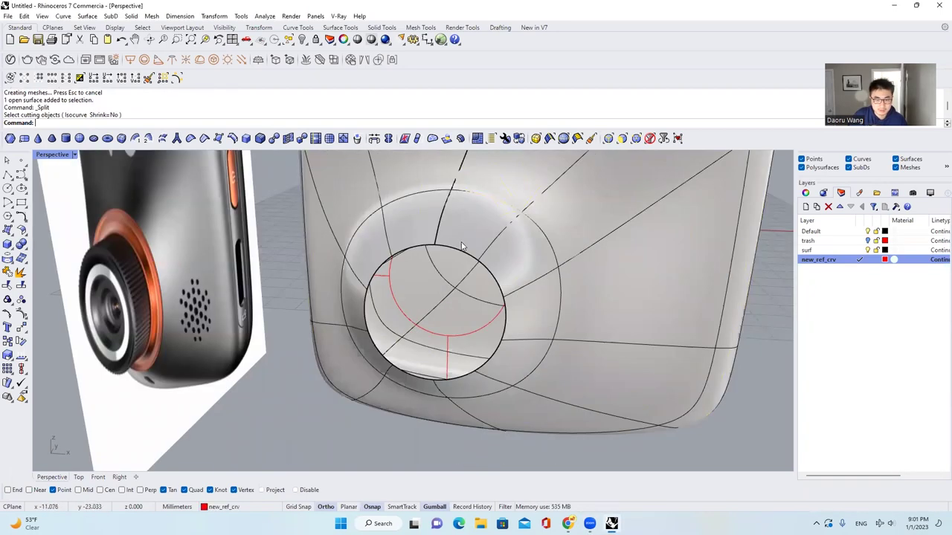
pyautogui.moveTo(435, 250); pyautogui.dragTo(447, 251, button='right')
pyautogui.scroll(-4, 447, 251)
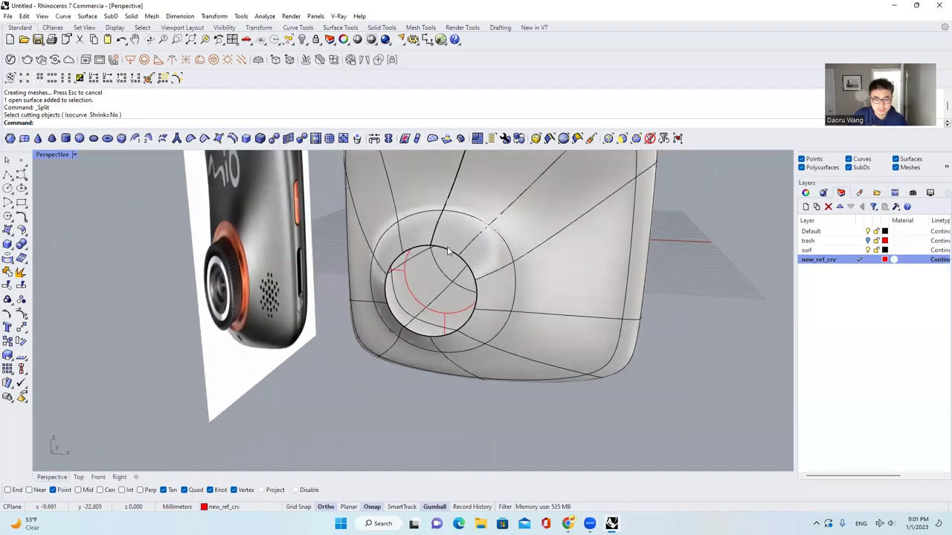
pyautogui.scroll(3, 448, 252)
pyautogui.click(374, 279)
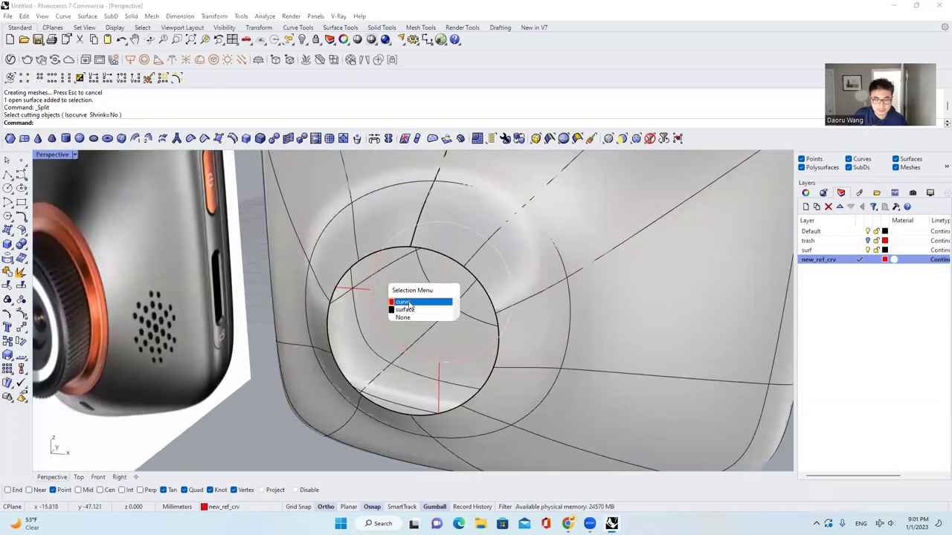
pyautogui.click(409, 304)
pyautogui.scroll(-3, 438, 276)
pyautogui.moveTo(450, 276)
pyautogui.mouseDown(button='right')
pyautogui.moveTo(407, 277)
pyautogui.moveTo(435, 283)
pyautogui.mouseUp(button='right')
pyautogui.moveTo(460, 279); pyautogui.dragTo(413, 301)
pyautogui.moveTo(406, 294); pyautogui.dragTo(439, 290, button='right')
pyautogui.scroll(4, 439, 290)
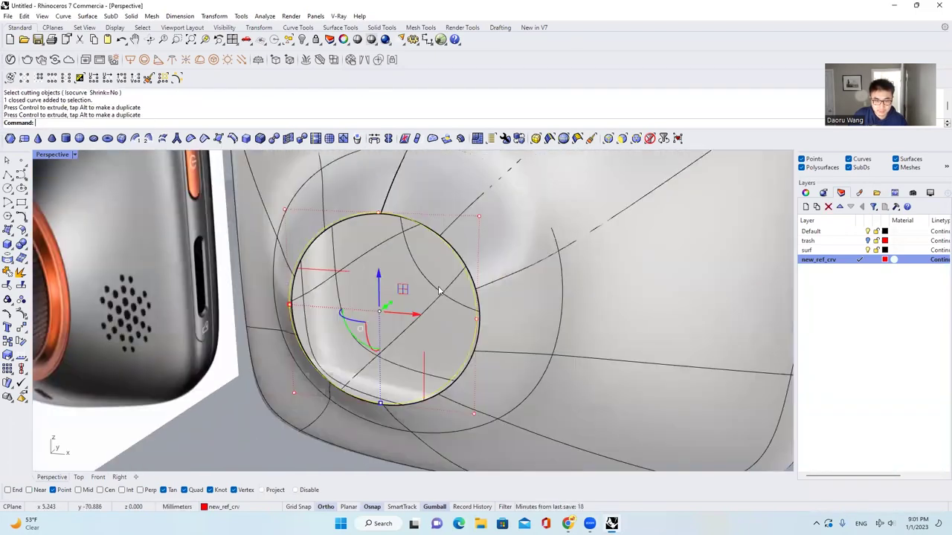
# Step: Rebuild the circle curve with a point count of 10 and degree 5, deleting the input
pyautogui.write('REV')
pyautogui.press('BackSpace')
pyautogui.press('BackSpace')
pyautogui.press('BackSpace')
pyautogui.write('Reb')
pyautogui.press('Return')
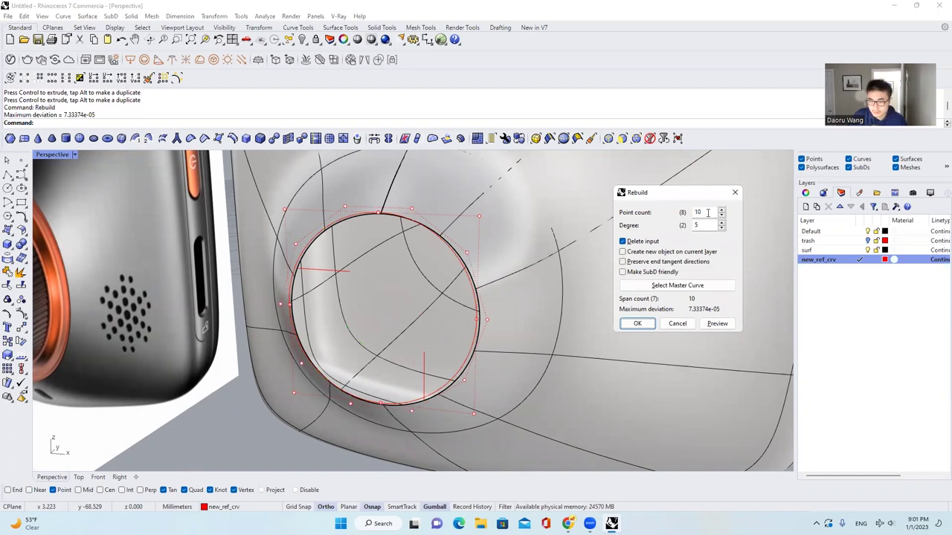
pyautogui.click(637, 325)
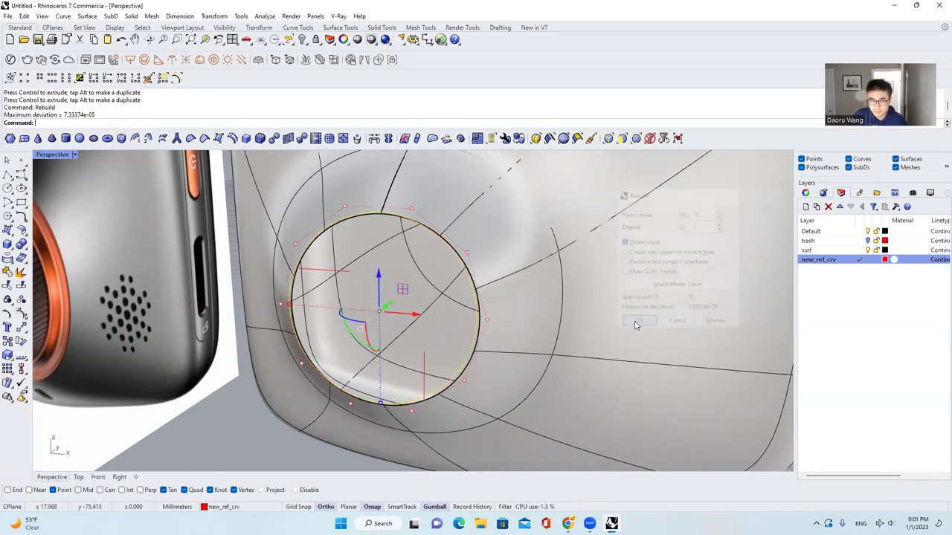
# Step: Examine the body surface's U and V point counts and degrees in the Rebuild options, leaving the surface as it is
pyautogui.click(530, 266)
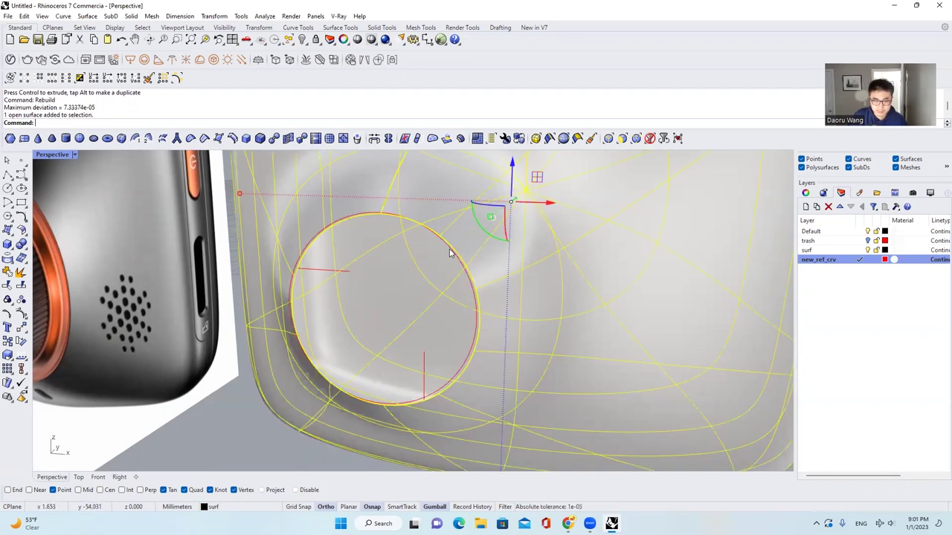
pyautogui.click(451, 251)
pyautogui.press('Escape')
pyautogui.scroll(-2, 513, 243)
pyautogui.click(512, 248)
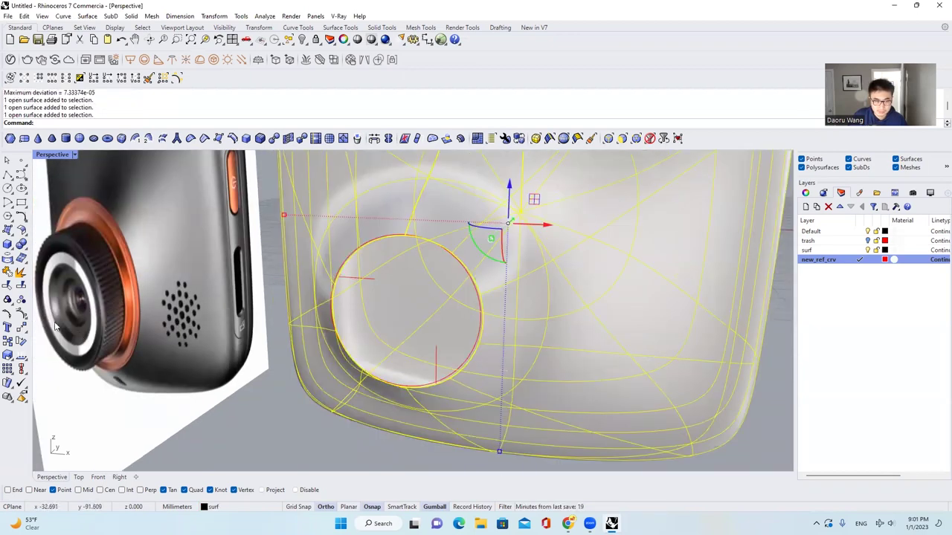
pyautogui.press('Return')
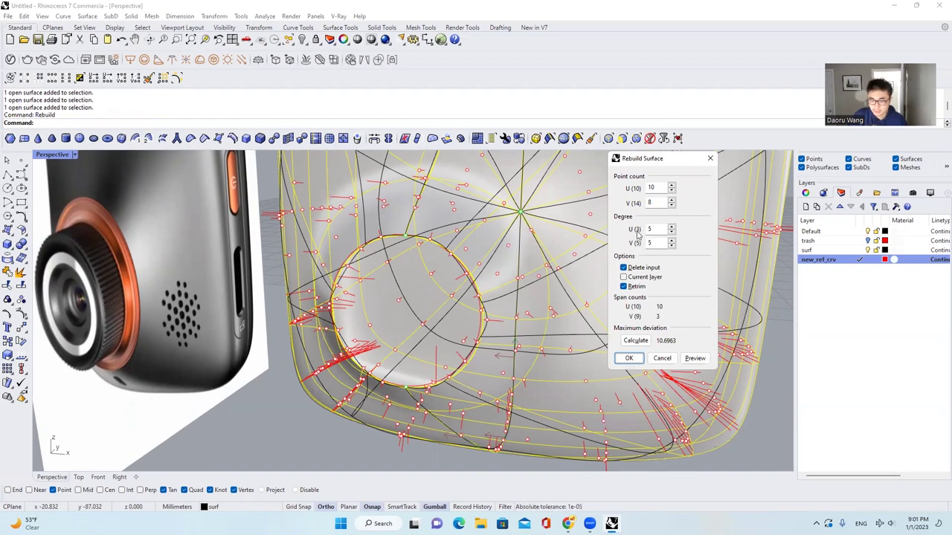
pyautogui.click(792, 469)
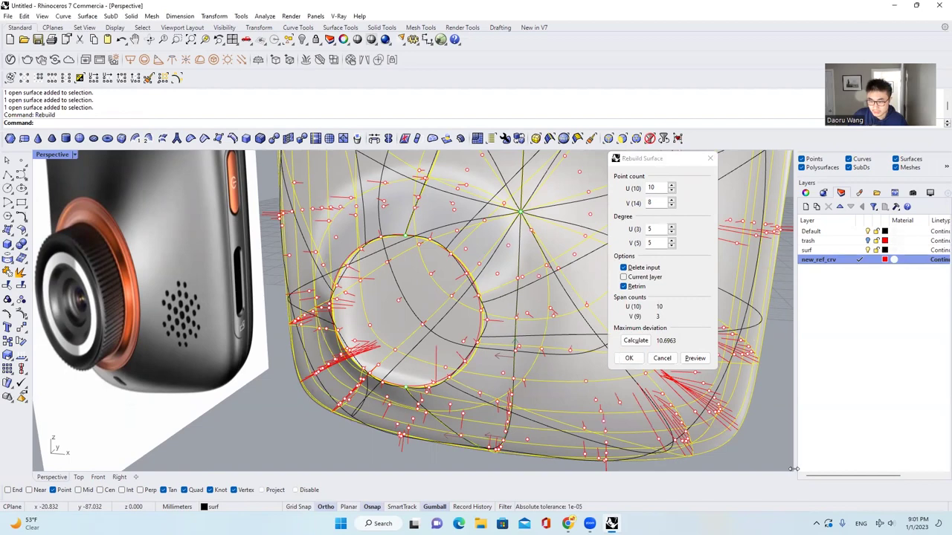
pyautogui.moveTo(643, 189); pyautogui.dragTo(620, 192)
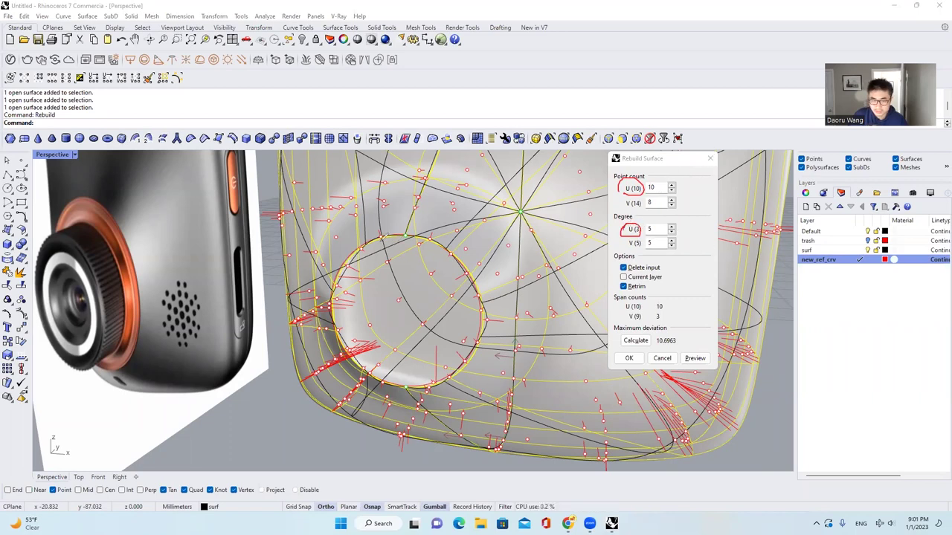
pyautogui.moveTo(389, 365); pyautogui.dragTo(358, 303)
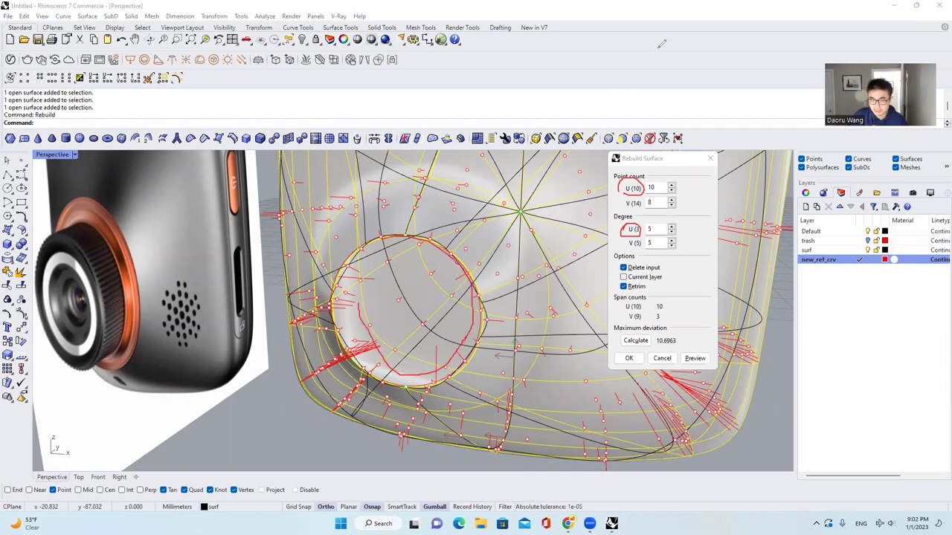
pyautogui.click(661, 359)
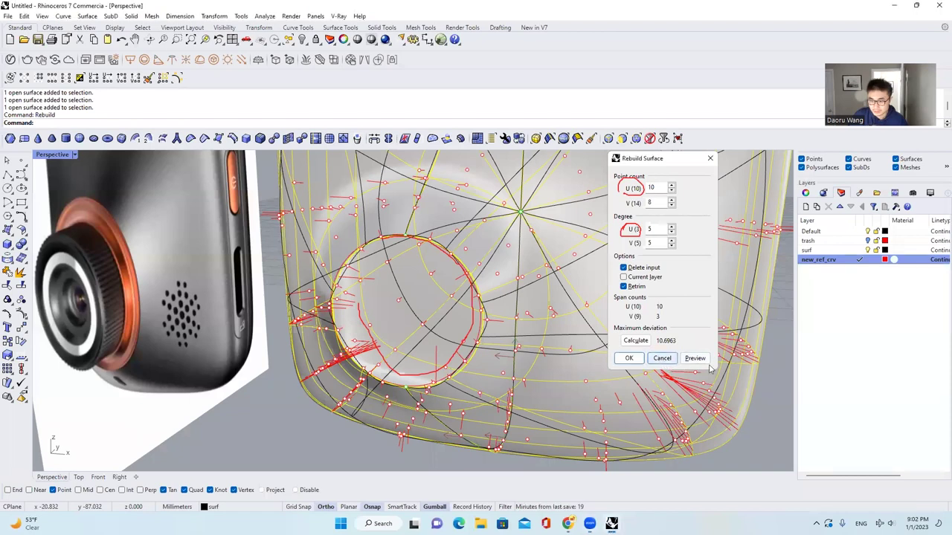
pyautogui.click(858, 474)
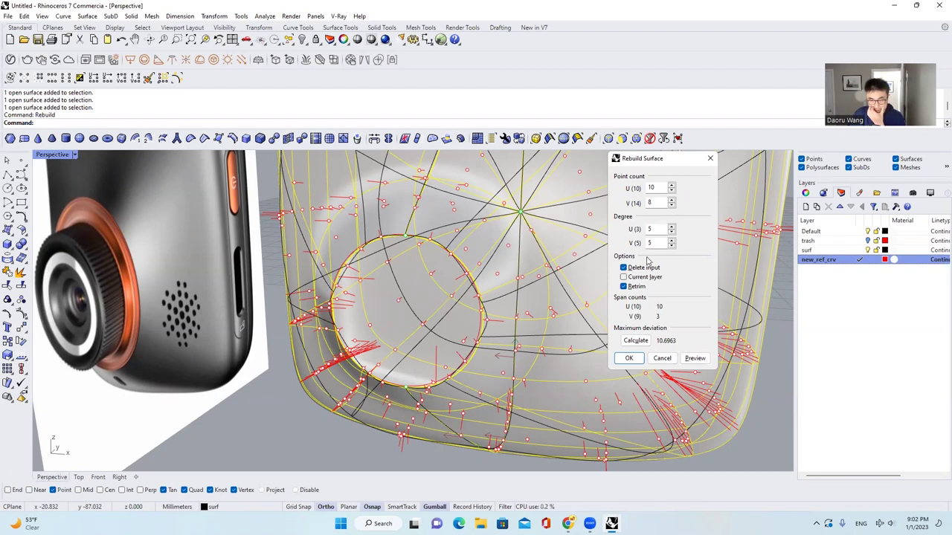
pyautogui.click(662, 358)
# Step: Change the body surface's U degree to 5 with Deformable set to Yes, accepting the default V degree
pyautogui.scroll(-5, 460, 276)
pyautogui.scroll(5, 458, 278)
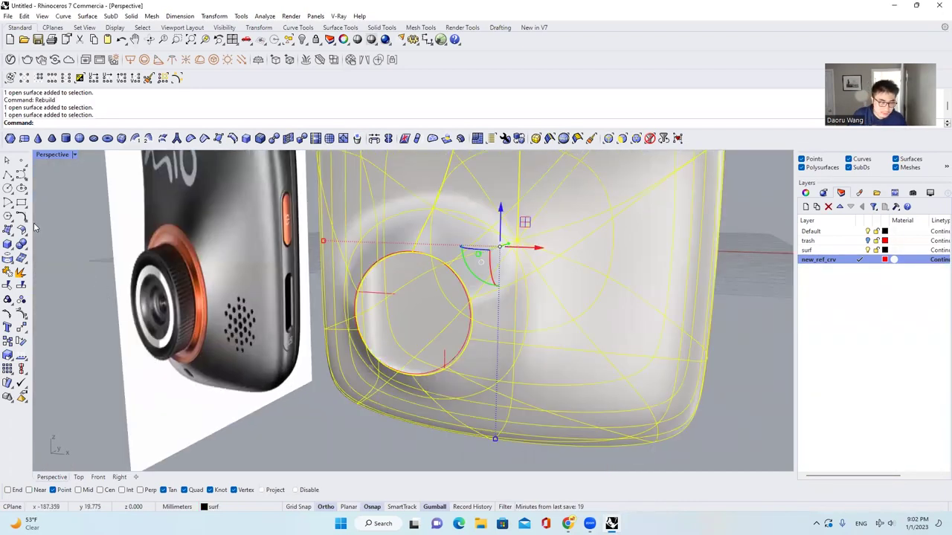
pyautogui.click(25, 223)
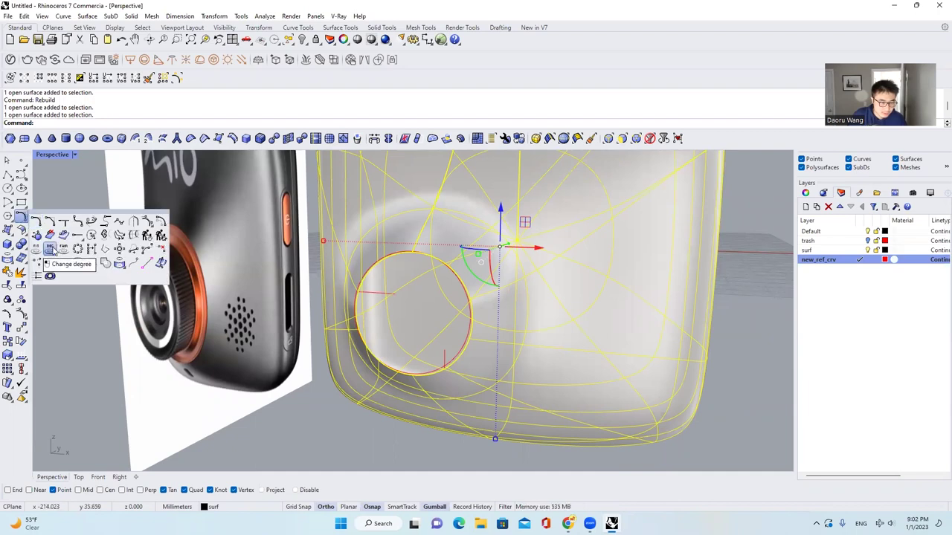
pyautogui.click(53, 251)
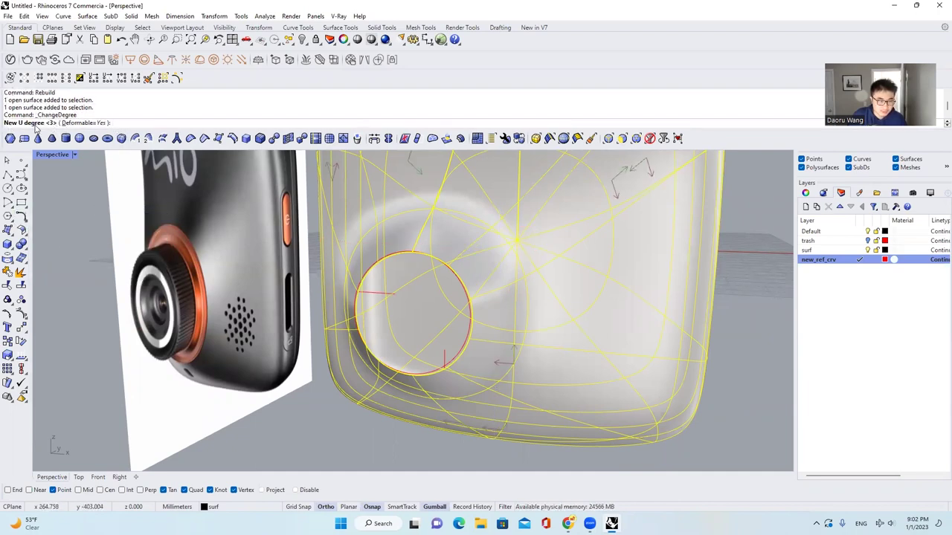
pyautogui.write('5')
pyautogui.press('Return')
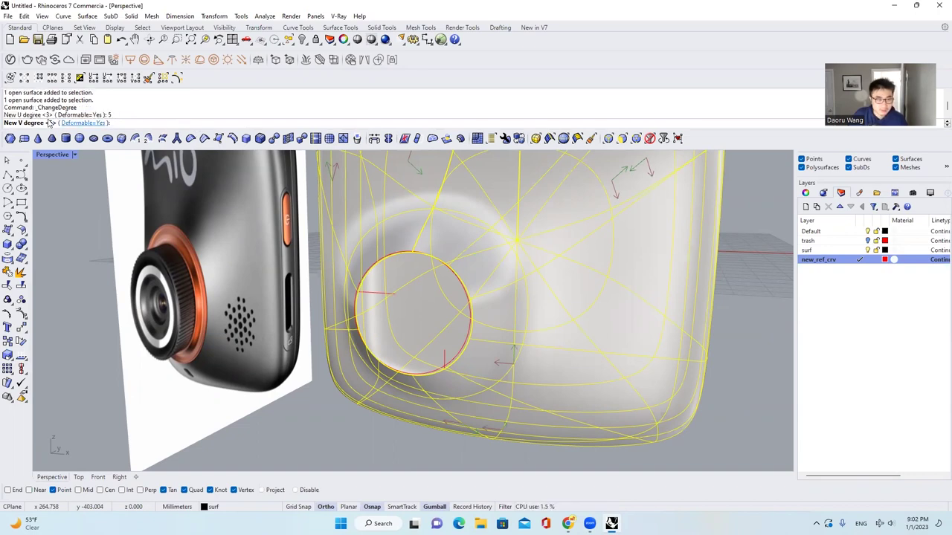
pyautogui.press('Return')
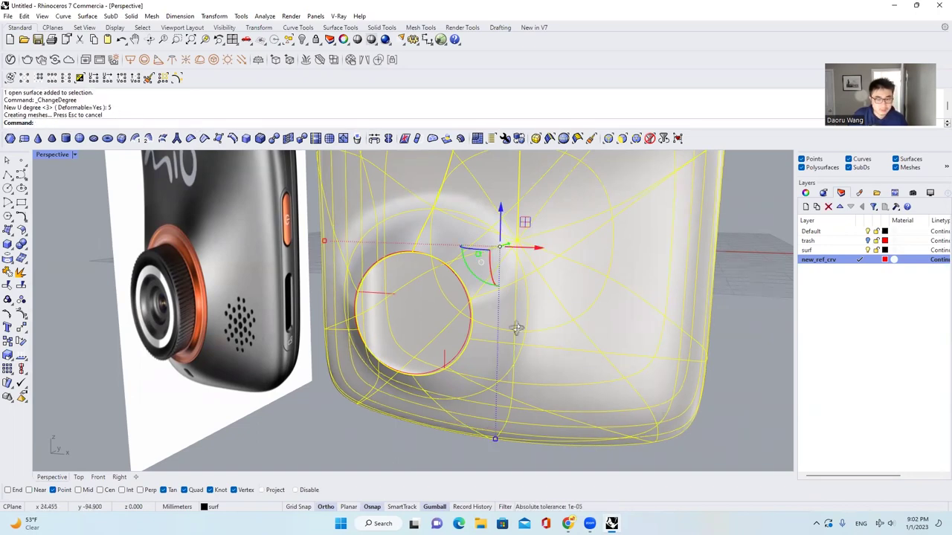
# Step: Check the body surface's new degrees in the Rebuild options without rebuilding it
pyautogui.moveTo(516, 328); pyautogui.dragTo(497, 304, button='right')
pyautogui.press('Escape')
pyautogui.click(497, 304)
pyautogui.press('Escape')
pyautogui.scroll(4, 452, 270)
pyautogui.scroll(-4, 453, 269)
pyautogui.moveTo(453, 270); pyautogui.dragTo(487, 269, button='right')
pyautogui.click(486, 270)
pyautogui.write('rebuild')
pyautogui.press('Return')
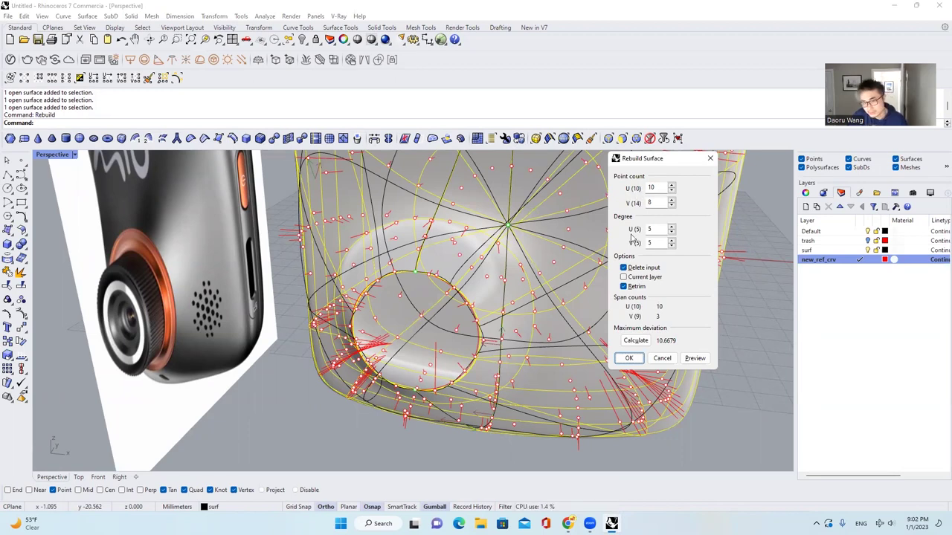
pyautogui.click(664, 361)
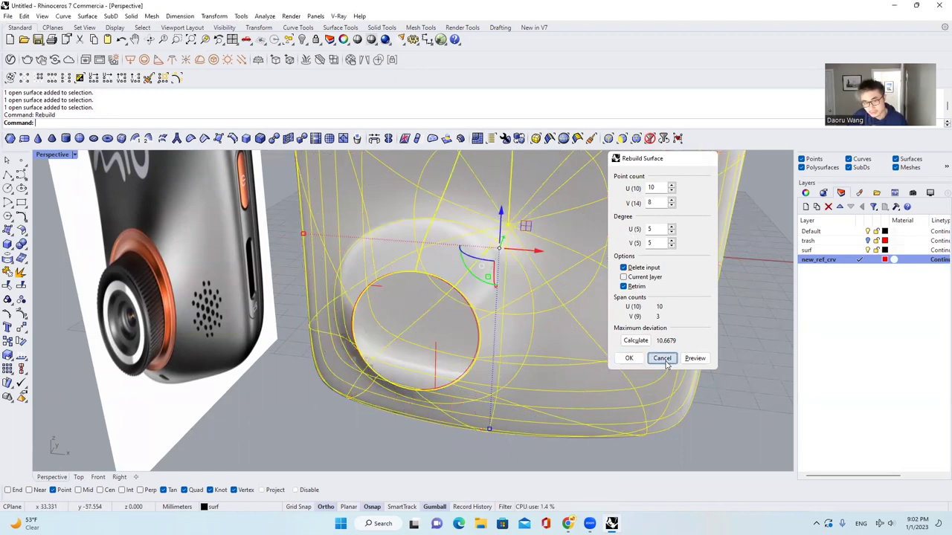
# Step: Show the body surface's control points and select the circle curve at the lens opening
pyautogui.press('Escape')
pyautogui.scroll(3, 457, 296)
pyautogui.click(446, 253)
pyautogui.scroll(-4, 446, 253)
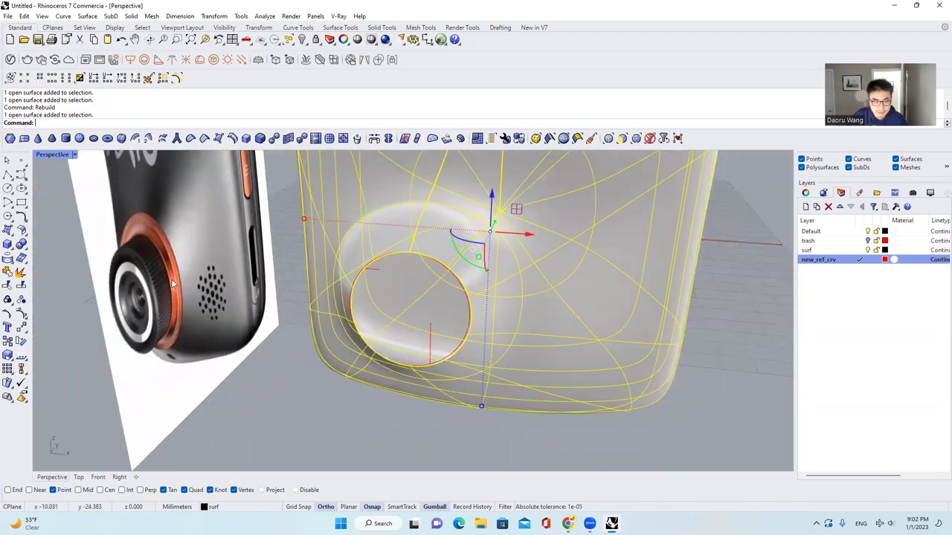
pyautogui.click(20, 314)
pyautogui.scroll(5, 424, 266)
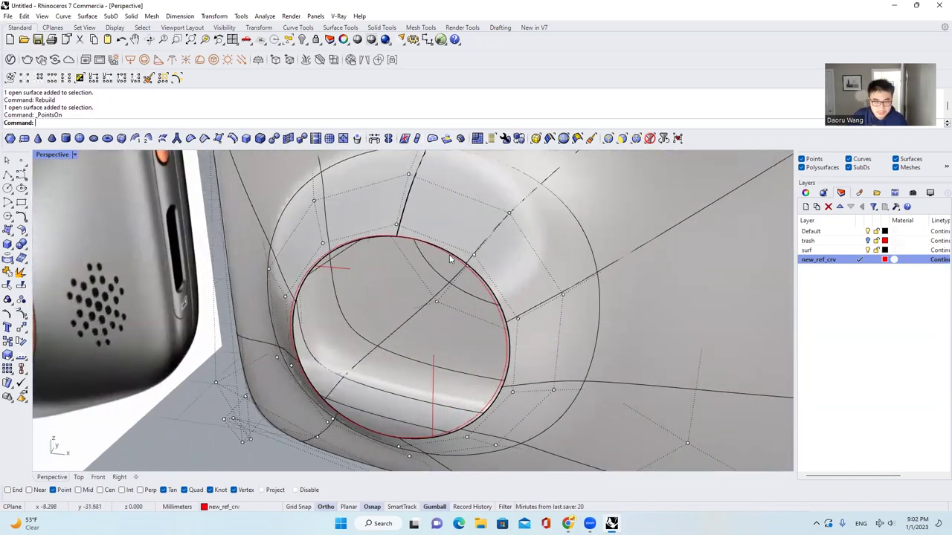
pyautogui.click(450, 257)
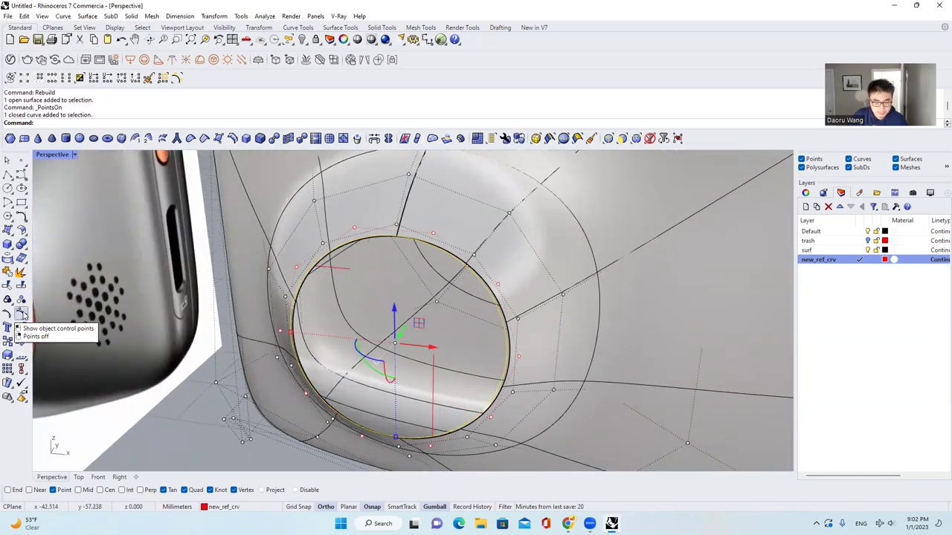
# Step: Compare the circle's control points with the surface's control points around the opening, and turn the control points off
pyautogui.scroll(3, 417, 210)
pyautogui.scroll(-4, 420, 212)
pyautogui.moveTo(421, 213); pyautogui.dragTo(491, 263, button='right')
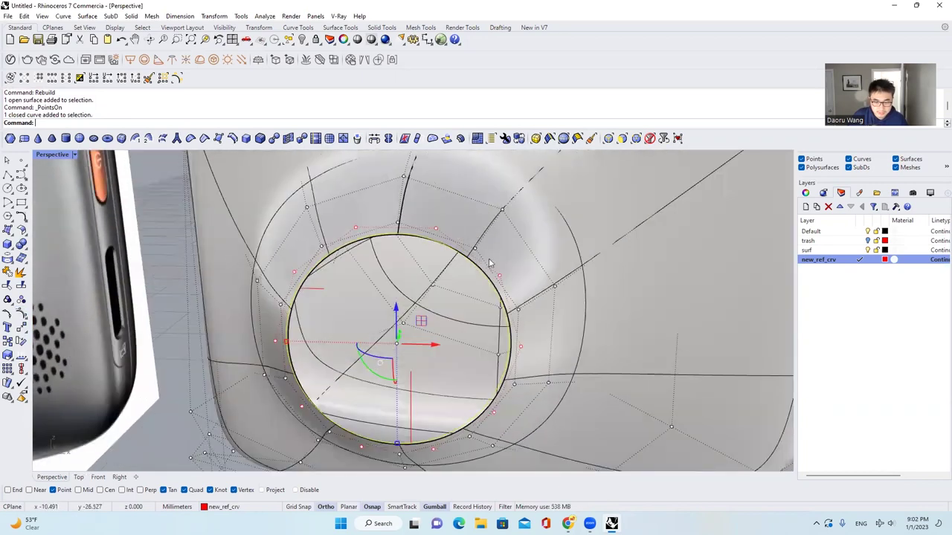
pyautogui.scroll(2, 468, 262)
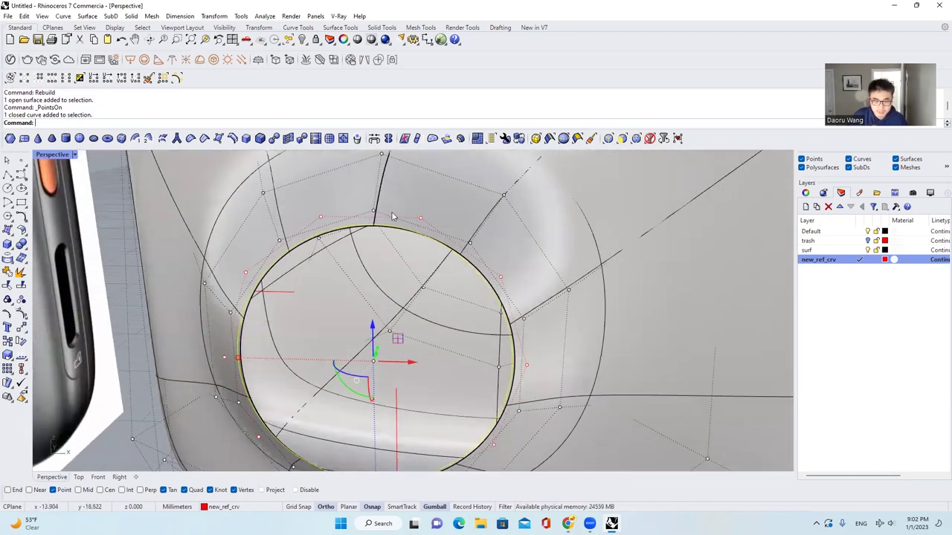
pyautogui.scroll(-2, 412, 218)
pyautogui.scroll(2, 379, 220)
pyautogui.press('Escape')
pyautogui.press('Escape')
# Step: Rotate the circle curve about 90 degrees around its centre in the plane of the lens opening
pyautogui.click(454, 243)
pyautogui.click(484, 268)
pyautogui.scroll(-4, 443, 263)
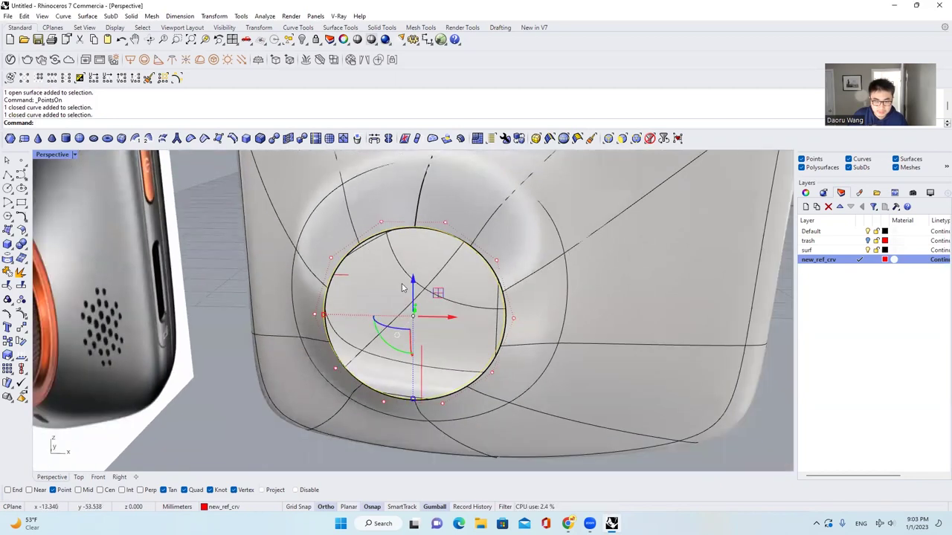
pyautogui.moveTo(386, 342); pyautogui.dragTo(414, 364)
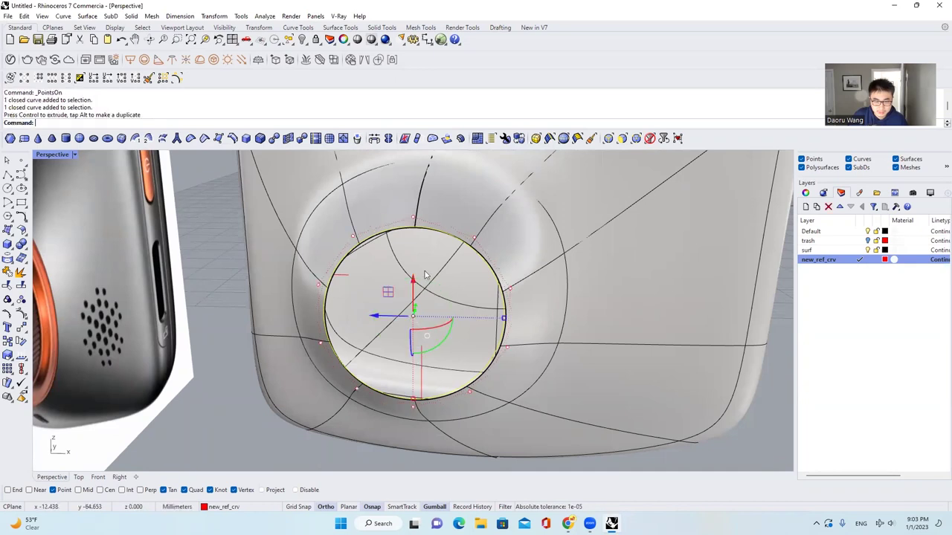
# Step: Turn on the body surface's control points and select the rotated circle curve
pyautogui.scroll(3, 444, 245)
pyautogui.scroll(-3, 443, 244)
pyautogui.click(442, 207)
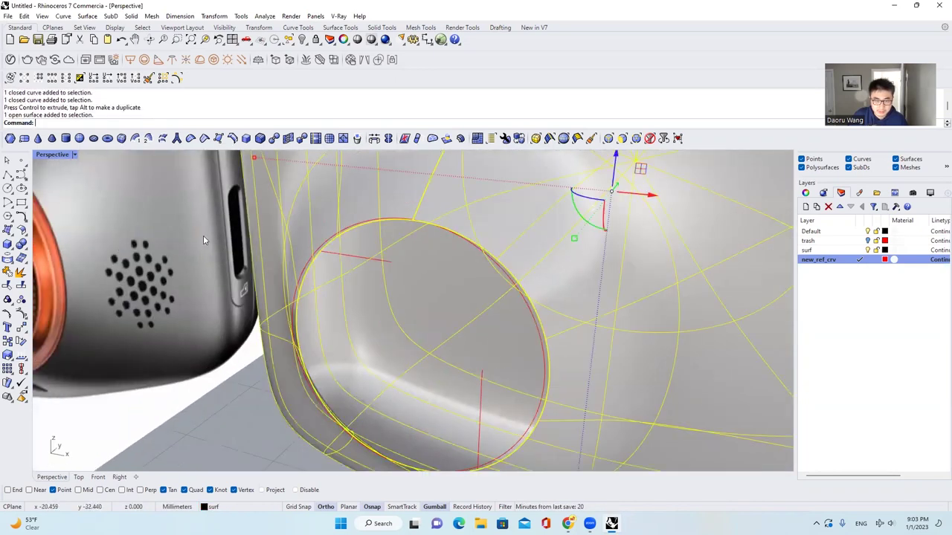
pyautogui.click(22, 313)
pyautogui.scroll(3, 430, 213)
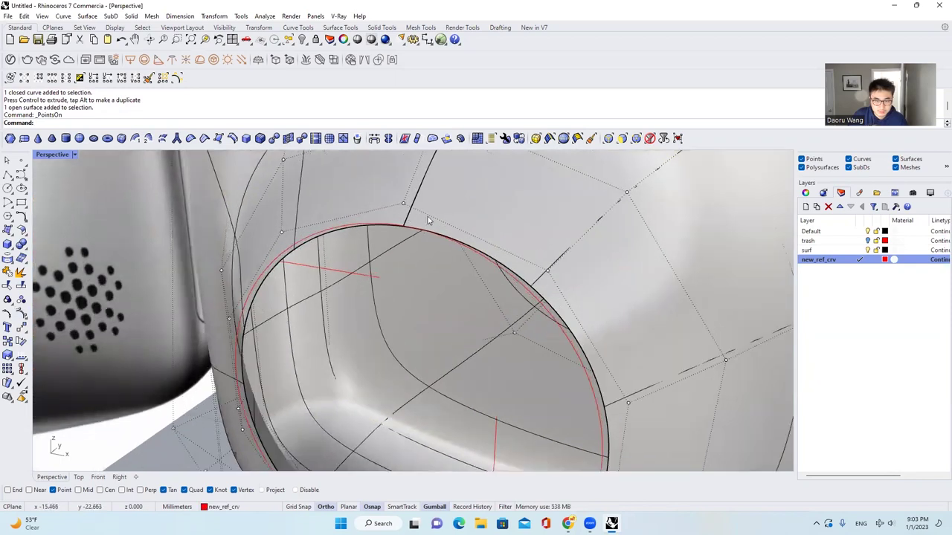
pyautogui.click(382, 226)
pyautogui.click(416, 250)
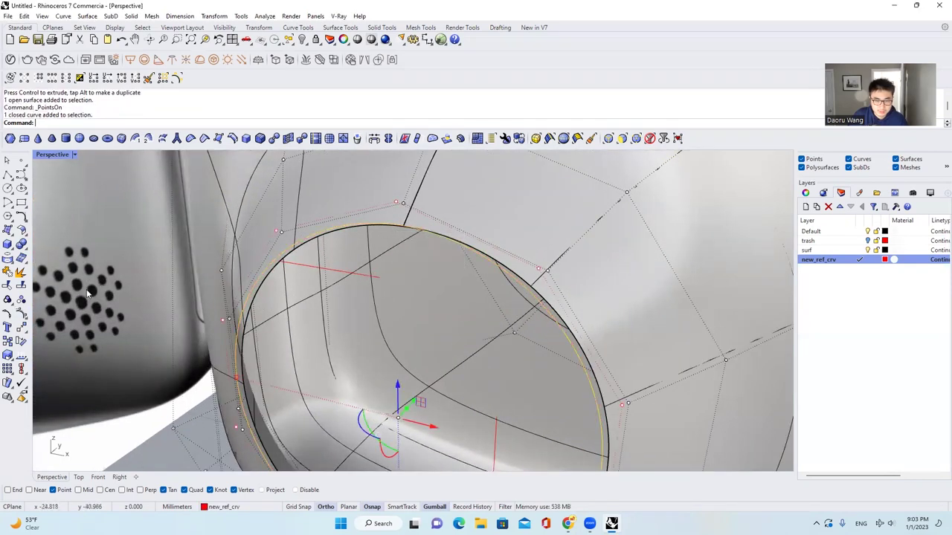
# Step: Examine how closely the rotated circle's control points line up with the surface's control points around the lens opening
pyautogui.scroll(2, 328, 234)
pyautogui.scroll(5, 439, 194)
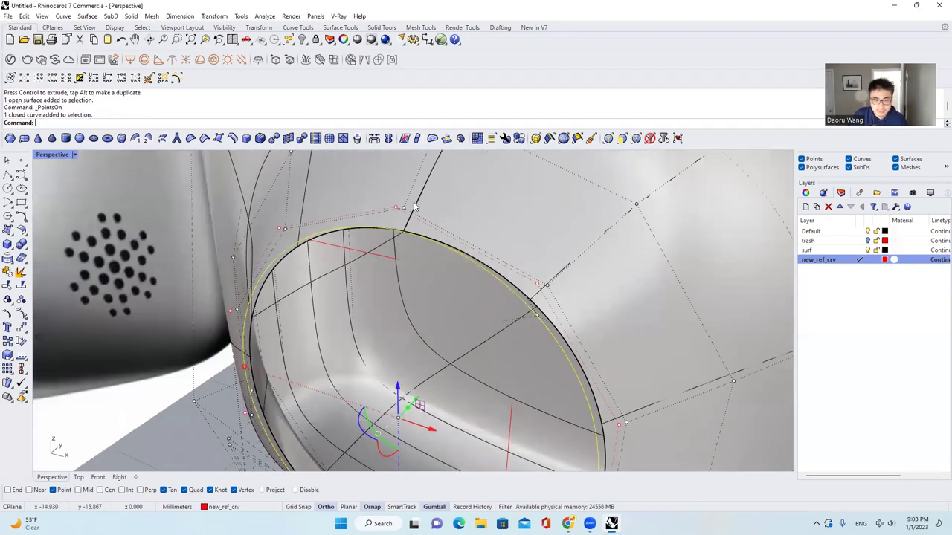
pyautogui.scroll(-4, 398, 220)
pyautogui.scroll(4, 469, 238)
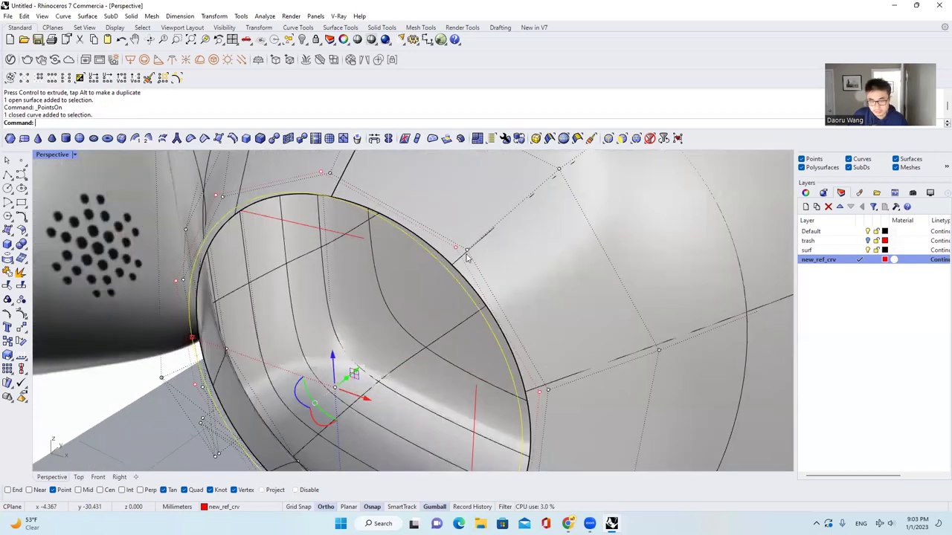
pyautogui.scroll(-4, 469, 238)
pyautogui.scroll(3, 458, 241)
pyautogui.scroll(-2, 446, 231)
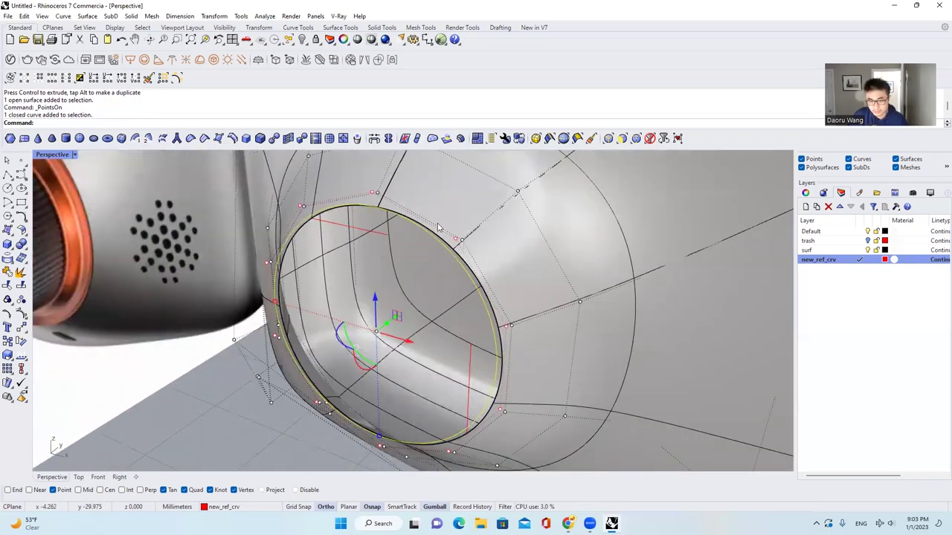
pyautogui.scroll(2, 437, 223)
pyautogui.scroll(-3, 413, 206)
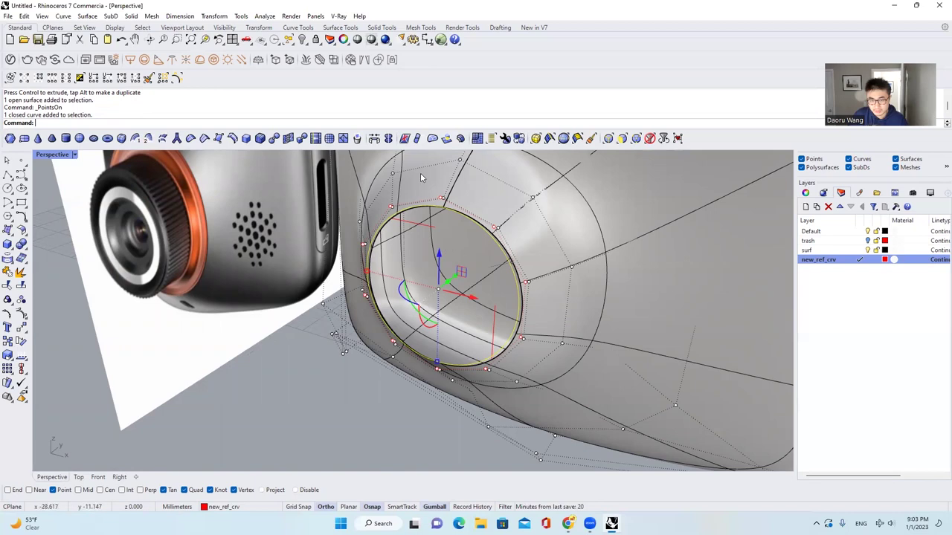
# Step: Select the body surface together with the circle curve and turn on the control points of both
pyautogui.scroll(2, 420, 173)
pyautogui.click(470, 244)
pyautogui.scroll(4, 476, 253)
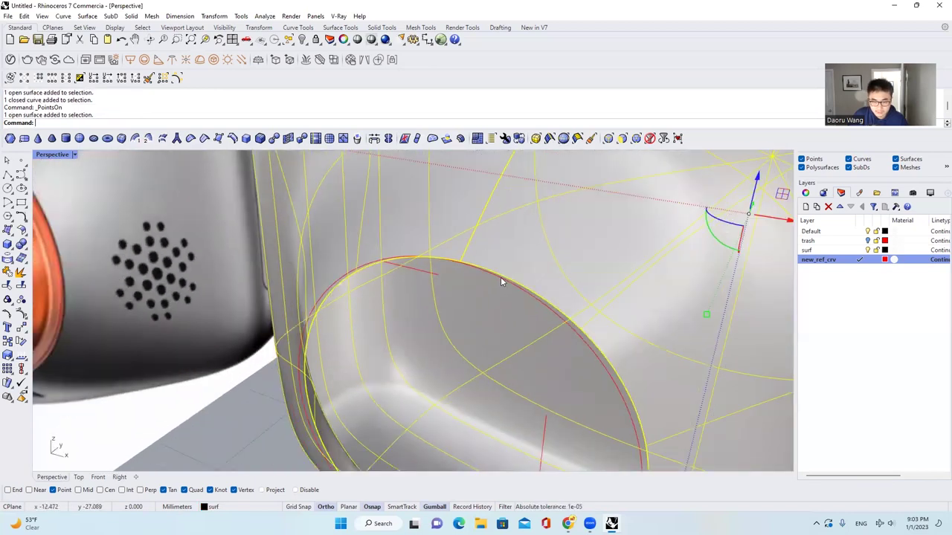
pyautogui.click(500, 279)
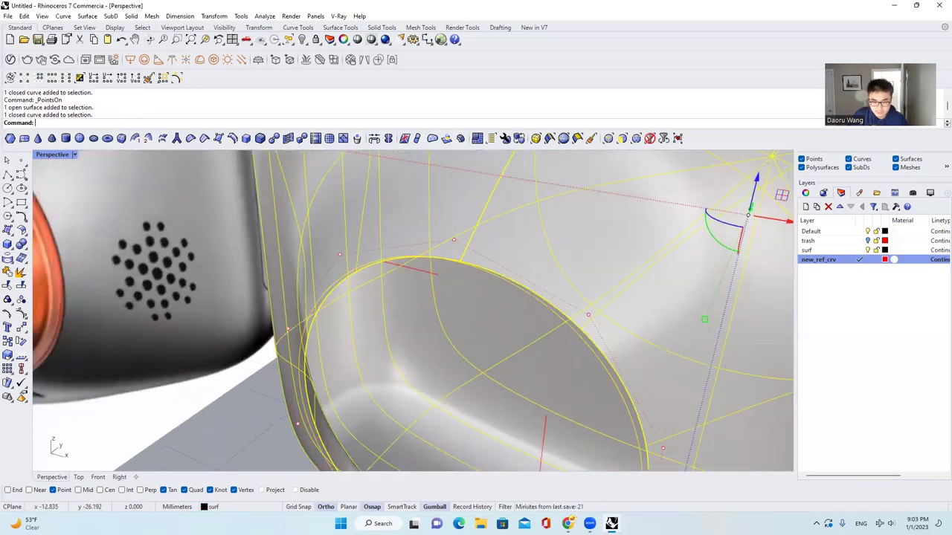
pyautogui.click(22, 314)
pyautogui.scroll(5, 433, 261)
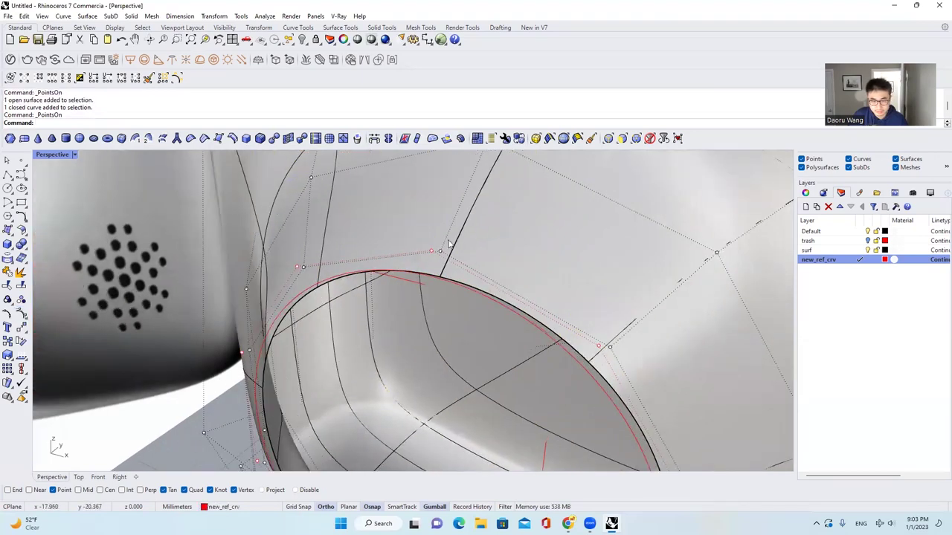
# Step: Move the surface's rim control point at the top of the lens opening onto the circle's matching control point
pyautogui.click(435, 261)
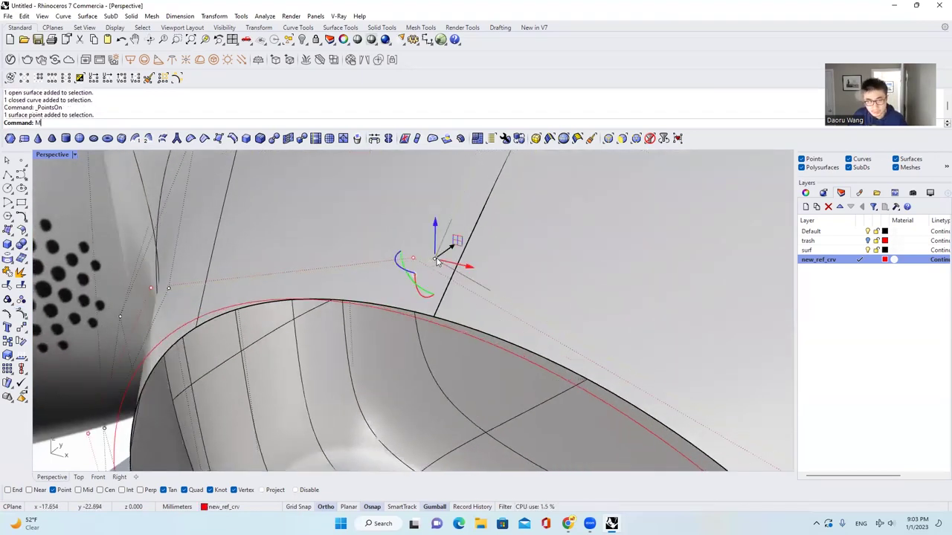
pyautogui.press('Return')
pyautogui.click(439, 260)
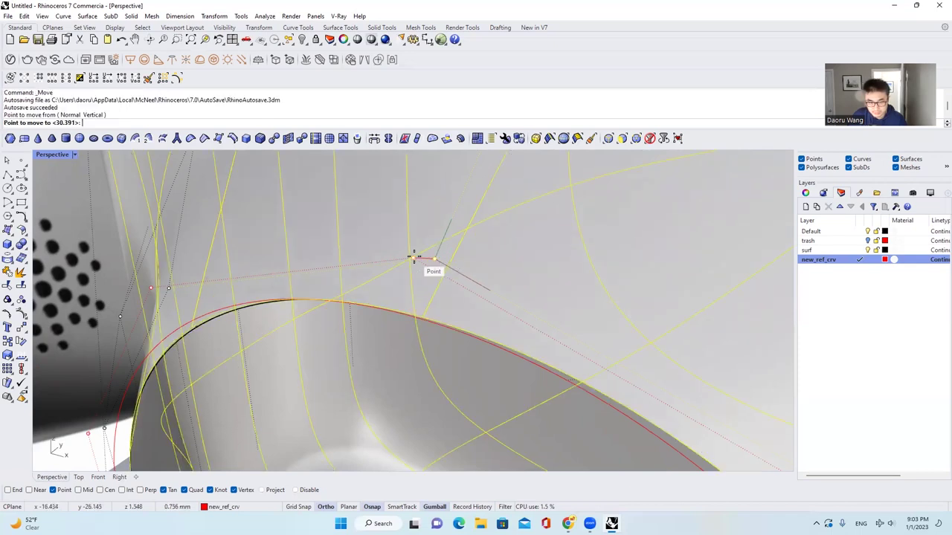
pyautogui.click(414, 258)
# Step: Move the surface's upper-right rim control point onto the adjacent control point of the circle
pyautogui.scroll(-4, 421, 198)
pyautogui.moveTo(421, 198); pyautogui.dragTo(540, 268, button='right')
pyautogui.scroll(4, 568, 281)
pyautogui.click(575, 280)
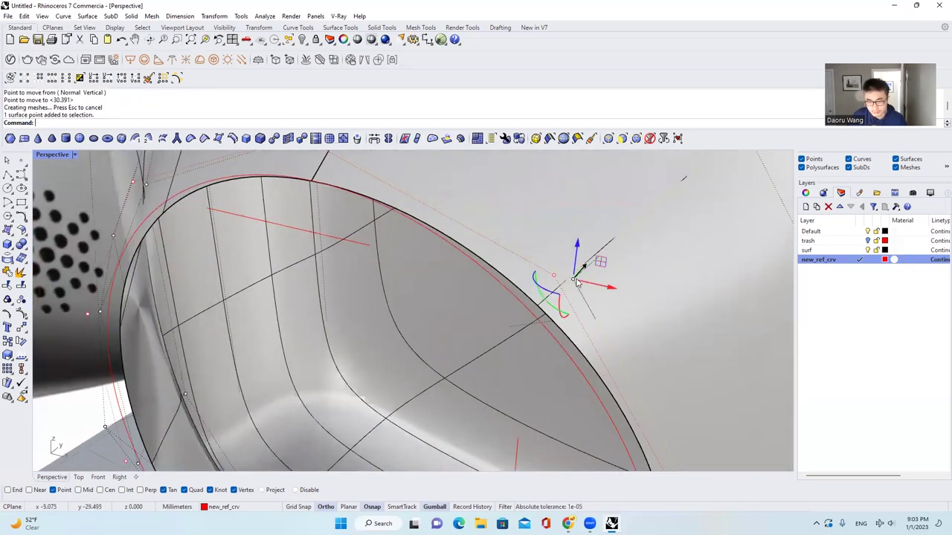
pyautogui.scroll(2, 576, 279)
pyautogui.write('m')
pyautogui.press('Return')
pyautogui.click(570, 280)
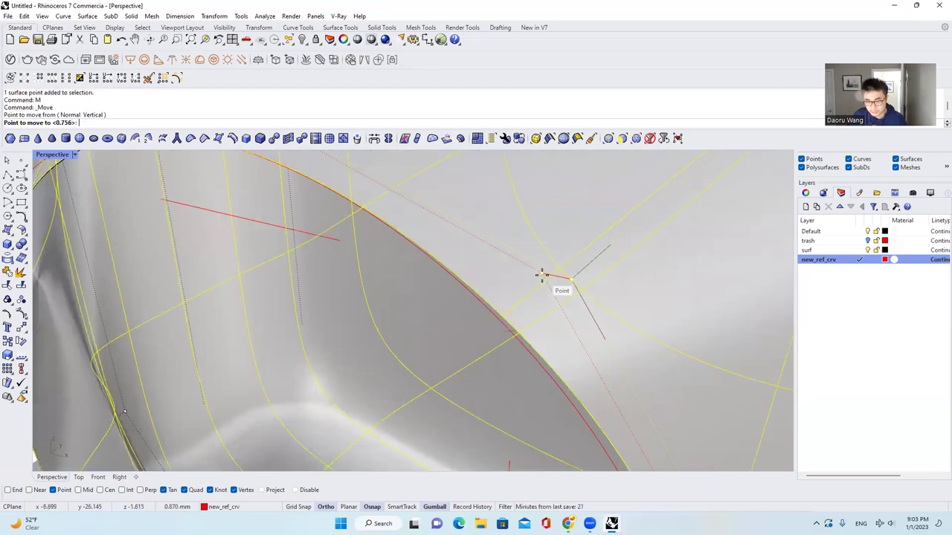
pyautogui.click(542, 273)
# Step: Snap the rim control point just above the opening's right side onto the circle's corresponding control point
pyautogui.scroll(-6, 484, 180)
pyautogui.scroll(6, 590, 333)
pyautogui.click(567, 322)
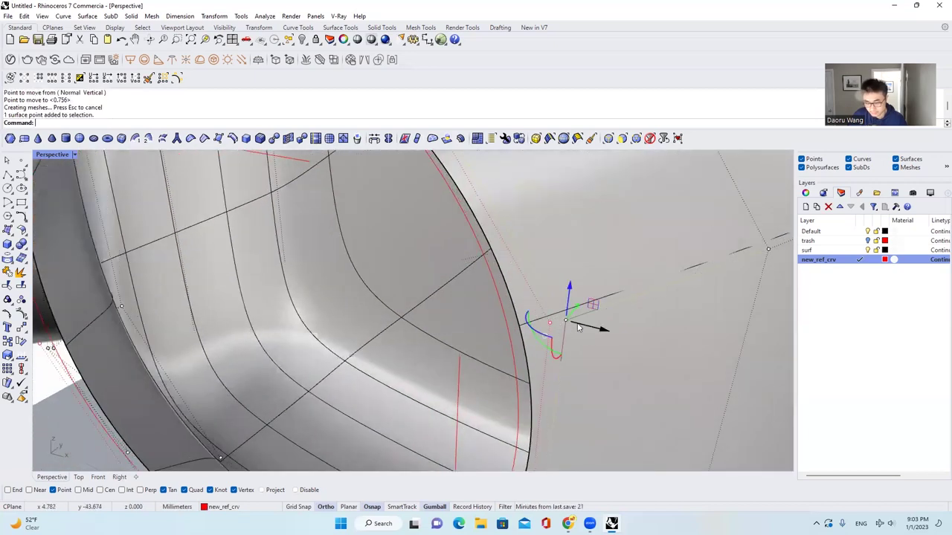
pyautogui.press('Return')
pyautogui.click(567, 321)
pyautogui.click(554, 322)
# Step: Snap the rim control point just below the opening's right side onto the circle's corresponding control point
pyautogui.scroll(-10, 539, 214)
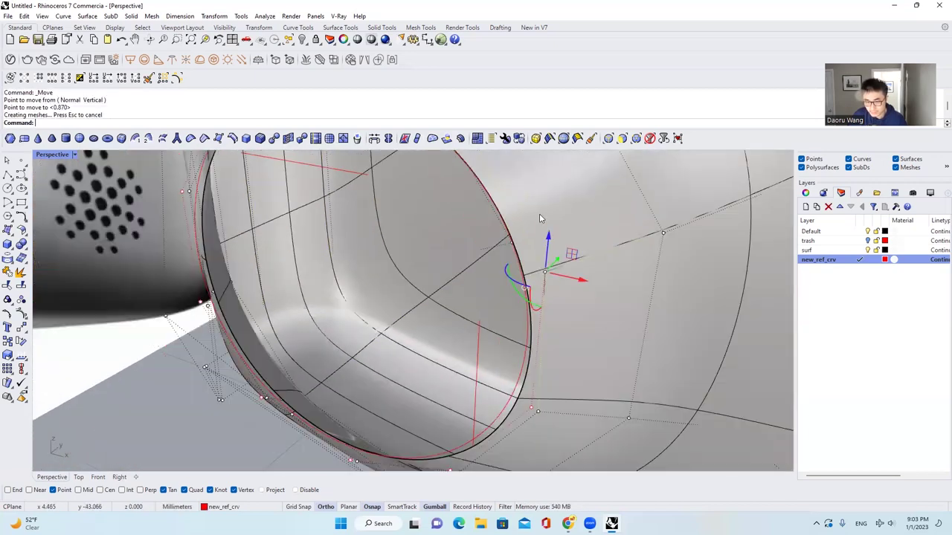
pyautogui.scroll(5, 540, 317)
pyautogui.scroll(5, 539, 312)
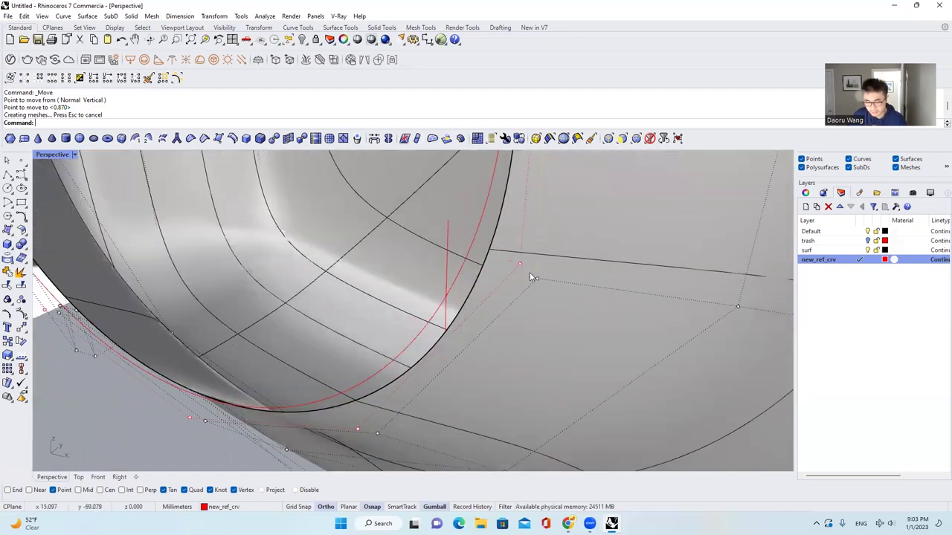
pyautogui.moveTo(536, 281); pyautogui.dragTo(550, 284, button='right')
pyautogui.write('M')
pyautogui.press('Return')
pyautogui.click(536, 280)
pyautogui.click(517, 261)
# Step: Move the surface's lower-right rim control point onto the nearest control point of the circle
pyautogui.scroll(-8, 513, 266)
pyautogui.scroll(6, 489, 288)
pyautogui.click(504, 319)
pyautogui.scroll(-4, 476, 323)
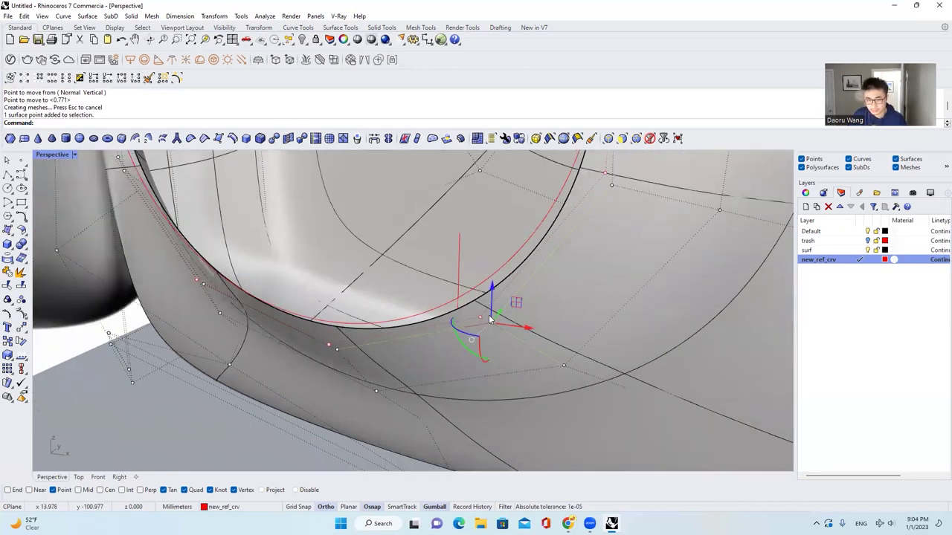
pyautogui.scroll(4, 489, 301)
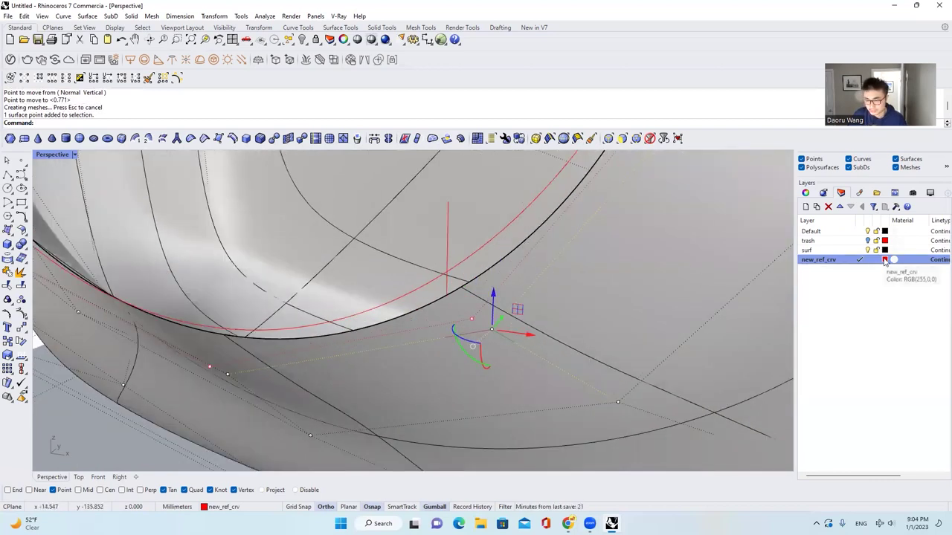
pyautogui.moveTo(520, 318); pyautogui.dragTo(511, 322, button='right')
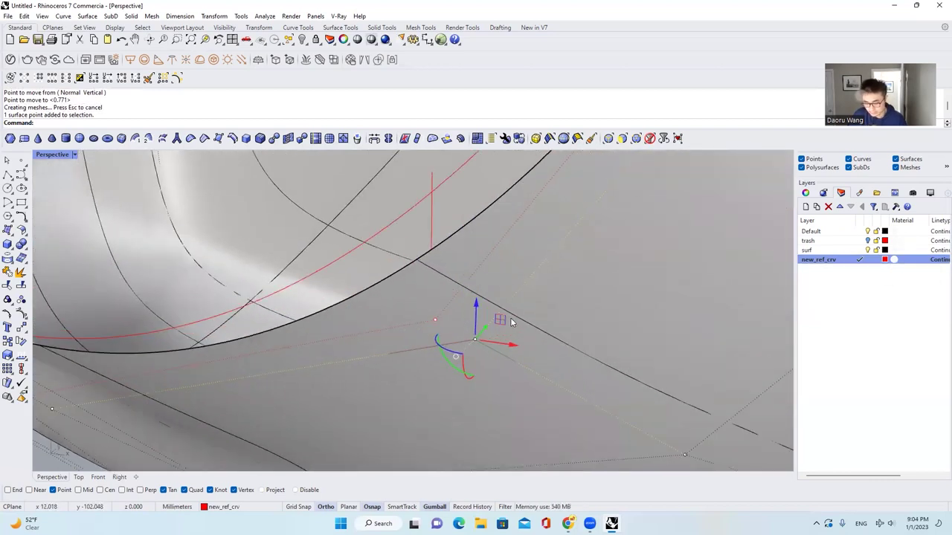
pyautogui.press('Return')
pyautogui.click(474, 339)
pyautogui.click(435, 320)
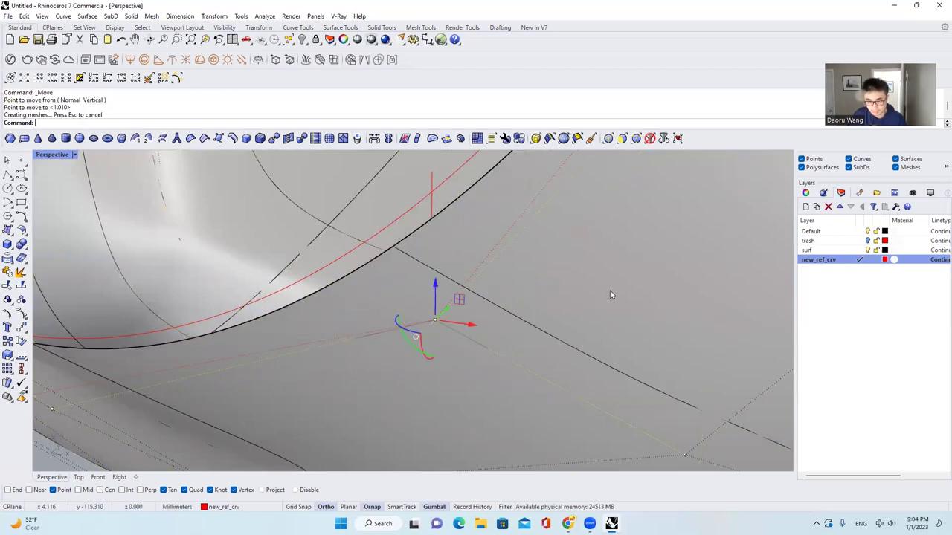
# Step: Move the rim control point at the bottom of the lens opening onto the circle's bottom control point
pyautogui.moveTo(612, 296); pyautogui.dragTo(714, 258, button='right')
pyautogui.click(482, 341)
pyautogui.press('Return')
pyautogui.click(482, 342)
pyautogui.click(469, 330)
# Step: Move the surface's lower-left rim control point onto the nearest control point of the circle
pyautogui.scroll(5, 426, 313)
pyautogui.click(427, 315)
pyautogui.press('Return')
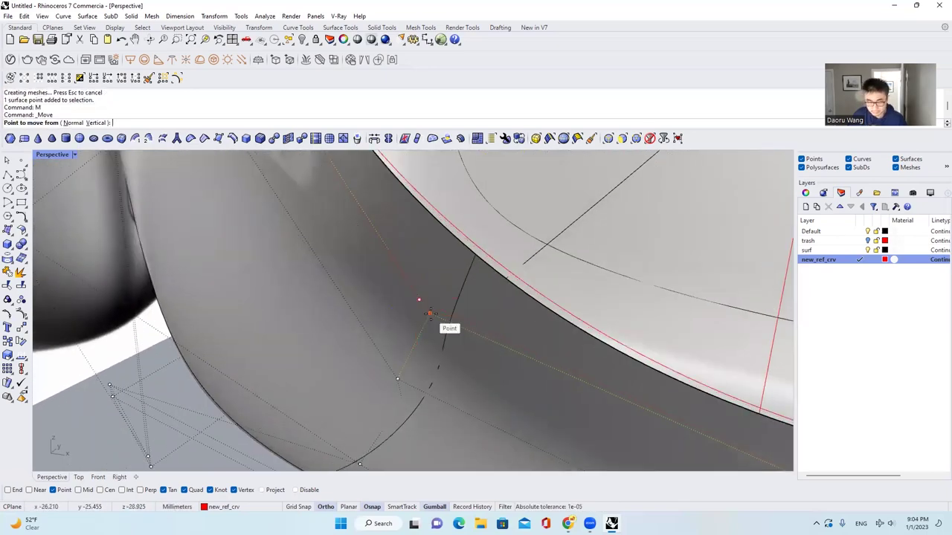
pyautogui.click(428, 317)
pyautogui.click(419, 300)
# Step: Snap the rim control point just below the opening's left side onto the circle's corresponding control point
pyautogui.scroll(8, 462, 291)
pyautogui.click(478, 291)
pyautogui.press('Return')
pyautogui.click(478, 292)
pyautogui.click(487, 278)
# Step: Snap the rim control point just above the opening's left side onto the circle's corresponding control point
pyautogui.scroll(8, 491, 387)
pyautogui.click(493, 398)
pyautogui.press('Return')
pyautogui.click(493, 399)
pyautogui.click(509, 405)
# Step: Move the surface's last unmatched rim control point, at the upper left, onto the circle's control point
pyautogui.scroll(-8, 508, 402)
pyautogui.scroll(8, 576, 290)
pyautogui.click(558, 323)
pyautogui.press('Return')
pyautogui.click(558, 323)
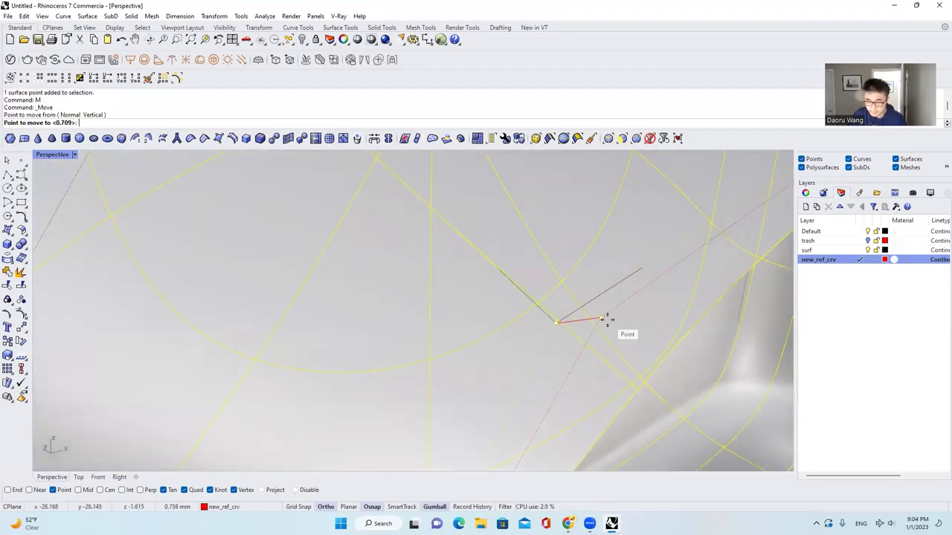
pyautogui.click(607, 320)
pyautogui.scroll(-3, 547, 261)
pyautogui.scroll(3, 575, 293)
pyautogui.write('M')
pyautogui.press('Return')
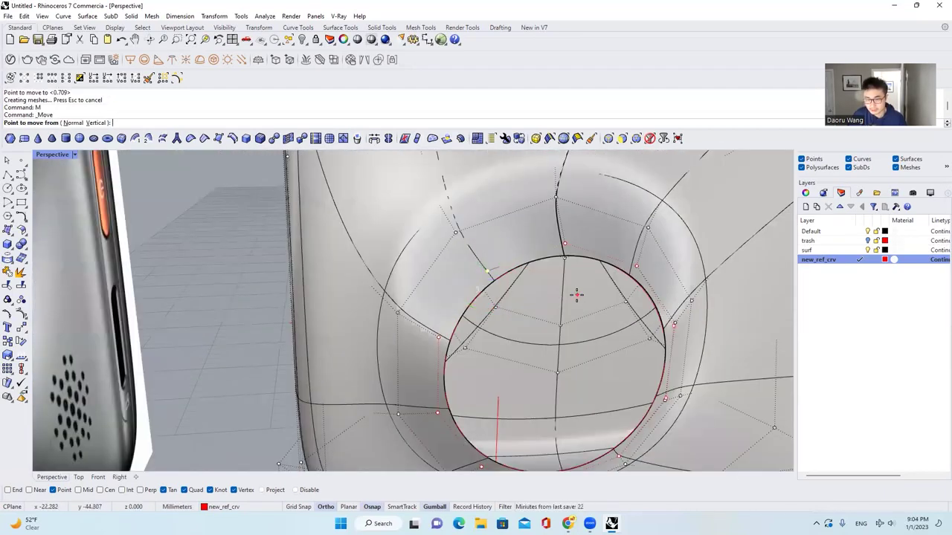
pyautogui.press('Escape')
# Step: Turn on the body surface's control points again and examine how the rim follows the circle around the lens opening
pyautogui.scroll(-5, 484, 268)
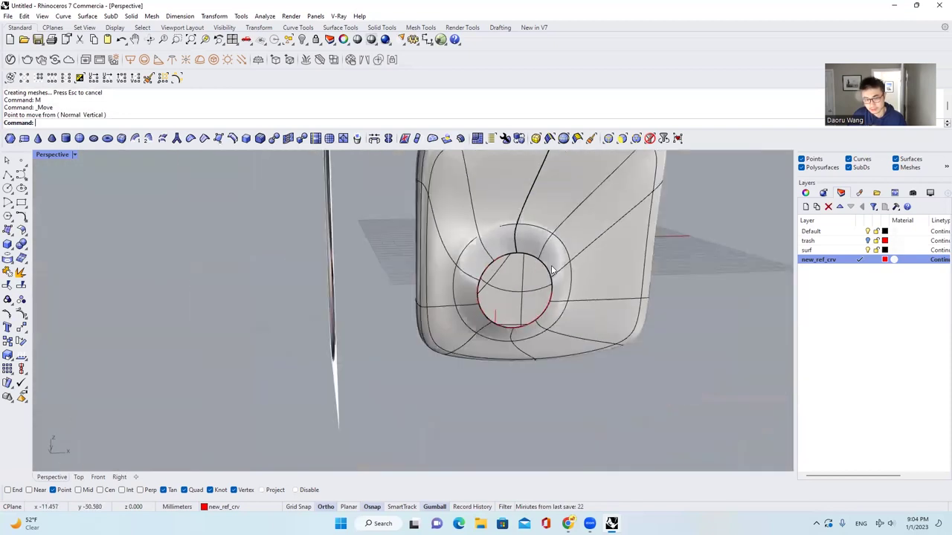
pyautogui.scroll(3, 479, 275)
pyautogui.click(483, 273)
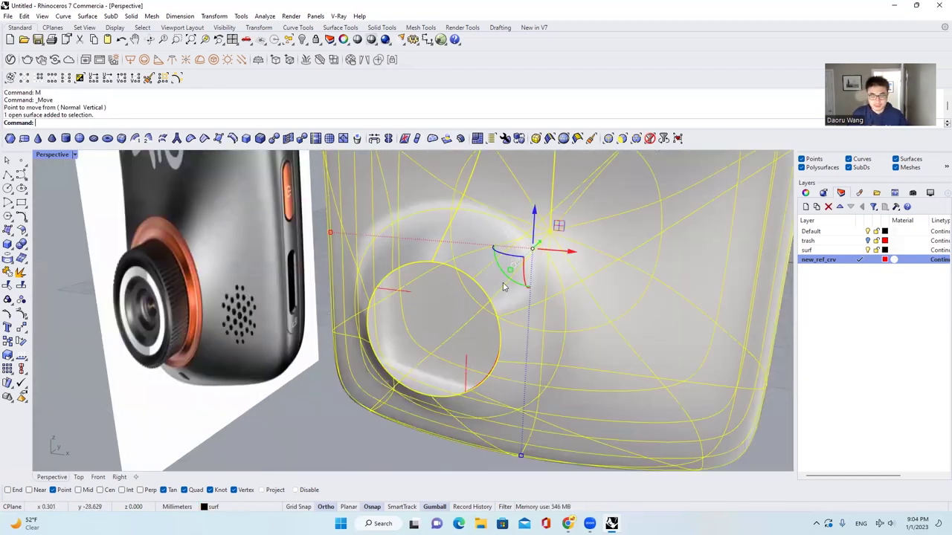
pyautogui.press('Escape')
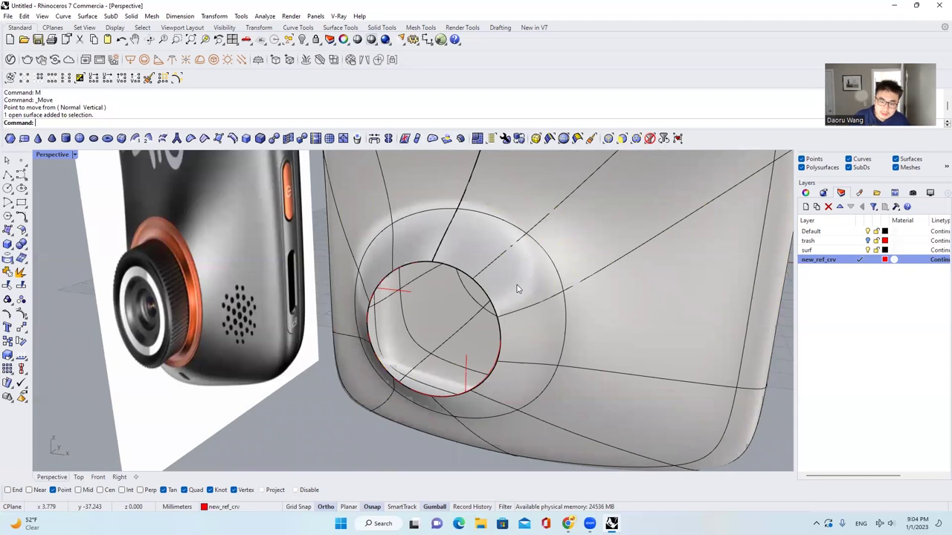
pyautogui.click(518, 289)
pyautogui.moveTo(518, 289); pyautogui.dragTo(546, 278, button='right')
pyautogui.click(21, 318)
pyautogui.scroll(6, 464, 257)
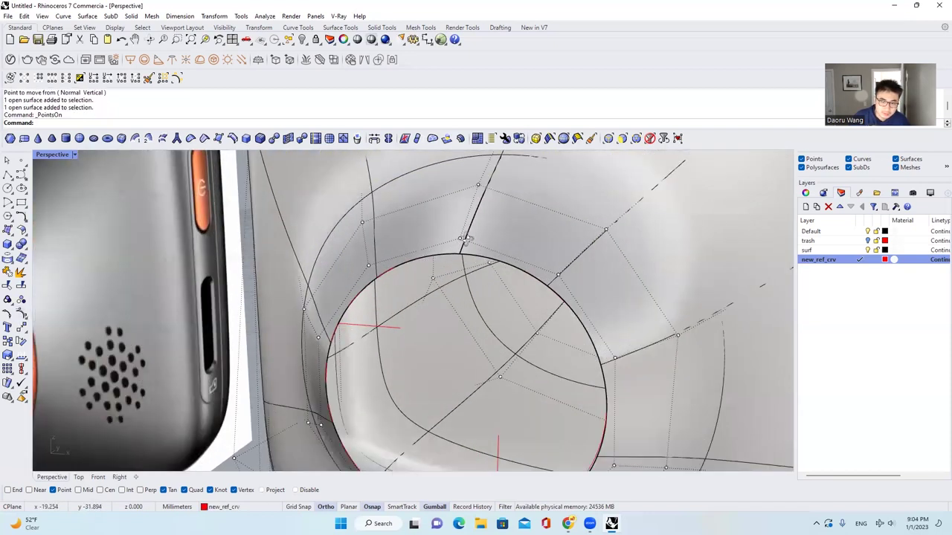
pyautogui.moveTo(465, 249); pyautogui.dragTo(528, 214, button='right')
pyautogui.scroll(-5, 528, 214)
pyautogui.moveTo(607, 264); pyautogui.dragTo(581, 275, button='right')
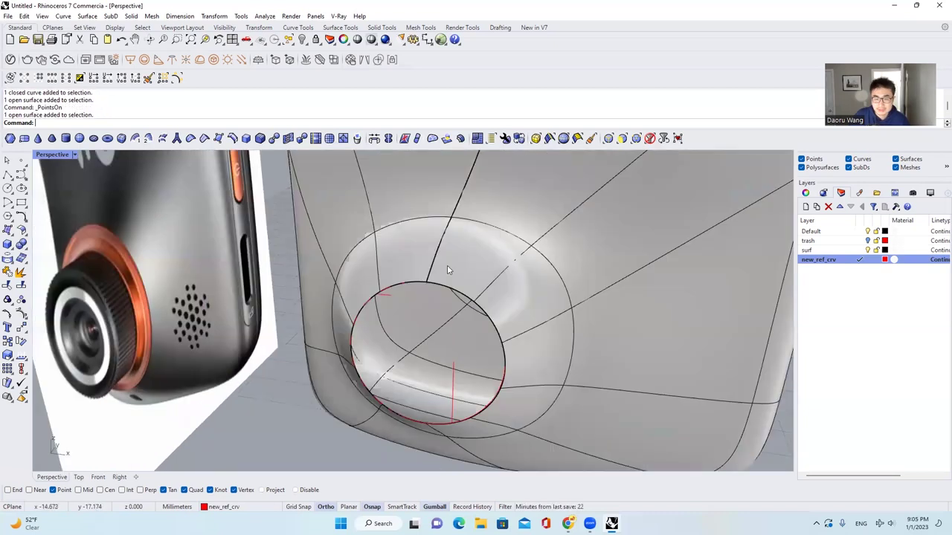
# Step: Redisplay the surface's control points and examine the gap between the rim row and the next row outward
pyautogui.scroll(3, 446, 265)
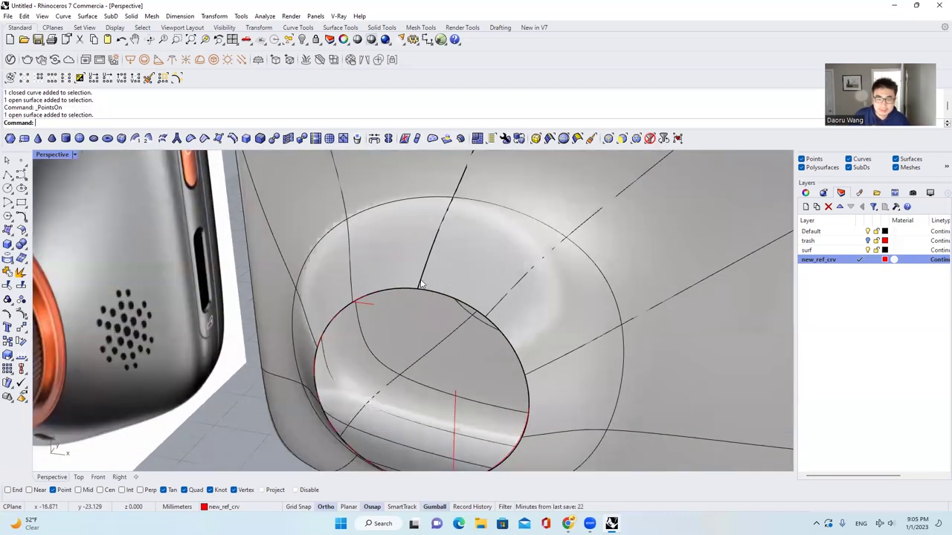
pyautogui.scroll(2, 441, 266)
pyautogui.click(442, 267)
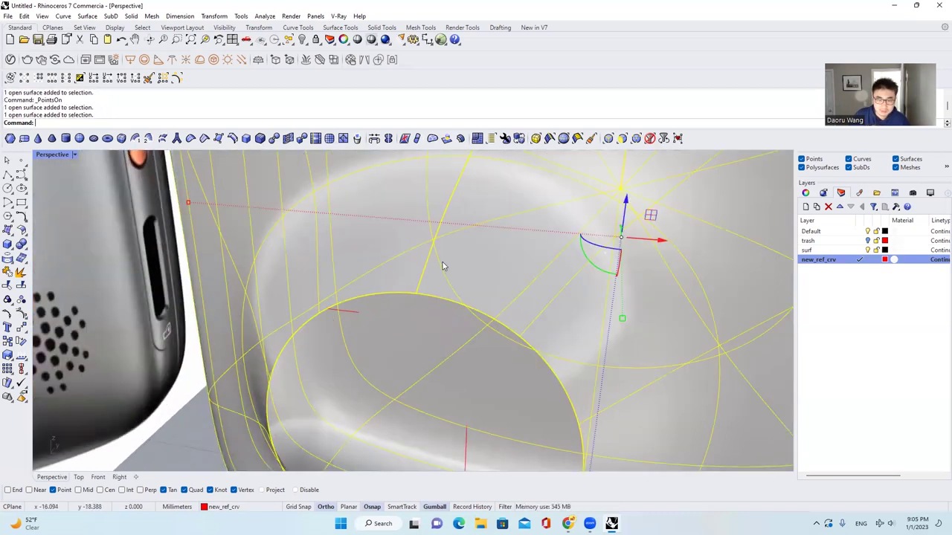
pyautogui.scroll(-4, 443, 266)
pyautogui.click(21, 313)
pyautogui.scroll(3, 435, 268)
pyautogui.scroll(-5, 446, 245)
pyautogui.moveTo(445, 243); pyautogui.dragTo(483, 249, button='right')
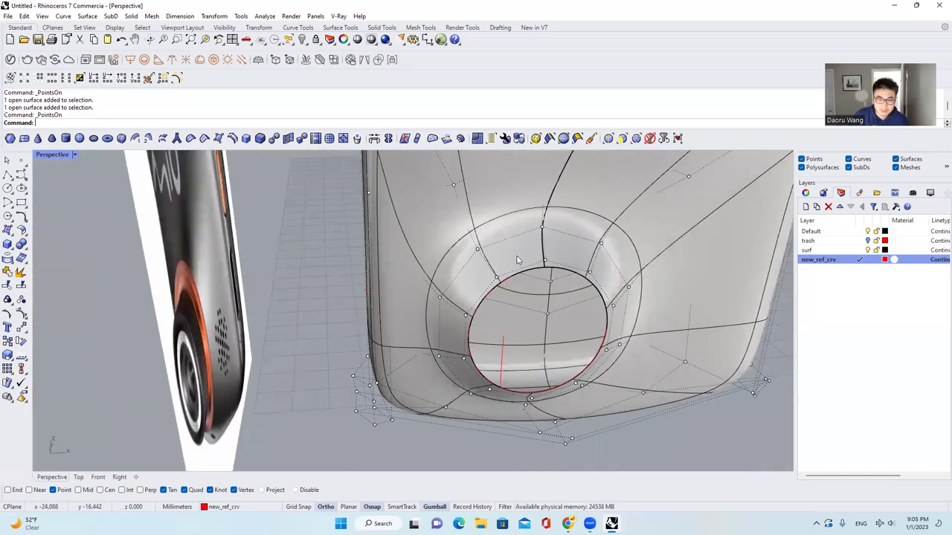
pyautogui.scroll(3, 470, 283)
pyautogui.scroll(-4, 391, 334)
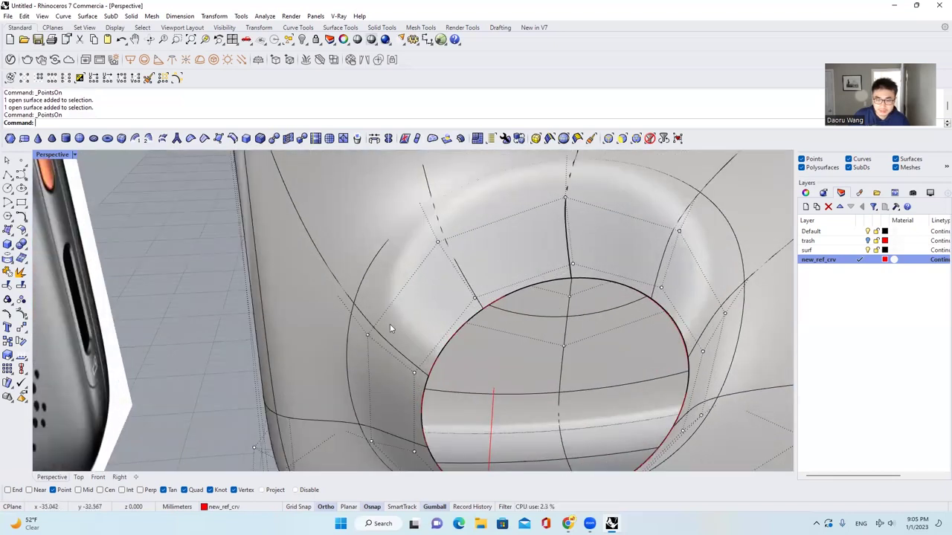
# Step: Insert a knot in the body surface's U direction as a ring close around the lens opening's edge
pyautogui.scroll(3, 437, 305)
pyautogui.click(437, 305)
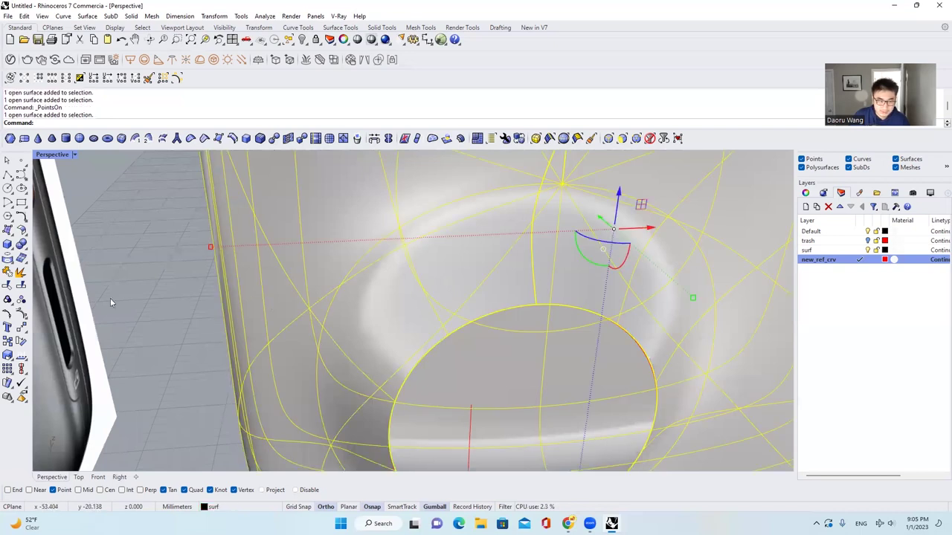
pyautogui.click(24, 316)
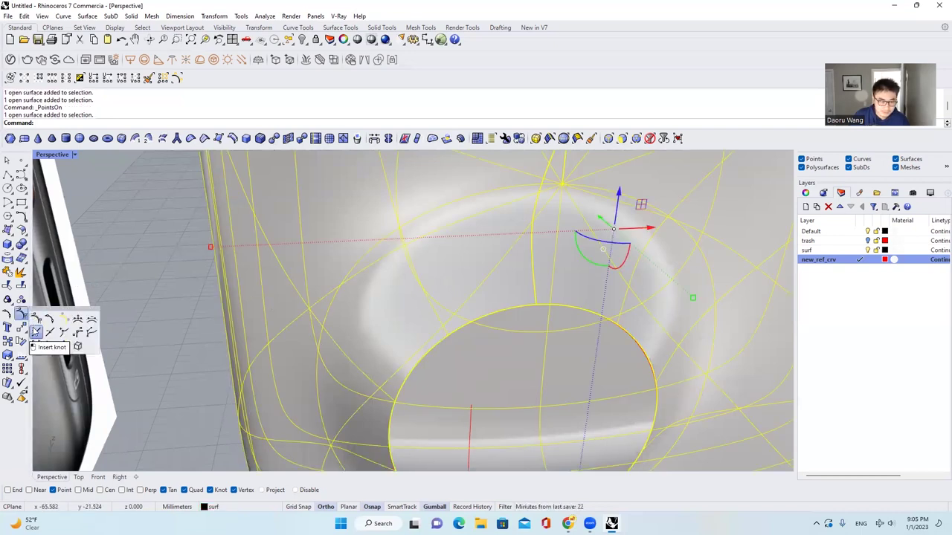
pyautogui.click(35, 332)
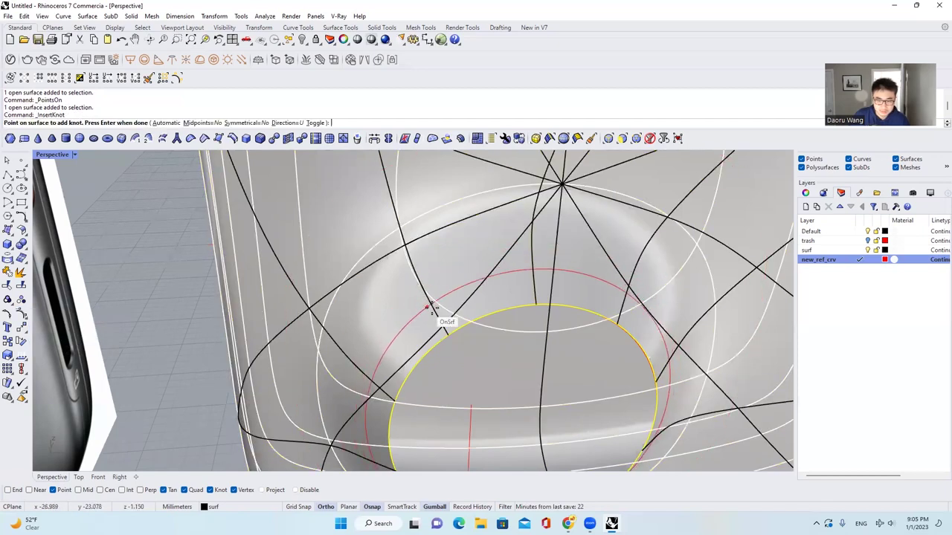
pyautogui.click(445, 301)
pyautogui.press('Return')
pyautogui.scroll(-2, 484, 270)
pyautogui.press('Escape')
# Step: Duplicate the circle curve in place and scale the copy up around its centre to the inserted ring, working in the Front view
pyautogui.scroll(4, 480, 262)
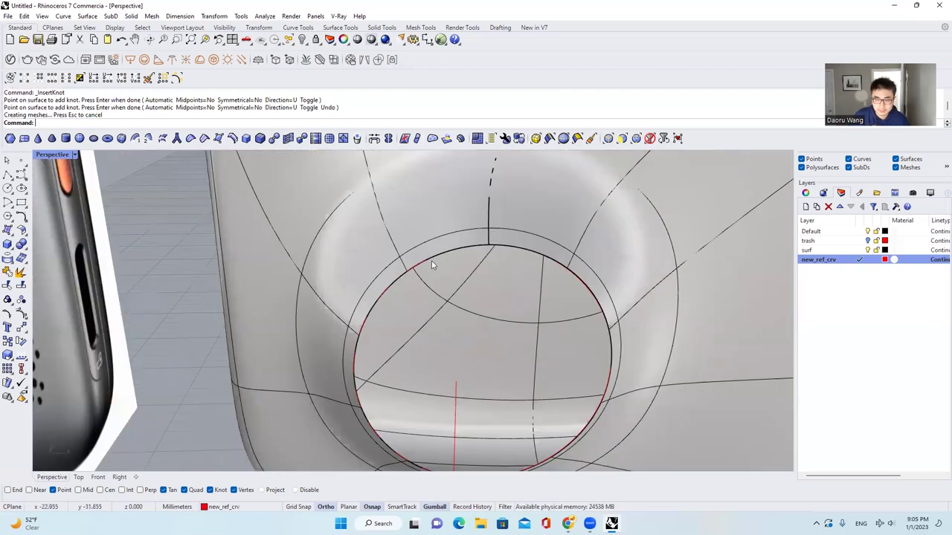
pyautogui.click(429, 266)
pyautogui.click(451, 287)
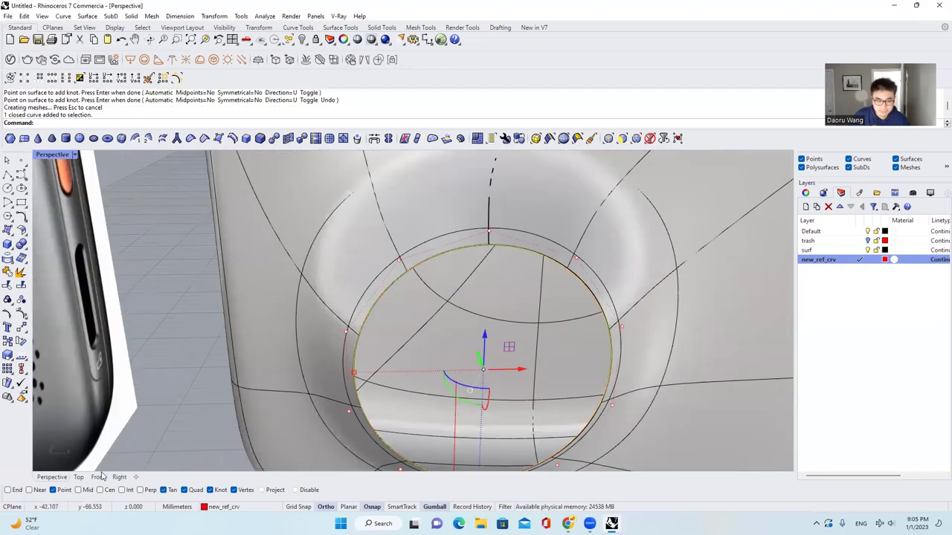
pyautogui.click(100, 477)
pyautogui.scroll(2, 363, 284)
pyautogui.hotkey('ctrl', 'c')
pyautogui.hotkey('ctrl', 'v')
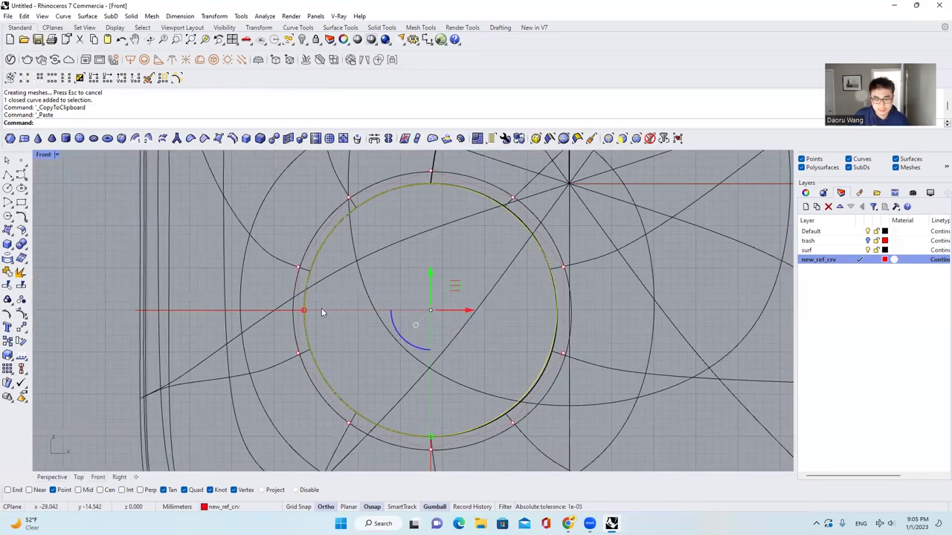
pyautogui.moveTo(304, 312); pyautogui.dragTo(290, 311)
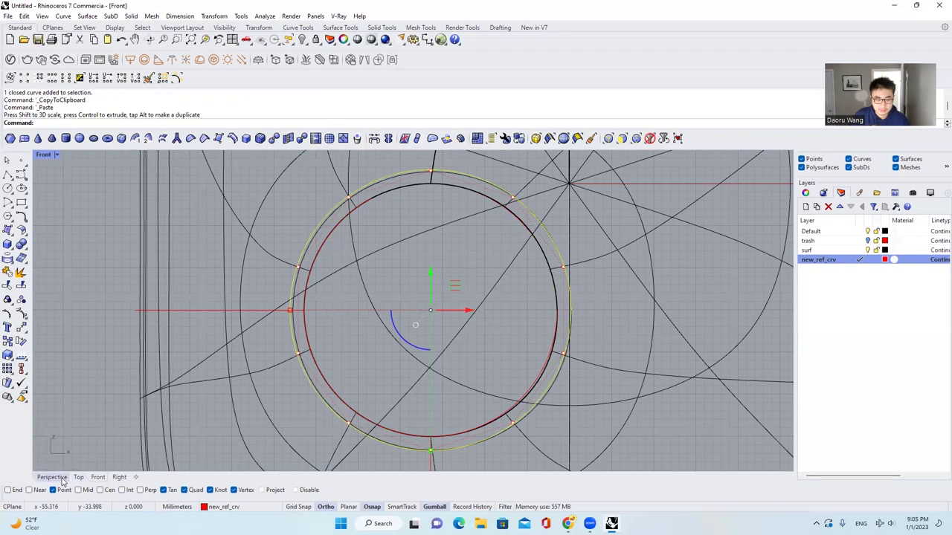
# Step: Shift the enlarged circle slightly along its axis in the Perspective view to line it up with the inserted surface ring
pyautogui.click(63, 479)
pyautogui.moveTo(513, 315); pyautogui.dragTo(394, 316, button='right')
pyautogui.scroll(5, 378, 303)
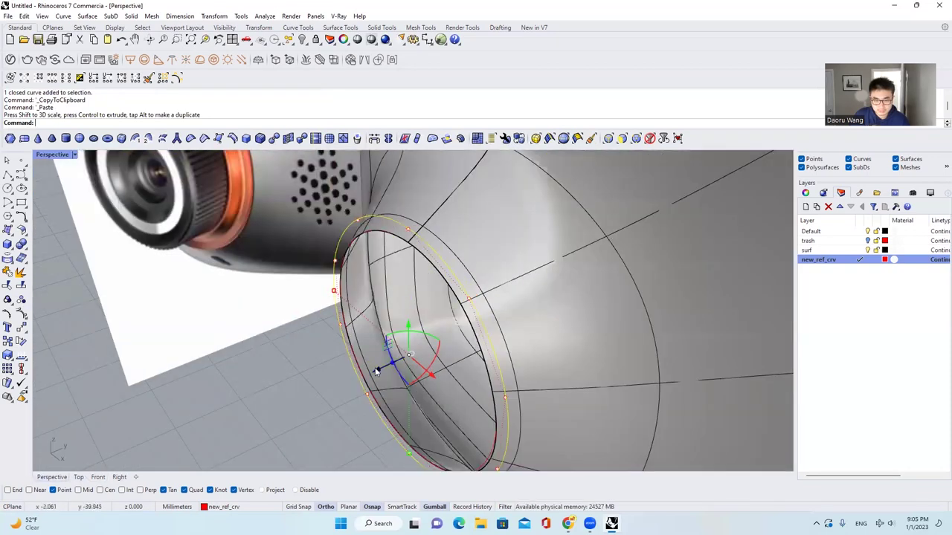
pyautogui.moveTo(396, 372)
pyautogui.mouseDown(button='right')
pyautogui.moveTo(350, 310)
pyautogui.moveTo(391, 358)
pyautogui.mouseUp(button='right')
pyautogui.moveTo(391, 360); pyautogui.dragTo(388, 362)
pyautogui.moveTo(393, 301); pyautogui.dragTo(432, 245, button='right')
pyautogui.scroll(4, 429, 226)
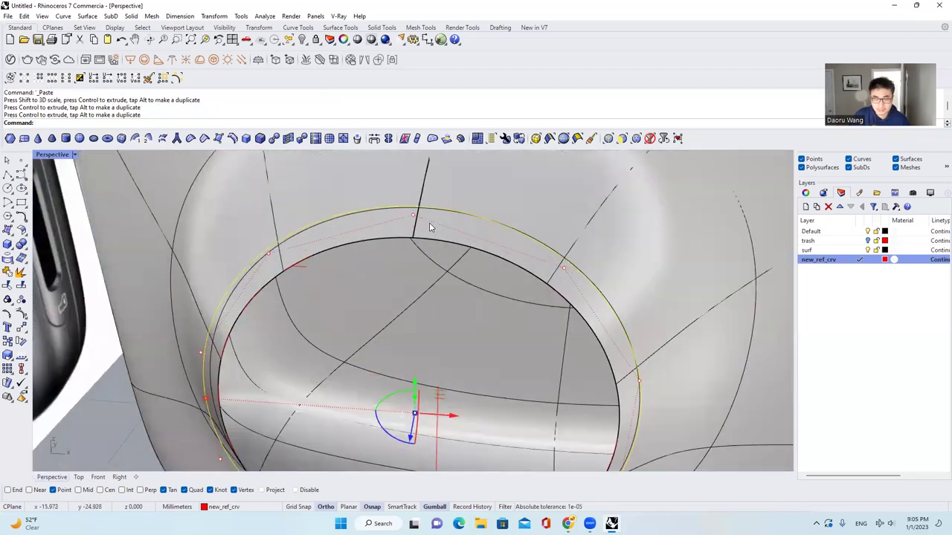
# Step: Select the dash cam body surface and display its control points around the lens opening
pyautogui.scroll(-4, 422, 227)
pyautogui.click(420, 227)
pyautogui.press('Escape')
pyautogui.click(419, 230)
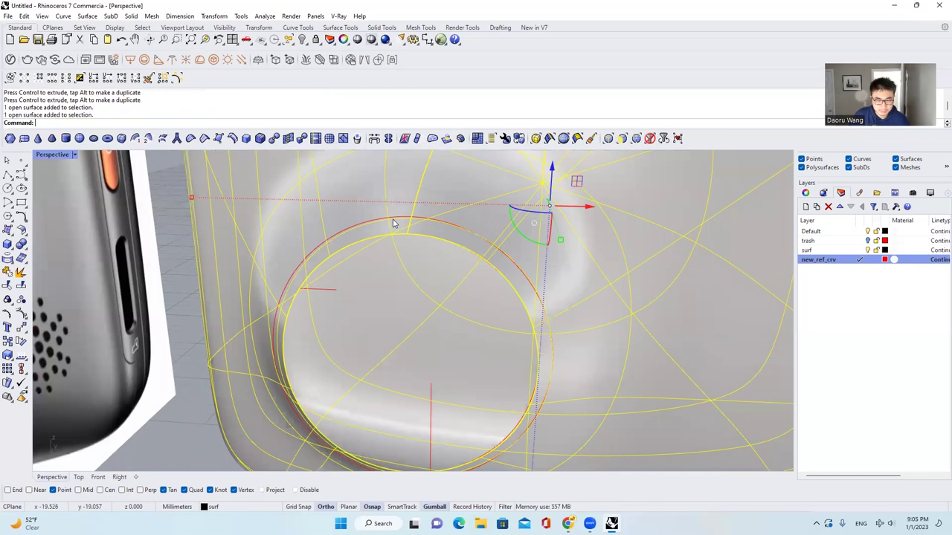
pyautogui.scroll(3, 394, 223)
pyautogui.click(20, 327)
pyautogui.scroll(-5, 445, 235)
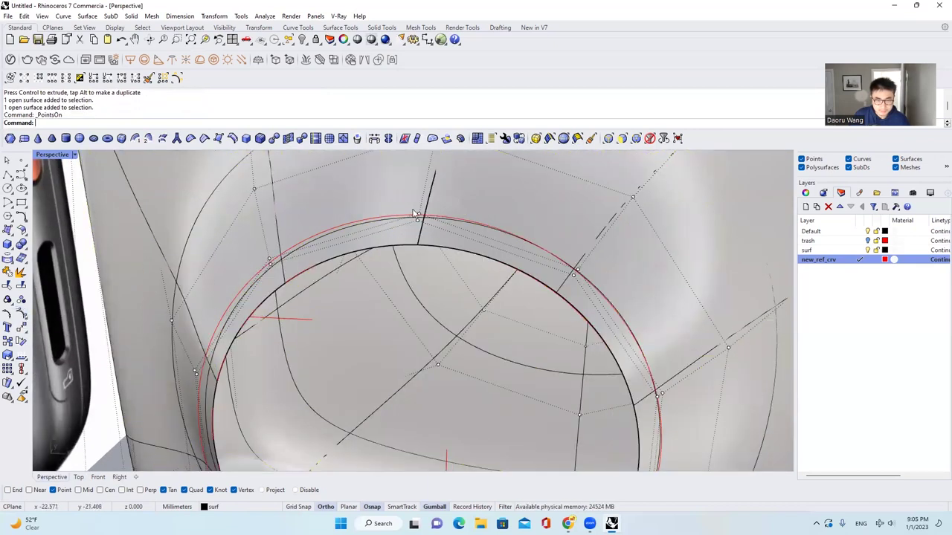
# Step: Examine how the surface's control-point rows near the lens opening sit relative to the larger guide circle
pyautogui.scroll(3, 450, 239)
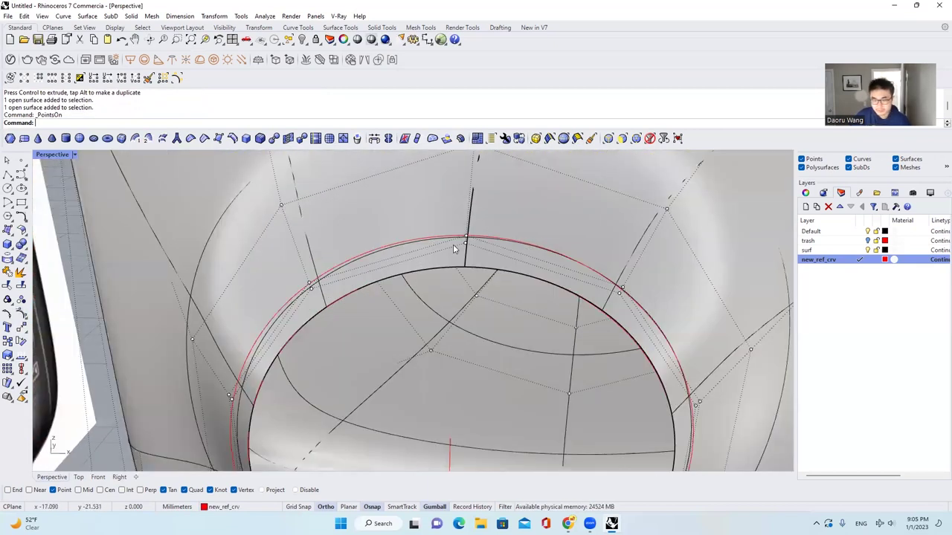
pyautogui.scroll(-4, 453, 244)
pyautogui.scroll(6, 586, 299)
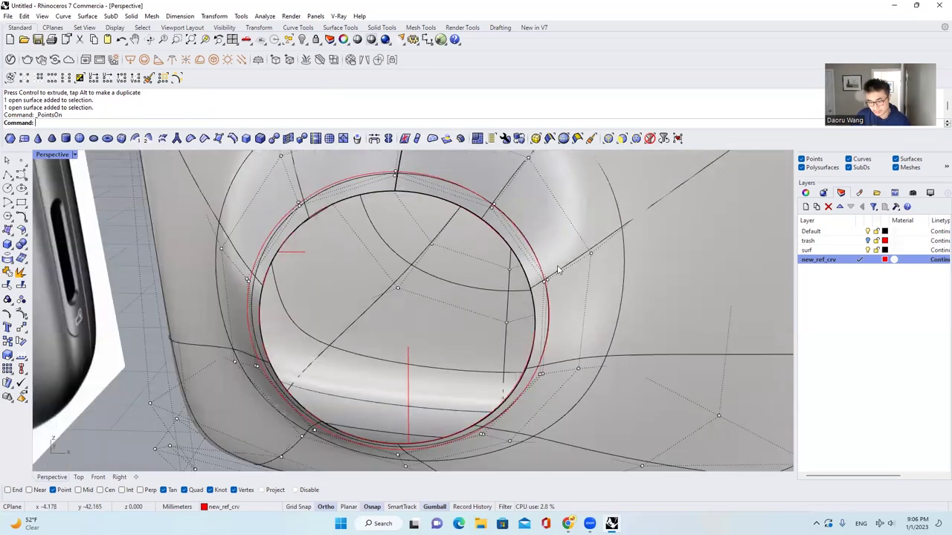
pyautogui.scroll(-5, 541, 360)
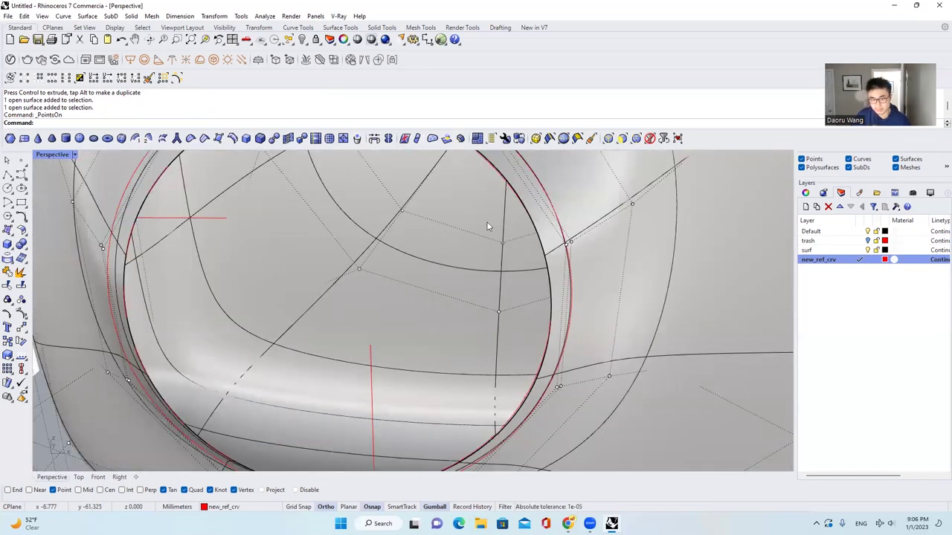
pyautogui.scroll(-5, 449, 222)
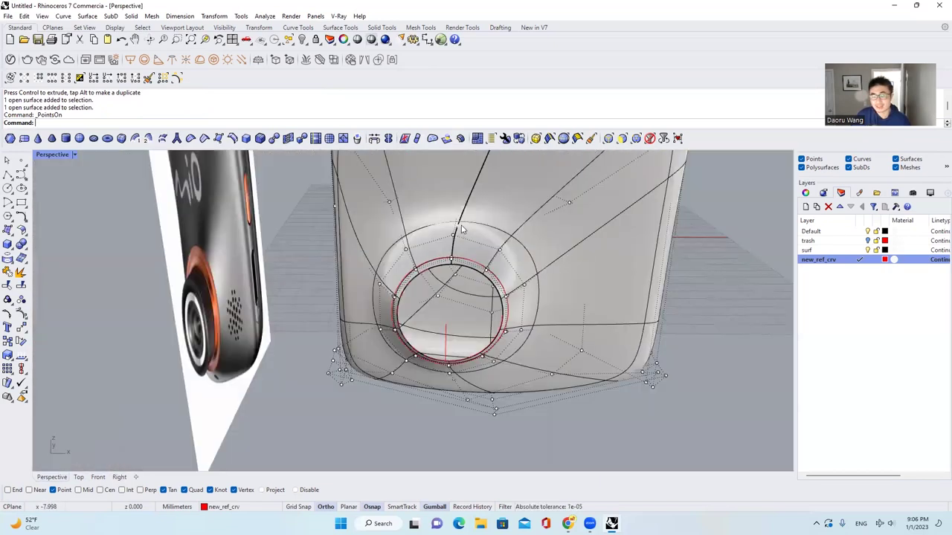
pyautogui.scroll(8, 461, 229)
pyautogui.scroll(-4, 452, 267)
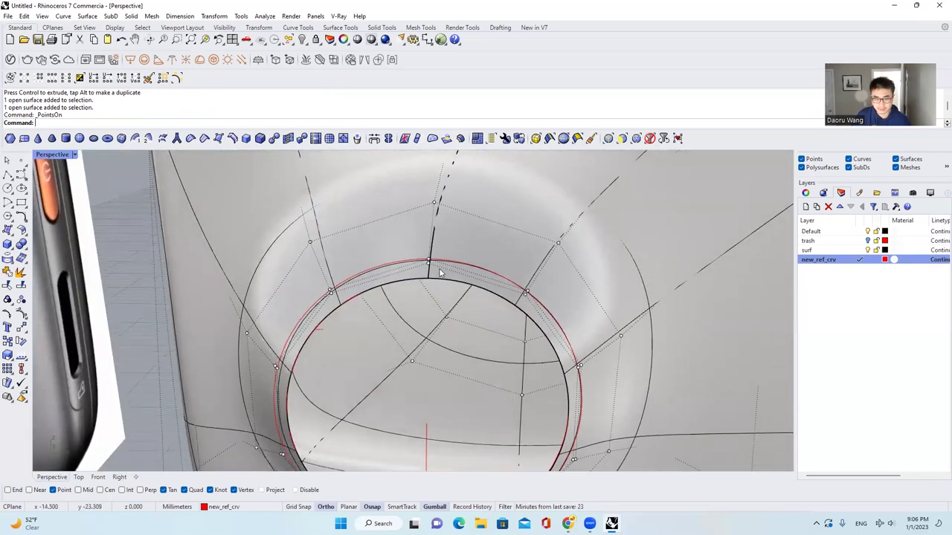
pyautogui.scroll(3, 440, 273)
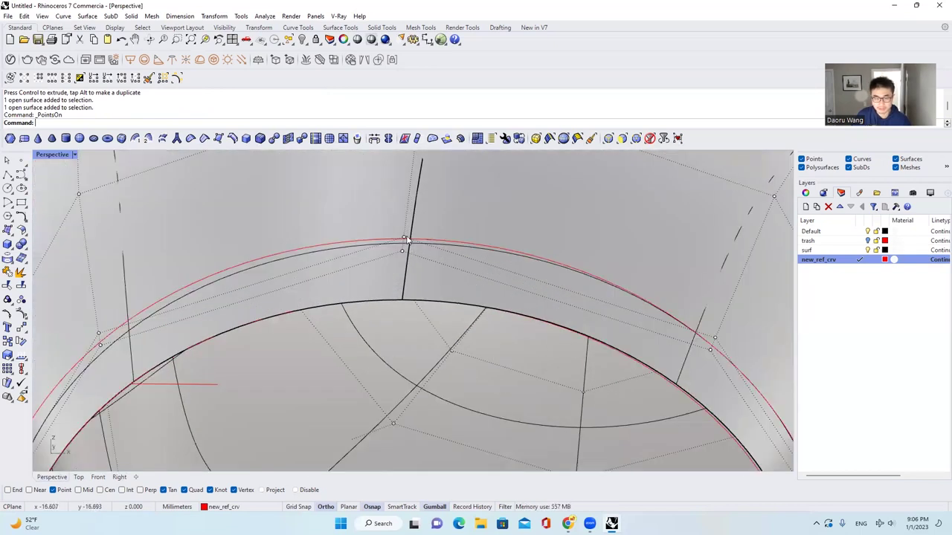
# Step: Select one surface point beside the guide circle above the lens opening and extend the selection to its whole U row
pyautogui.click(406, 240)
pyautogui.scroll(1, 421, 242)
pyautogui.click(421, 242)
pyautogui.scroll(-4, 435, 230)
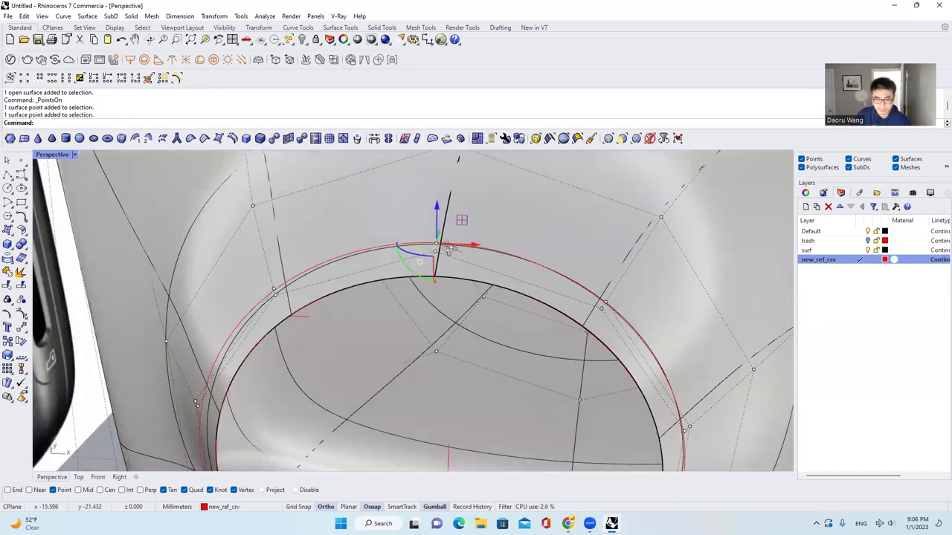
pyautogui.click(51, 77)
pyautogui.scroll(-5, 340, 214)
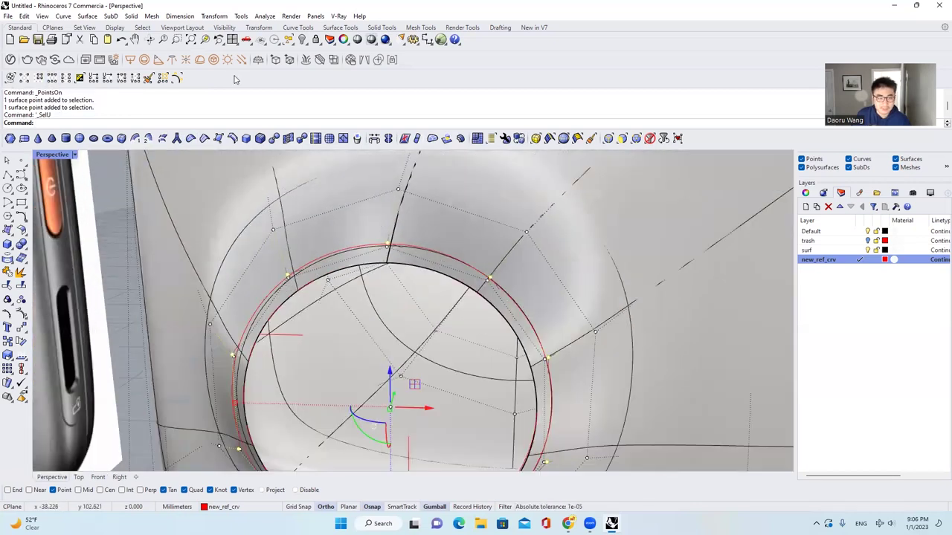
# Step: Invert the selection and hide all other control points with HidePt, leaving just the ring row beside the guide circle
pyautogui.click(289, 41)
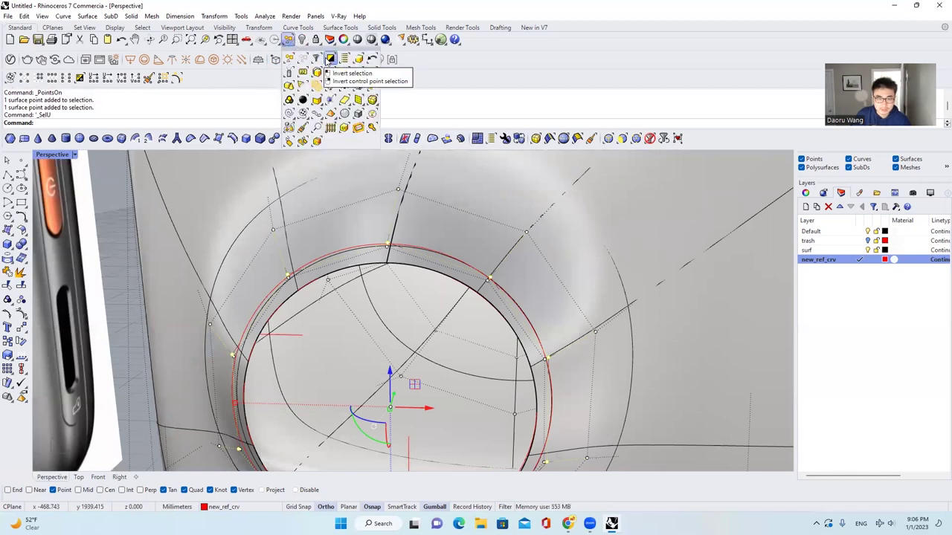
pyautogui.click(328, 62)
pyautogui.scroll(-5, 489, 185)
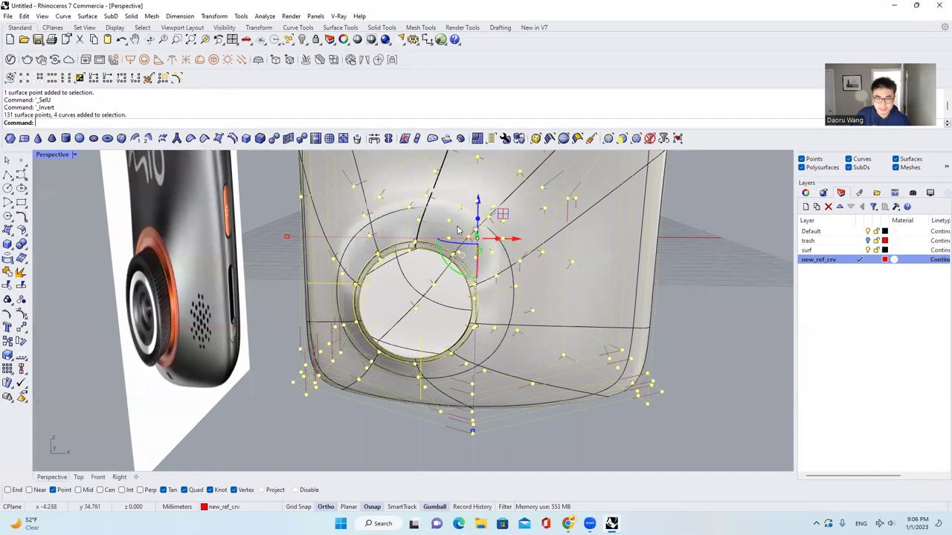
pyautogui.scroll(5, 458, 231)
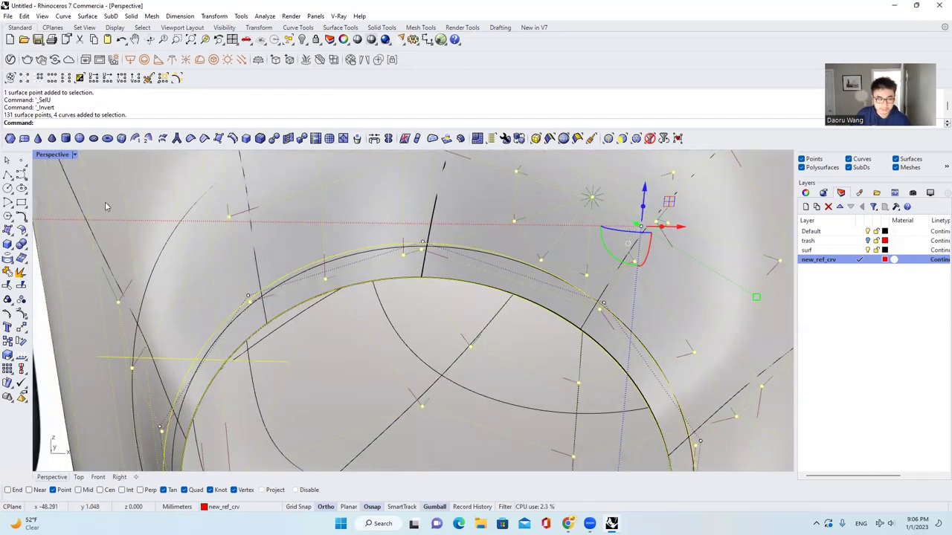
pyautogui.click(95, 121)
pyautogui.write('Hide')
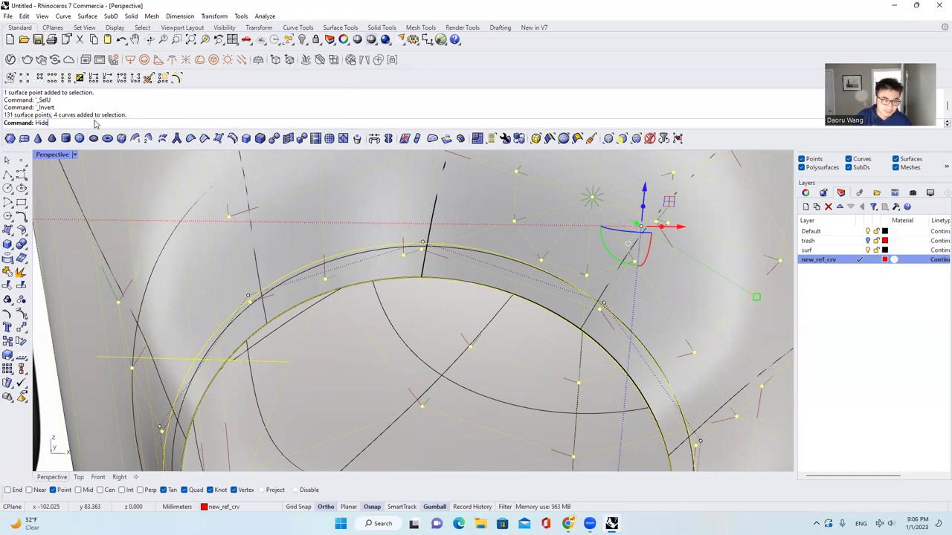
pyautogui.write('Pt')
pyautogui.press('Return')
# Step: Select the larger guide circle around the lens opening and display its control points
pyautogui.scroll(-5, 289, 185)
pyautogui.moveTo(401, 226); pyautogui.dragTo(354, 242, button='right')
pyautogui.moveTo(292, 244); pyautogui.dragTo(307, 232, button='right')
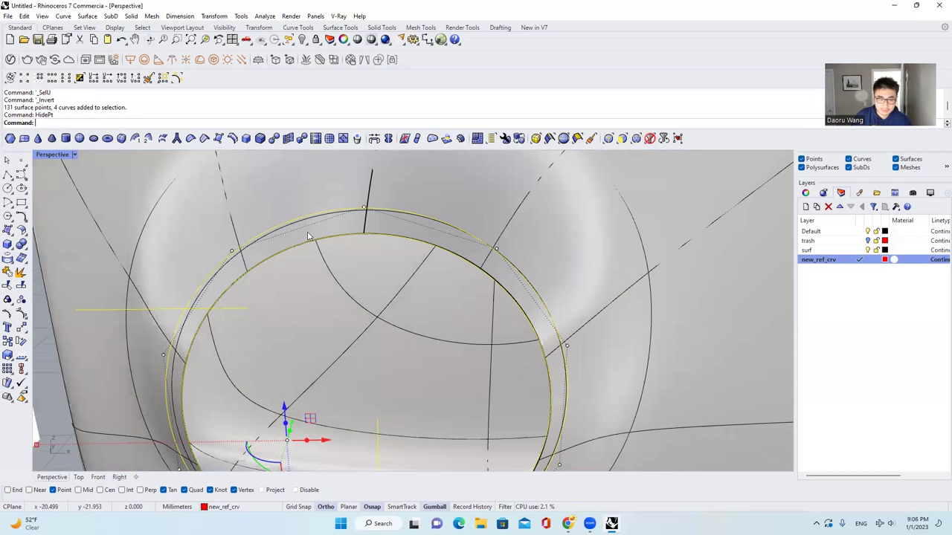
pyautogui.scroll(6, 367, 211)
pyautogui.scroll(-3, 400, 208)
pyautogui.scroll(-5, 426, 209)
pyautogui.moveTo(425, 208); pyautogui.dragTo(357, 226, button='right')
pyautogui.scroll(5, 355, 227)
pyautogui.click(337, 228)
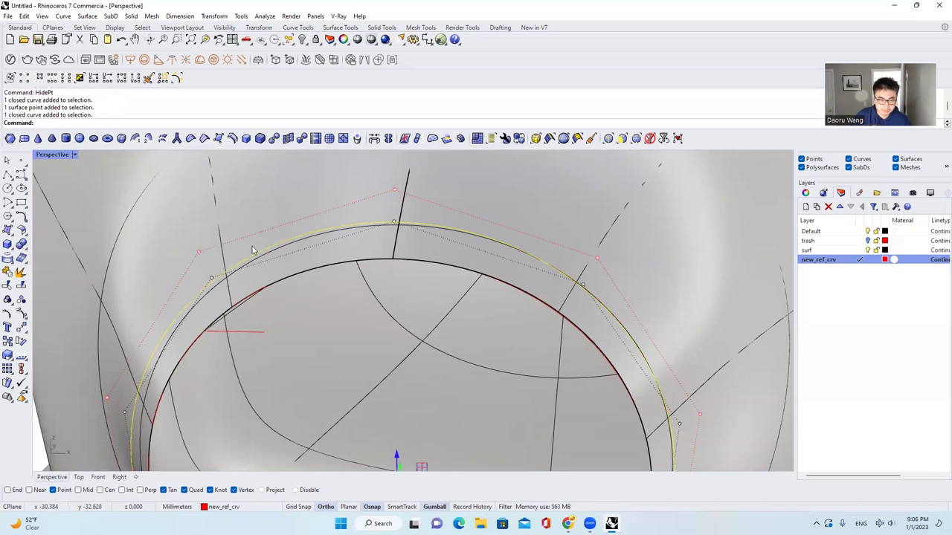
pyautogui.click(23, 313)
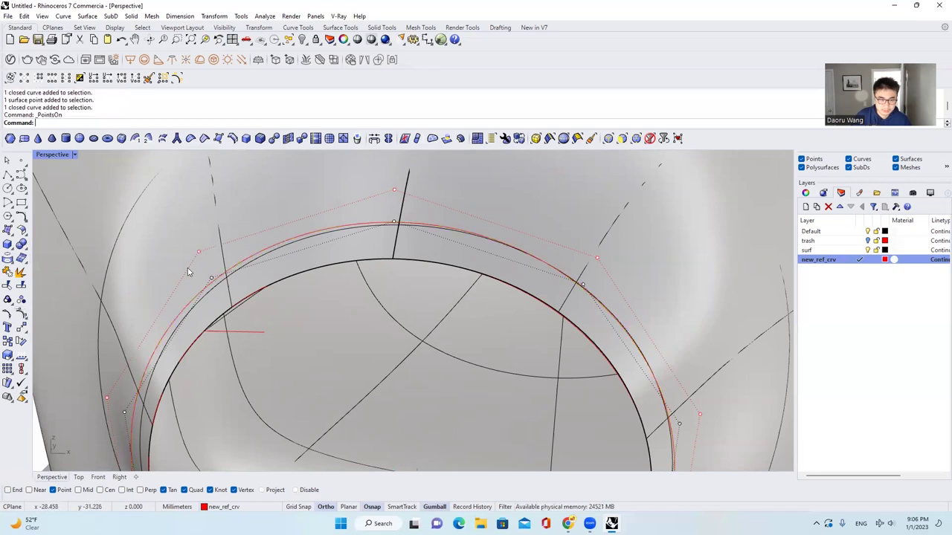
# Step: Undo the first move of the ring row's topmost surface point and move it exactly onto the guide circle's top control point
pyautogui.click(395, 223)
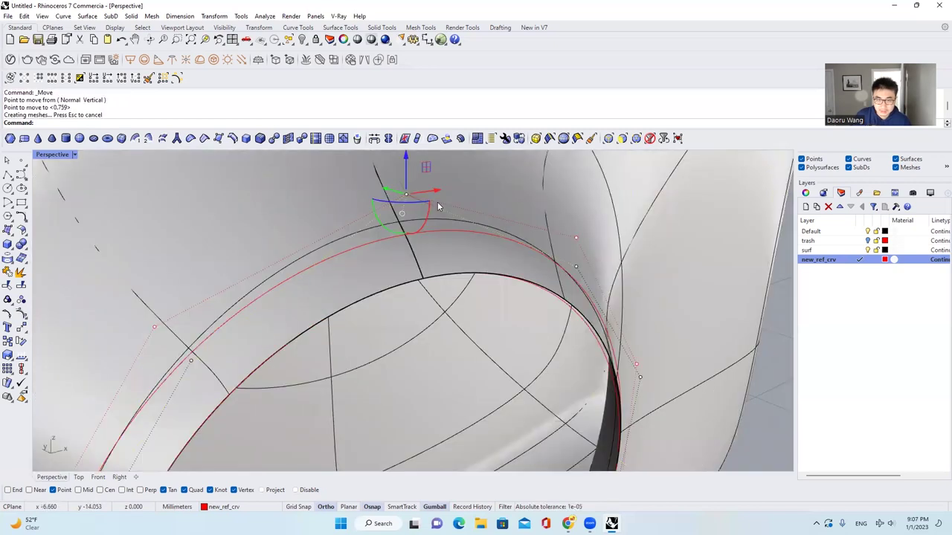
pyautogui.hotkey('ctrl', 'z')
pyautogui.moveTo(426, 237); pyautogui.dragTo(442, 230, button='right')
pyautogui.write('M')
pyautogui.press('Return')
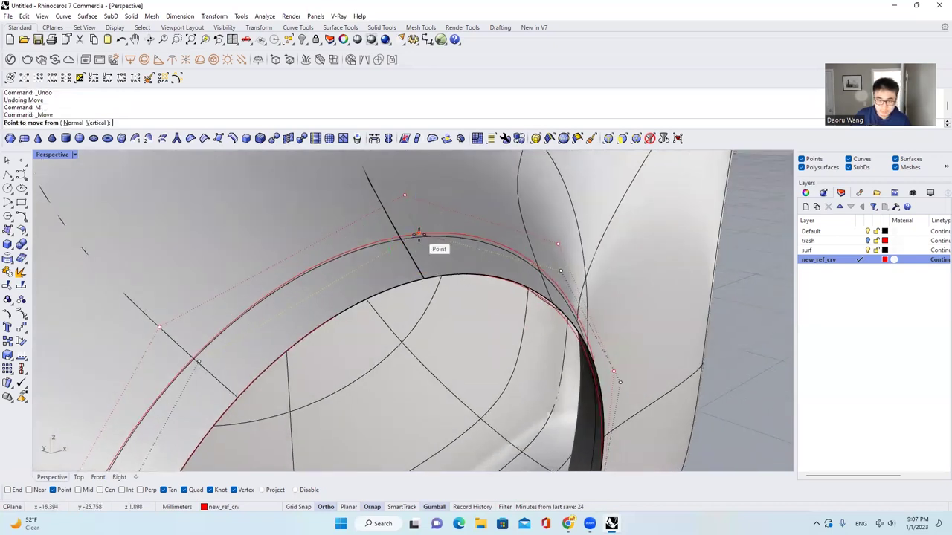
pyautogui.click(418, 235)
pyautogui.click(403, 197)
# Step: Move the ring row's upper-right surface point onto the guide circle's matching control point
pyautogui.moveTo(403, 197); pyautogui.dragTo(533, 249, button='right')
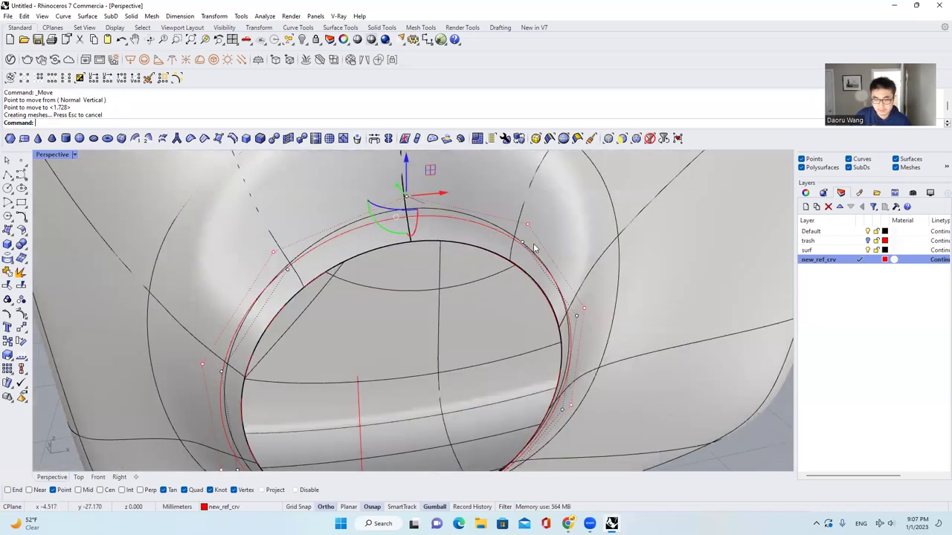
pyautogui.scroll(6, 534, 248)
pyautogui.click(538, 236)
pyautogui.scroll(5, 552, 232)
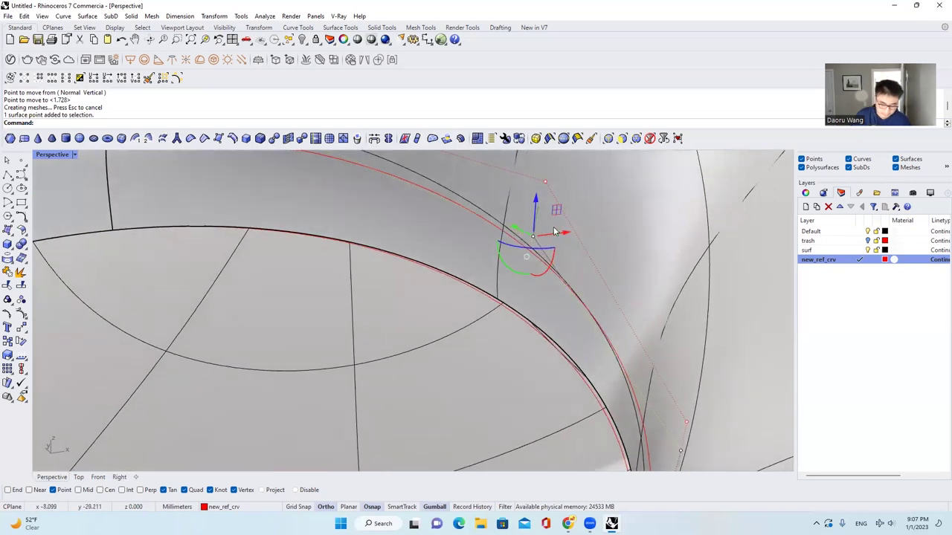
pyautogui.press('Return')
pyautogui.click(536, 236)
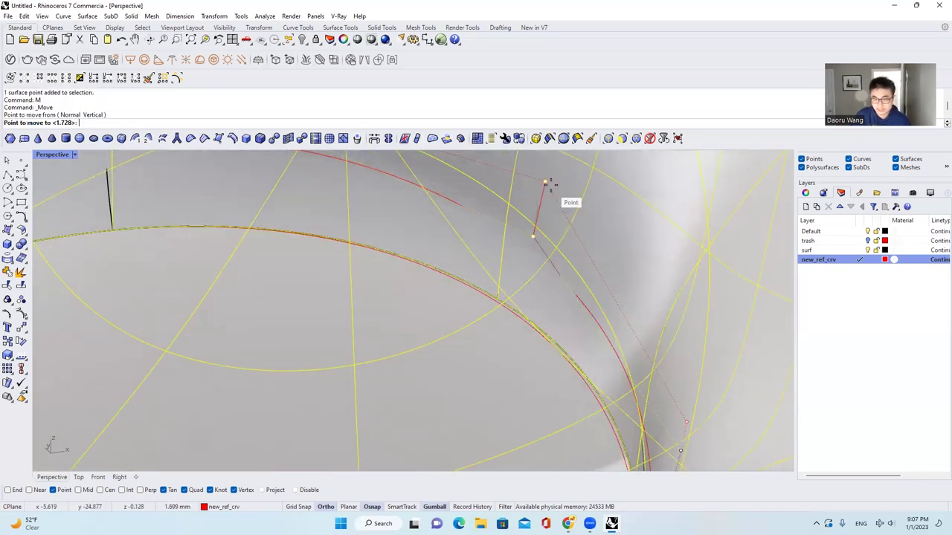
pyautogui.click(548, 184)
# Step: Move the two surface points on the right side of the ring row onto the guide circle's corresponding control points
pyautogui.scroll(-8, 442, 193)
pyautogui.scroll(-2, 513, 204)
pyautogui.scroll(7, 506, 249)
pyautogui.click(492, 249)
pyautogui.write('m')
pyautogui.click(492, 248)
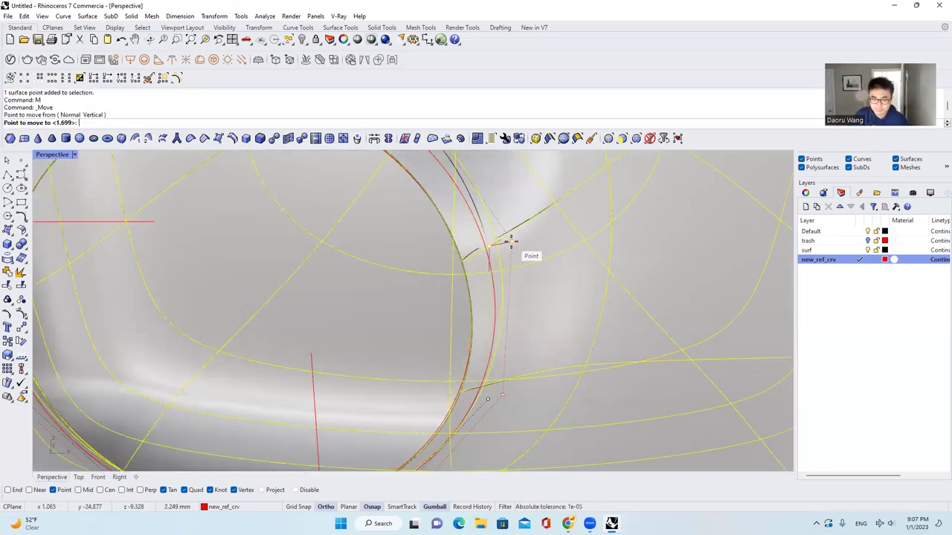
pyautogui.click(511, 239)
pyautogui.scroll(6, 476, 327)
pyautogui.click(472, 328)
pyautogui.write('m')
pyautogui.click(472, 327)
pyautogui.click(503, 319)
# Step: Move the ring row's lower-right and bottom surface points onto the guide circle's matching control points
pyautogui.scroll(-7, 500, 312)
pyautogui.scroll(6, 459, 228)
pyautogui.click(459, 221)
pyautogui.write('m')
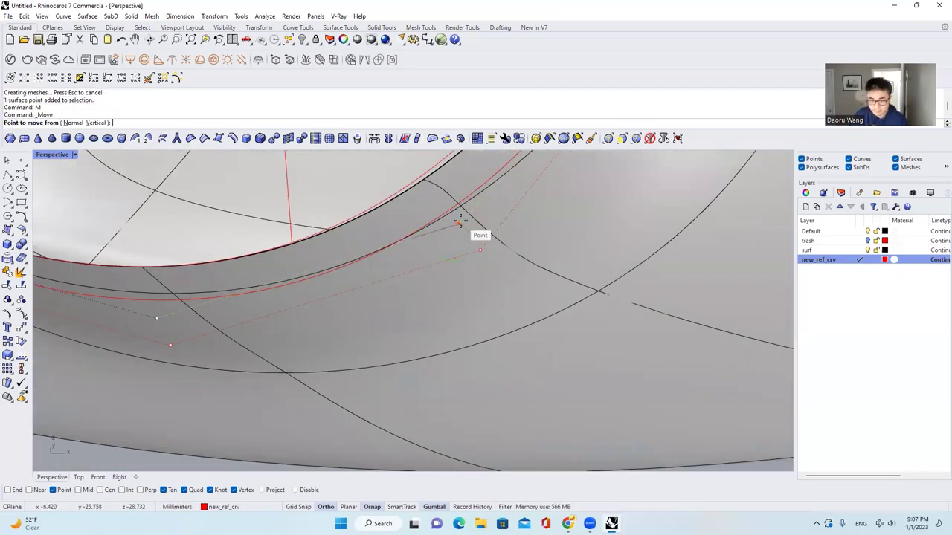
pyautogui.click(458, 221)
pyautogui.scroll(5, 436, 271)
pyautogui.click(438, 264)
pyautogui.write('m')
pyautogui.click(439, 264)
pyautogui.click(432, 297)
# Step: Snap the ring row's lower-left surface point and the lower point on its left side to the guide circle's control points
pyautogui.scroll(6, 402, 273)
pyautogui.click(403, 272)
pyautogui.write('m')
pyautogui.click(407, 272)
pyautogui.click(373, 304)
pyautogui.scroll(-7, 379, 297)
pyautogui.scroll(7, 413, 236)
pyautogui.click(383, 225)
pyautogui.write('m')
pyautogui.click(382, 226)
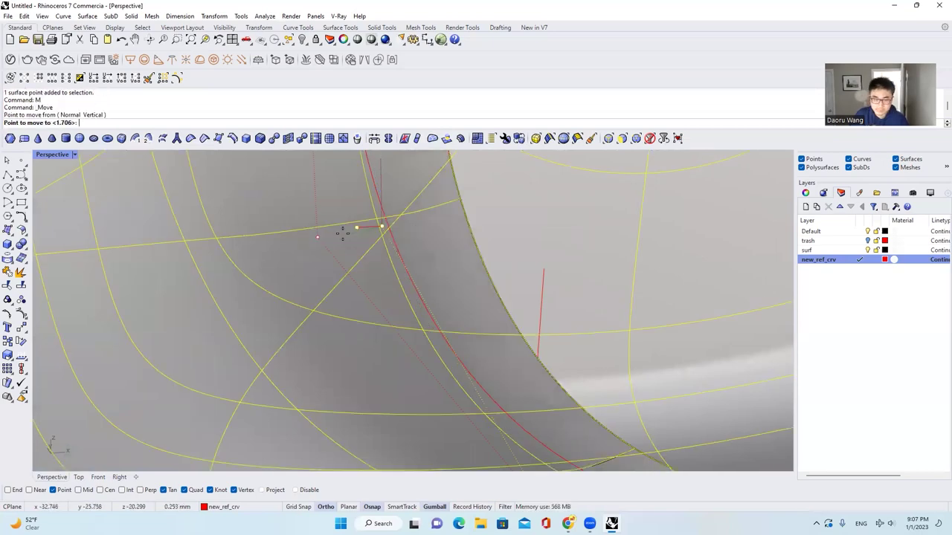
pyautogui.click(343, 233)
# Step: Move the upper point on the ring row's left side onto its guide circle control point, undoing the first try
pyautogui.scroll(7, 385, 244)
pyautogui.click(379, 273)
pyautogui.write('m')
pyautogui.click(380, 273)
pyautogui.click(334, 264)
pyautogui.hotkey('ctrl', 'z')
pyautogui.write('m')
pyautogui.click(400, 309)
pyautogui.click(366, 301)
# Step: Move the last surface point, at the ring row's upper left, onto the guide circle's matching control point
pyautogui.scroll(-7, 427, 327)
pyautogui.scroll(7, 444, 257)
pyautogui.click(468, 285)
pyautogui.write('m')
pyautogui.click(467, 285)
pyautogui.click(444, 271)
pyautogui.scroll(-5, 454, 279)
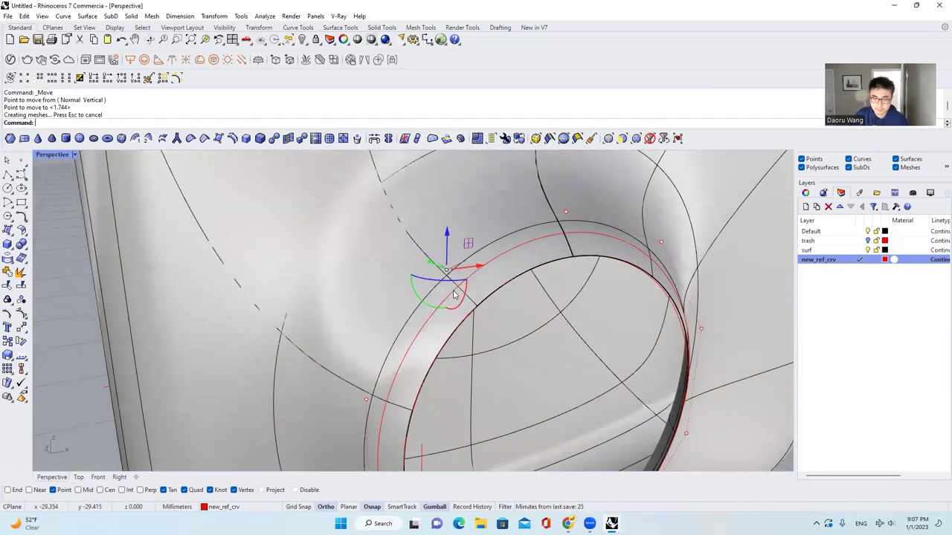
pyautogui.scroll(-4, 476, 223)
pyautogui.scroll(4, 502, 275)
# Step: Clear the selection, reselect the body surface and display all of its control points again
pyautogui.press('Escape')
pyautogui.click(500, 258)
pyautogui.moveTo(515, 264); pyautogui.dragTo(476, 235, button='right')
pyautogui.scroll(2, 476, 235)
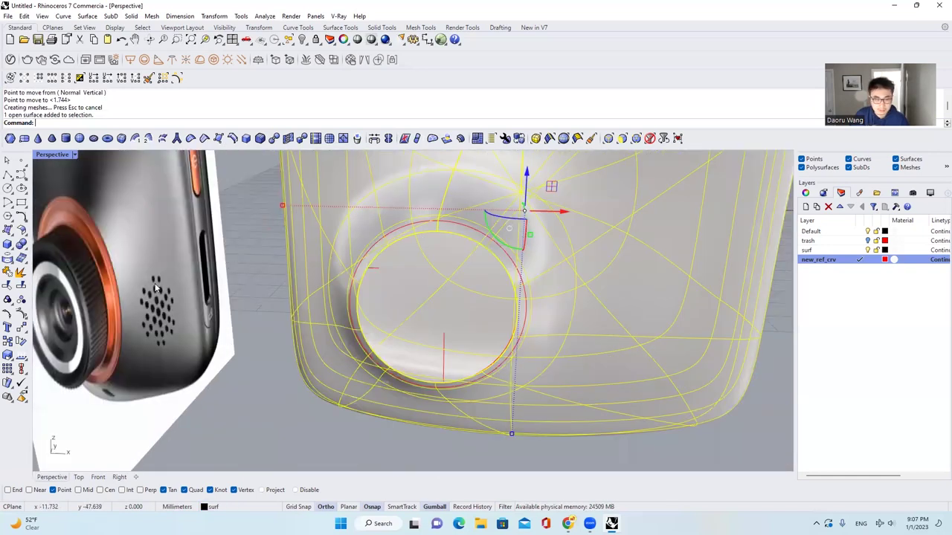
pyautogui.click(22, 315)
pyautogui.scroll(3, 486, 238)
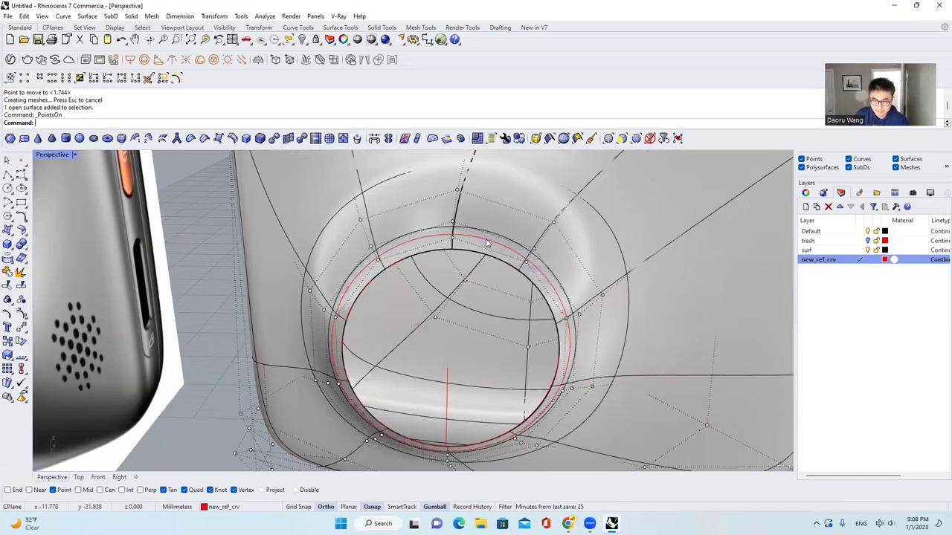
# Step: Duplicate the guide circle in place and scale the copy up around its centre, working in the Front view
pyautogui.click(485, 238)
pyautogui.moveTo(485, 238); pyautogui.dragTo(106, 470, button='right')
pyautogui.click(98, 476)
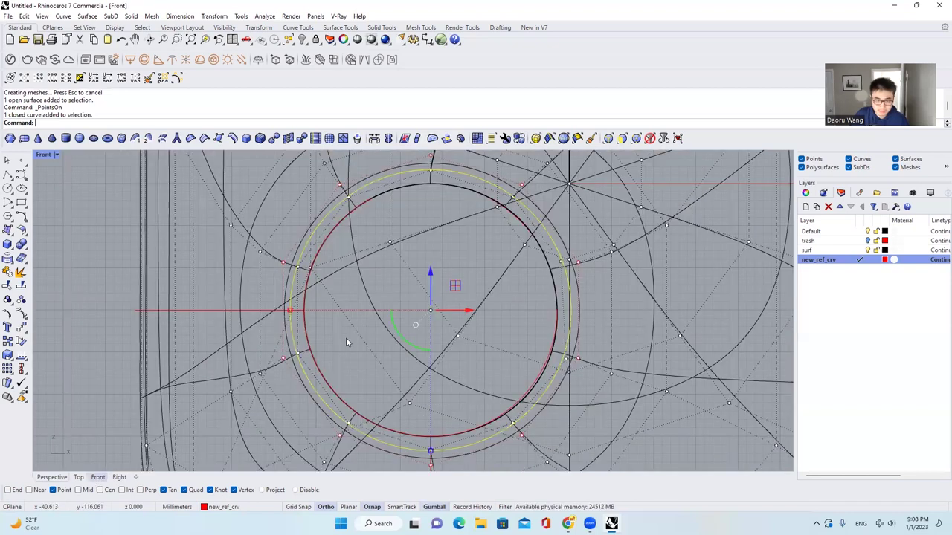
pyautogui.hotkey('ctrl', 'c')
pyautogui.hotkey('ctrl', 'v')
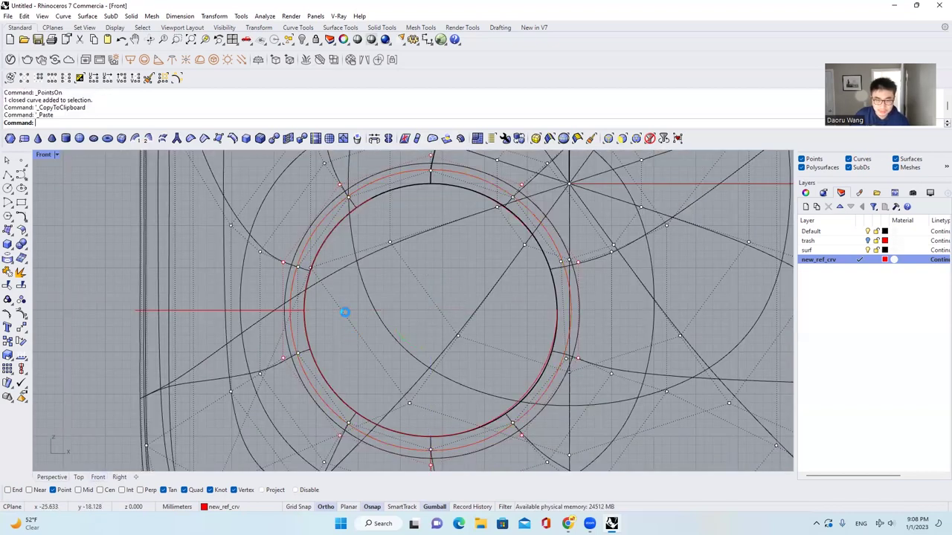
pyautogui.click(289, 312)
pyautogui.hotkey('ctrl', 'z')
pyautogui.moveTo(290, 312); pyautogui.dragTo(276, 310)
# Step: Shift the newly enlarged circle slightly along its axis in the Perspective view, toward the body surface
pyautogui.click(62, 477)
pyautogui.moveTo(535, 313); pyautogui.dragTo(420, 318, button='right')
pyautogui.scroll(8, 417, 318)
pyautogui.moveTo(385, 326); pyautogui.dragTo(403, 323)
pyautogui.moveTo(416, 318); pyautogui.dragTo(345, 286, button='right')
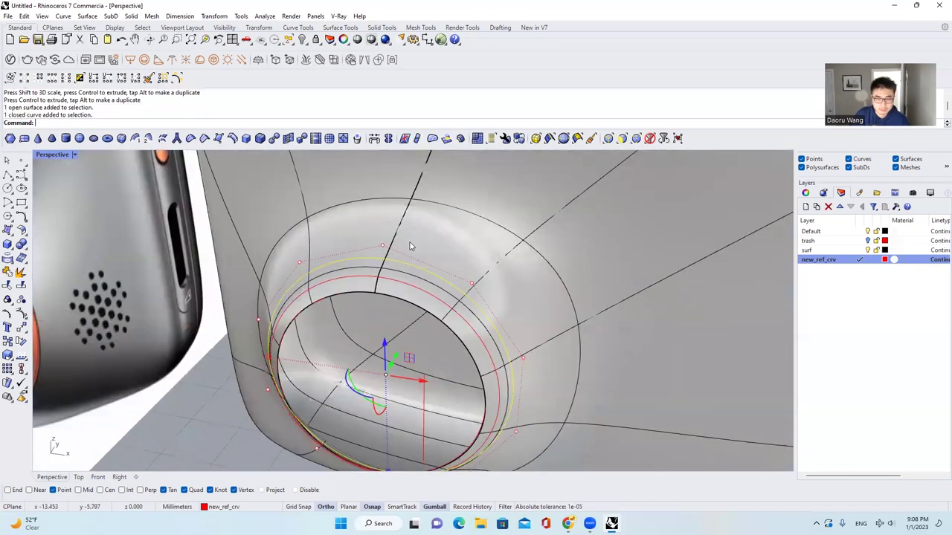
# Step: Redisplay the body surface's control points and inspect the row just outside the ring near the new outer circle
pyautogui.keyDown('shift'); pyautogui.click(366, 235); pyautogui.keyUp('shift')
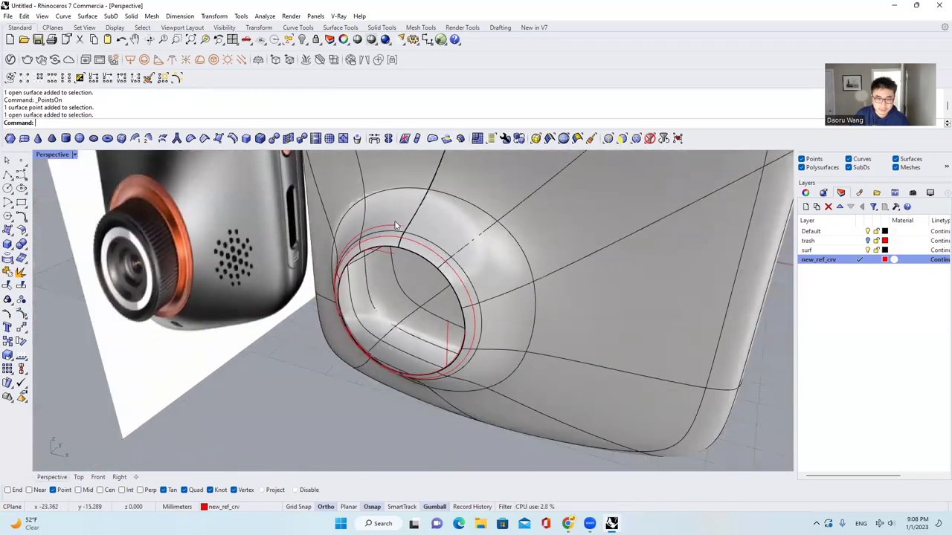
pyautogui.scroll(3, 400, 215)
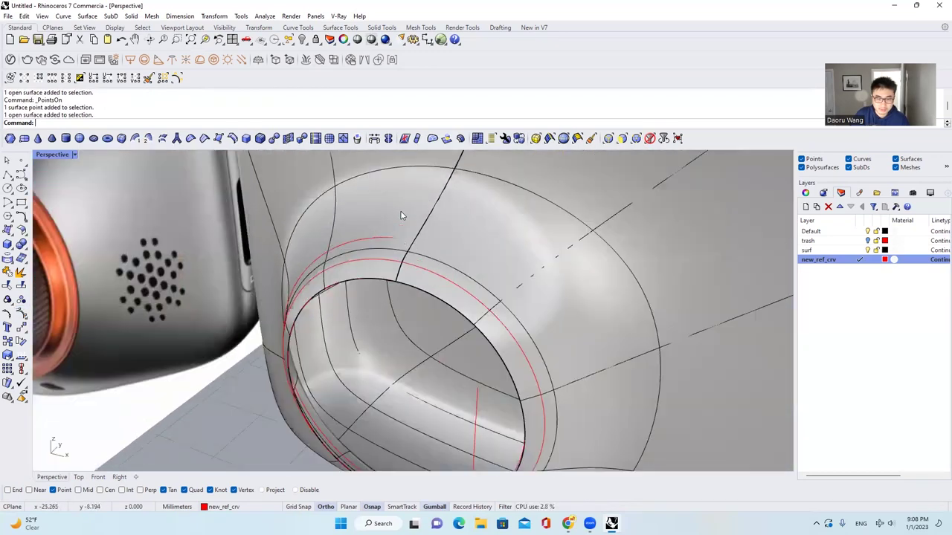
pyautogui.moveTo(398, 216); pyautogui.dragTo(429, 187, button='right')
pyautogui.scroll(-3, 378, 271)
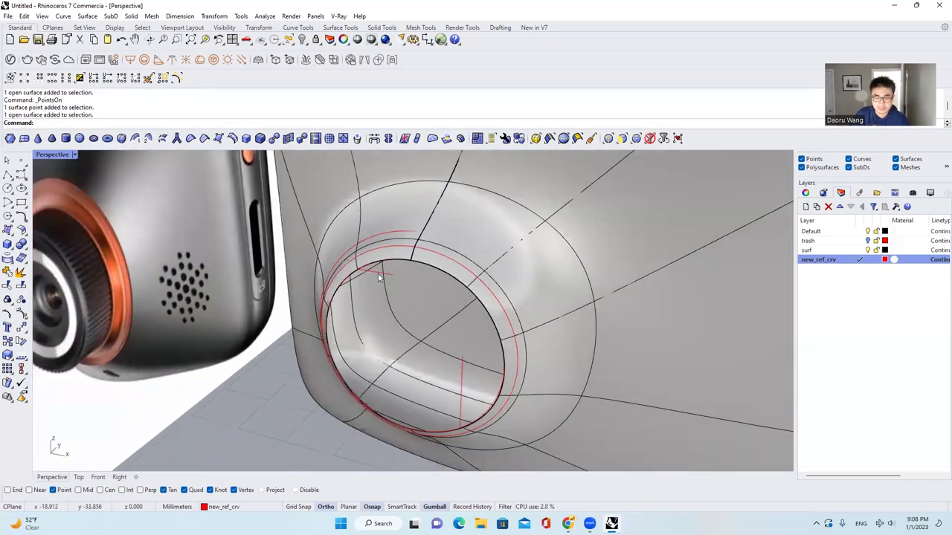
pyautogui.scroll(3, 400, 210)
pyautogui.scroll(-3, 365, 240)
pyautogui.click(365, 240)
pyautogui.click(26, 316)
pyautogui.click(405, 229)
pyautogui.scroll(6, 409, 206)
pyautogui.scroll(-1, 409, 206)
pyautogui.press('Escape')
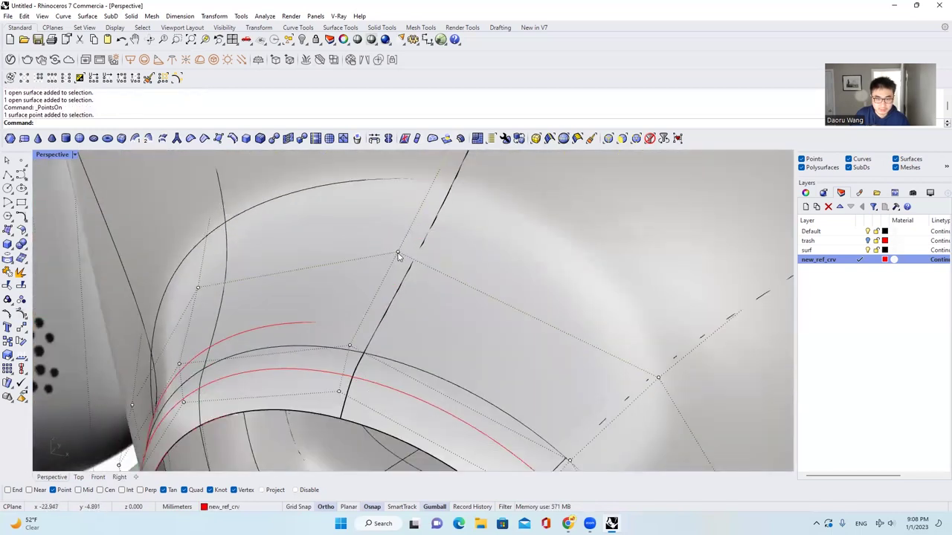
# Step: Select the control-point row just outside the outer guide circle along U, invert the selection and hide all the other surface points
pyautogui.click(398, 254)
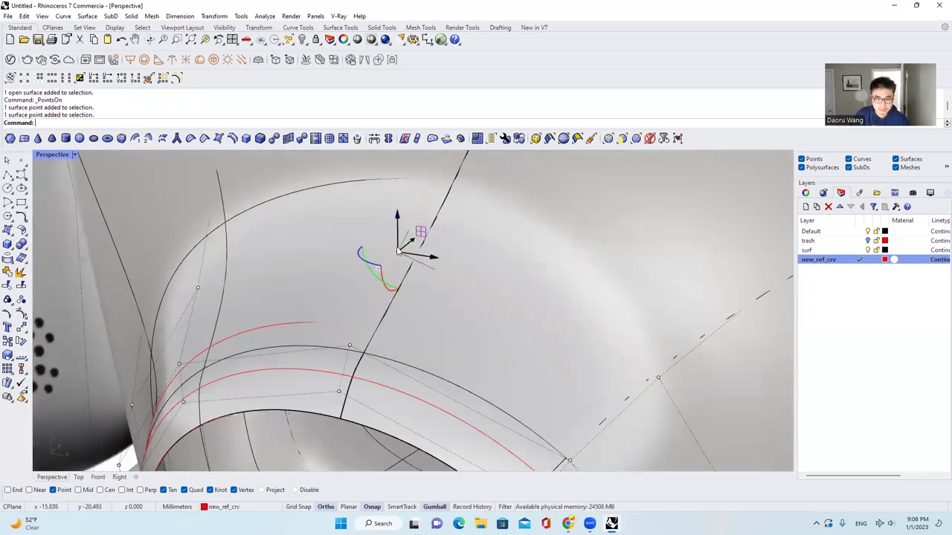
pyautogui.click(51, 83)
pyautogui.scroll(-5, 392, 249)
pyautogui.moveTo(372, 208); pyautogui.dragTo(293, 50, button='right')
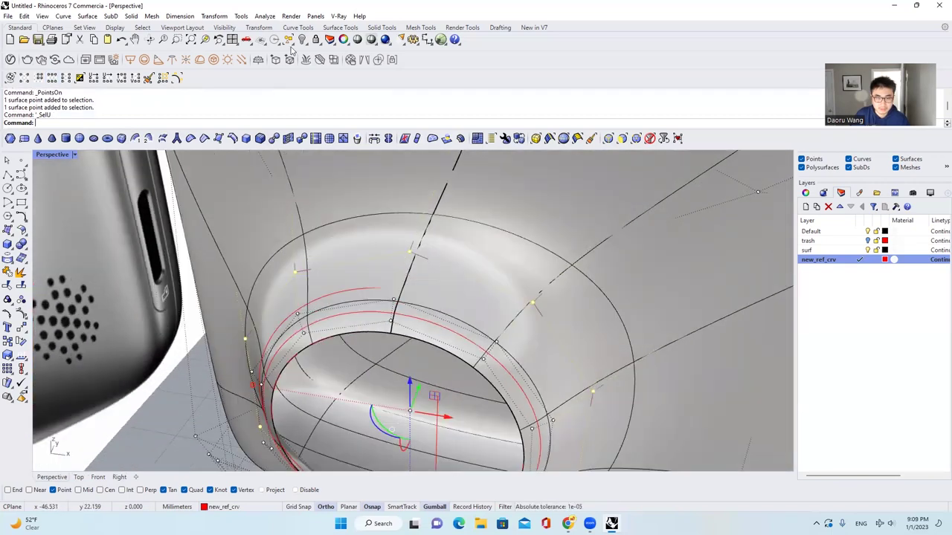
pyautogui.click(289, 40)
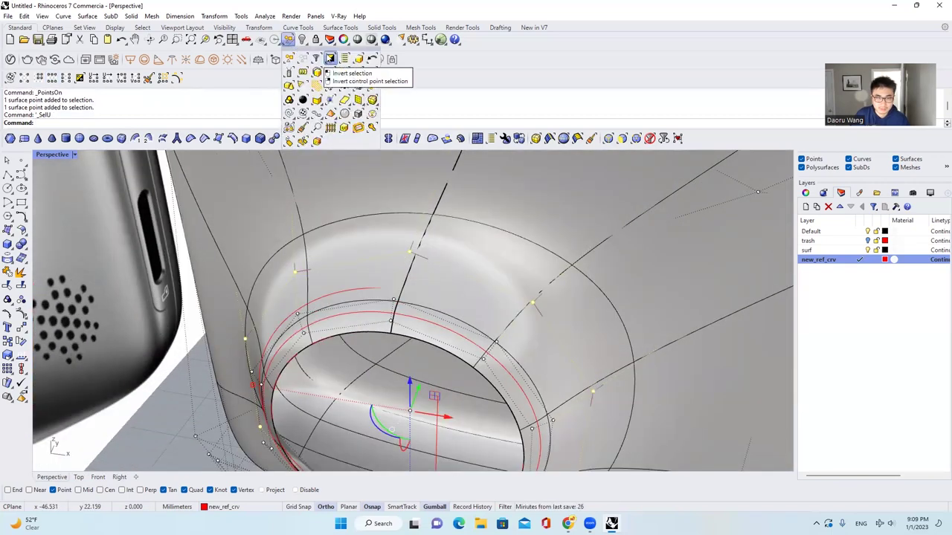
pyautogui.click(329, 59)
pyautogui.scroll(-3, 385, 156)
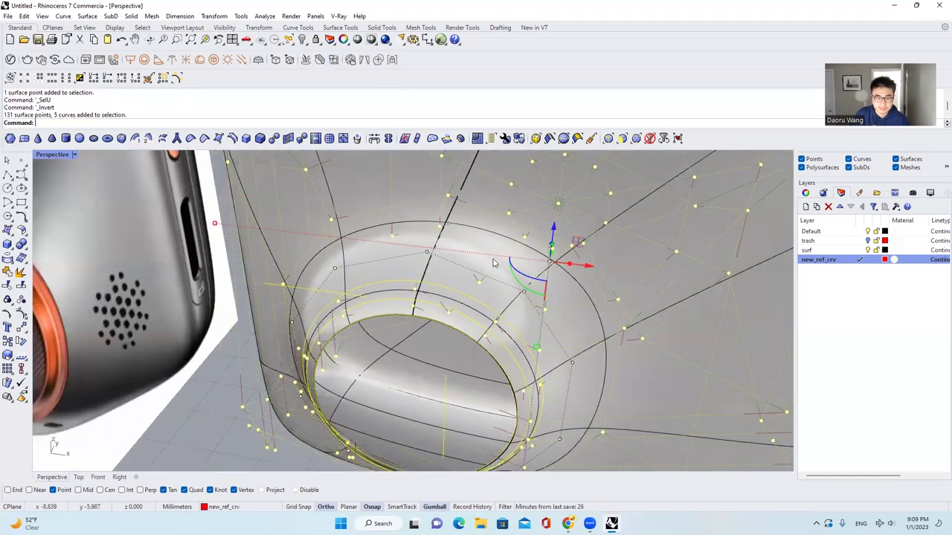
pyautogui.write('HidePt')
pyautogui.press('Return')
pyautogui.scroll(3, 432, 265)
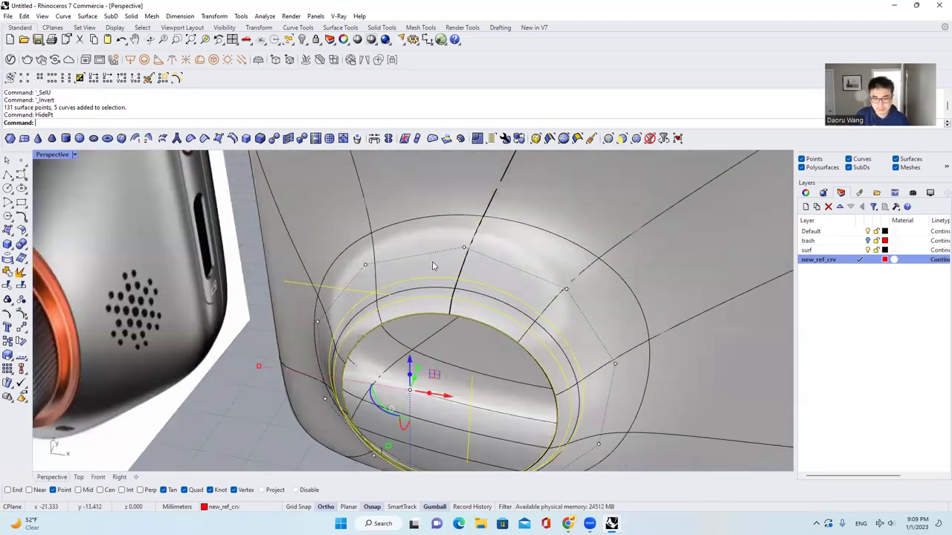
pyautogui.moveTo(461, 257); pyautogui.dragTo(445, 232, button='right')
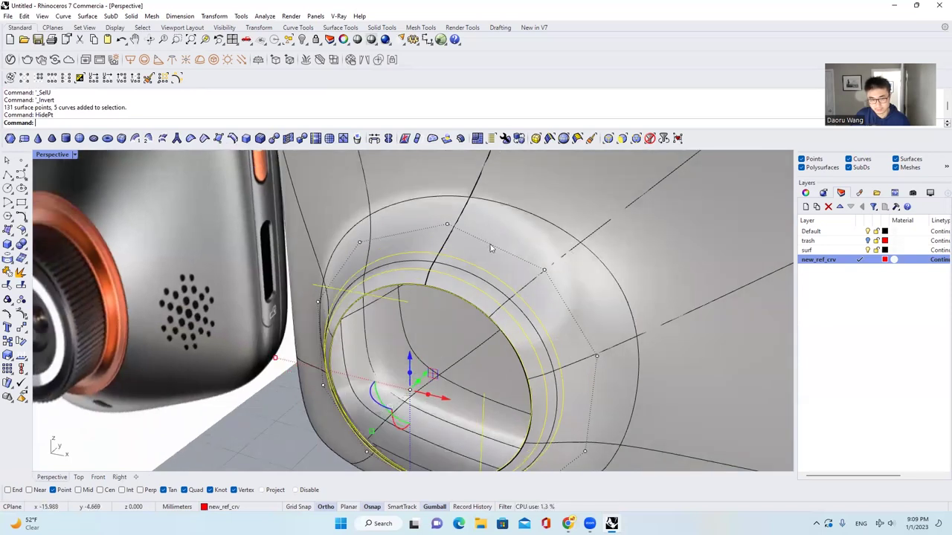
# Step: Select the outermost guide circle around the lens opening and display its control points
pyautogui.click(411, 249)
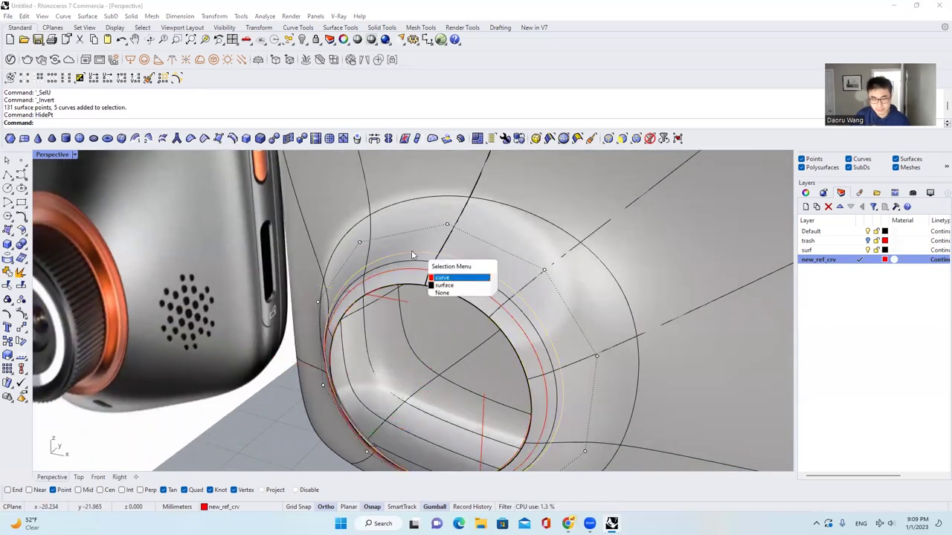
pyautogui.click(448, 278)
pyautogui.scroll(-5, 427, 261)
pyautogui.scroll(11, 445, 244)
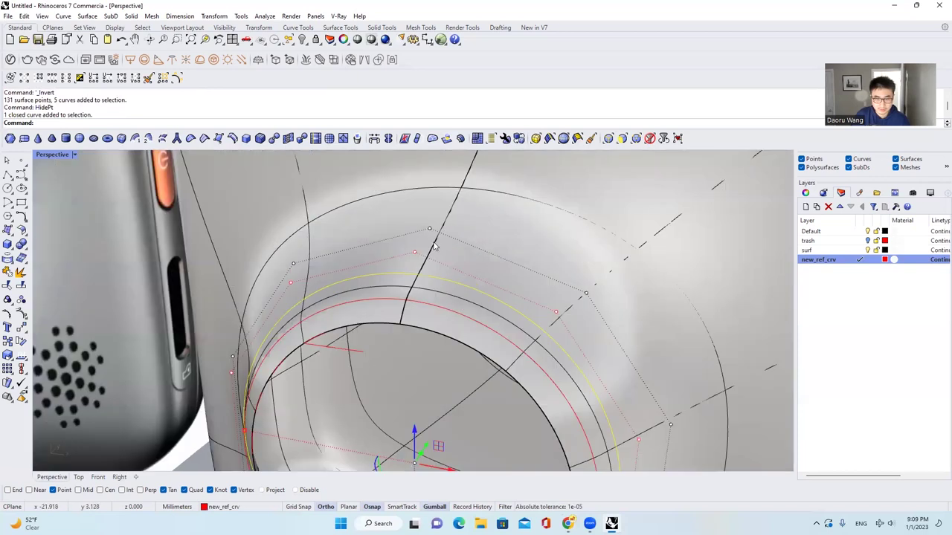
pyautogui.click(22, 315)
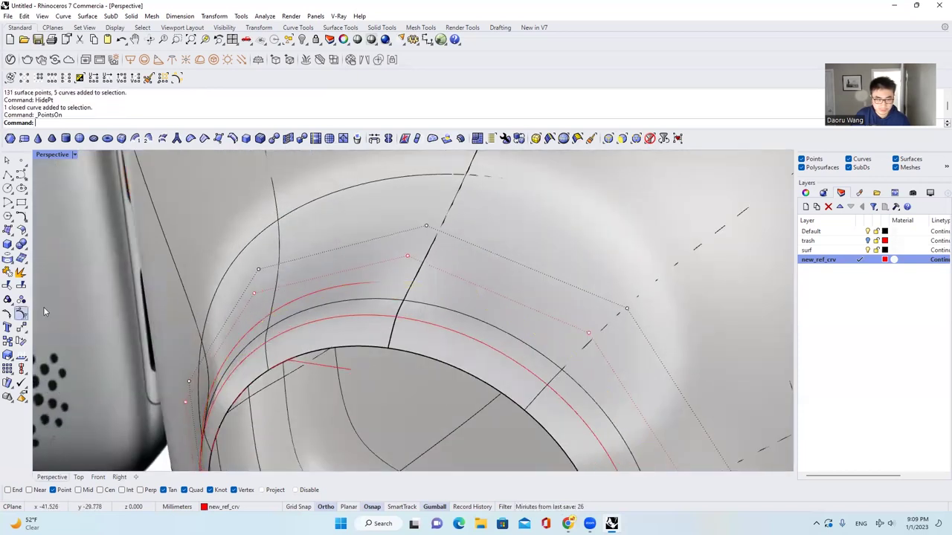
# Step: Turn Ortho off and move the isolated row's topmost control point onto the matching control point of the guide circle
pyautogui.click(427, 226)
pyautogui.scroll(-5, 455, 209)
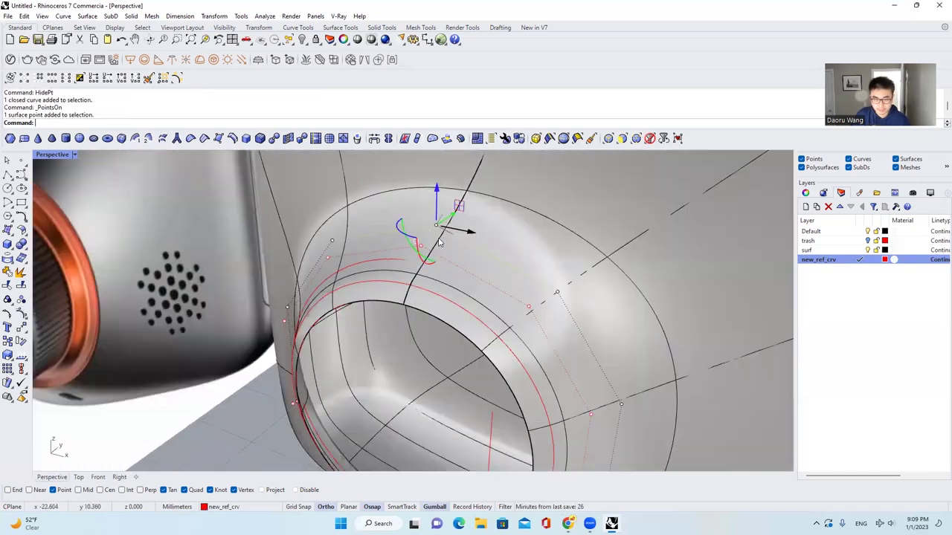
pyautogui.scroll(3, 456, 212)
pyautogui.hotkey('ctrl', 'z')
pyautogui.write('m')
pyautogui.press('Return')
pyautogui.click(371, 188)
pyautogui.click(331, 506)
pyautogui.click(352, 216)
# Step: Move the row's upper-right control points onto the guide circle's matching control points in the Perspective view
pyautogui.click(561, 285)
pyautogui.write('m')
pyautogui.press('Return')
pyautogui.click(561, 286)
pyautogui.click(512, 306)
pyautogui.moveTo(521, 316); pyautogui.dragTo(476, 268, button='right')
pyautogui.click(552, 316)
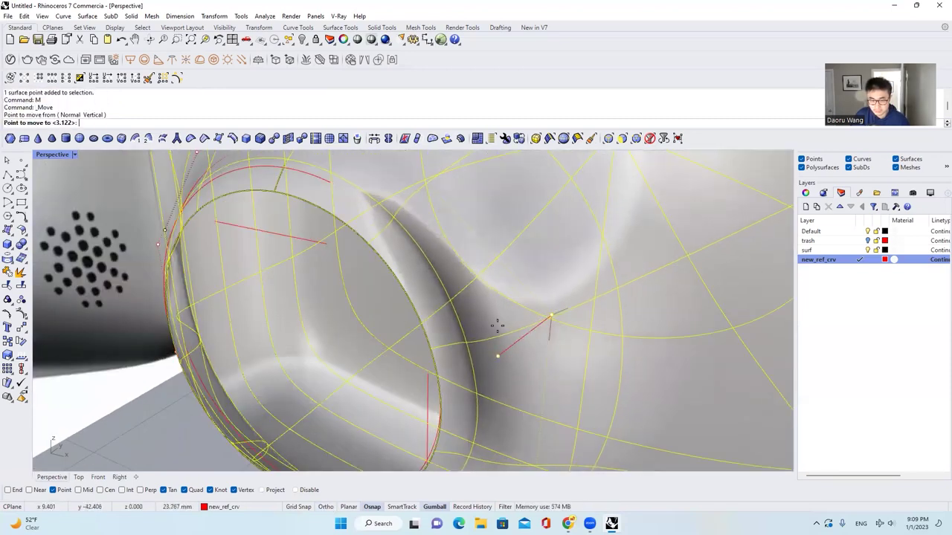
pyautogui.scroll(6, 510, 329)
pyautogui.scroll(-6, 512, 330)
# Step: Switch to the Front view and move the row's control point just below the opening's right side onto its matching circle point
pyautogui.click(97, 478)
pyautogui.click(593, 258)
pyautogui.scroll(2, 621, 374)
pyautogui.click(608, 375)
pyautogui.moveTo(615, 388); pyautogui.dragTo(603, 364, button='right')
pyautogui.write('m')
pyautogui.press('Return')
pyautogui.click(594, 350)
pyautogui.click(577, 331)
# Step: Move the row's lower-right control point onto the guide circle's matching control point
pyautogui.scroll(-4, 575, 326)
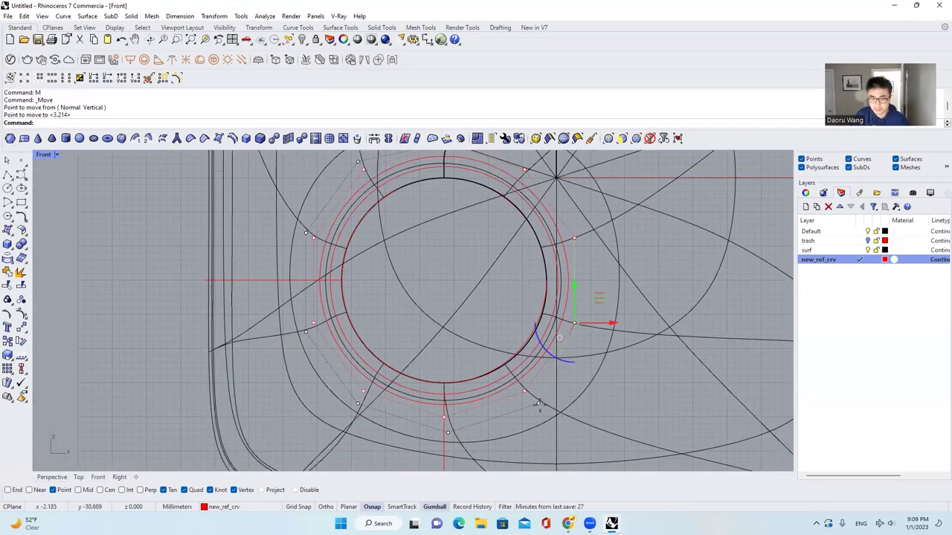
pyautogui.scroll(4, 540, 401)
pyautogui.write('m')
pyautogui.press('Return')
pyautogui.click(535, 408)
pyautogui.press('Escape')
pyautogui.click(536, 411)
pyautogui.write('m')
pyautogui.click(538, 410)
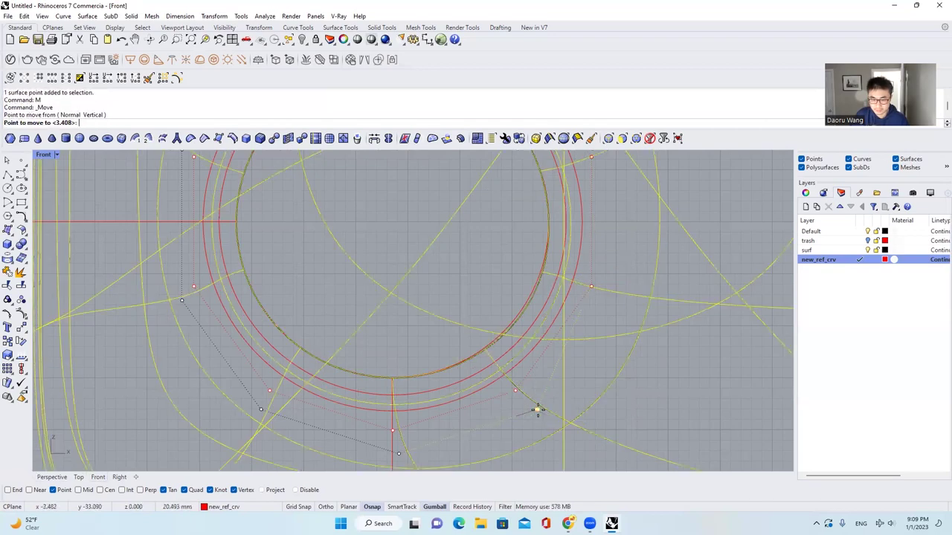
pyautogui.click(515, 391)
# Step: Move the row's bottom, lower-left and lower left-side control points onto the guide circle's matching control points
pyautogui.click(440, 437)
pyautogui.write('m')
pyautogui.click(431, 406)
pyautogui.click(359, 401)
pyautogui.write('m')
pyautogui.click(369, 378)
pyautogui.click(311, 346)
pyautogui.write('m')
pyautogui.click(310, 345)
pyautogui.click(325, 328)
# Step: Move the row's control point just above the opening's left side onto the guide circle's matching control point
pyautogui.scroll(-6, 369, 397)
pyautogui.scroll(6, 355, 271)
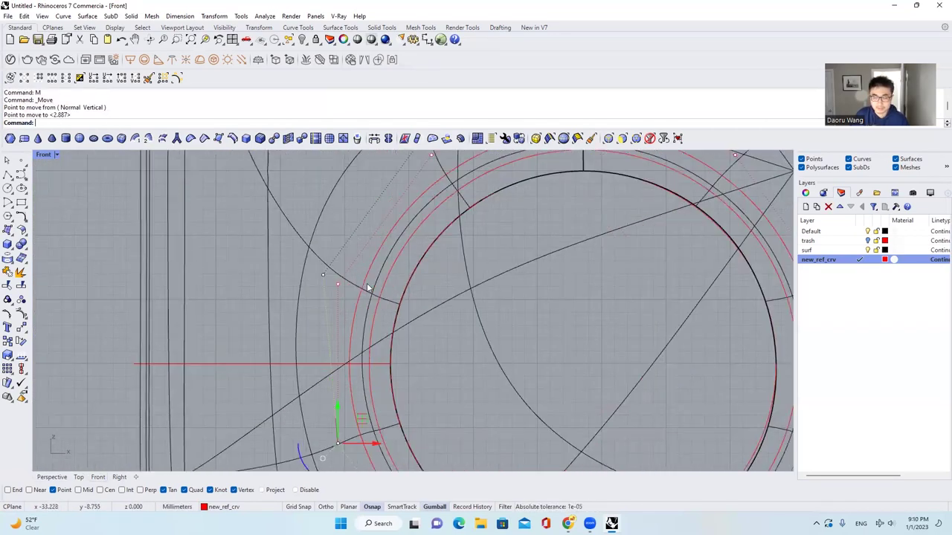
pyautogui.scroll(-3, 366, 287)
pyautogui.scroll(3, 357, 290)
pyautogui.scroll(-4, 362, 286)
pyautogui.click(353, 306)
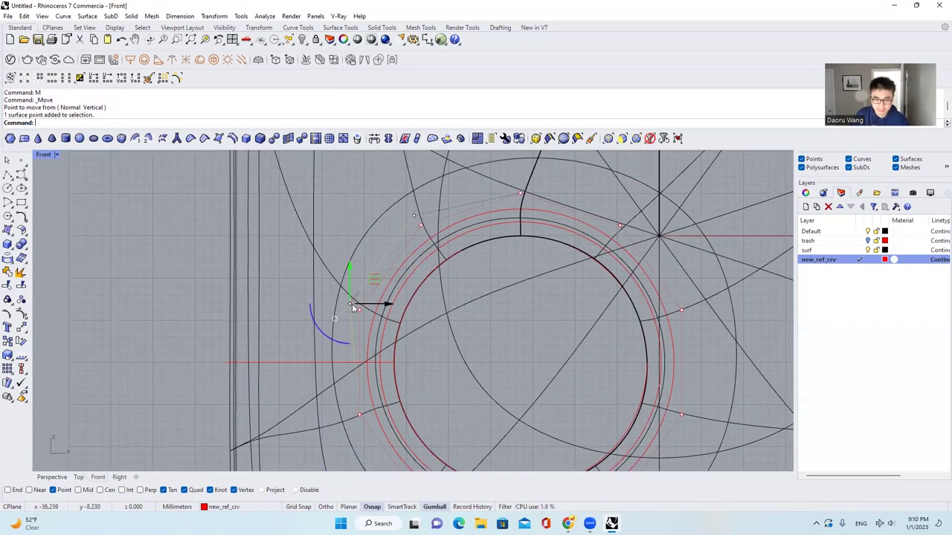
pyautogui.scroll(2, 354, 308)
pyautogui.write('m')
pyautogui.press('Return')
pyautogui.click(350, 304)
pyautogui.click(361, 311)
# Step: Move the last remaining point of the row, at the upper left, onto the guide circle's matching control point
pyautogui.scroll(-2, 369, 313)
pyautogui.scroll(4, 415, 228)
pyautogui.click(414, 224)
pyautogui.write('m')
pyautogui.press('Return')
pyautogui.click(413, 224)
pyautogui.click(423, 239)
pyautogui.scroll(-2, 446, 270)
pyautogui.scroll(-4, 521, 234)
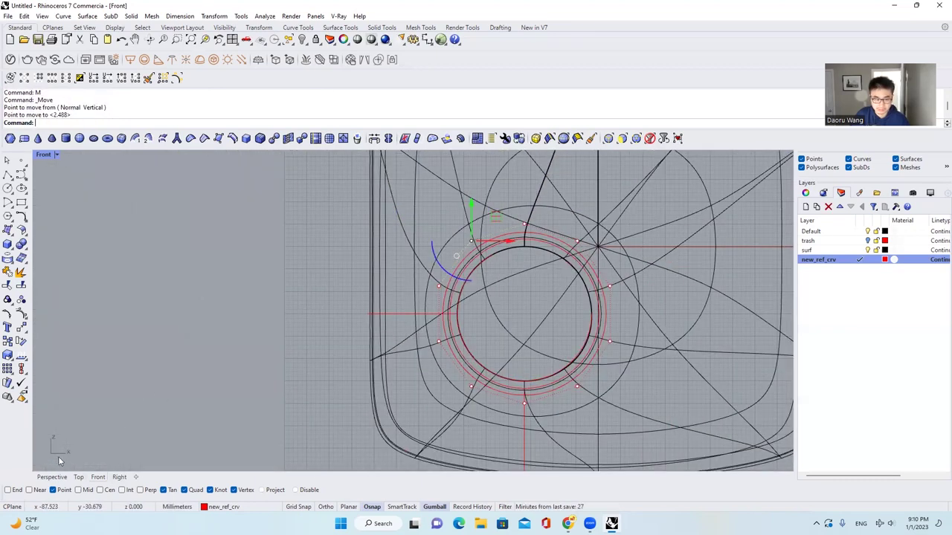
# Step: Return to the Perspective view, clear the selection, then select the body surface and display all its control points
pyautogui.click(53, 477)
pyautogui.scroll(-2, 456, 264)
pyautogui.scroll(-3, 481, 302)
pyautogui.moveTo(481, 302); pyautogui.dragTo(516, 312, button='right')
pyautogui.scroll(3, 471, 232)
pyautogui.press('Escape')
pyautogui.press('Escape')
pyautogui.click(461, 220)
pyautogui.moveTo(461, 221); pyautogui.dragTo(449, 217, button='right')
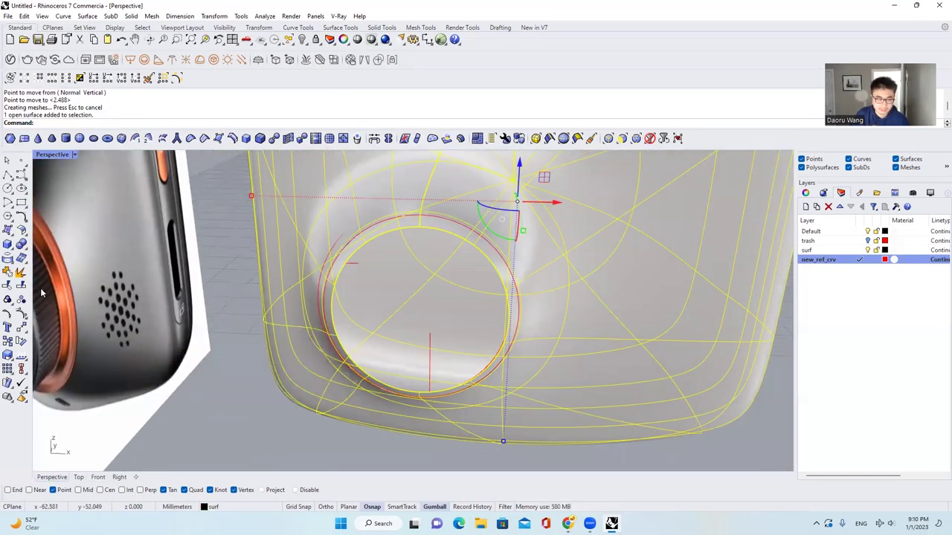
pyautogui.click(21, 313)
pyautogui.scroll(2, 442, 182)
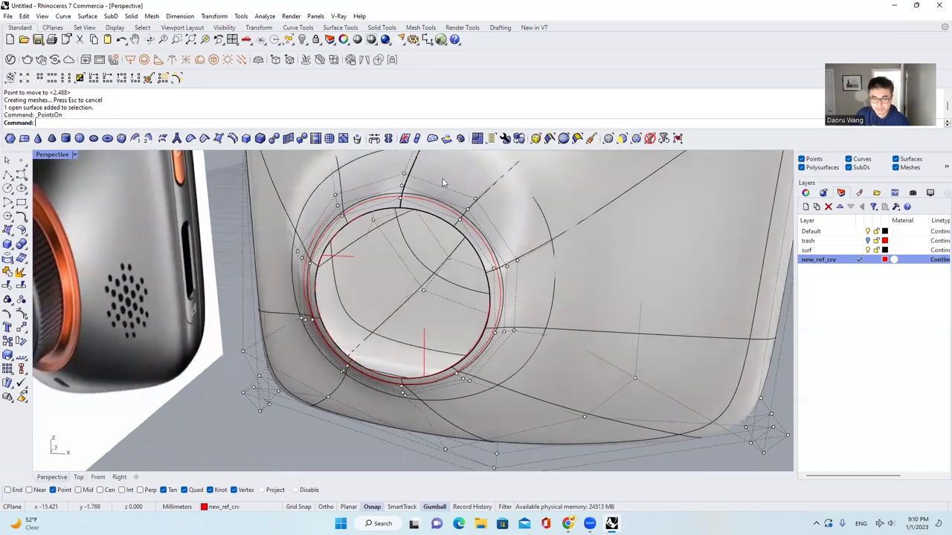
# Step: Inspect the body surface and the edge of the lens opening from several angles
pyautogui.moveTo(502, 331); pyautogui.dragTo(394, 333, button='right')
pyautogui.moveTo(421, 218); pyautogui.dragTo(414, 260, button='right')
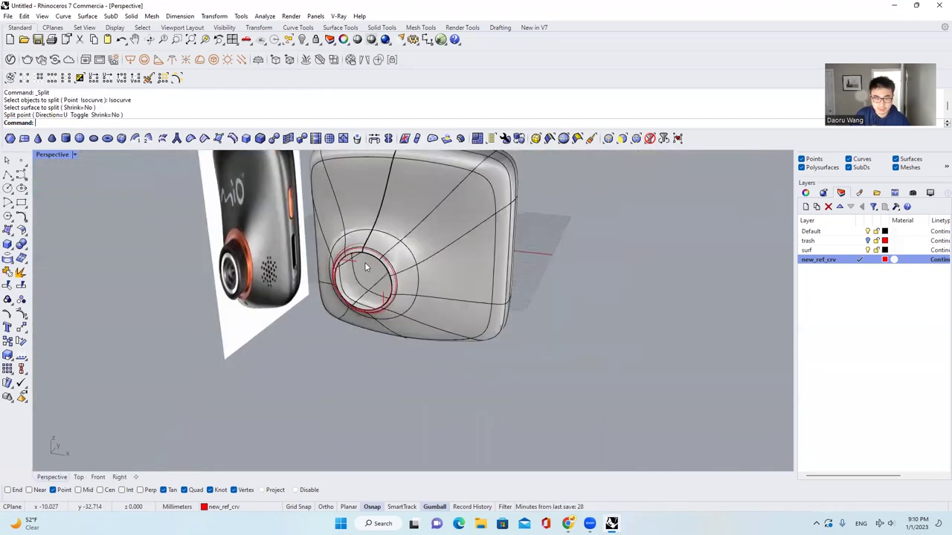
pyautogui.scroll(3, 416, 256)
pyautogui.moveTo(415, 257); pyautogui.dragTo(427, 342, button='right')
pyautogui.scroll(5, 309, 217)
pyautogui.click(382, 336)
pyautogui.click(21, 299)
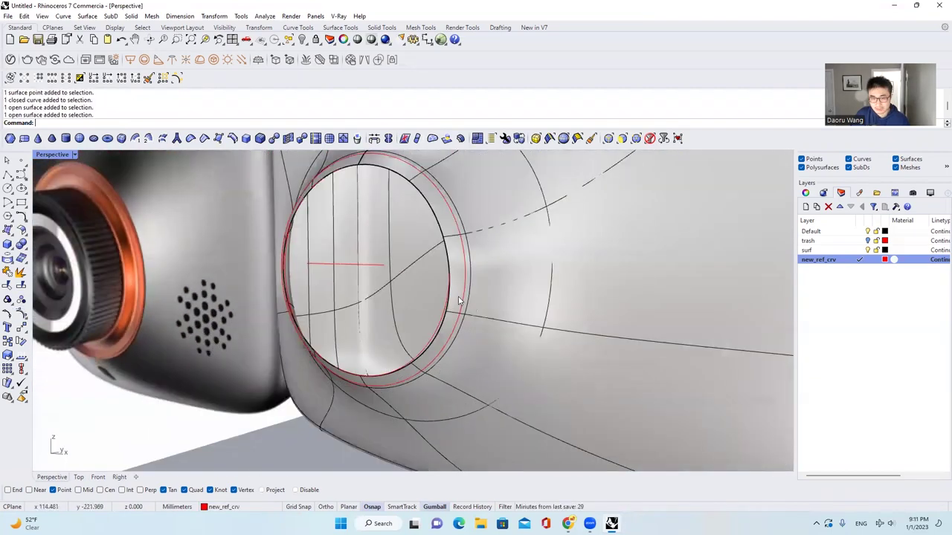
# Step: Select the body surface together with the inner guide circle and display the control points of both
pyautogui.scroll(2, 446, 320)
pyautogui.click(443, 323)
pyautogui.scroll(3, 444, 326)
pyautogui.keyDown('shift'); pyautogui.click(421, 327); pyautogui.keyUp('shift')
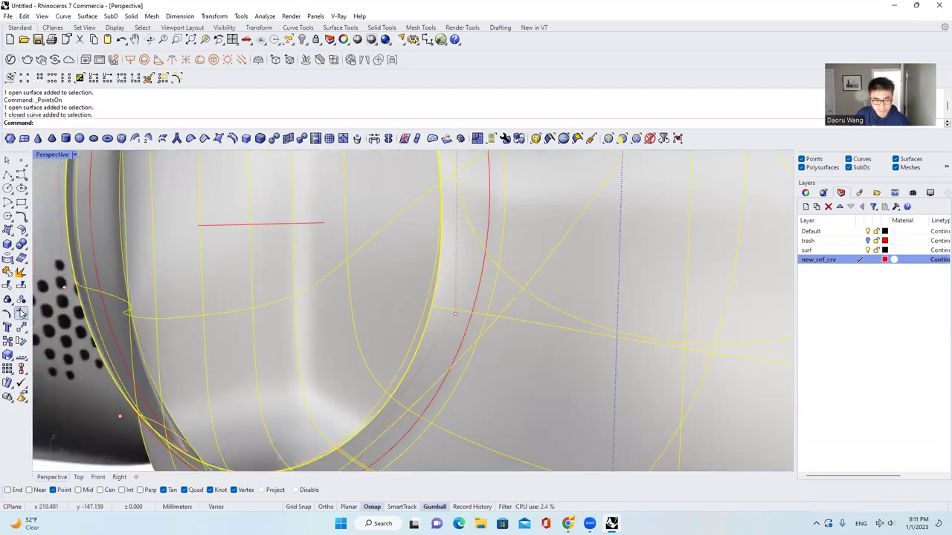
pyautogui.click(21, 313)
# Step: Move the innermost row's misaligned control point below the opening's right side onto the inner guide circle's matching point
pyautogui.moveTo(318, 321); pyautogui.dragTo(388, 327, button='right')
pyautogui.click(394, 327)
pyautogui.scroll(-1, 396, 328)
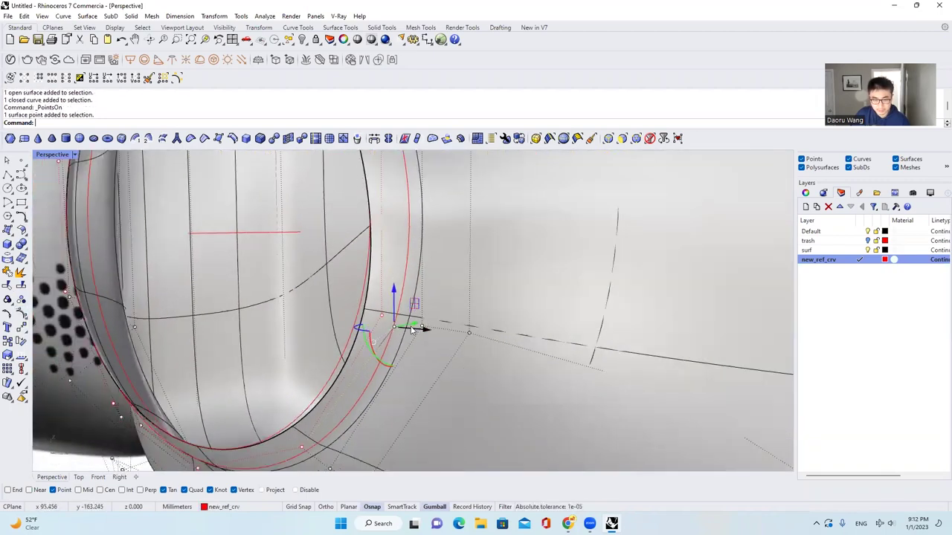
pyautogui.scroll(5, 413, 329)
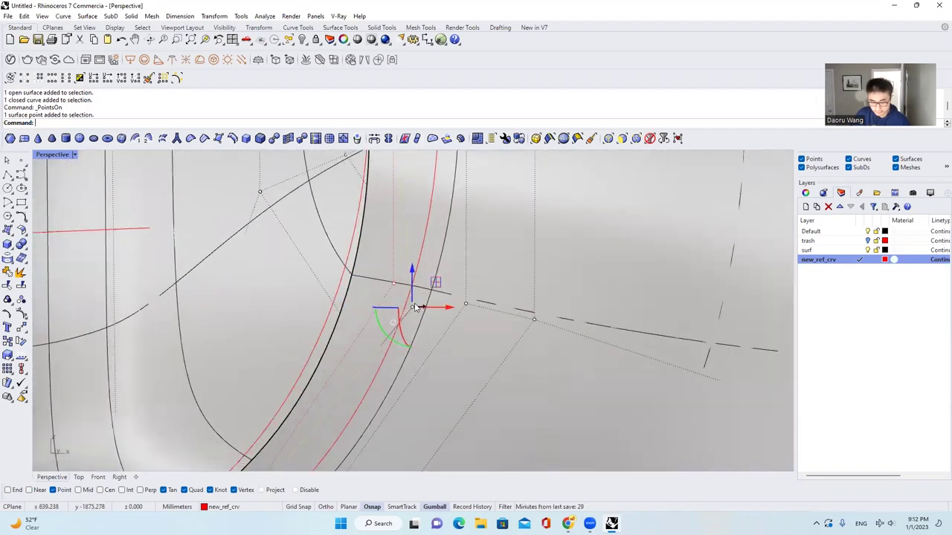
pyautogui.write('M')
pyautogui.press('Return')
pyautogui.click(413, 307)
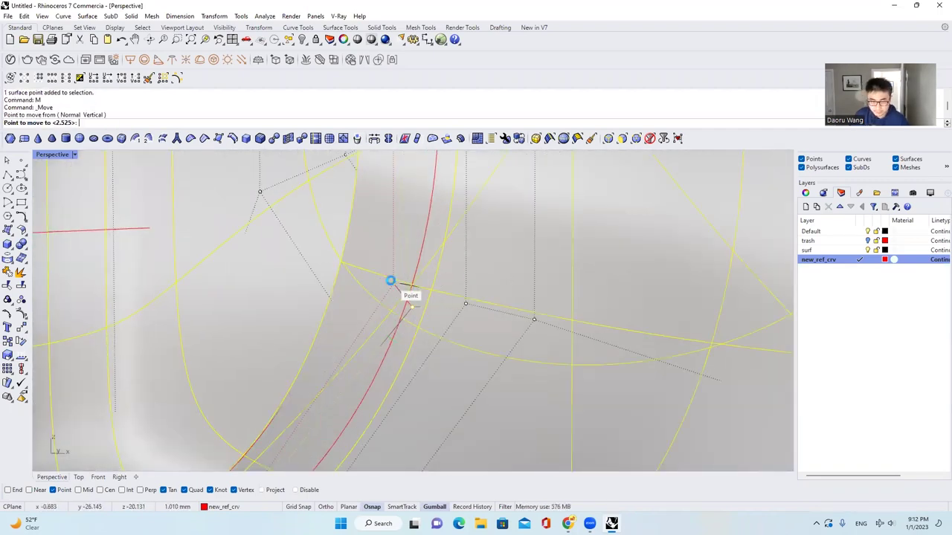
pyautogui.click(389, 280)
pyautogui.scroll(-1, 437, 361)
pyautogui.scroll(-3, 427, 334)
pyautogui.scroll(6, 421, 217)
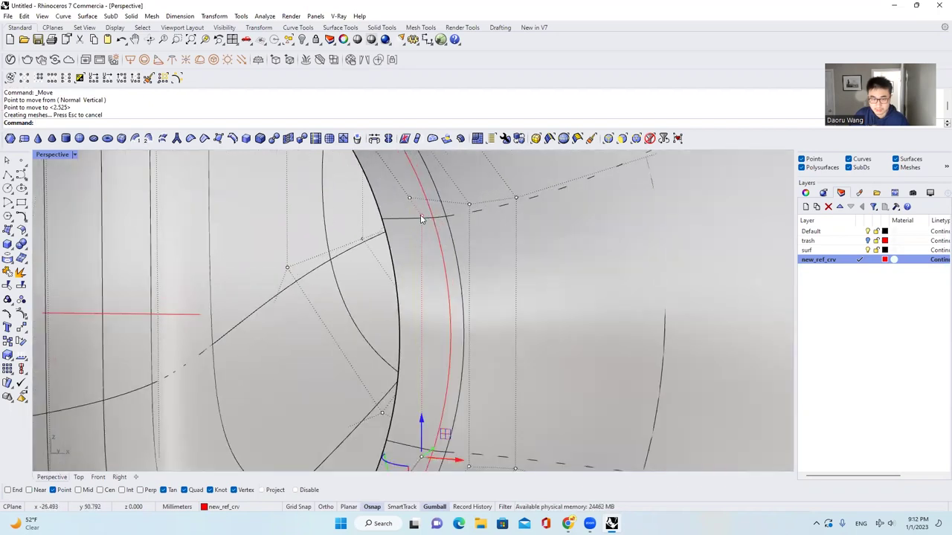
# Step: Move the innermost row's control point above the opening's right side onto the inner guide circle's matching point
pyautogui.click(409, 201)
pyautogui.scroll(-5, 439, 239)
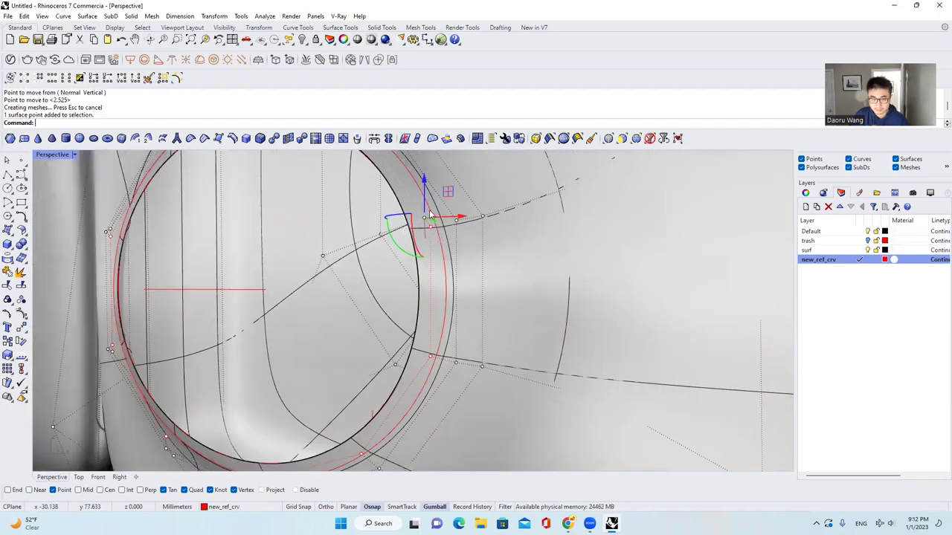
pyautogui.moveTo(432, 214); pyautogui.dragTo(491, 210, button='right')
pyautogui.scroll(4, 429, 222)
pyautogui.write('M')
pyautogui.press('Return')
pyautogui.click(425, 231)
pyautogui.click(429, 235)
pyautogui.scroll(-3, 453, 245)
# Step: Inspect the corrected innermost ring, then reselect the body surface and display its control points again
pyautogui.moveTo(465, 266); pyautogui.dragTo(504, 265, button='right')
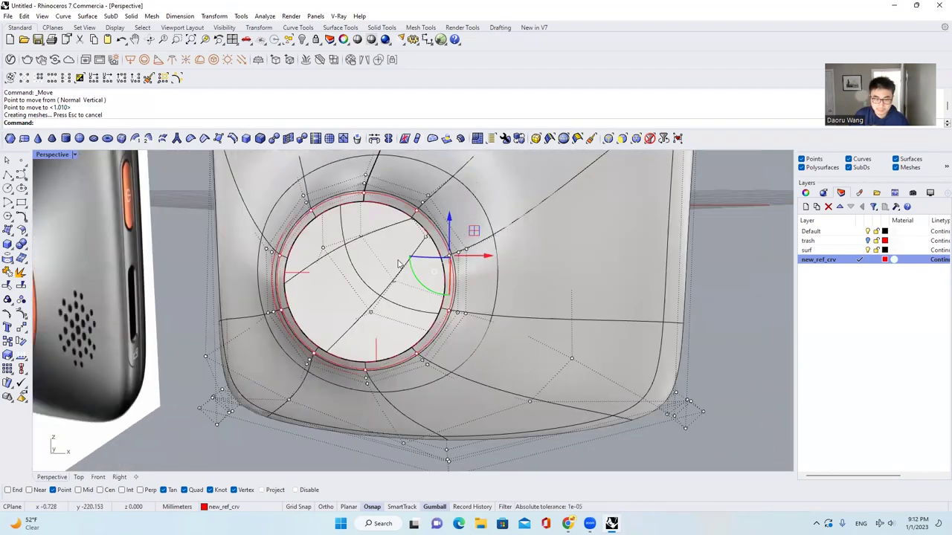
pyautogui.scroll(2, 398, 264)
pyautogui.moveTo(398, 264); pyautogui.dragTo(363, 263, button='right')
pyautogui.moveTo(518, 307); pyautogui.dragTo(492, 287, button='right')
pyautogui.scroll(6, 478, 321)
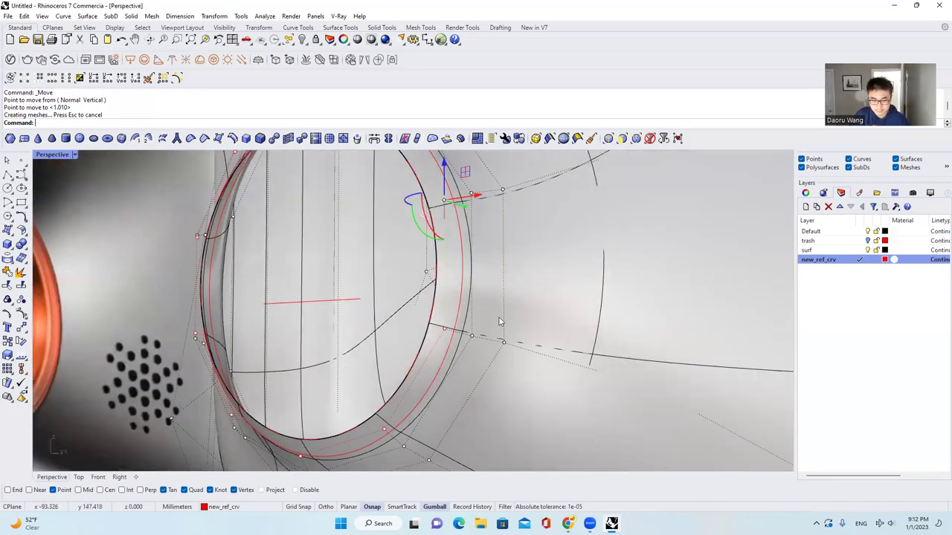
pyautogui.scroll(-3, 496, 330)
pyautogui.click(492, 340)
pyautogui.moveTo(493, 340); pyautogui.dragTo(195, 342, button='right')
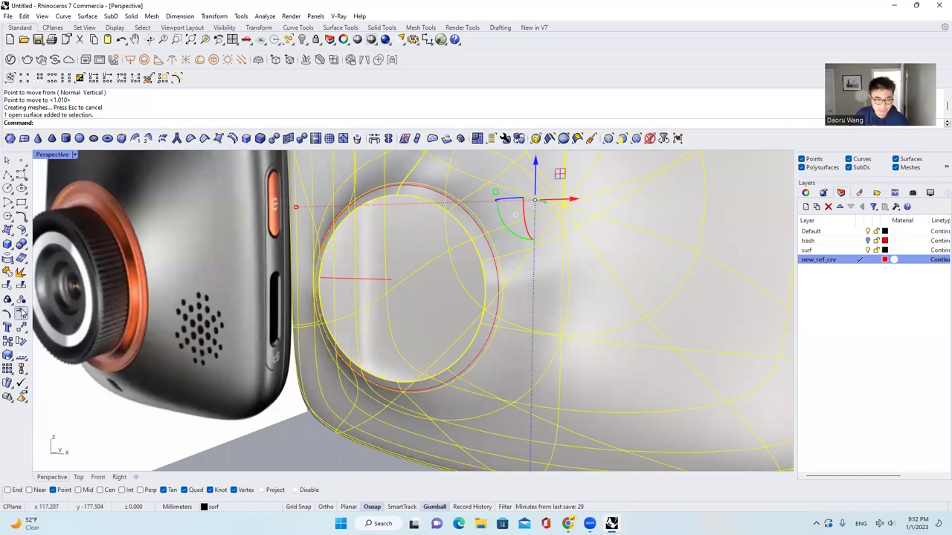
pyautogui.click(23, 314)
pyautogui.moveTo(515, 324)
pyautogui.mouseDown(button='right')
pyautogui.moveTo(489, 304)
pyautogui.moveTo(519, 324)
pyautogui.mouseUp(button='right')
# Step: Check the control-point rings in the Front view and the overall body shape against the reference photo in the Perspective view
pyautogui.click(99, 477)
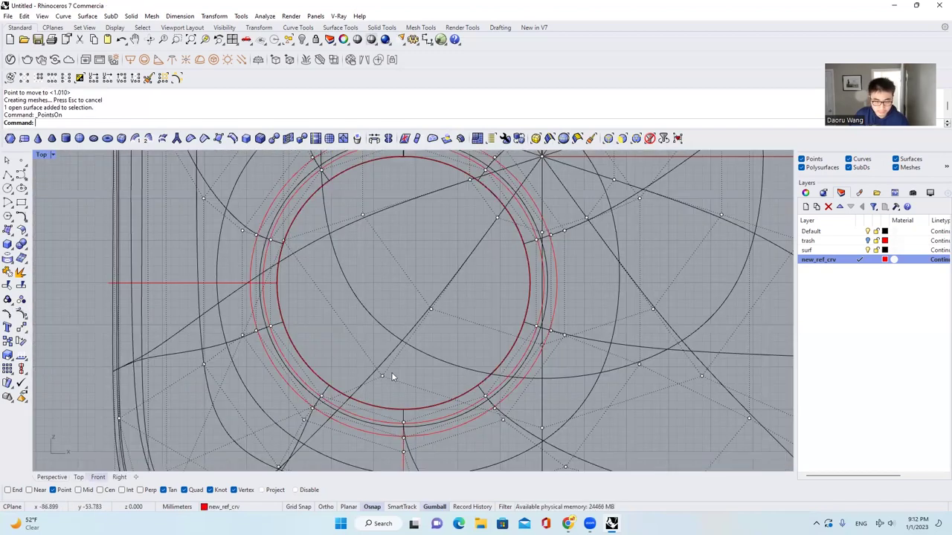
pyautogui.scroll(-2, 438, 373)
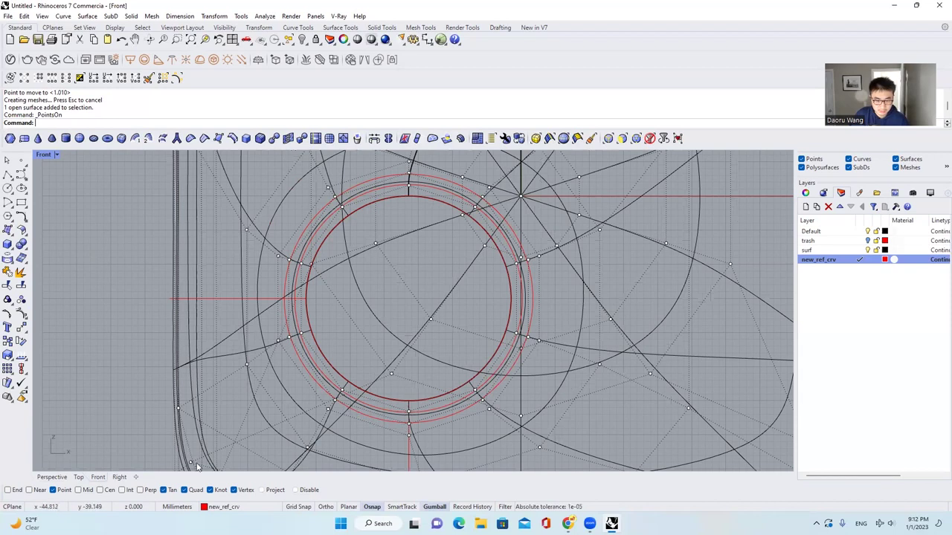
pyautogui.click(62, 478)
pyautogui.moveTo(457, 341)
pyautogui.mouseDown(button='right')
pyautogui.moveTo(408, 361)
pyautogui.moveTo(382, 342)
pyautogui.moveTo(390, 333)
pyautogui.mouseUp(button='right')
pyautogui.scroll(4, 408, 361)
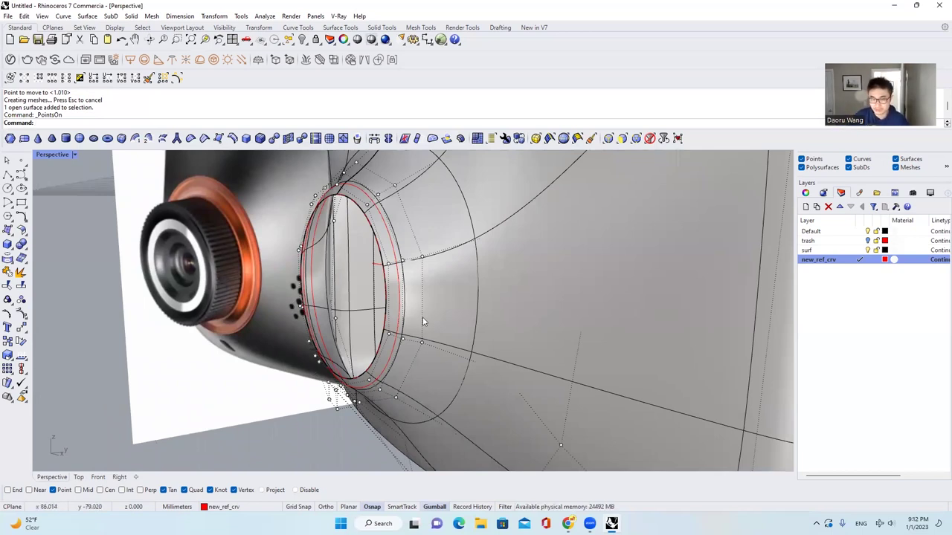
pyautogui.moveTo(422, 321)
pyautogui.mouseDown(button='right')
pyautogui.moveTo(498, 319)
pyautogui.moveTo(503, 294)
pyautogui.mouseUp(button='right')
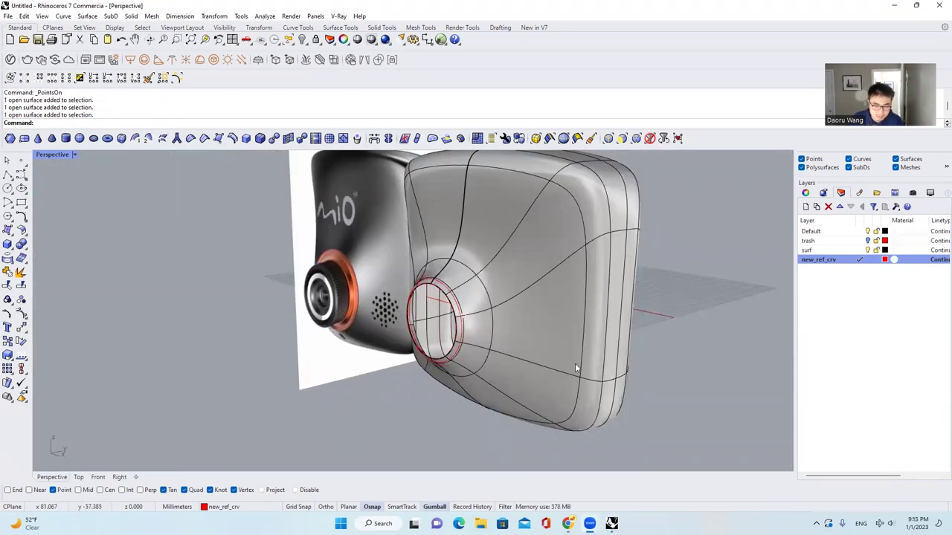
pyautogui.scroll(-2, 501, 402)
pyautogui.moveTo(506, 372); pyautogui.dragTo(487, 327, button='right')
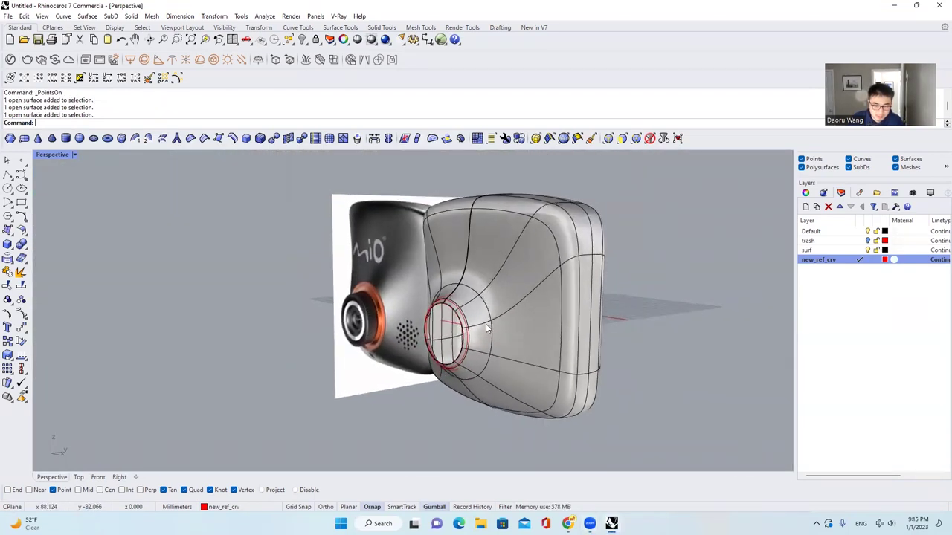
pyautogui.scroll(3, 478, 318)
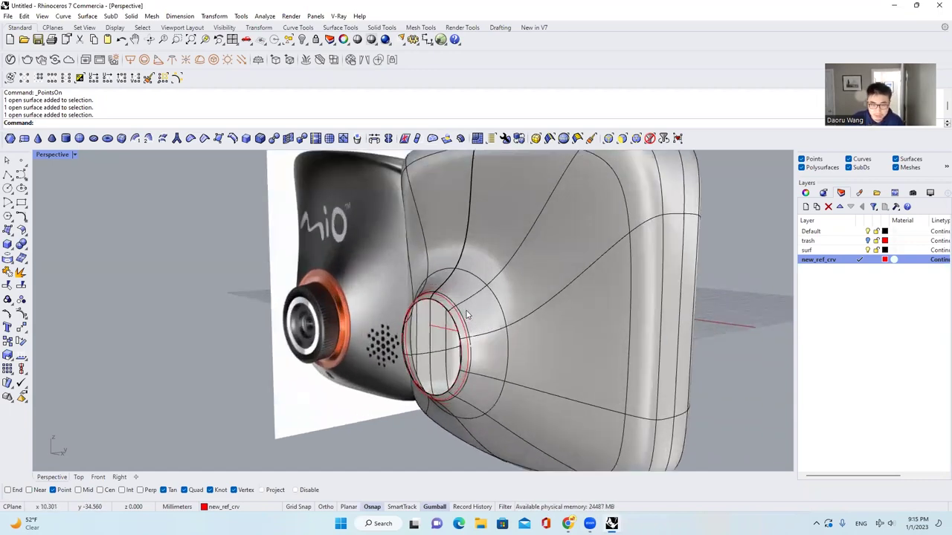
# Step: Select the middle of the three control-point rings around the lens opening and shift the row slightly in the positive Y direction
pyautogui.scroll(-2, 472, 313)
pyautogui.click(472, 313)
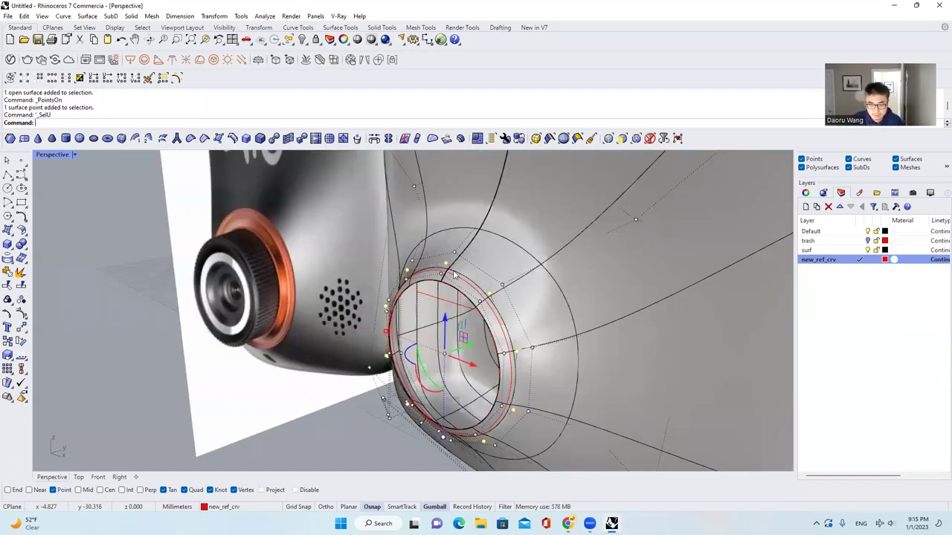
pyautogui.press('Escape')
pyautogui.moveTo(451, 296); pyautogui.dragTo(238, 212, button='right')
pyautogui.click(448, 265)
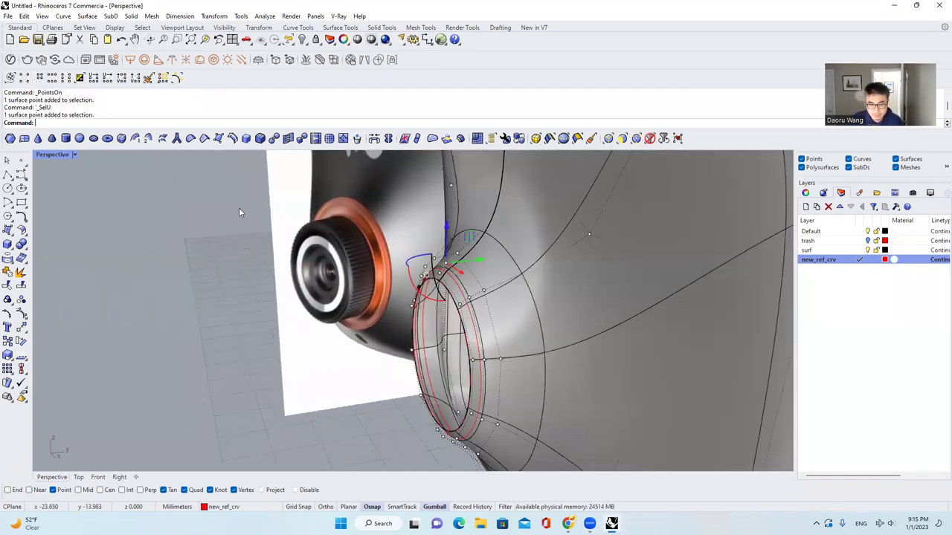
pyautogui.click(52, 79)
pyautogui.moveTo(597, 310); pyautogui.dragTo(486, 347, button='right')
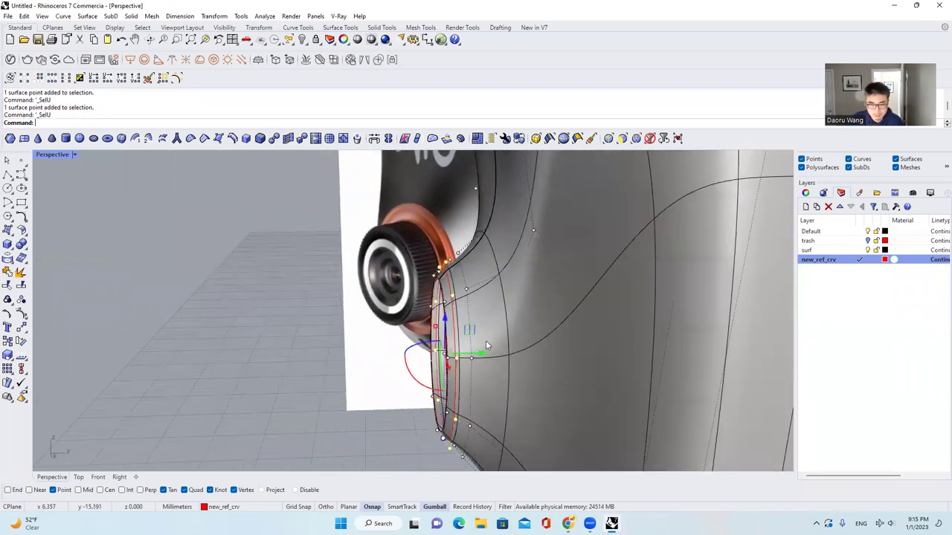
pyautogui.scroll(2, 486, 347)
pyautogui.moveTo(461, 362); pyautogui.dragTo(469, 364)
pyautogui.moveTo(463, 242); pyautogui.dragTo(504, 273, button='right')
pyautogui.scroll(-5, 504, 273)
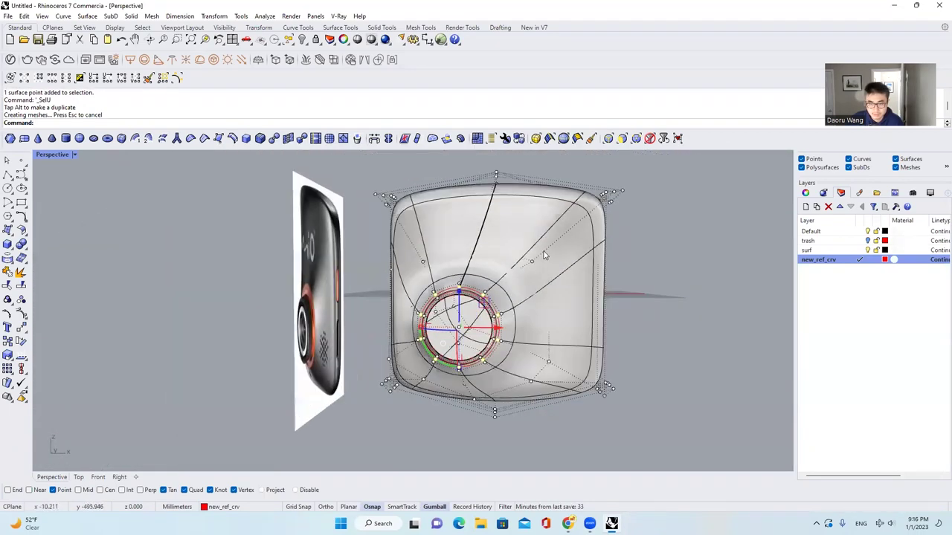
# Step: Select the outer control-point ring around the lens opening, shift it slightly in the positive Y direction, and hide the control points
pyautogui.moveTo(542, 256); pyautogui.dragTo(469, 255, button='right')
pyautogui.scroll(6, 476, 267)
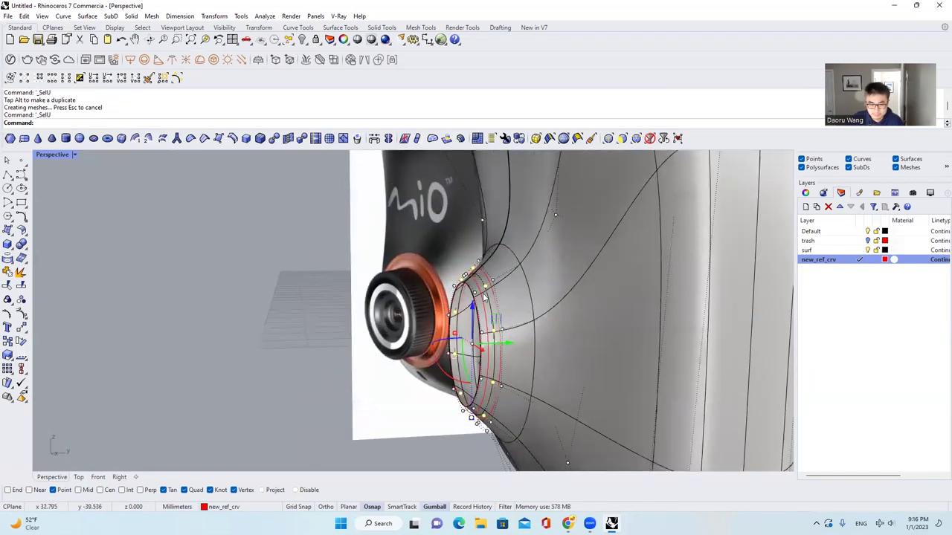
pyautogui.click(475, 246)
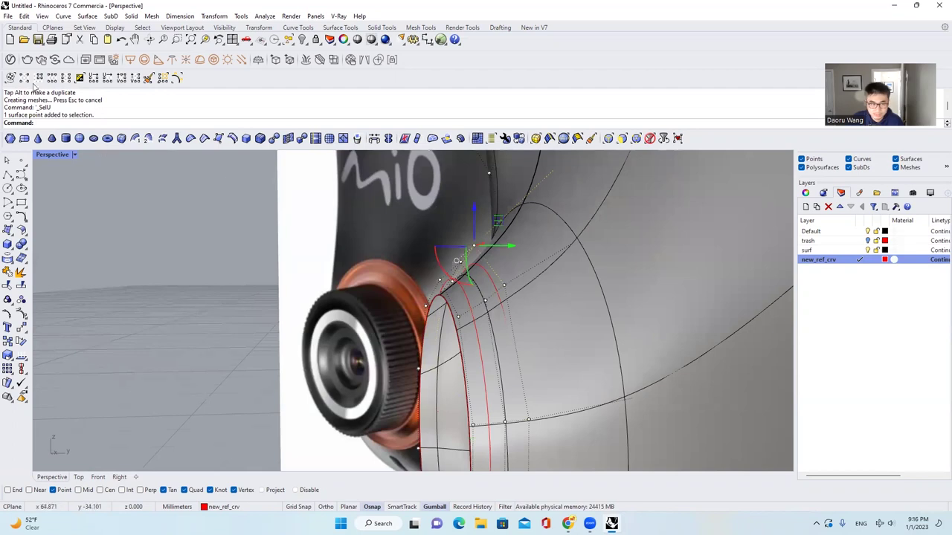
pyautogui.click(58, 78)
pyautogui.moveTo(572, 274); pyautogui.dragTo(504, 381, button='right')
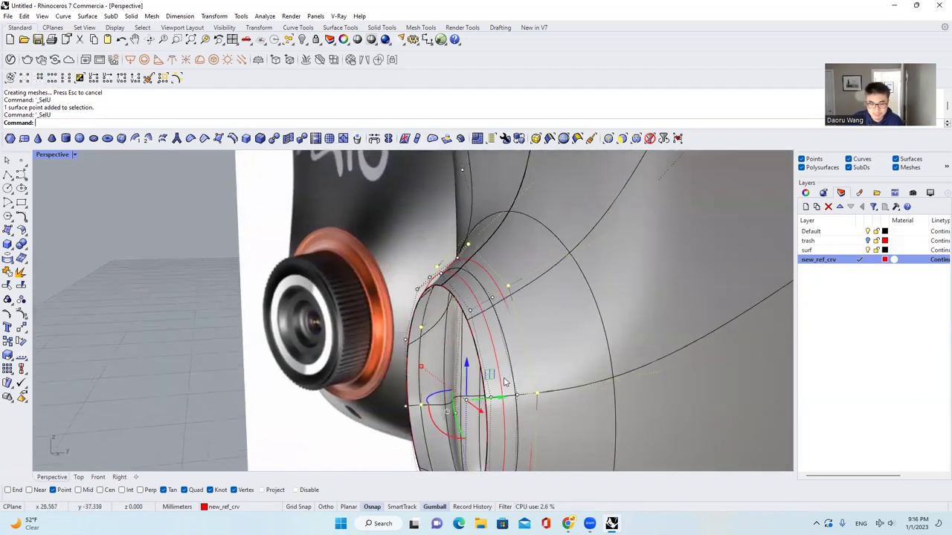
pyautogui.moveTo(499, 399); pyautogui.dragTo(506, 398)
pyautogui.moveTo(516, 361); pyautogui.dragTo(607, 249, button='right')
pyautogui.scroll(-8, 603, 248)
pyautogui.scroll(5, 531, 330)
pyautogui.press('Escape')
pyautogui.press('Escape')
# Step: Split the body surface along its U-direction isocurve at the outer guide circle's left quadrant, picked in the Front view with Shrink=No
pyautogui.click(531, 330)
pyautogui.moveTo(531, 330); pyautogui.dragTo(403, 287, button='right')
pyautogui.scroll(6, 393, 267)
pyautogui.keyDown('shift'); pyautogui.click(393, 267); pyautogui.keyUp('shift')
pyautogui.scroll(-4, 411, 295)
pyautogui.scroll(3, 404, 287)
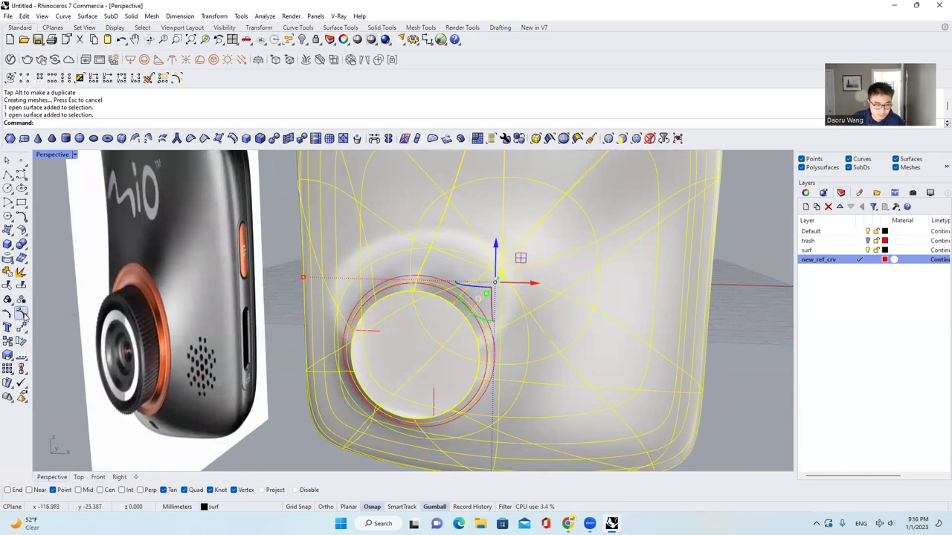
pyautogui.click(21, 286)
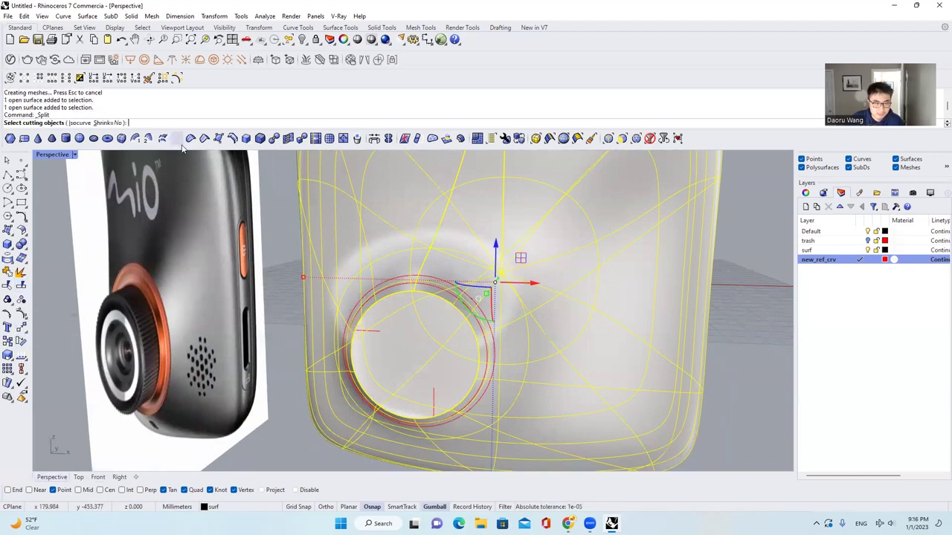
pyautogui.click(81, 123)
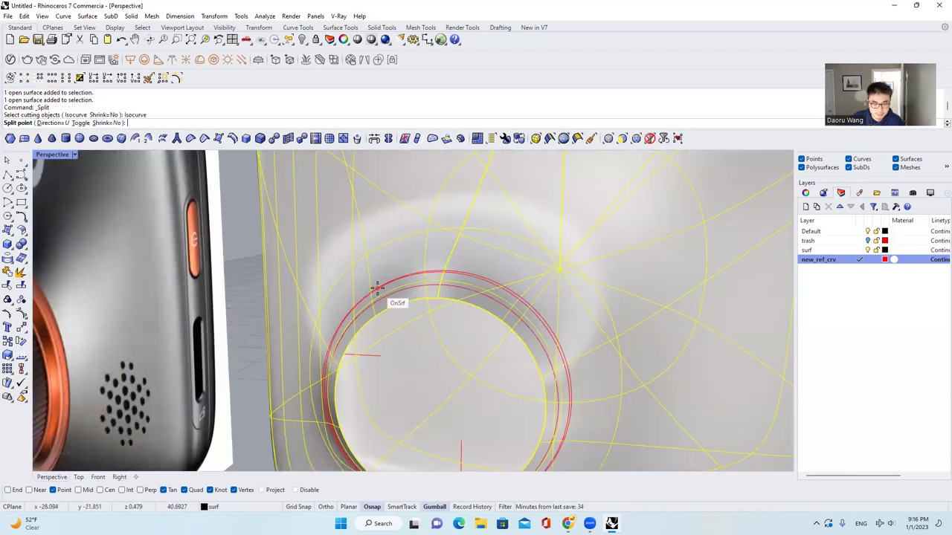
pyautogui.scroll(2, 376, 286)
pyautogui.scroll(-2, 376, 287)
pyautogui.moveTo(378, 288)
pyautogui.mouseDown(button='right')
pyautogui.moveTo(388, 281)
pyautogui.moveTo(377, 277)
pyautogui.mouseUp(button='right')
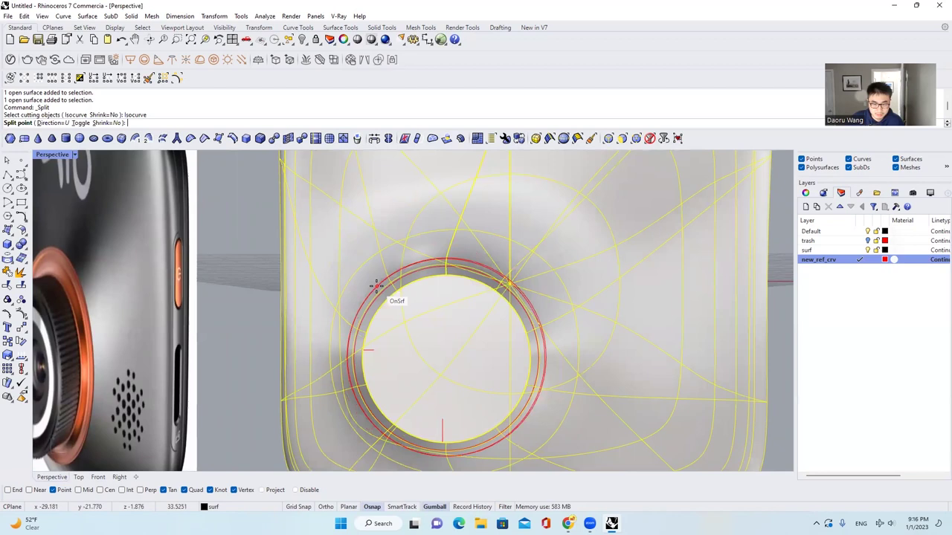
pyautogui.click(97, 477)
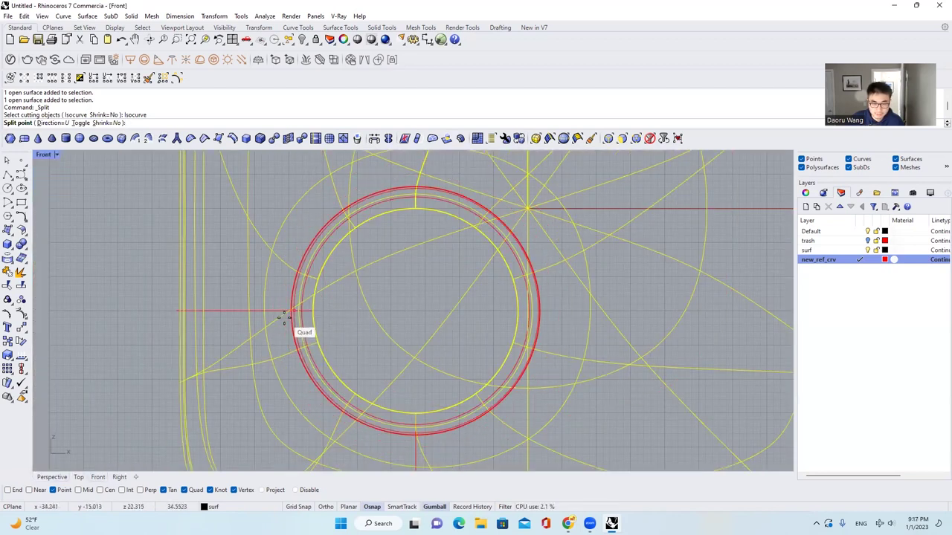
pyautogui.scroll(1, 284, 318)
pyautogui.scroll(2, 284, 312)
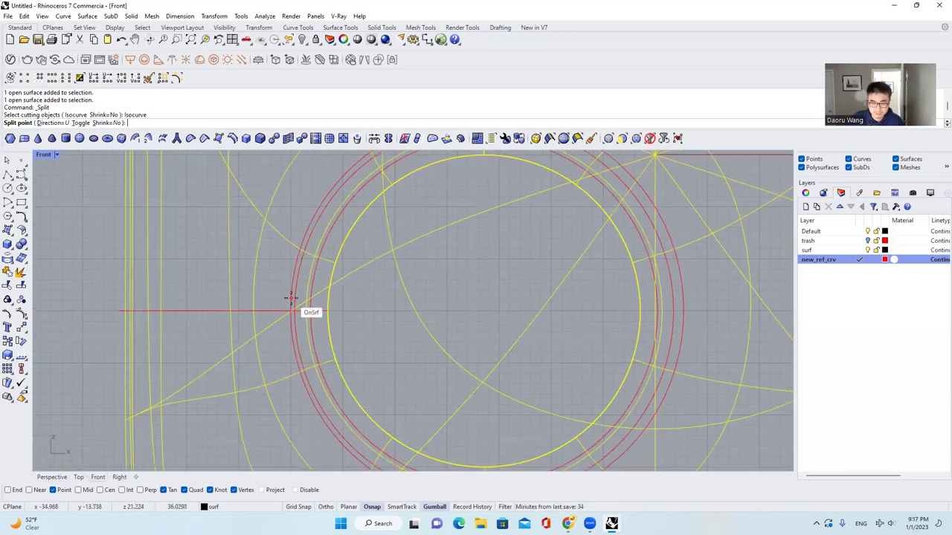
pyautogui.scroll(-1, 291, 303)
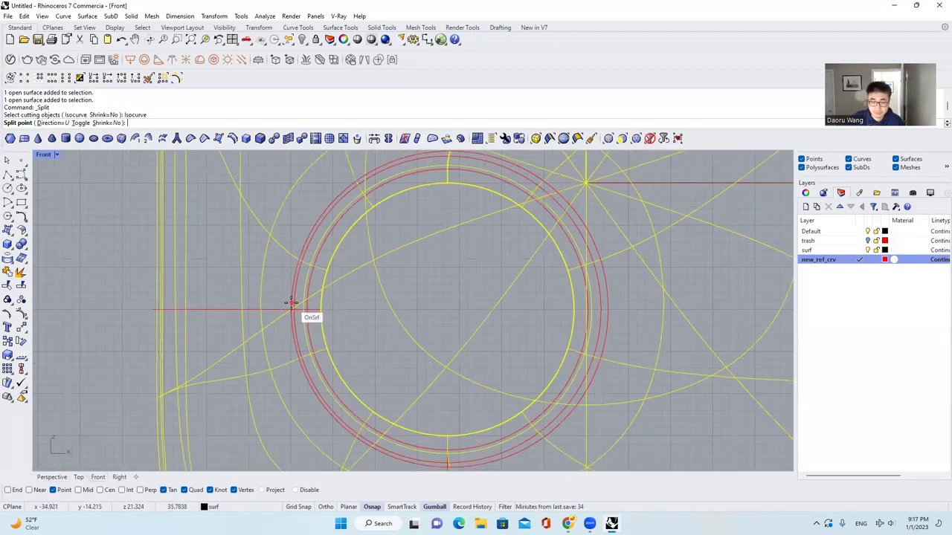
pyautogui.moveTo(290, 302); pyautogui.dragTo(308, 340, button='right')
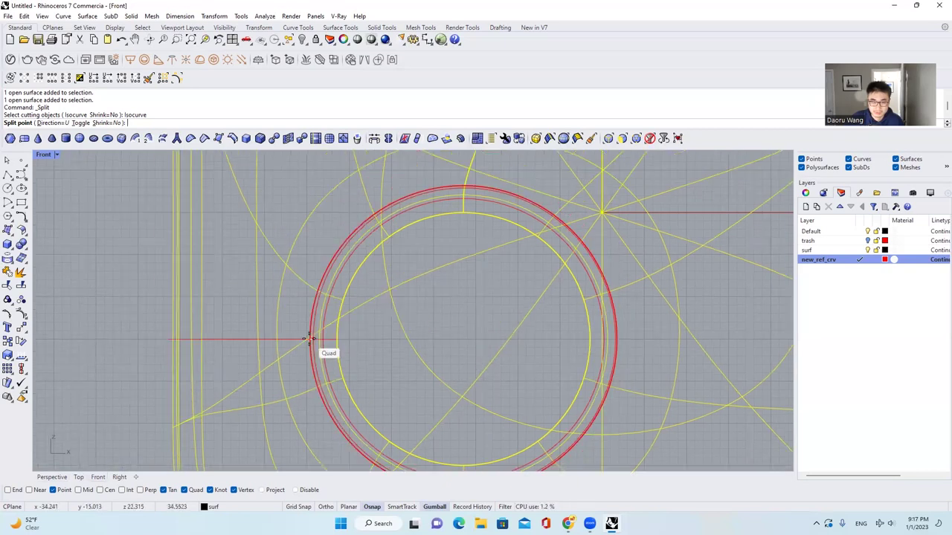
pyautogui.scroll(5, 308, 340)
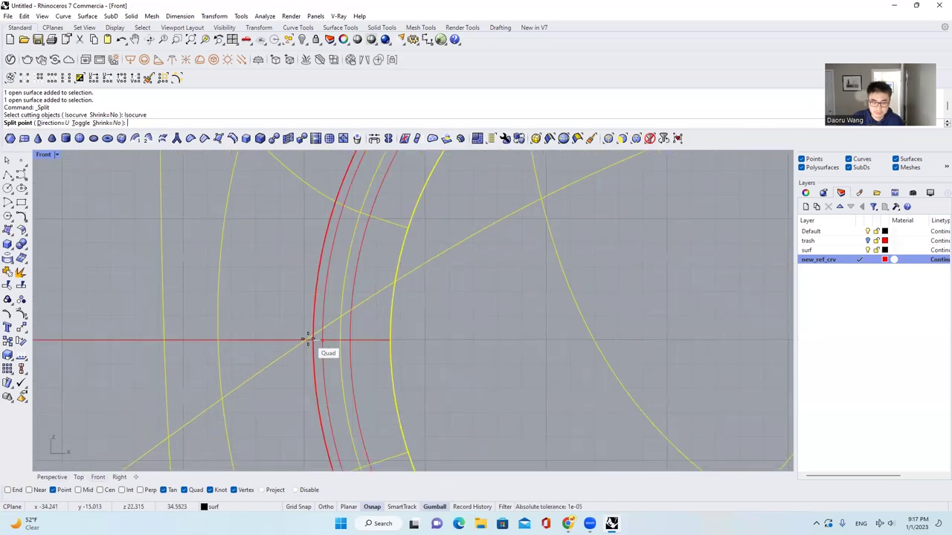
pyautogui.click(312, 341)
pyautogui.press('Return')
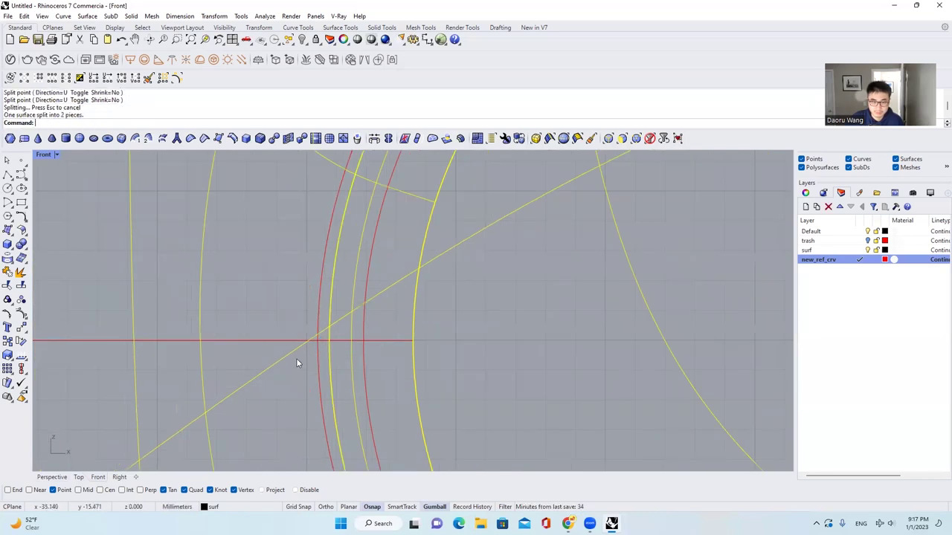
# Step: Return to the Perspective view and select the split-off lens ring to inspect it against the guide circles
pyautogui.click(59, 476)
pyautogui.moveTo(380, 288)
pyautogui.mouseDown(button='right')
pyautogui.moveTo(410, 287)
pyautogui.moveTo(385, 335)
pyautogui.moveTo(548, 274)
pyautogui.moveTo(607, 307)
pyautogui.moveTo(374, 325)
pyautogui.moveTo(472, 361)
pyautogui.mouseUp(button='right')
pyautogui.press('Escape')
pyautogui.scroll(5, 412, 282)
pyautogui.click(386, 335)
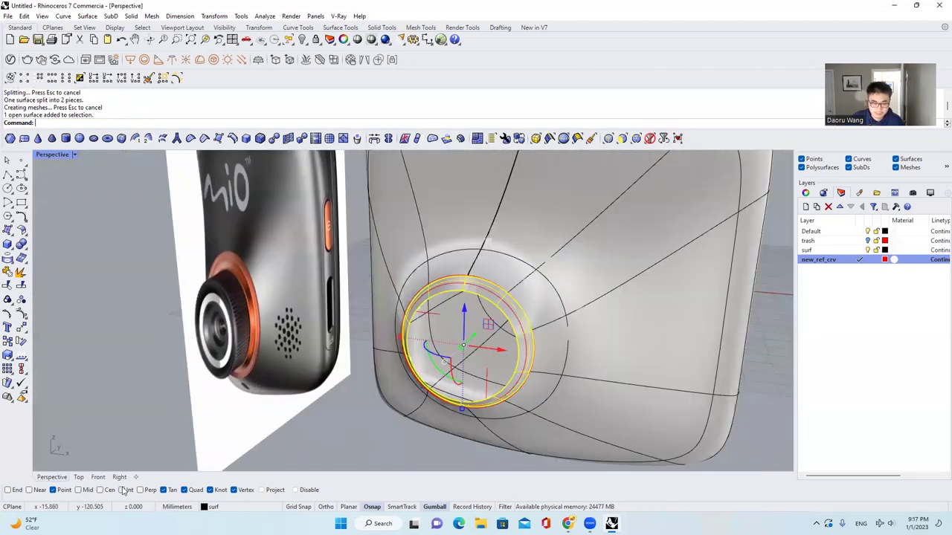
pyautogui.scroll(5, 476, 290)
pyautogui.click(465, 282)
pyautogui.scroll(-4, 491, 276)
# Step: Display the outer body surface's control points, examine their layout around the lens opening, and hide them again
pyautogui.press('F10')
pyautogui.click(511, 281)
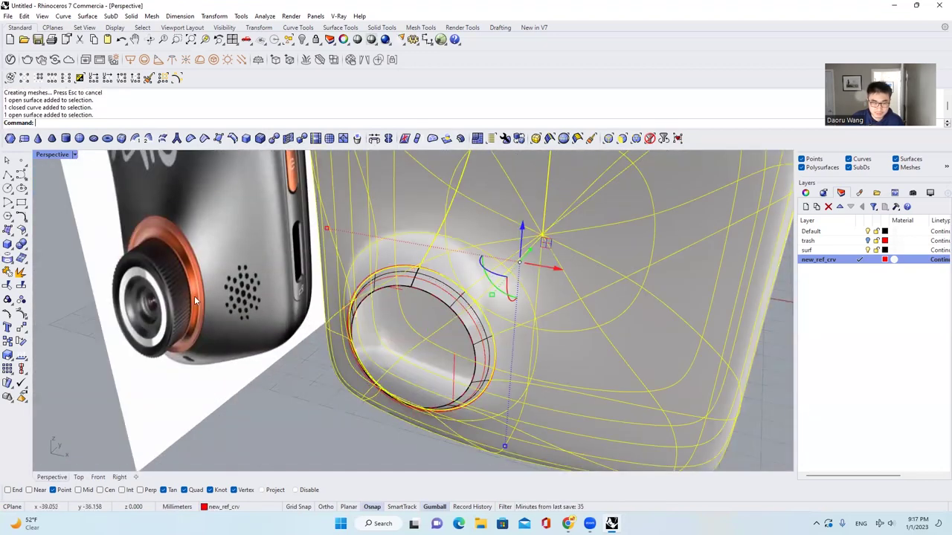
pyautogui.click(25, 314)
pyautogui.scroll(-6, 454, 357)
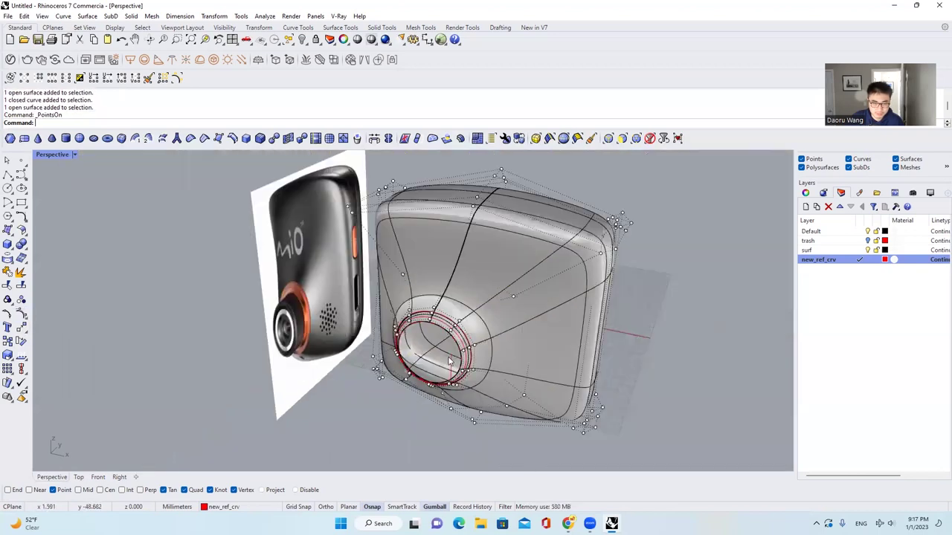
pyautogui.moveTo(483, 342); pyautogui.dragTo(514, 271, button='right')
pyautogui.click(515, 282)
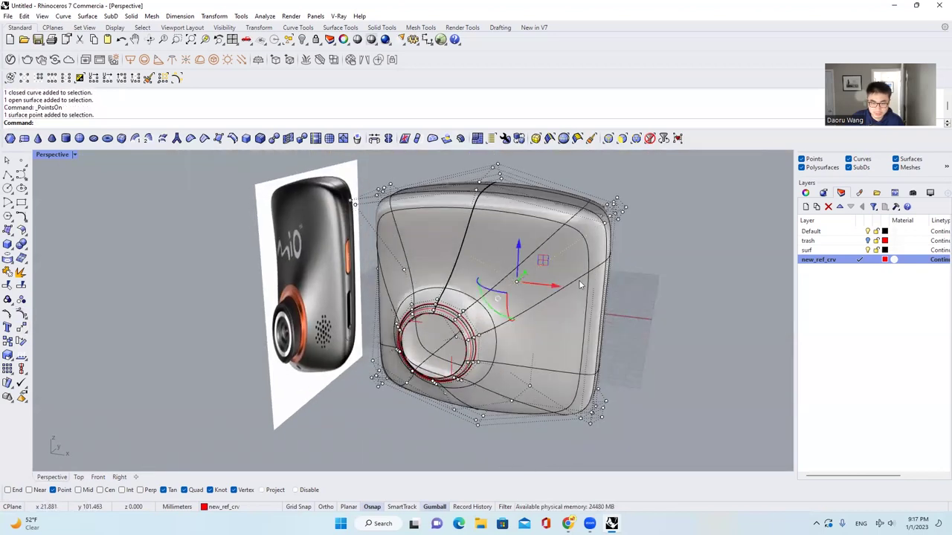
pyautogui.scroll(3, 502, 318)
pyautogui.press('Escape')
pyautogui.press('Escape')
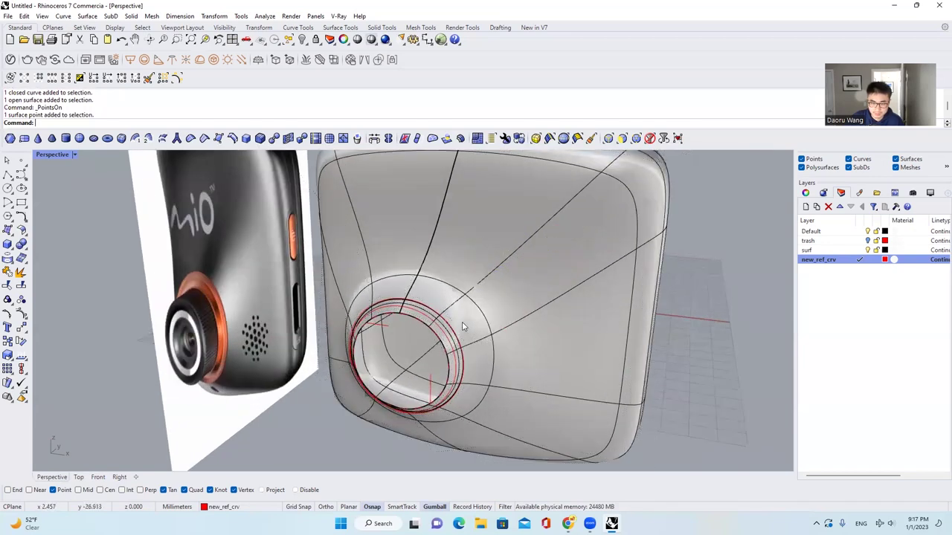
# Step: Select the lens ring and the outer body surface together and shrink both trimmed surfaces
pyautogui.scroll(3, 449, 330)
pyautogui.click(428, 321)
pyautogui.moveTo(427, 321); pyautogui.dragTo(337, 254, button='right')
pyautogui.click(337, 254)
pyautogui.press('Escape')
pyautogui.click(359, 290)
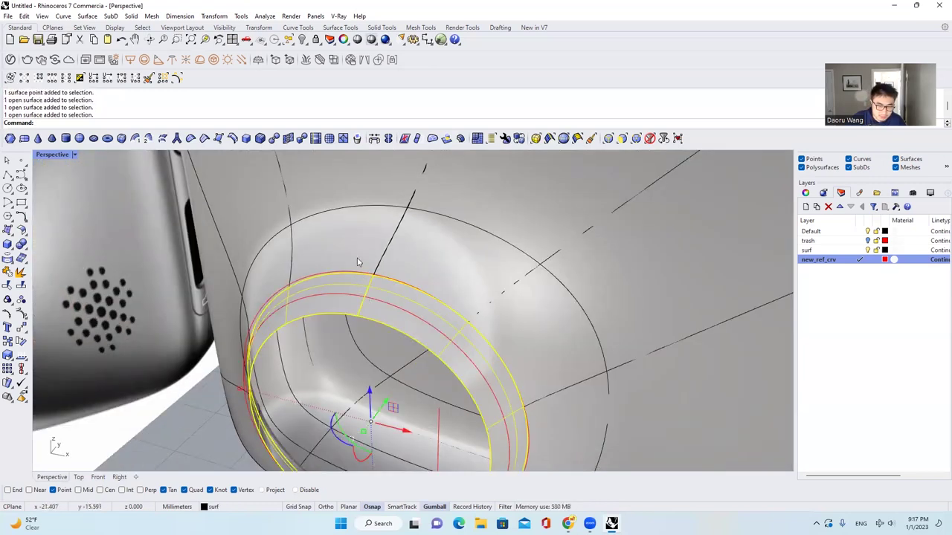
pyautogui.click(357, 262)
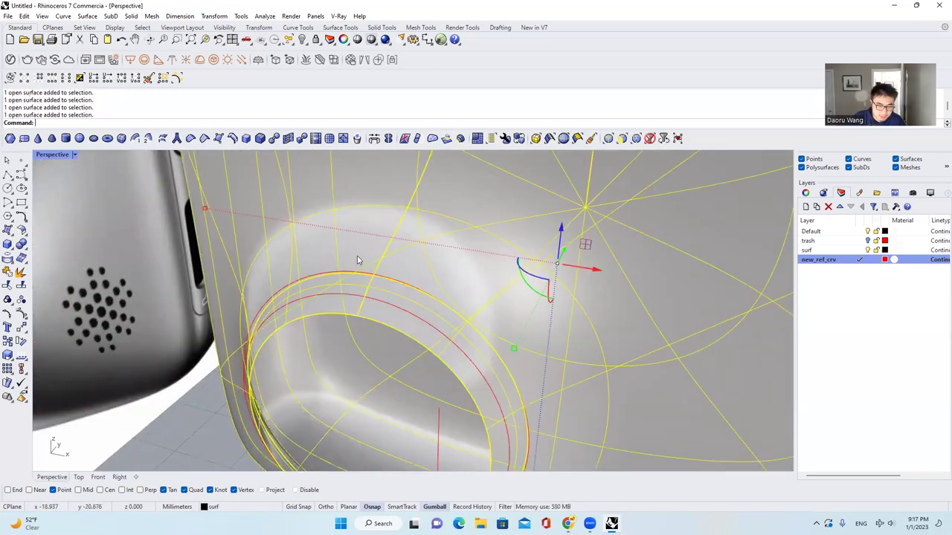
pyautogui.click(26, 235)
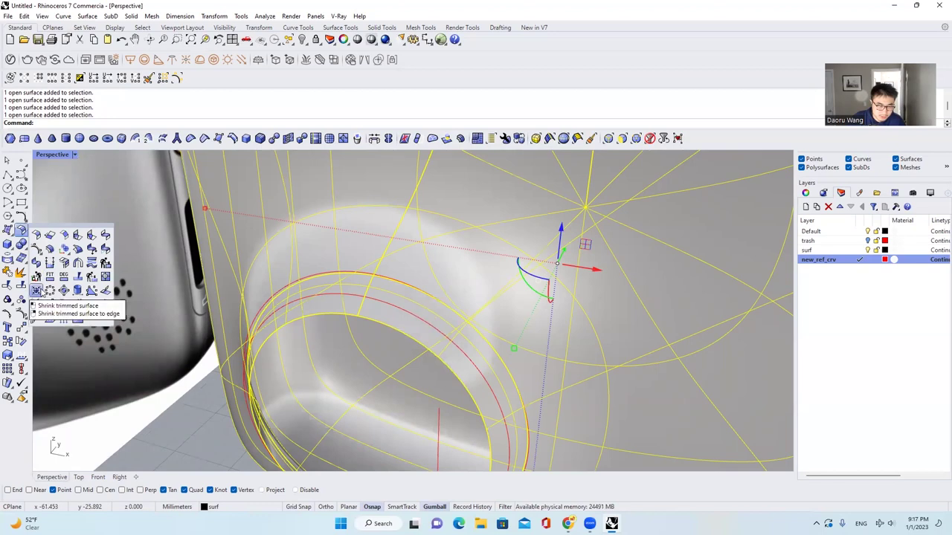
pyautogui.click(35, 290)
# Step: Display the lens ring surface's control points and examine the spacing of their rows
pyautogui.click(368, 317)
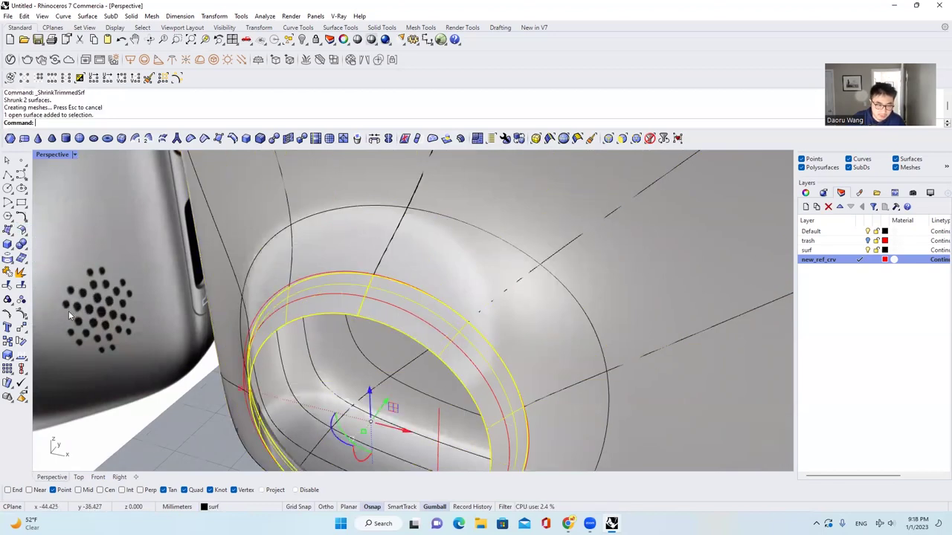
pyautogui.click(23, 312)
pyautogui.scroll(-5, 353, 223)
pyautogui.scroll(10, 367, 239)
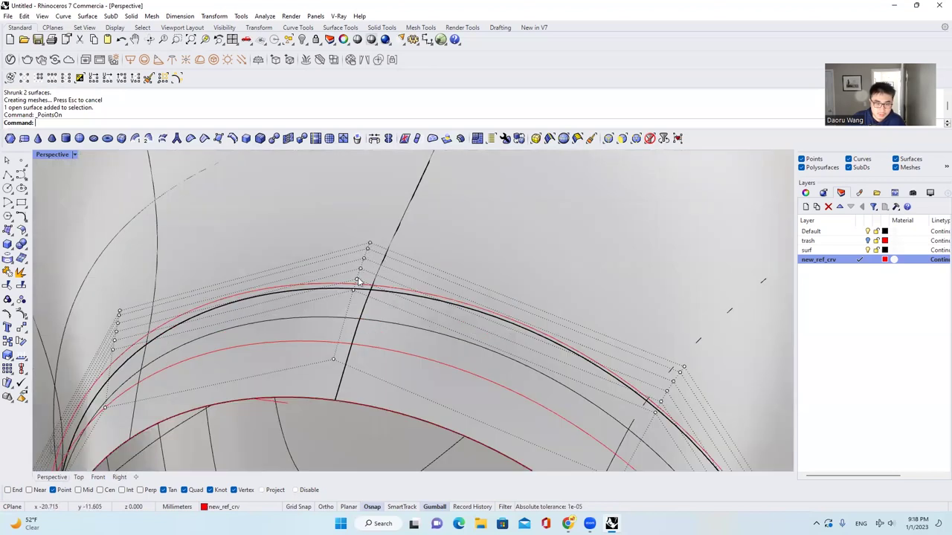
pyautogui.scroll(-2, 398, 251)
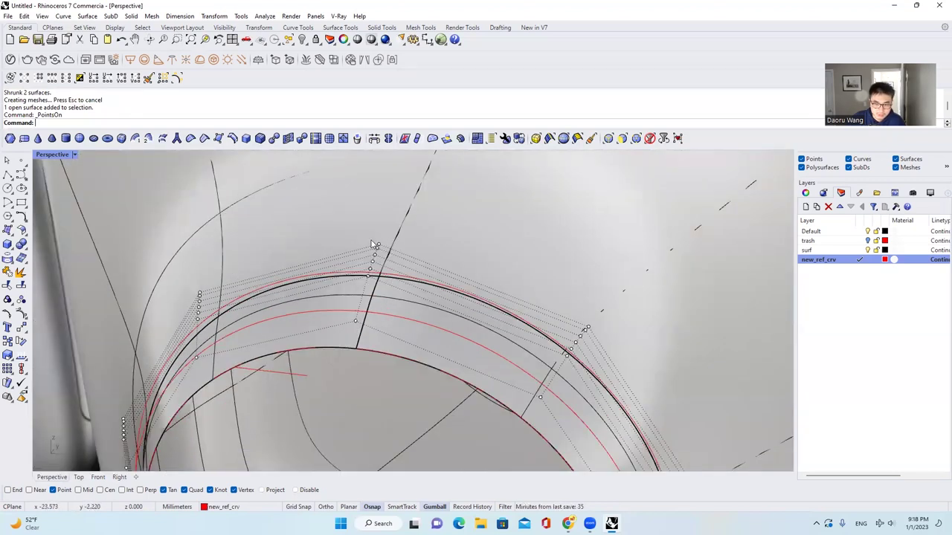
pyautogui.scroll(-3, 375, 241)
pyautogui.scroll(-3, 420, 259)
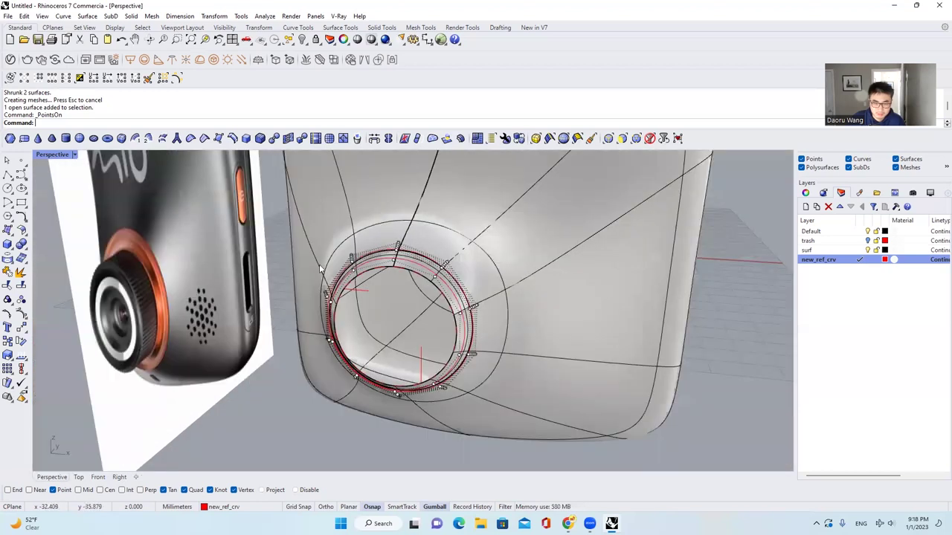
# Step: Rebuild the lens ring surface with 10 U and 8 V points at degree 5 in both directions, deleting the input
pyautogui.scroll(3, 402, 265)
pyautogui.click(414, 267)
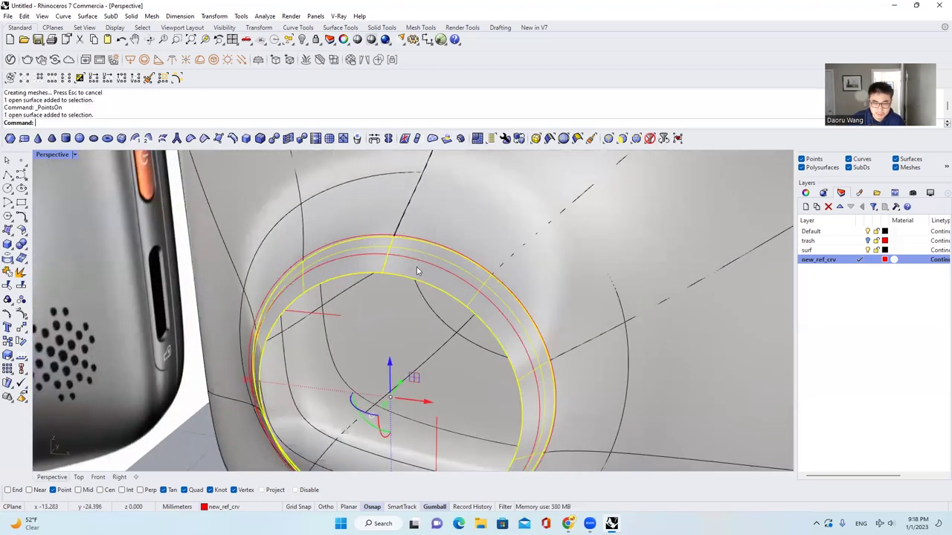
pyautogui.write('Rebuild')
pyautogui.press('Return')
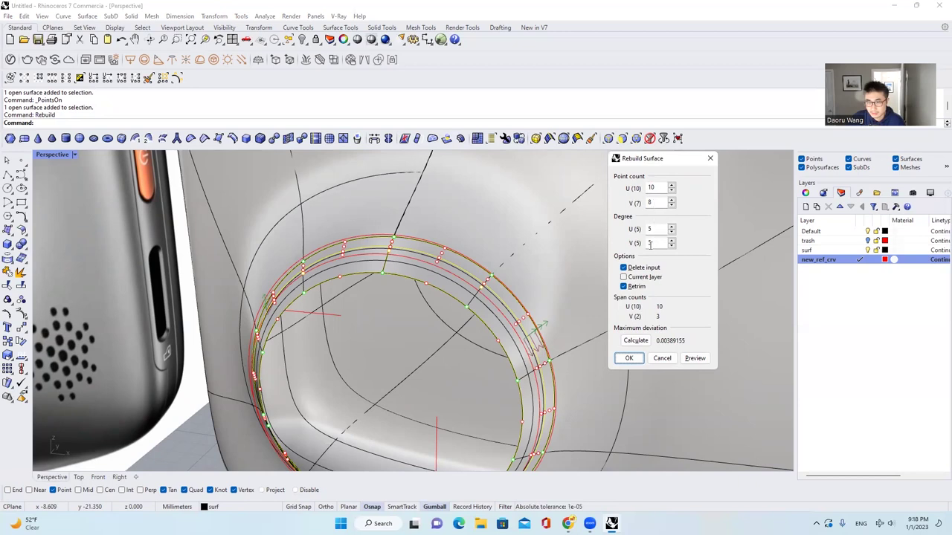
pyautogui.click(631, 358)
# Step: Inspect the rebuilt lens ring up close, then select it and isolate it from the body surface and guide curves
pyautogui.click(312, 288)
pyautogui.click(374, 278)
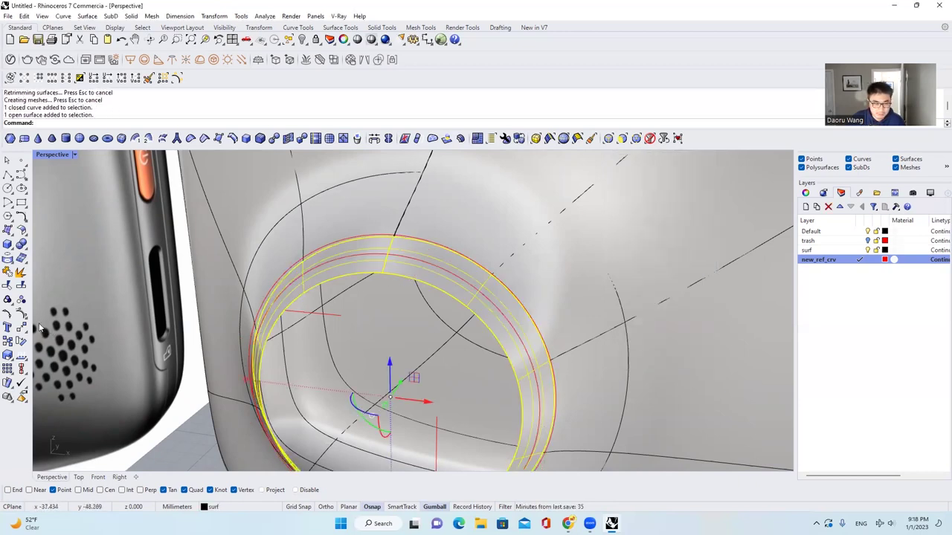
pyautogui.moveTo(310, 260); pyautogui.dragTo(433, 231, button='right')
pyautogui.scroll(-5, 434, 231)
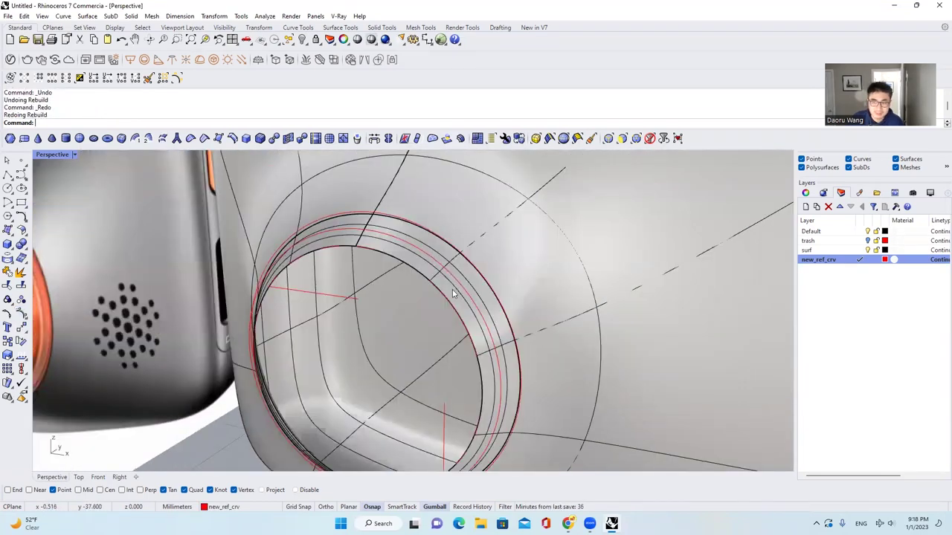
pyautogui.click(452, 289)
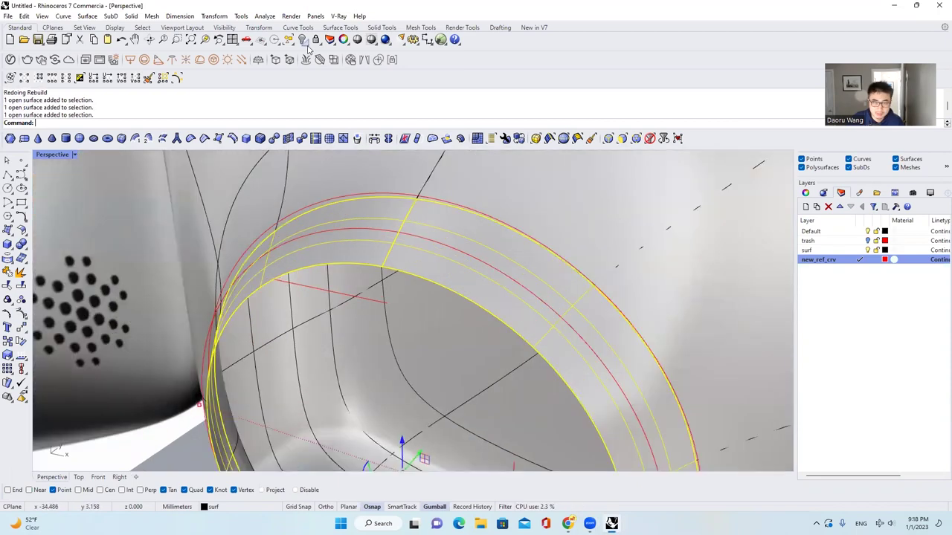
pyautogui.click(307, 46)
pyautogui.click(342, 61)
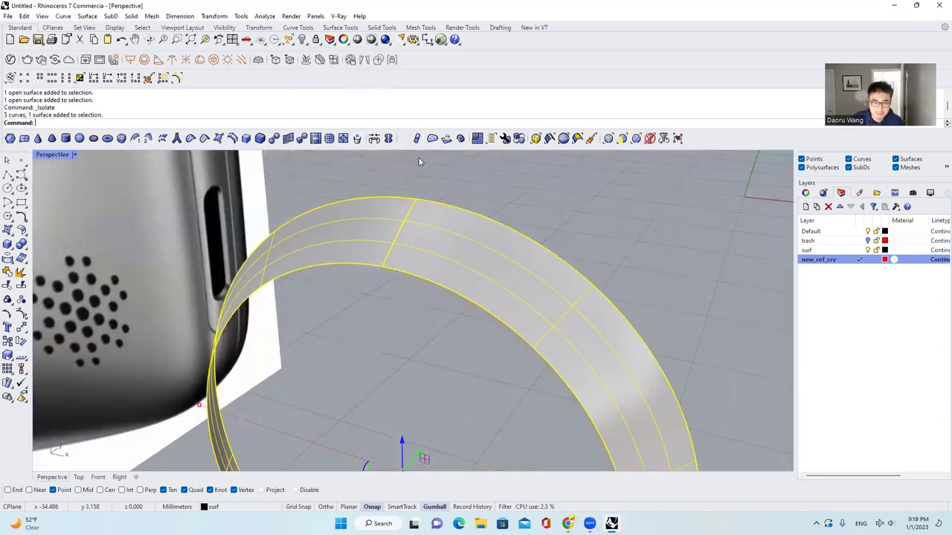
# Step: Select the isolated lens ring surface and show its control points
pyautogui.scroll(-7, 414, 175)
pyautogui.click(434, 229)
pyautogui.click(431, 218)
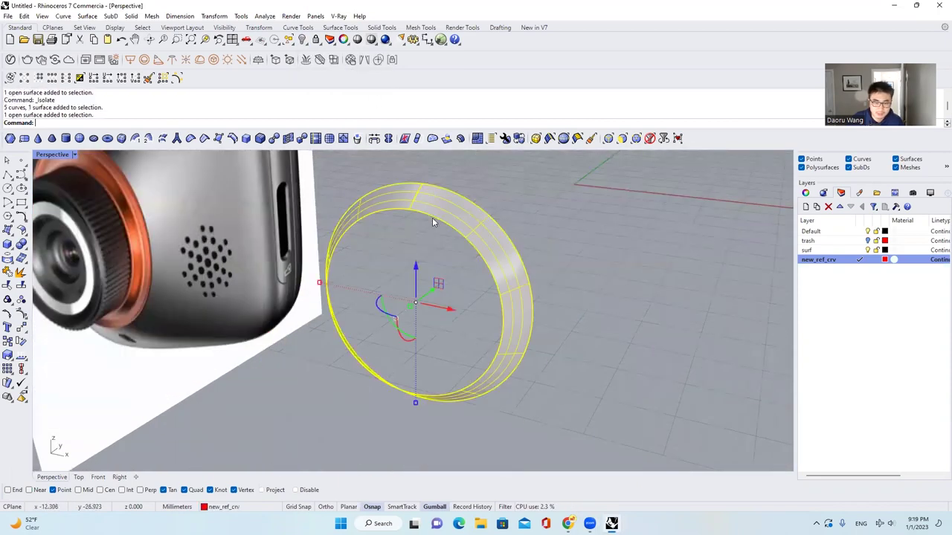
pyautogui.click(21, 313)
pyautogui.scroll(3, 420, 171)
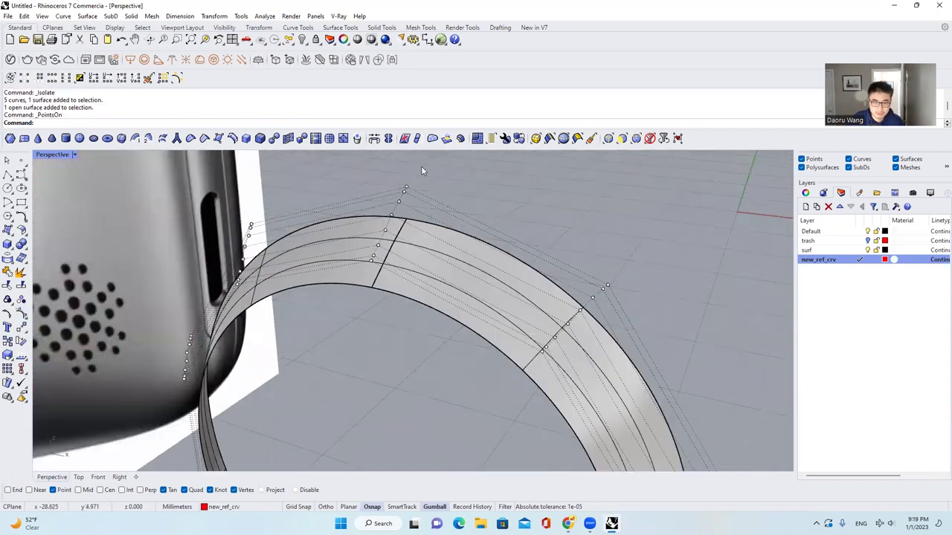
# Step: Select the fourth control point from the ring's outer edge at the top seam and extend the selection to its full U row
pyautogui.scroll(2, 406, 194)
pyautogui.scroll(2, 404, 195)
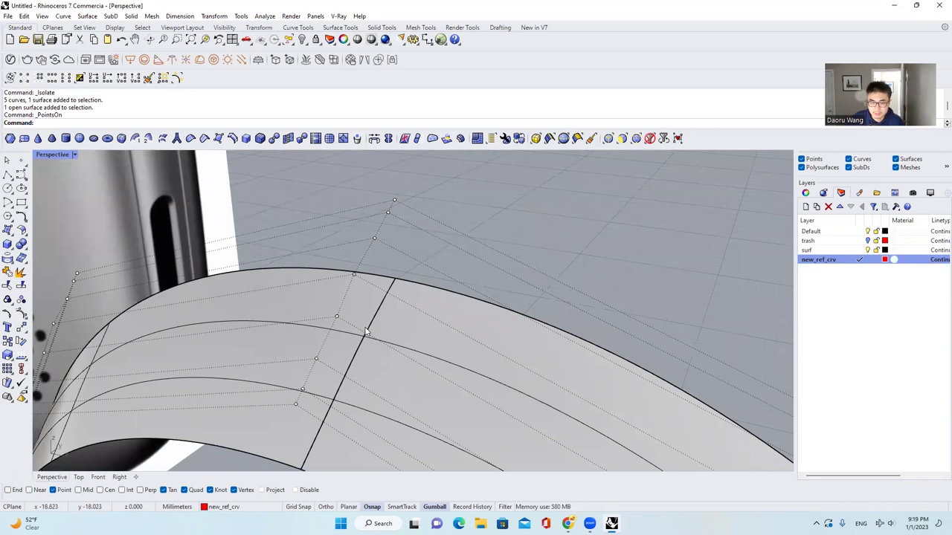
pyautogui.scroll(-3, 366, 331)
pyautogui.scroll(2, 357, 296)
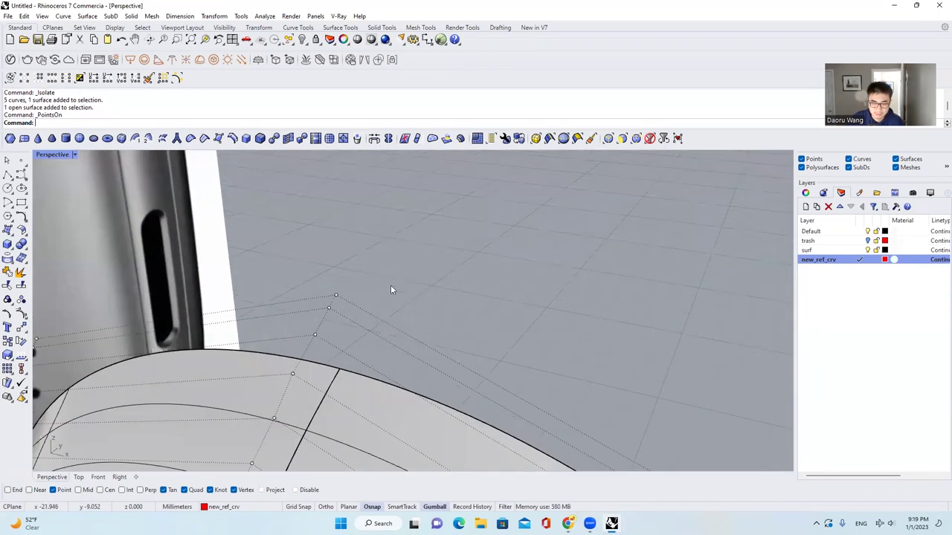
pyautogui.scroll(-2, 393, 291)
pyautogui.scroll(4, 420, 261)
pyautogui.moveTo(369, 224); pyautogui.dragTo(430, 291)
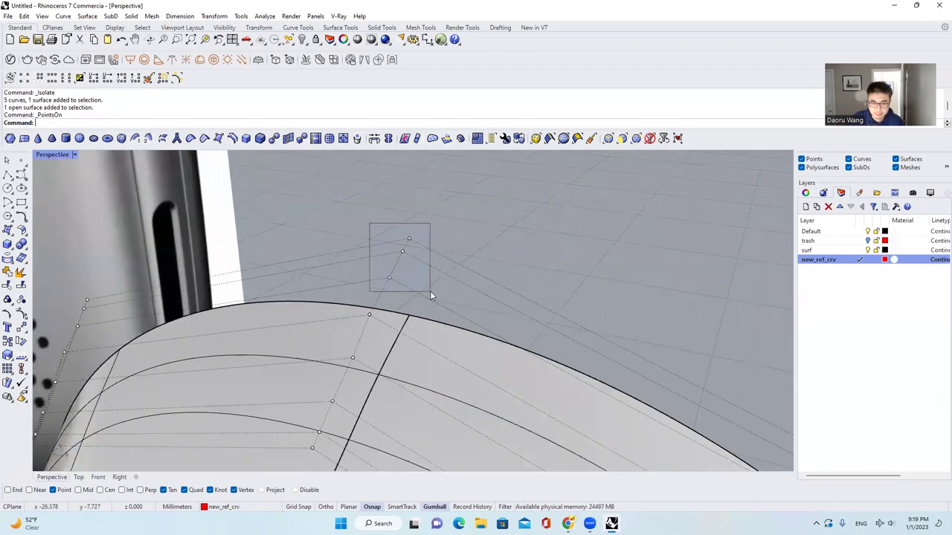
pyautogui.scroll(-4, 435, 222)
pyautogui.scroll(3, 395, 281)
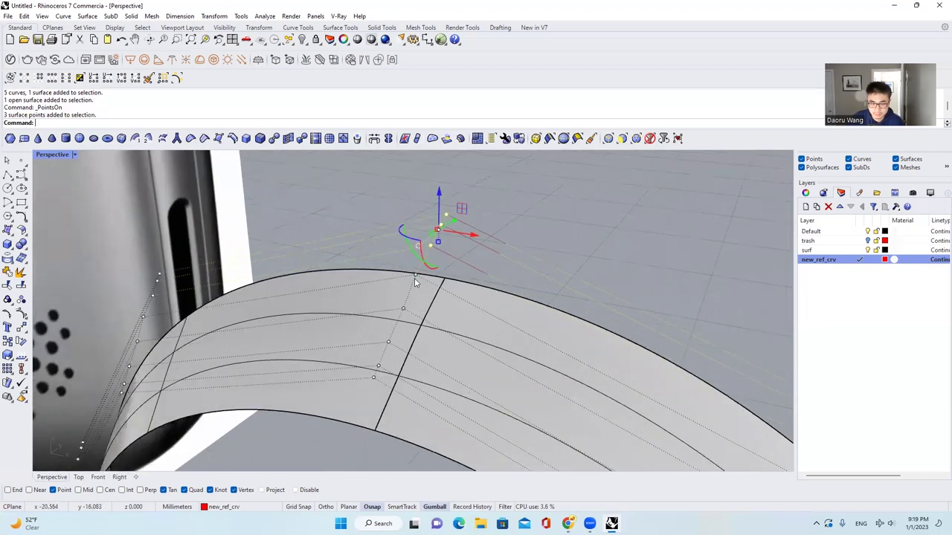
pyautogui.click(414, 277)
pyautogui.scroll(-5, 424, 266)
pyautogui.scroll(5, 424, 267)
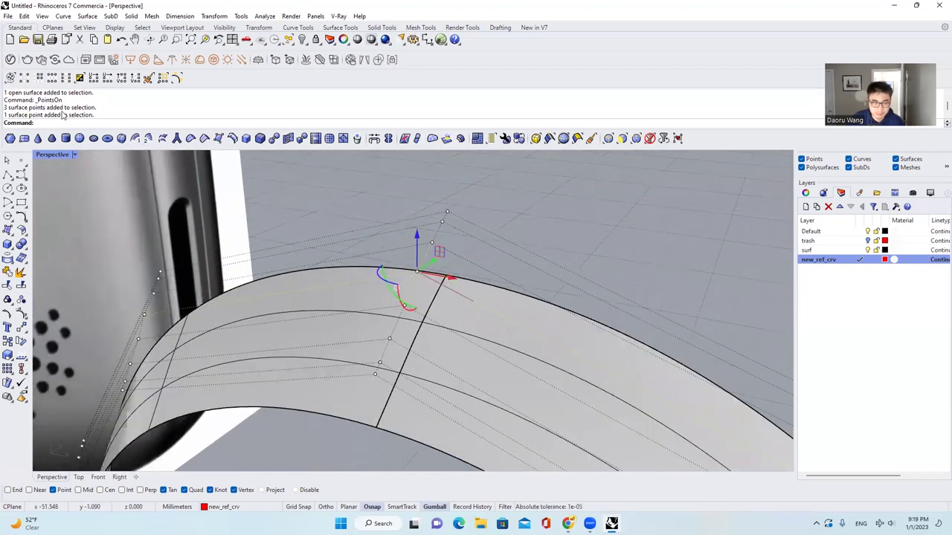
pyautogui.click(53, 81)
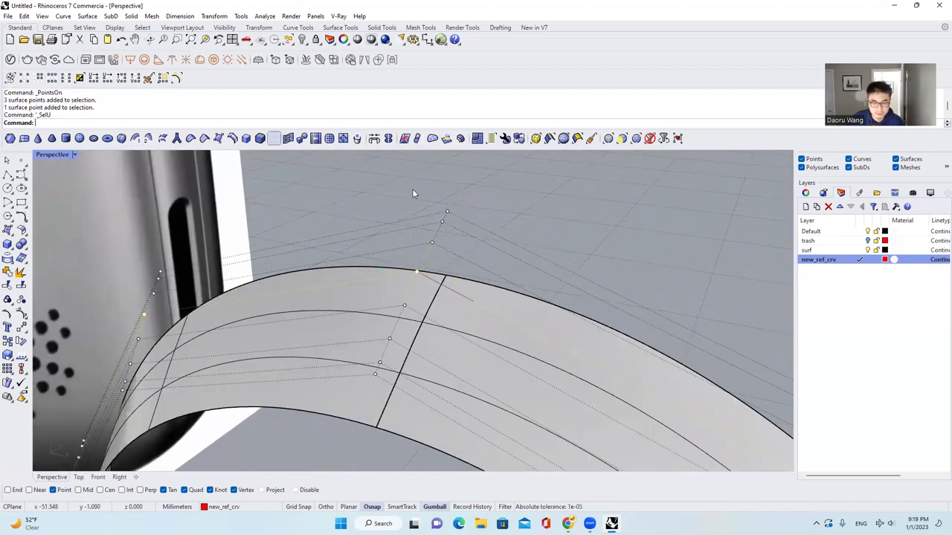
# Step: Move the selected control-point row along the ring's axis, then show the hidden body surface and guide curves again
pyautogui.scroll(-6, 462, 227)
pyautogui.moveTo(526, 266); pyautogui.dragTo(487, 244, button='right')
pyautogui.scroll(-3, 476, 257)
pyautogui.moveTo(450, 346); pyautogui.dragTo(451, 355, button='right')
pyautogui.scroll(2, 451, 349)
pyautogui.moveTo(461, 331); pyautogui.dragTo(493, 330)
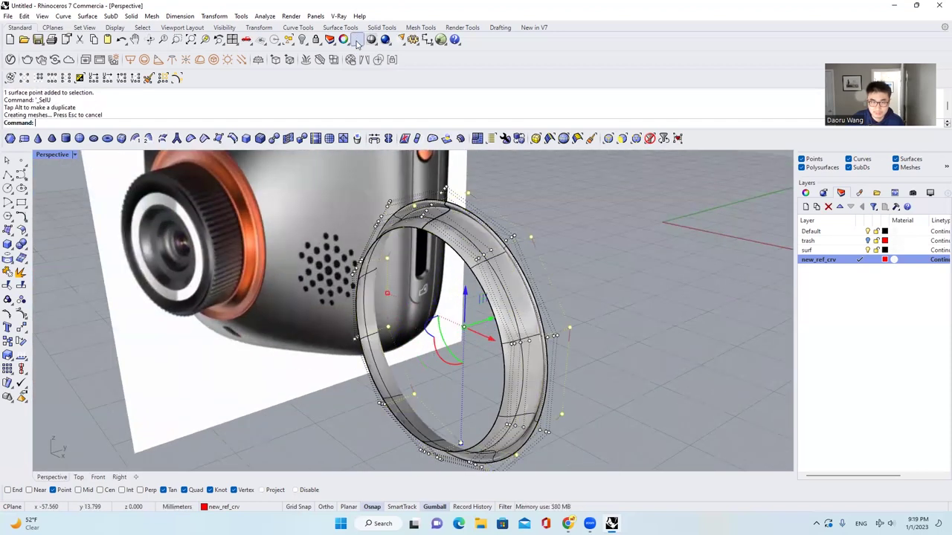
pyautogui.rightClick(302, 41)
# Step: Undo the first scaling of the selected control-point row and shrink the row slightly toward the ring's centre instead
pyautogui.scroll(4, 462, 247)
pyautogui.moveTo(464, 248); pyautogui.dragTo(472, 288, button='right')
pyautogui.scroll(-4, 507, 249)
pyautogui.scroll(4, 476, 292)
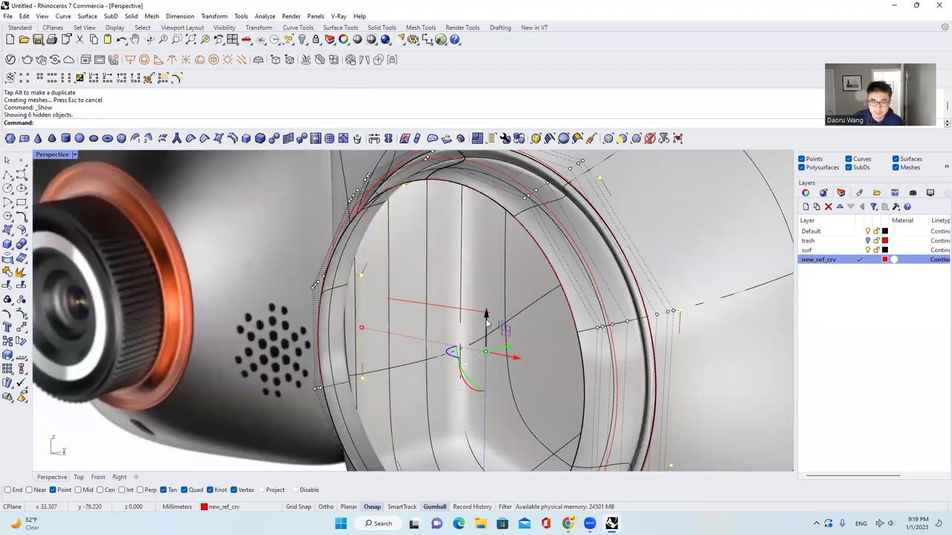
pyautogui.moveTo(409, 338); pyautogui.dragTo(336, 333, button='right')
pyautogui.hotkey('ctrl', 'z')
pyautogui.moveTo(323, 331); pyautogui.dragTo(334, 333)
# Step: Select the full U row of control points at the ring's inner edge and scale it uniformly down slightly
pyautogui.scroll(-4, 346, 323)
pyautogui.moveTo(357, 308); pyautogui.dragTo(521, 274, button='right')
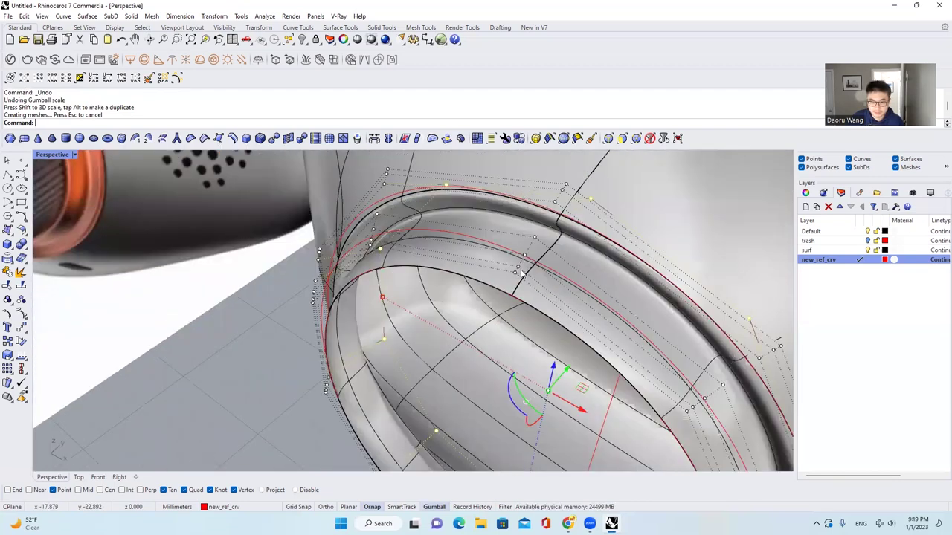
pyautogui.click(516, 273)
pyautogui.scroll(-5, 424, 195)
pyautogui.scroll(-2, 458, 233)
pyautogui.scroll(2, 459, 232)
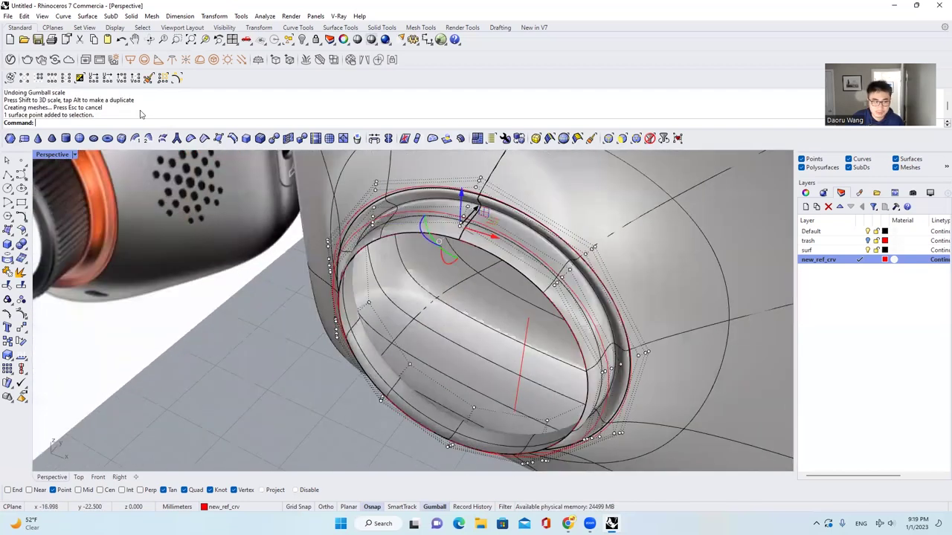
pyautogui.scroll(2, 458, 229)
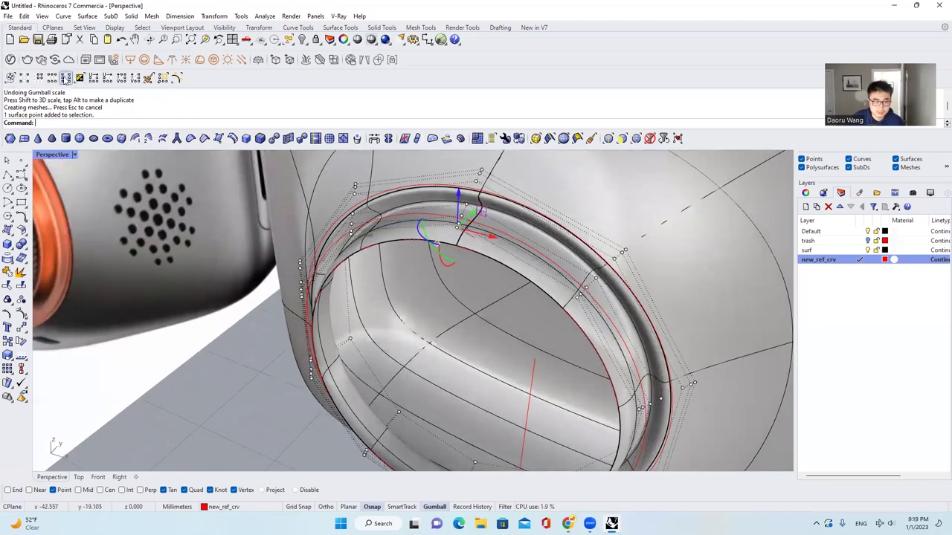
pyautogui.click(52, 79)
pyautogui.moveTo(476, 306); pyautogui.dragTo(324, 318, button='right')
pyautogui.hotkey('ctrl', 'z')
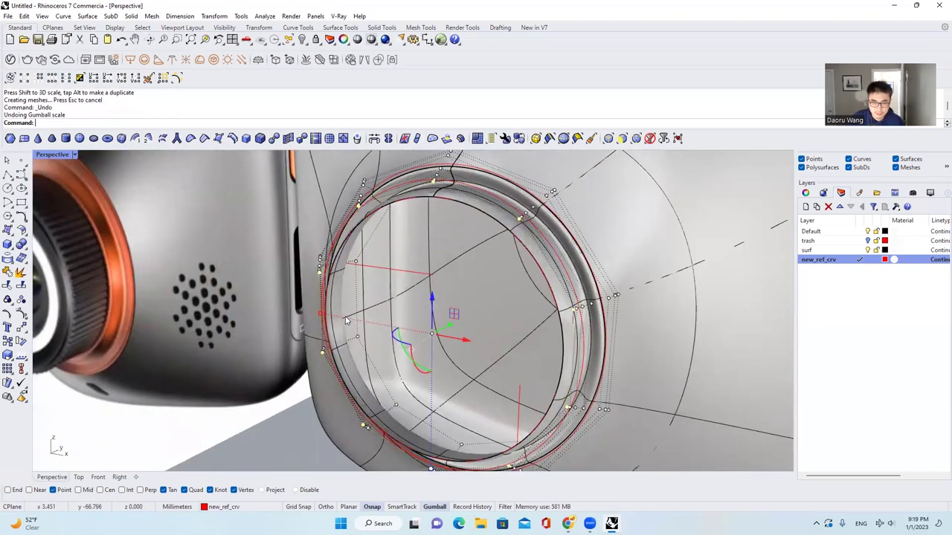
pyautogui.keyDown('shift'); pyautogui.moveTo(321, 315); pyautogui.dragTo(334, 318); pyautogui.keyUp('shift')
# Step: Move the inner-edge control-point row slightly along the ring's axis and turn the control points off
pyautogui.moveTo(336, 318); pyautogui.dragTo(351, 290, button='right')
pyautogui.moveTo(456, 333)
pyautogui.mouseDown()
pyautogui.moveTo(475, 330)
pyautogui.moveTo(467, 317)
pyautogui.mouseUp()
pyautogui.moveTo(467, 318); pyautogui.dragTo(565, 282, button='right')
pyautogui.scroll(-3, 459, 289)
pyautogui.press('Escape')
pyautogui.press('Escape')
pyautogui.scroll(5, 323, 276)
# Step: Show the lens ring's control points again and select a full U row near its inner edge
pyautogui.click(322, 277)
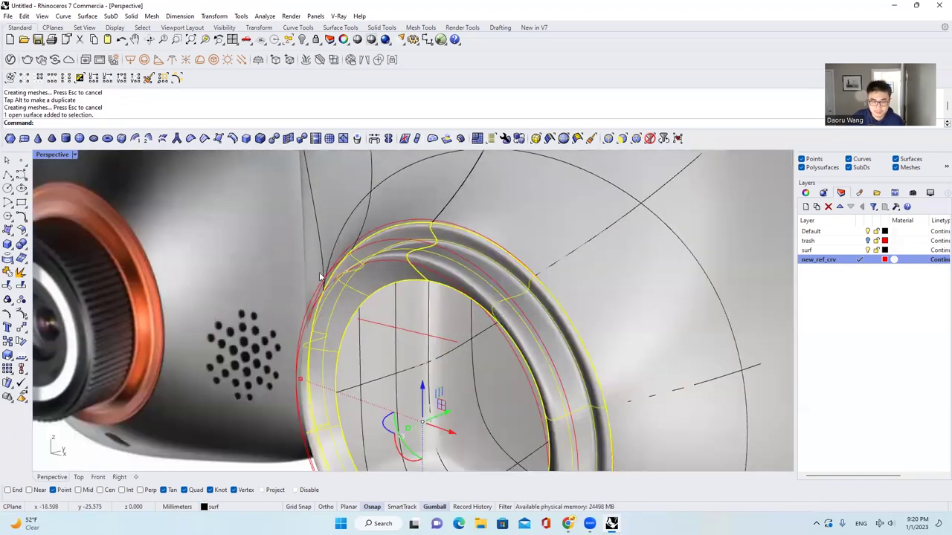
pyautogui.click(71, 352)
pyautogui.click(339, 296)
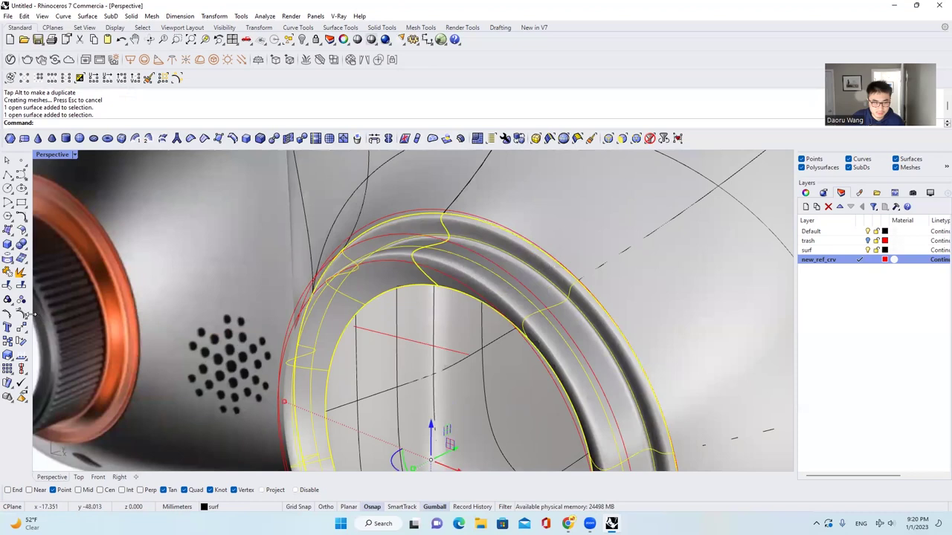
pyautogui.click(22, 314)
pyautogui.moveTo(409, 238); pyautogui.dragTo(138, 157, button='right')
pyautogui.scroll(3, 334, 298)
pyautogui.click(386, 292)
pyautogui.click(50, 83)
pyautogui.scroll(-3, 323, 235)
# Step: Undo the first scaling of the selected row, rescale it to round the ring's inner lip, and turn the points off
pyautogui.moveTo(324, 236); pyautogui.dragTo(841, 266, button='right')
pyautogui.scroll(-3, 531, 353)
pyautogui.moveTo(530, 353); pyautogui.dragTo(476, 349, button='right')
pyautogui.scroll(2, 476, 350)
pyautogui.hotkey('ctrl', 'z')
pyautogui.moveTo(403, 366)
pyautogui.mouseDown()
pyautogui.moveTo(390, 370)
pyautogui.moveTo(401, 380)
pyautogui.mouseUp()
pyautogui.moveTo(554, 355); pyautogui.dragTo(480, 342, button='right')
pyautogui.moveTo(613, 327); pyautogui.dragTo(449, 254, button='right')
pyautogui.scroll(5, 449, 254)
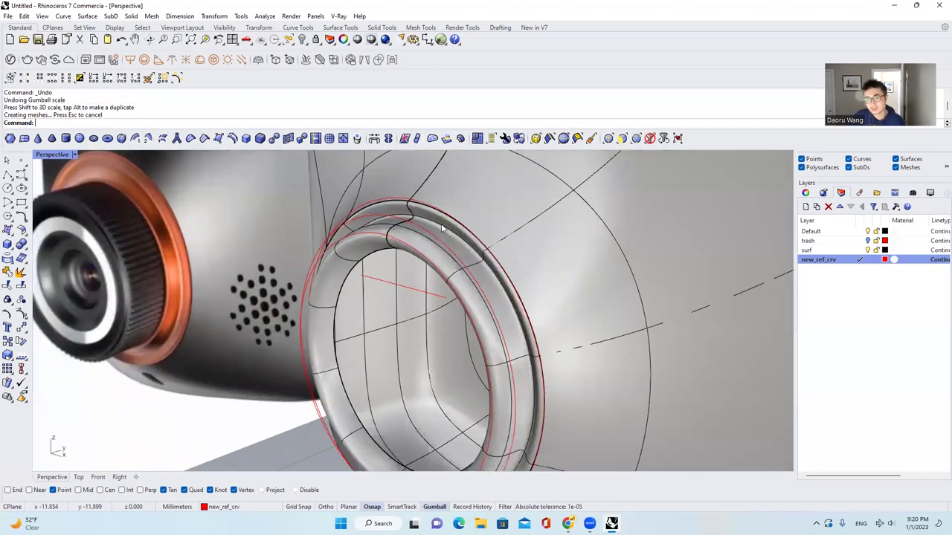
# Step: Select the lens ring and the outer body surface and join them into one polysurface
pyautogui.moveTo(453, 214); pyautogui.dragTo(429, 263, button='right')
pyautogui.scroll(5, 429, 263)
pyautogui.scroll(-5, 438, 274)
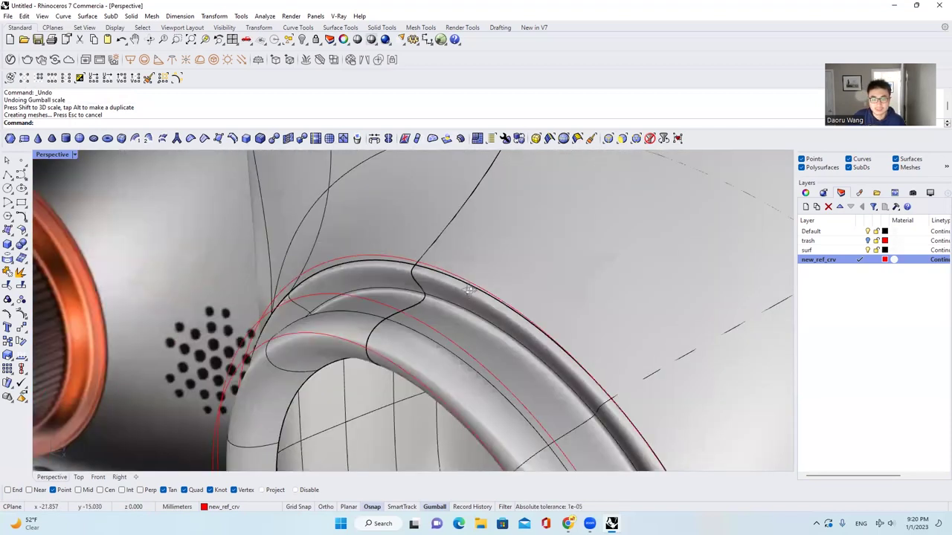
pyautogui.moveTo(470, 287); pyautogui.dragTo(463, 319, button='right')
pyautogui.scroll(5, 464, 319)
pyautogui.click(464, 319)
pyautogui.moveTo(353, 246); pyautogui.dragTo(245, 279, button='right')
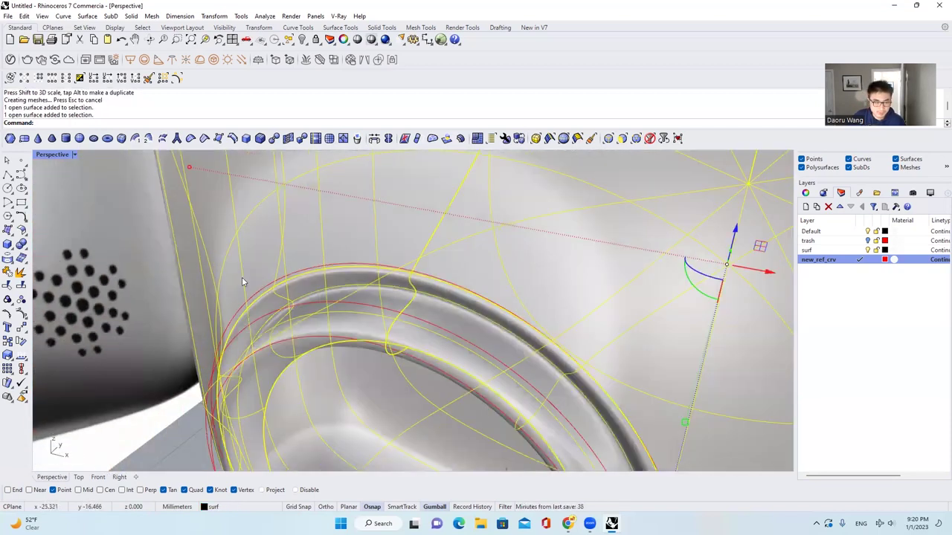
pyautogui.click(8, 272)
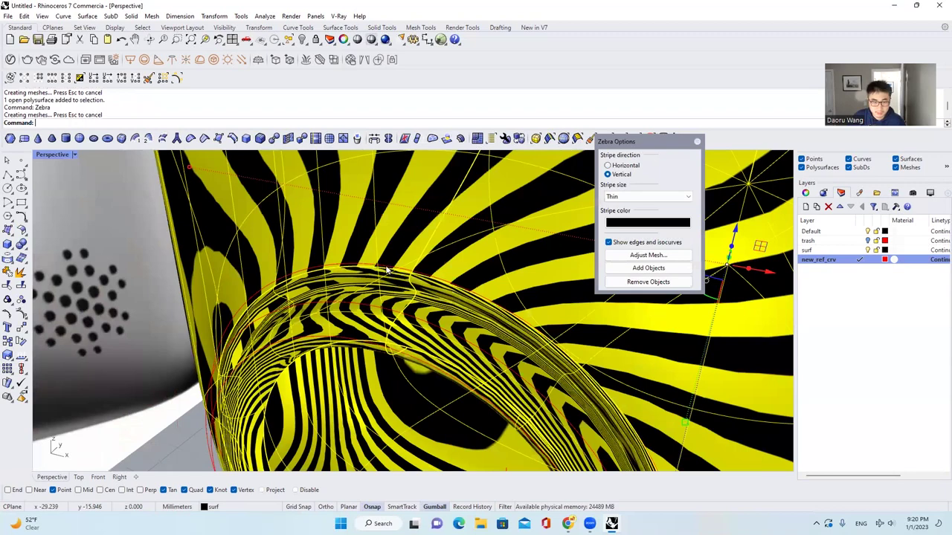
# Step: Examine the seam between ring and body with thin vertical zebra stripes, then explode the joined polysurface
pyautogui.scroll(3, 385, 269)
pyautogui.scroll(5, 361, 278)
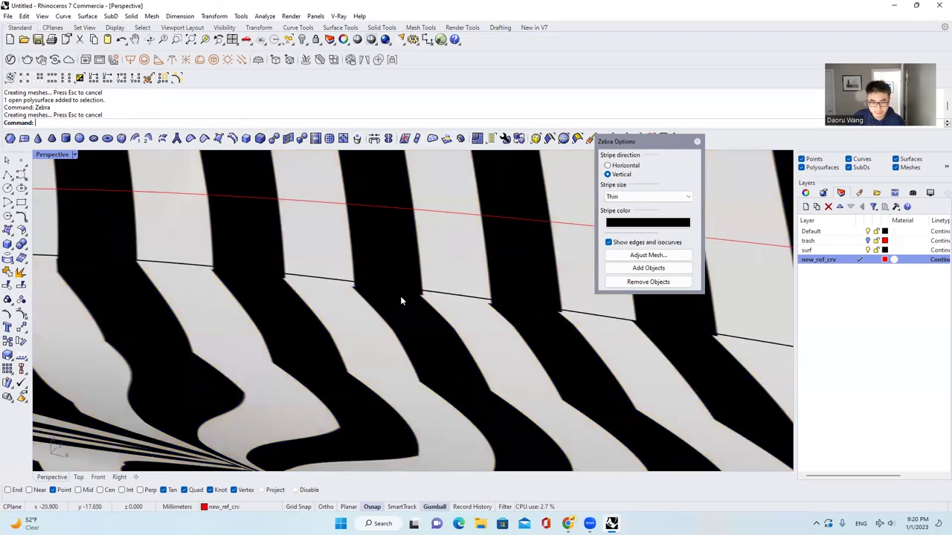
pyautogui.press('Escape')
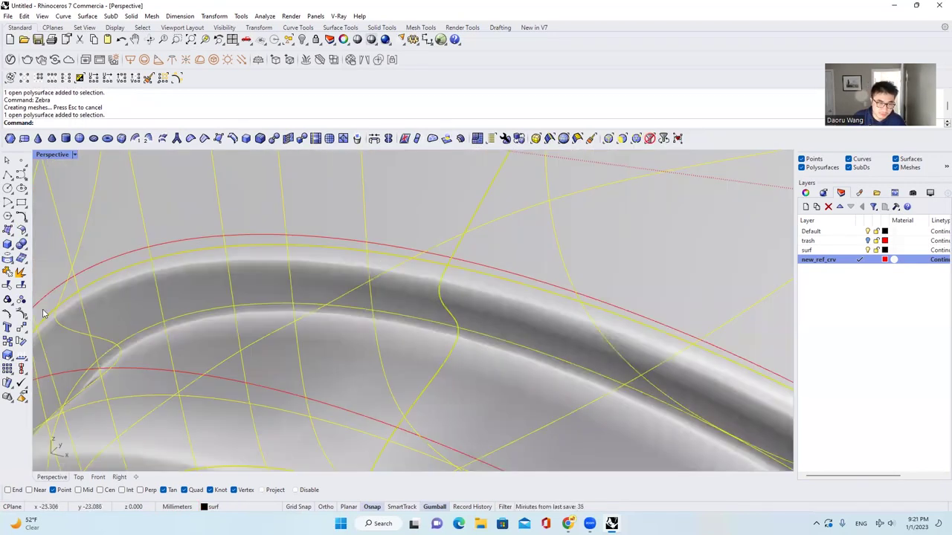
pyautogui.click(21, 272)
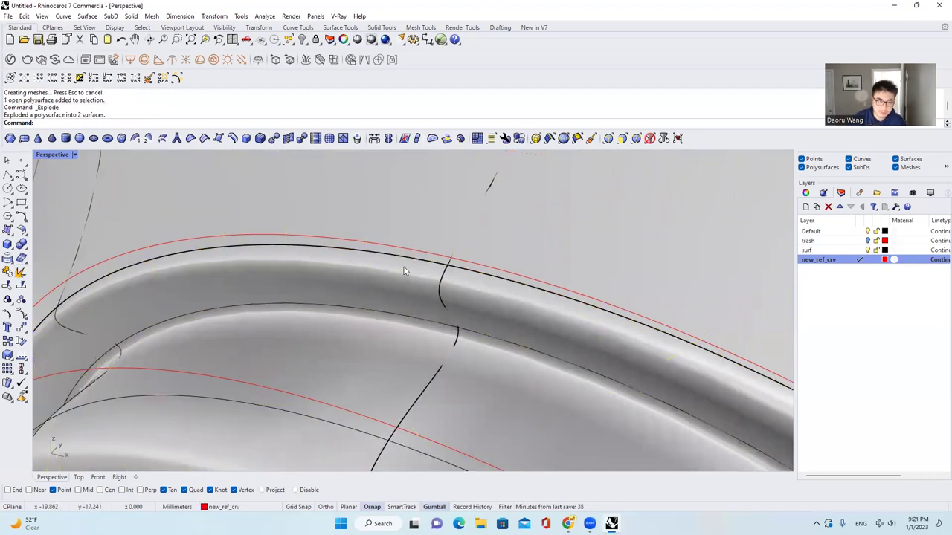
# Step: Match the ring's outer edge to the body surface with Curvature continuity, other end None, and edges matched by closest points
pyautogui.write('MA')
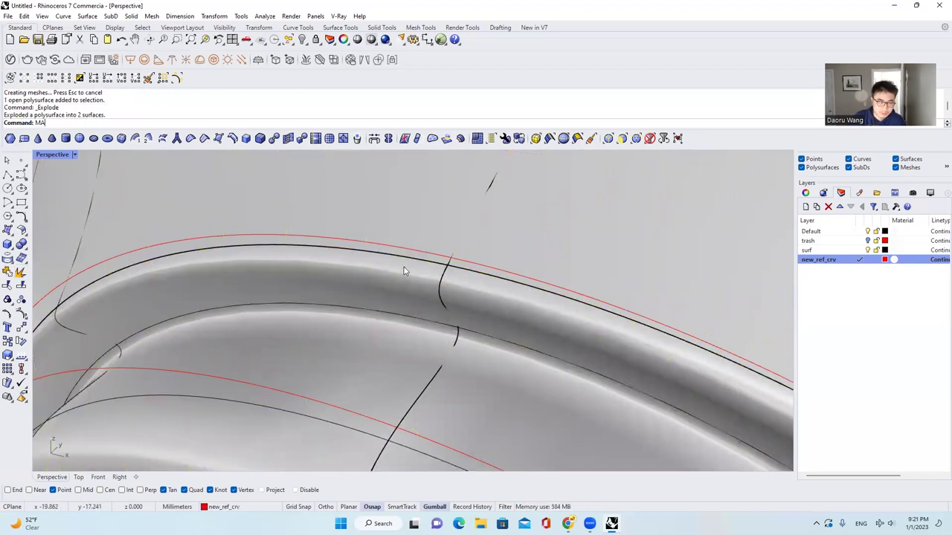
pyautogui.write('tchsrf')
pyautogui.press('Return')
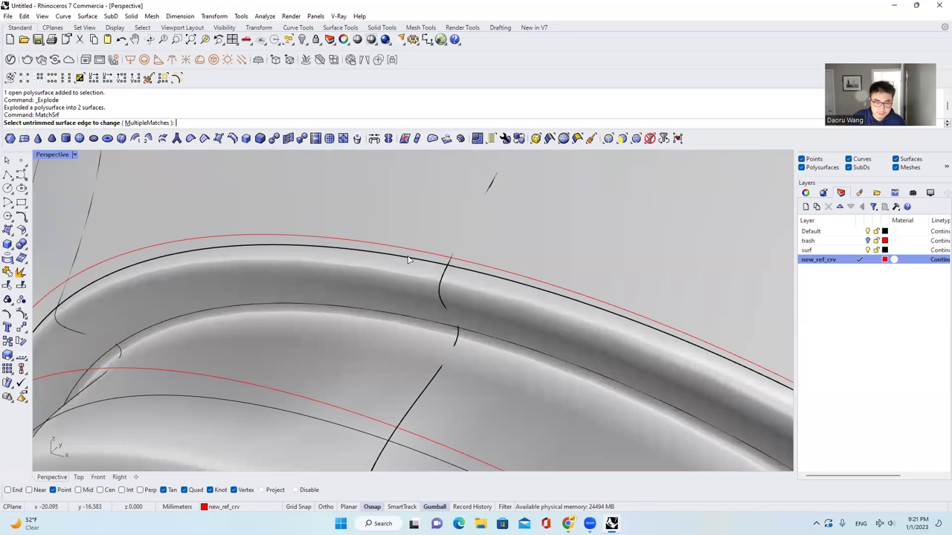
pyautogui.click(434, 266)
pyautogui.click(442, 283)
pyautogui.click(465, 275)
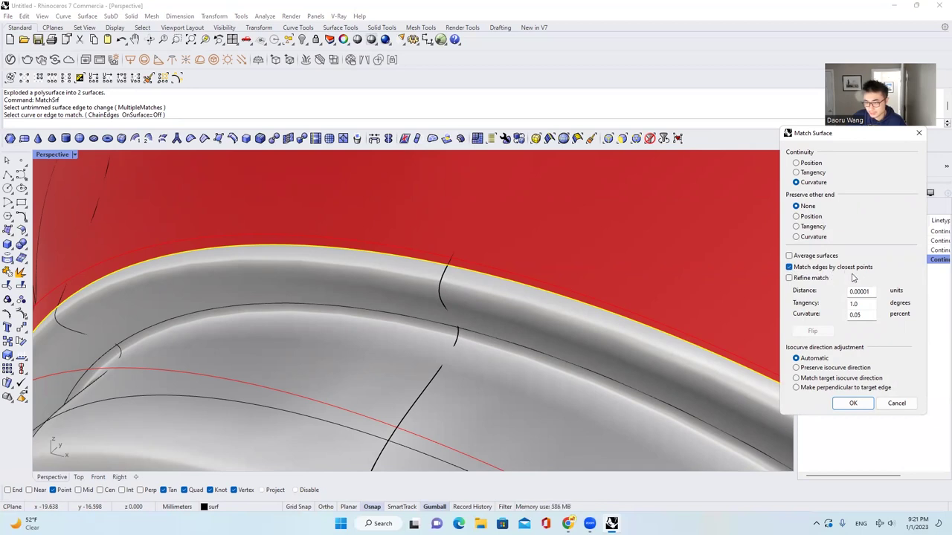
pyautogui.click(851, 403)
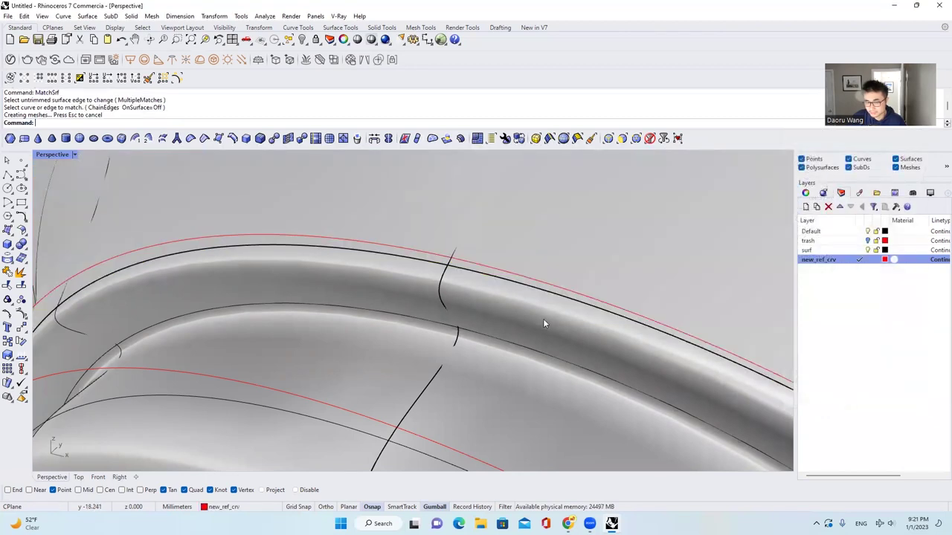
# Step: Join the outer body surface and the matched lens ring into one polysurface
pyautogui.scroll(-5, 543, 318)
pyautogui.press('Return')
pyautogui.press('Escape')
pyautogui.click(466, 278)
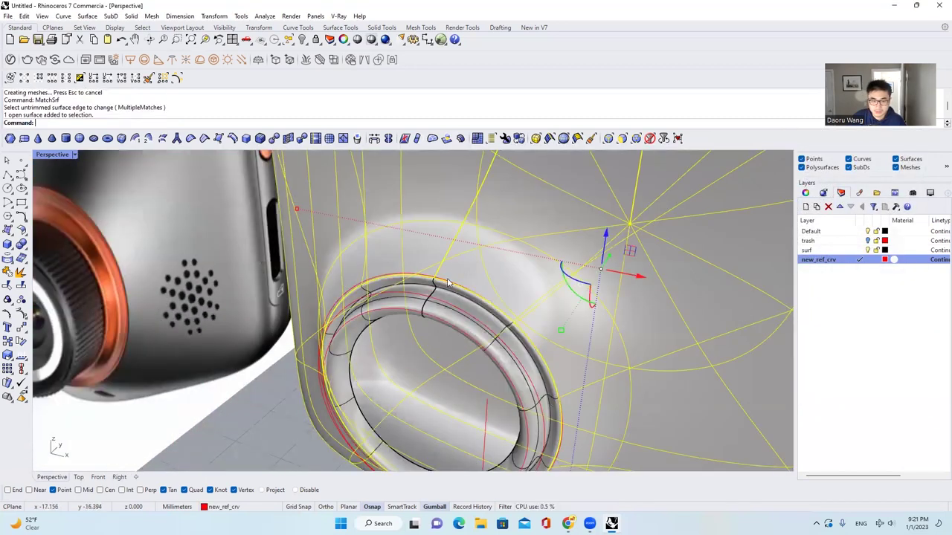
pyautogui.scroll(6, 449, 281)
pyautogui.keyDown('shift'); pyautogui.click(444, 297); pyautogui.keyUp('shift')
pyautogui.click(8, 272)
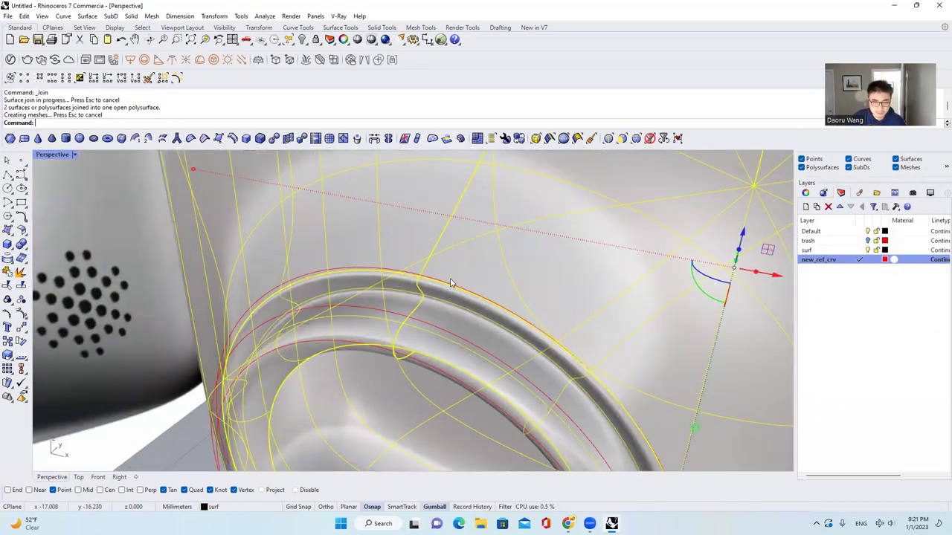
# Step: Examine stripe flow across the seam between lens ring and body with the Zebra analysis, then close the analysis
pyautogui.scroll(4, 452, 282)
pyautogui.write('ZE')
pyautogui.press('Return')
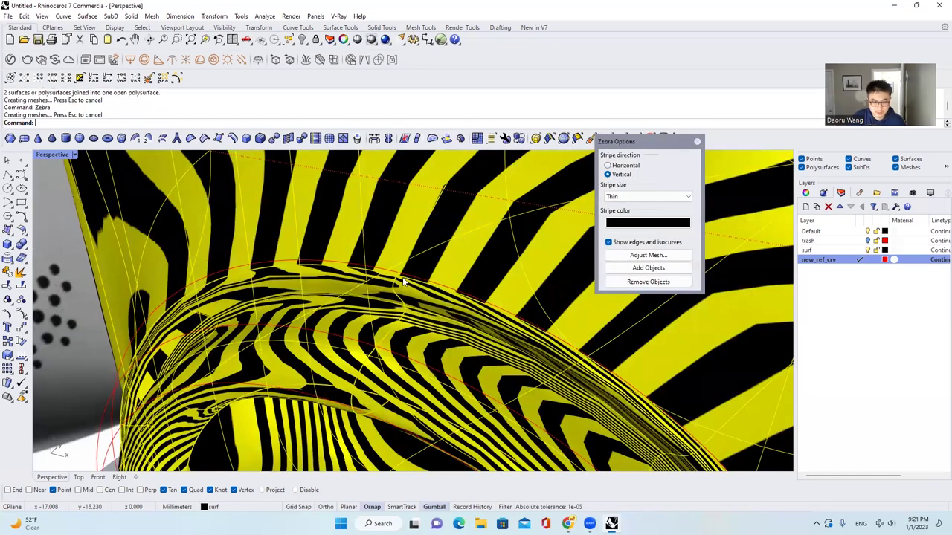
pyautogui.scroll(5, 402, 281)
pyautogui.scroll(2, 416, 332)
pyautogui.scroll(-2, 417, 332)
pyautogui.moveTo(421, 308); pyautogui.dragTo(396, 288, button='right')
pyautogui.scroll(-5, 397, 288)
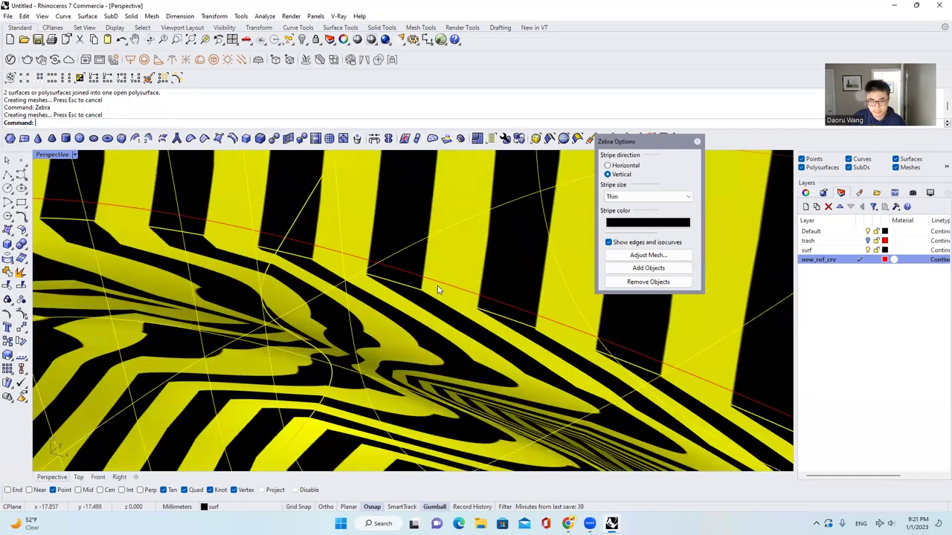
pyautogui.click(697, 142)
pyautogui.press('Escape')
# Step: Make the surf layer current and hide the new_ref_crv layer
pyautogui.scroll(-12, 467, 251)
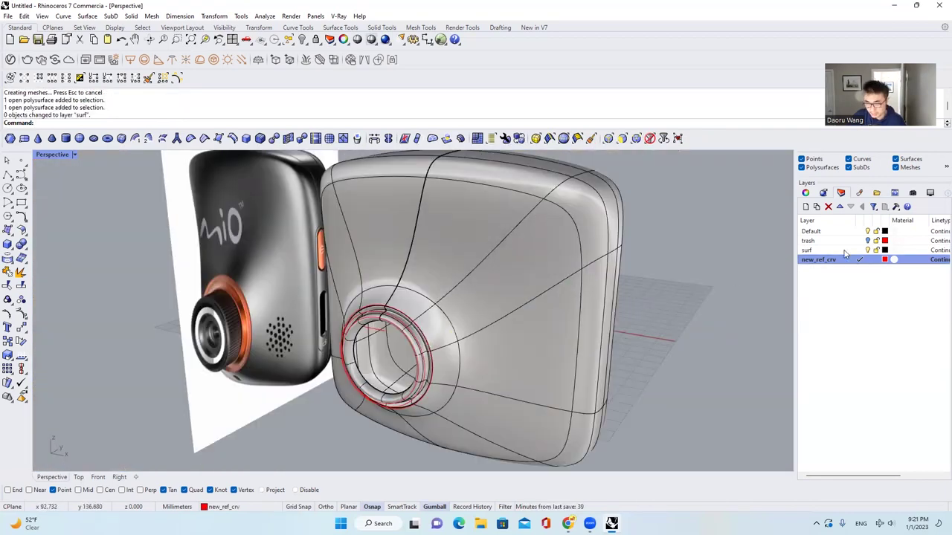
pyautogui.click(859, 250)
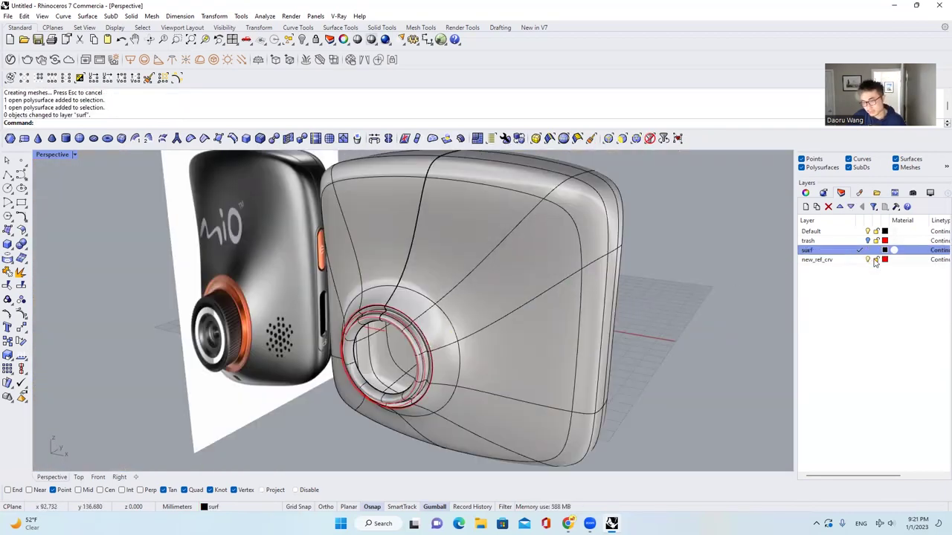
pyautogui.click(867, 260)
# Step: Set the perspective view's display mode to Rendered to view the whole dash cam body
pyautogui.scroll(-5, 491, 315)
pyautogui.moveTo(493, 315); pyautogui.dragTo(302, 256, button='right')
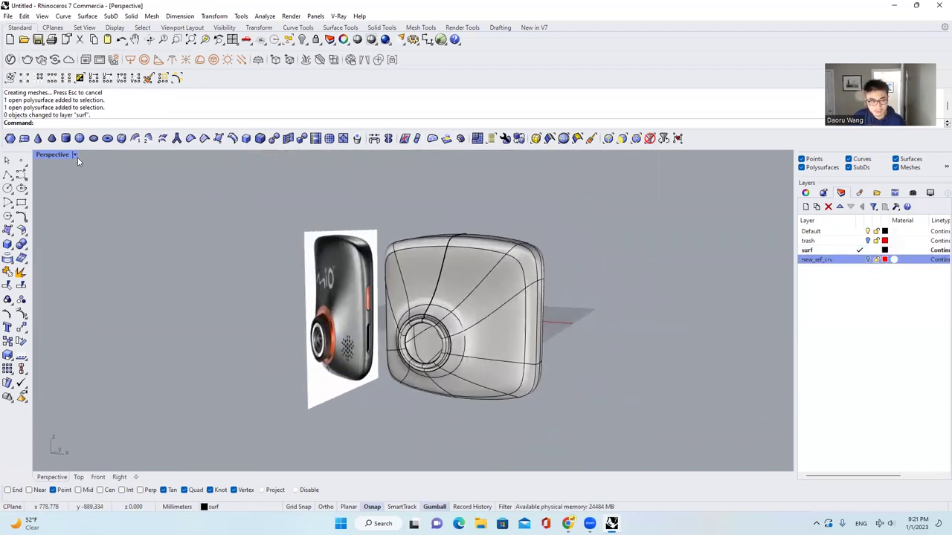
pyautogui.click(76, 156)
pyautogui.click(109, 154)
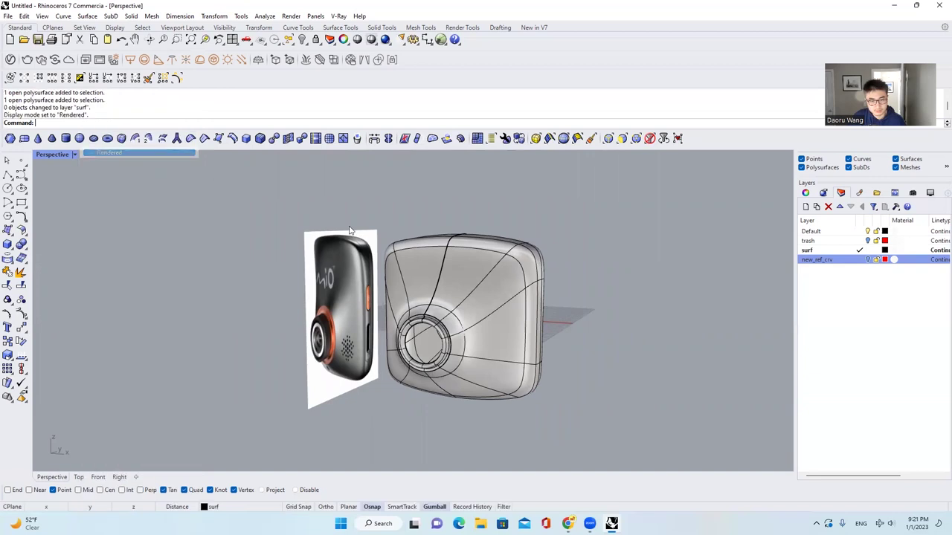
# Step: Set the perspective view's display mode back to Shaded to view the dash cam body beside the reference photo
pyautogui.scroll(4, 468, 308)
pyautogui.scroll(-6, 468, 308)
pyautogui.moveTo(468, 307)
pyautogui.mouseDown(button='right')
pyautogui.moveTo(397, 278)
pyautogui.moveTo(452, 299)
pyautogui.mouseUp(button='right')
pyautogui.scroll(4, 453, 300)
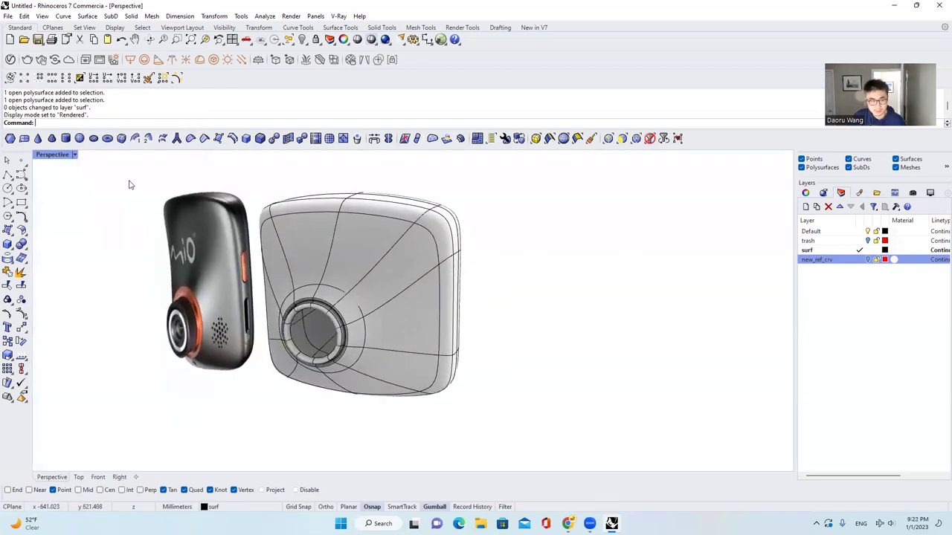
pyautogui.click(75, 155)
pyautogui.click(104, 144)
pyautogui.scroll(4, 371, 273)
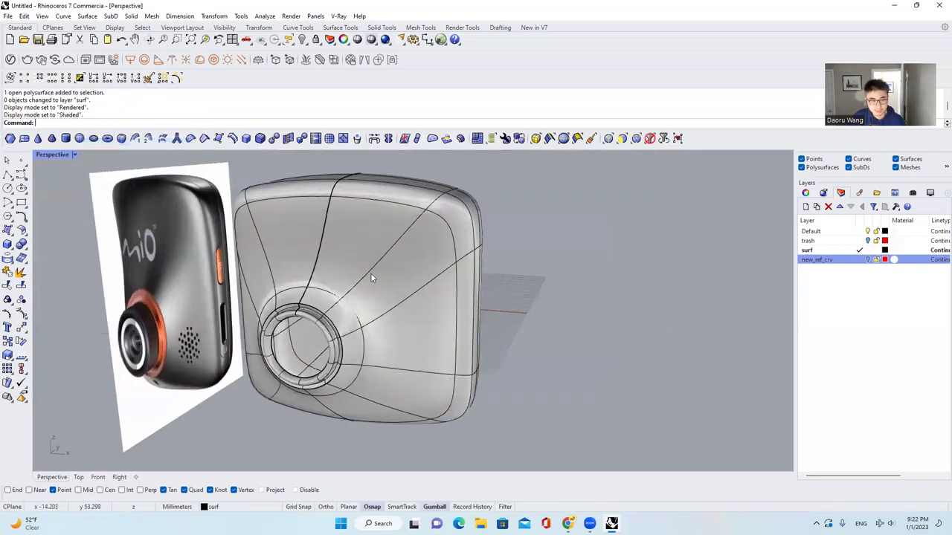
pyautogui.scroll(-2, 472, 268)
# Step: Turn off surface isocurves and surface edges in the Shaded display settings to view the body's clean surface from the side
pyautogui.click(930, 193)
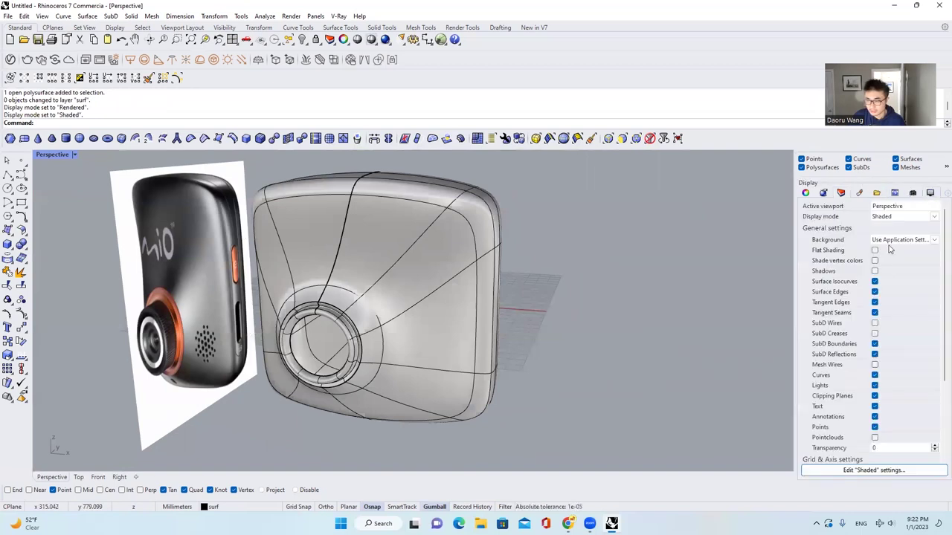
pyautogui.click(874, 282)
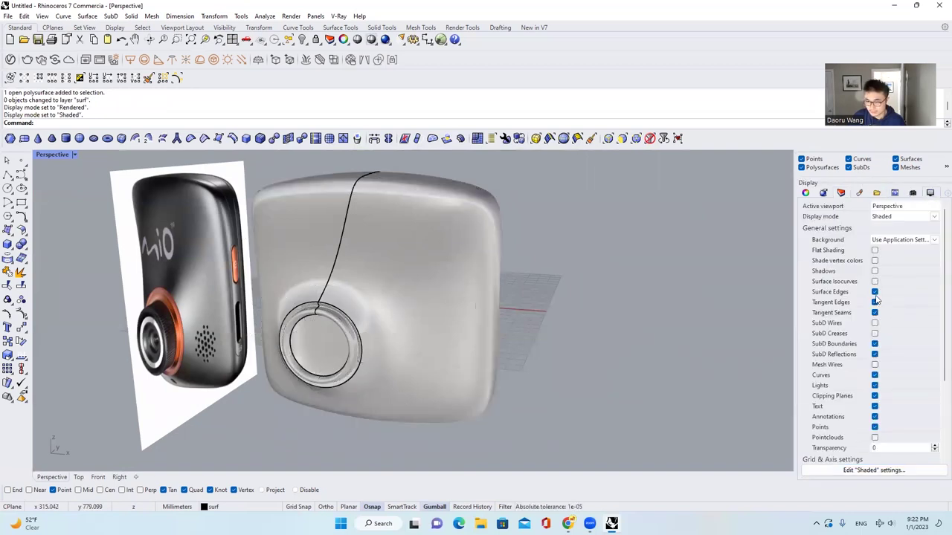
pyautogui.click(874, 291)
pyautogui.moveTo(461, 297)
pyautogui.mouseDown(button='right')
pyautogui.moveTo(293, 268)
pyautogui.moveTo(357, 282)
pyautogui.moveTo(331, 288)
pyautogui.mouseUp(button='right')
pyautogui.click(886, 468)
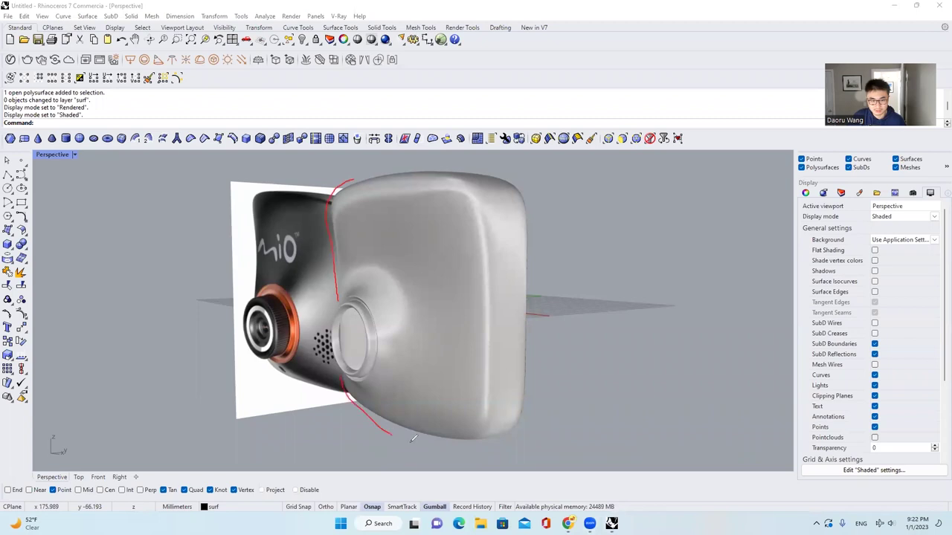
pyautogui.moveTo(269, 192); pyautogui.dragTo(257, 301)
pyautogui.moveTo(262, 362); pyautogui.dragTo(334, 398)
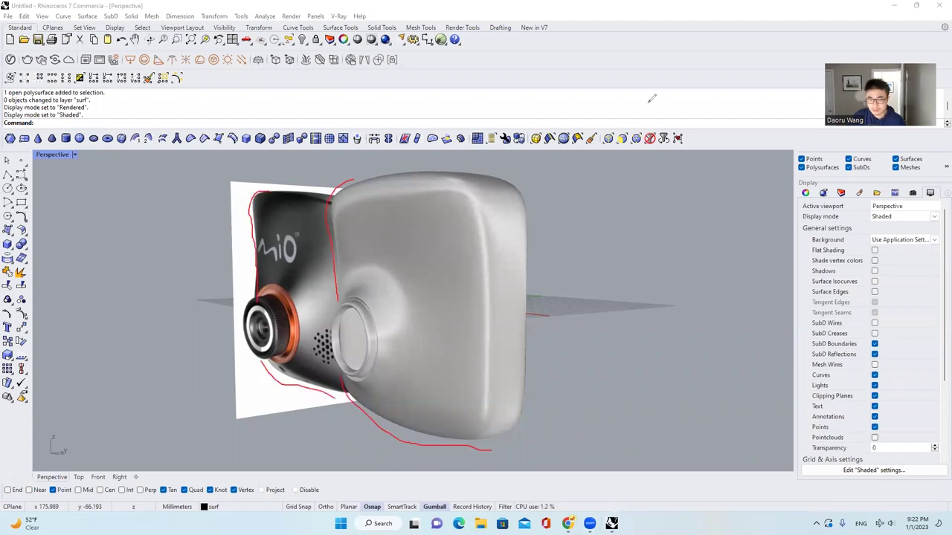
pyautogui.click(625, 142)
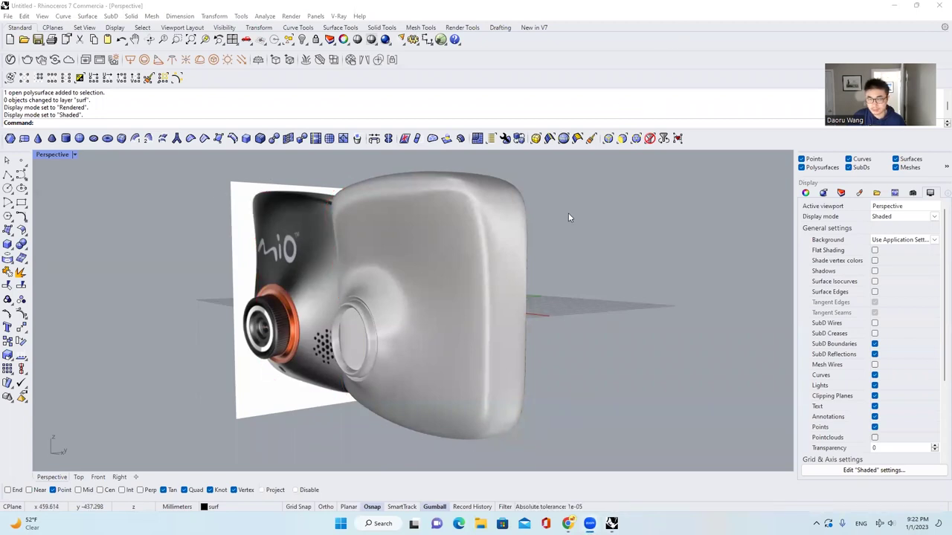